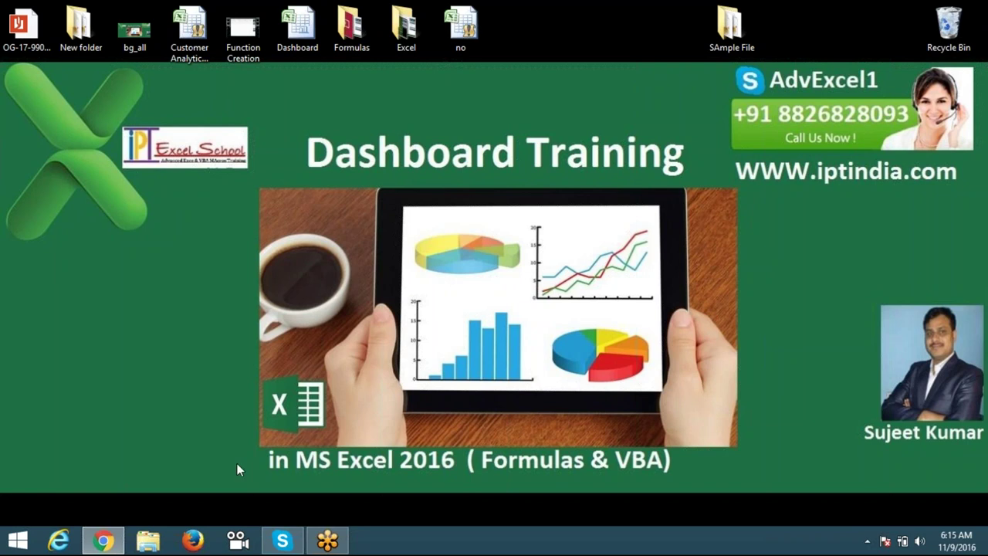
# Step: Launch Excel 2016 from a Start screen search for '2016' and start a blank workbook
pyautogui.press('super')
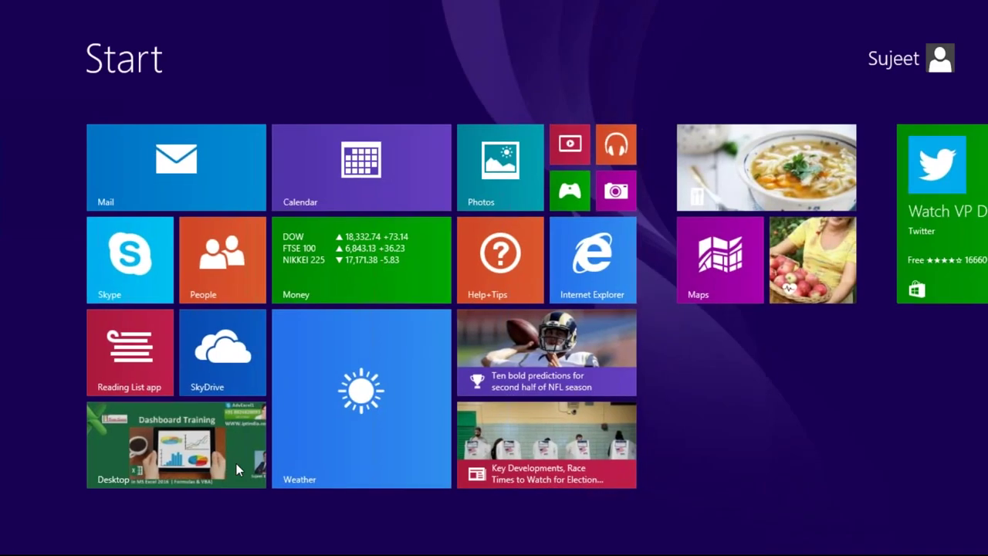
pyautogui.write('2016')
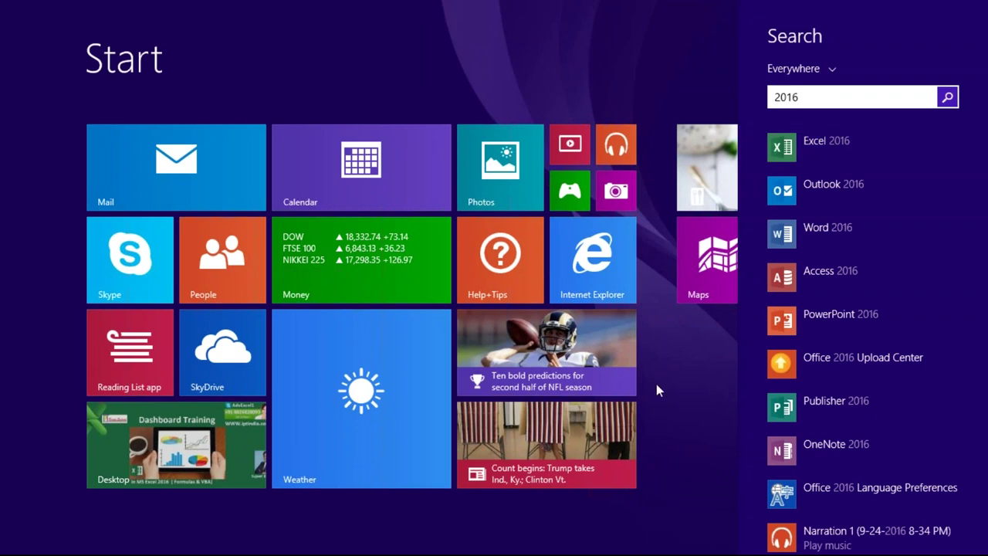
pyautogui.click(779, 146)
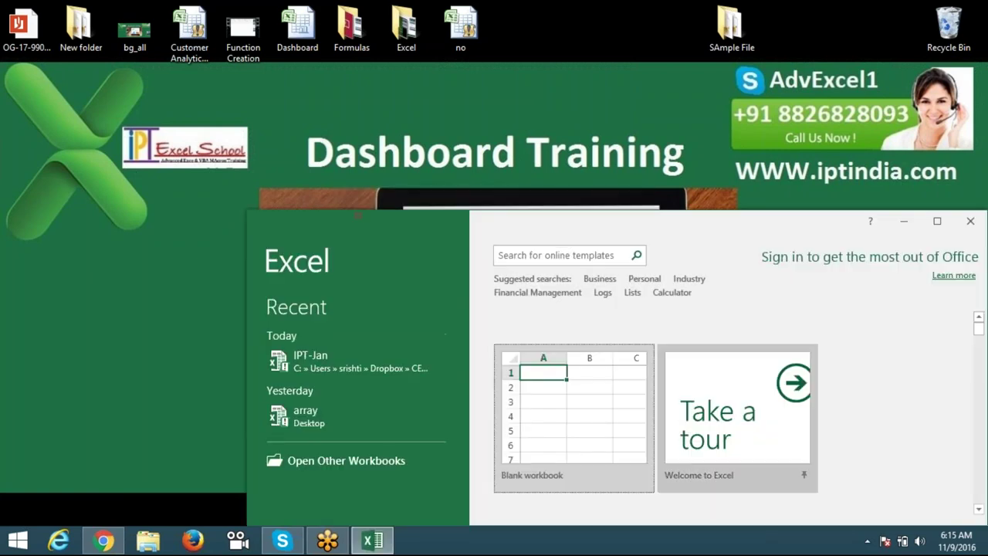
pyautogui.click(534, 395)
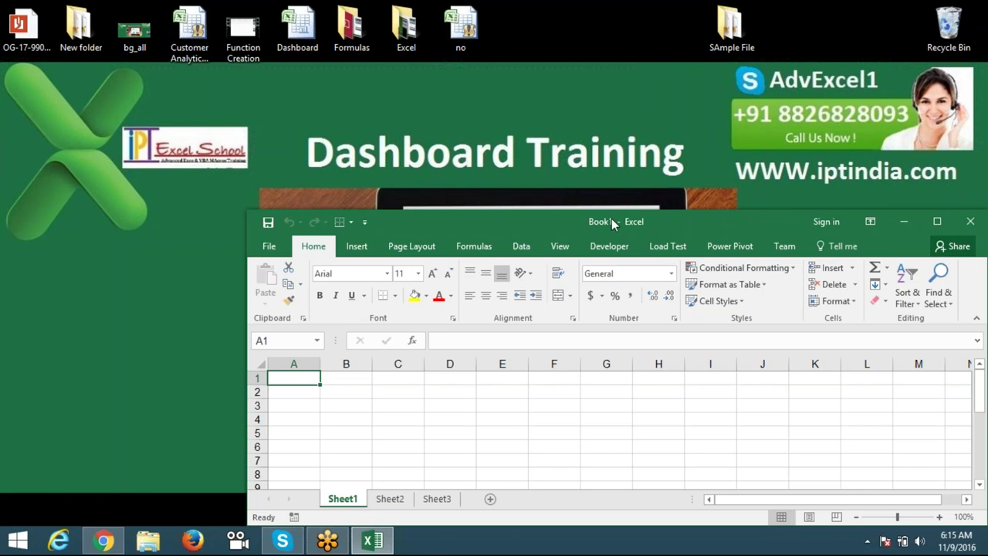
# Step: Maximize the Excel window and show the Developer tab's commands
pyautogui.doubleClick(636, 221)
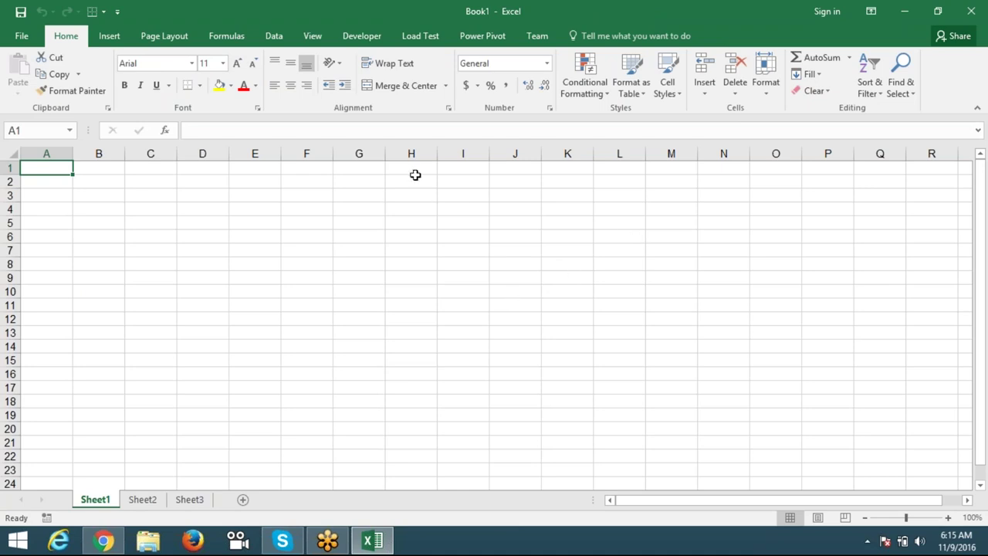
pyautogui.click(360, 42)
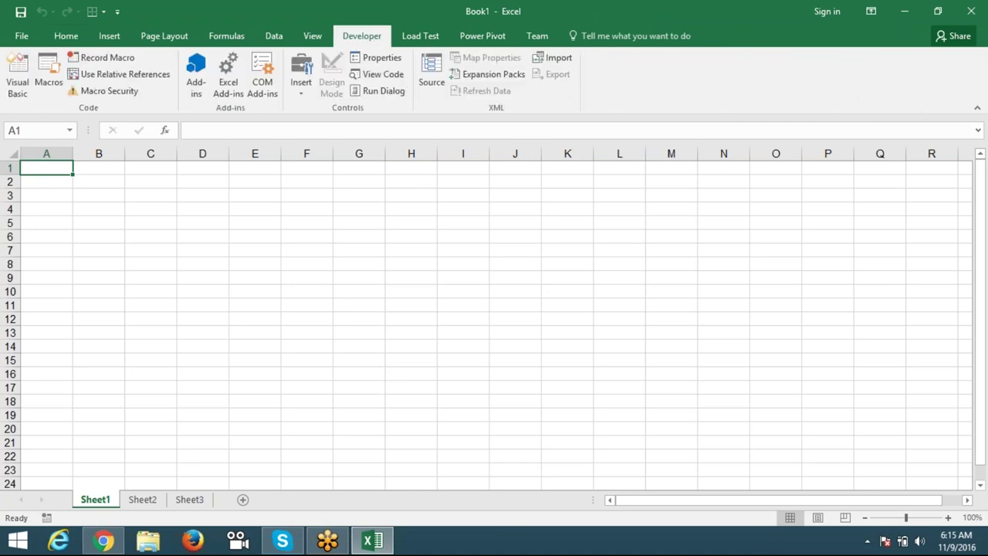
pyautogui.click(318, 42)
pyautogui.click(362, 37)
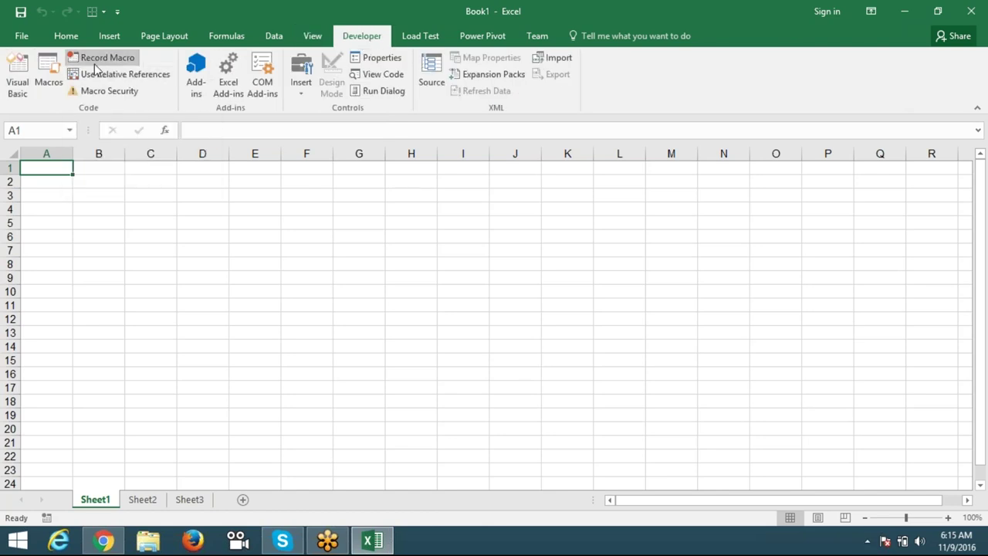
# Step: Open the Macro Security settings, where Enable all macros is selected
pyautogui.click(70, 194)
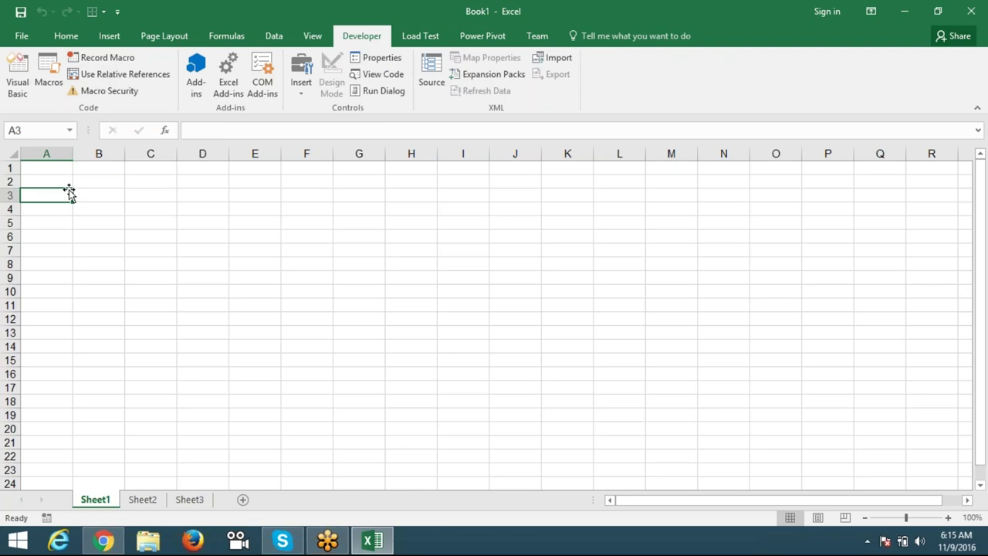
pyautogui.click(99, 185)
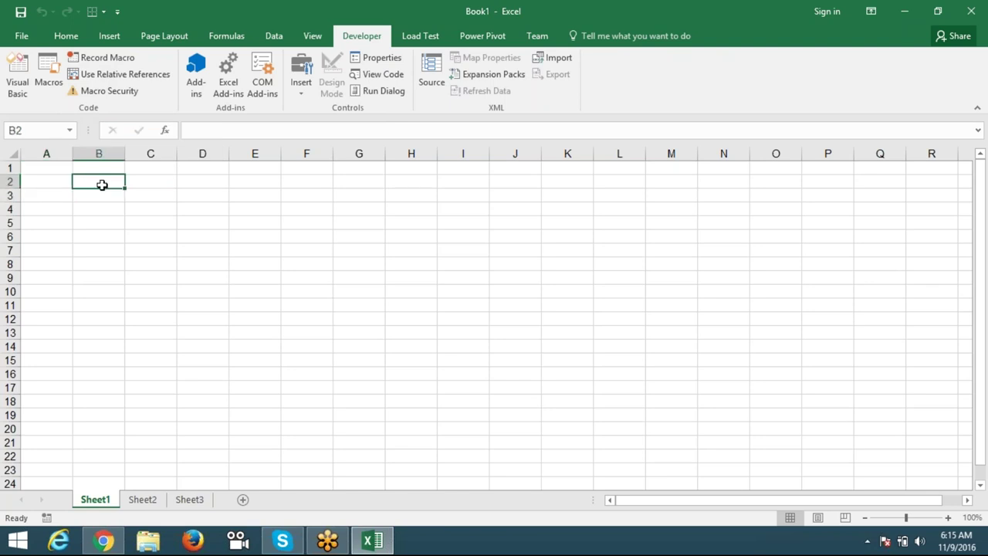
pyautogui.click(64, 172)
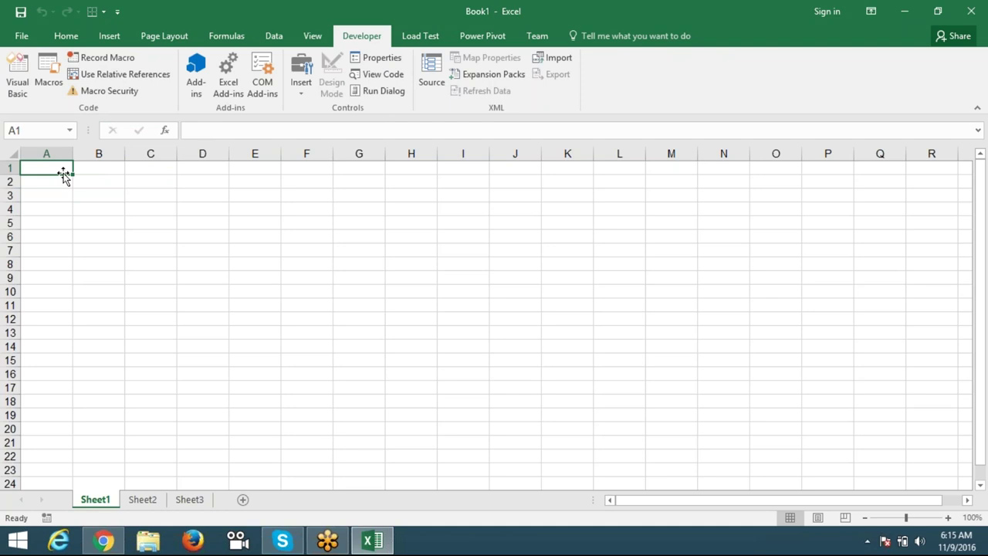
pyautogui.click(121, 179)
pyautogui.click(39, 169)
pyautogui.click(180, 182)
pyautogui.click(154, 233)
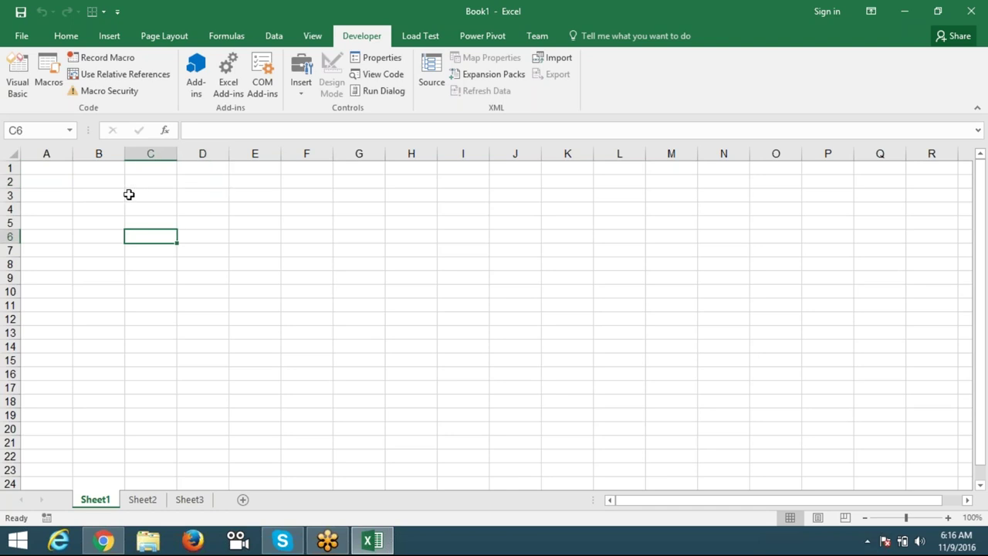
pyautogui.click(127, 99)
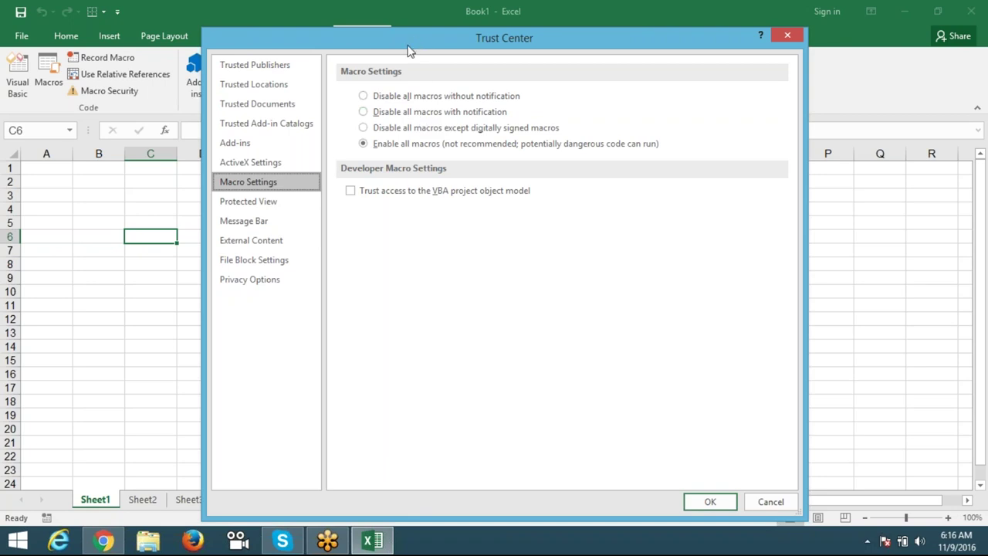
# Step: Close the Trust Center and open the Macro dialog, which lists no macros
pyautogui.moveTo(409, 50); pyautogui.dragTo(340, 56)
pyautogui.click(719, 41)
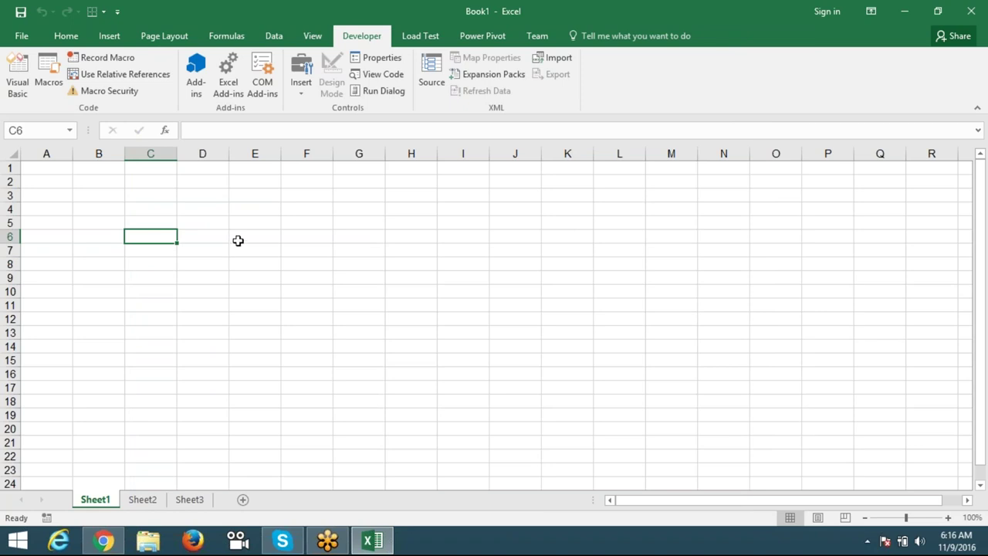
pyautogui.click(58, 87)
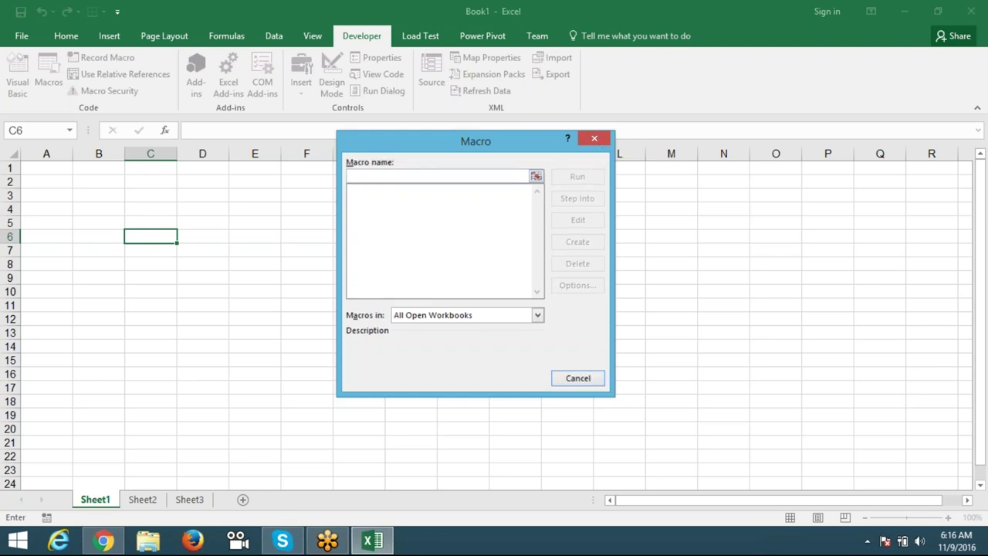
# Step: Close the empty Macro dialog and return to cell A1 of Sheet1
pyautogui.click(601, 142)
pyautogui.click(66, 198)
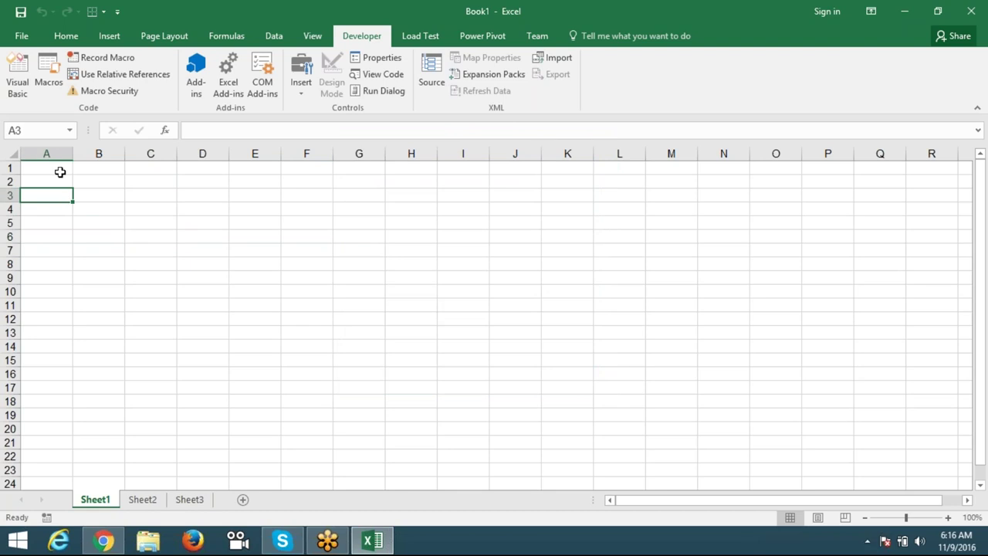
pyautogui.click(59, 170)
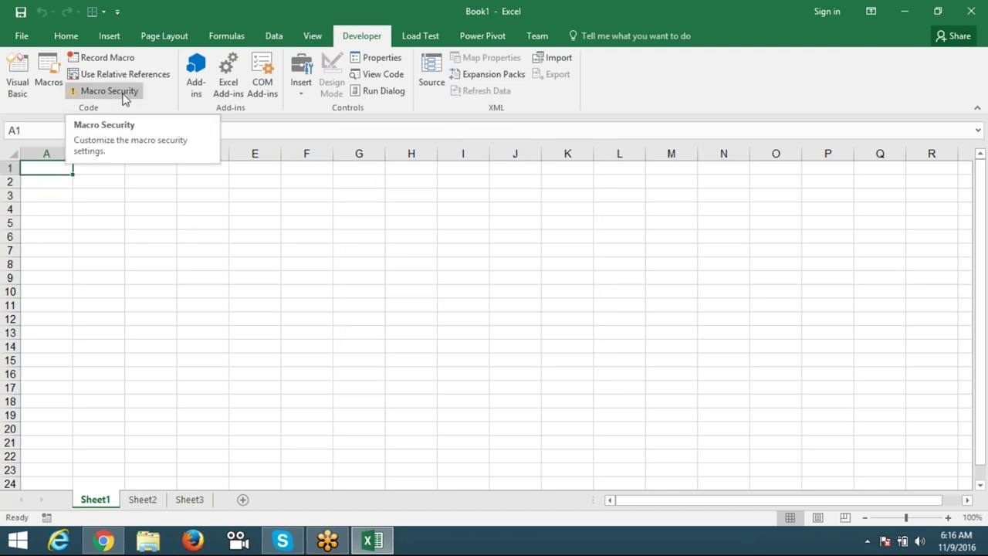
pyautogui.click(196, 236)
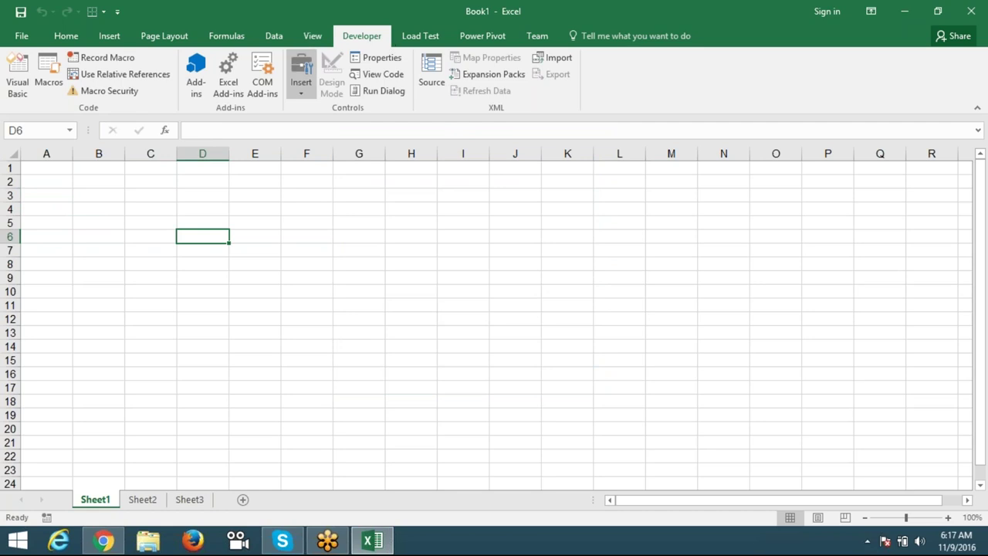
pyautogui.click(47, 170)
# Step: Check that Developer is enabled under Customize Ribbon in Excel Options, then cancel
pyautogui.click(23, 35)
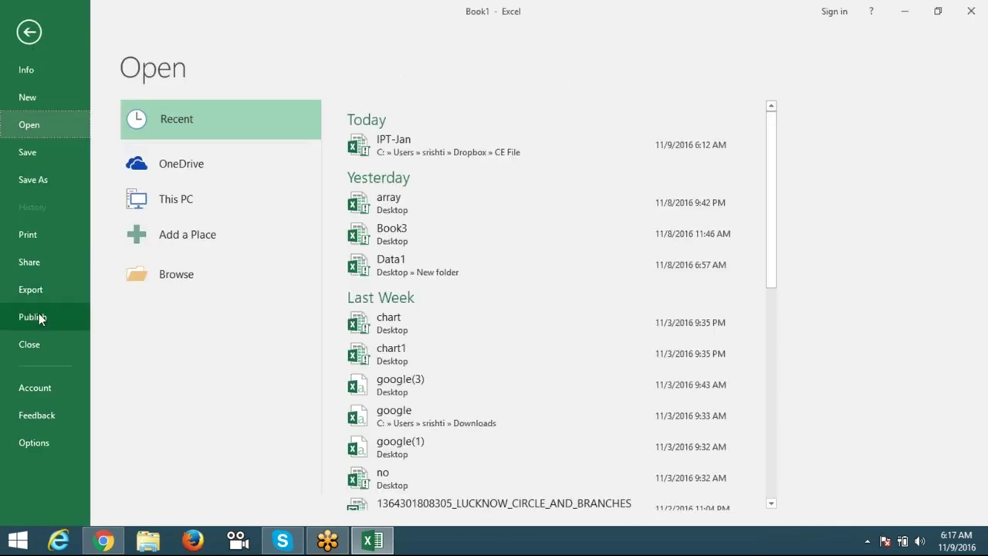
pyautogui.click(58, 443)
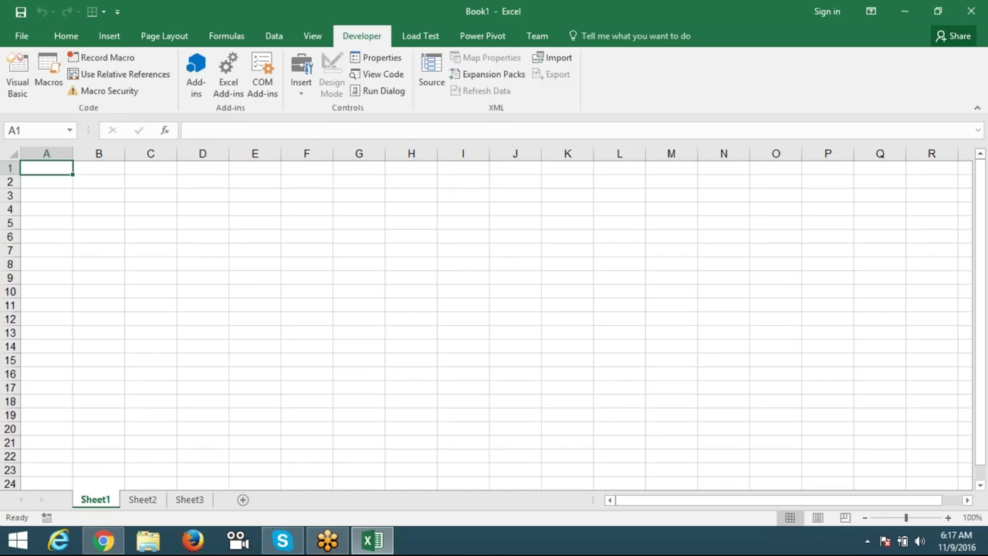
pyautogui.click(47, 178)
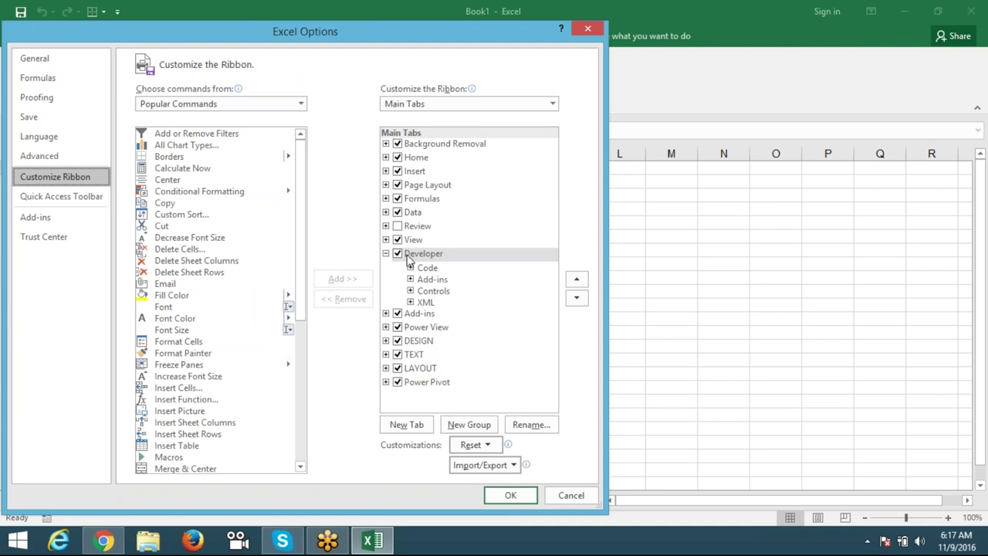
pyautogui.click(566, 494)
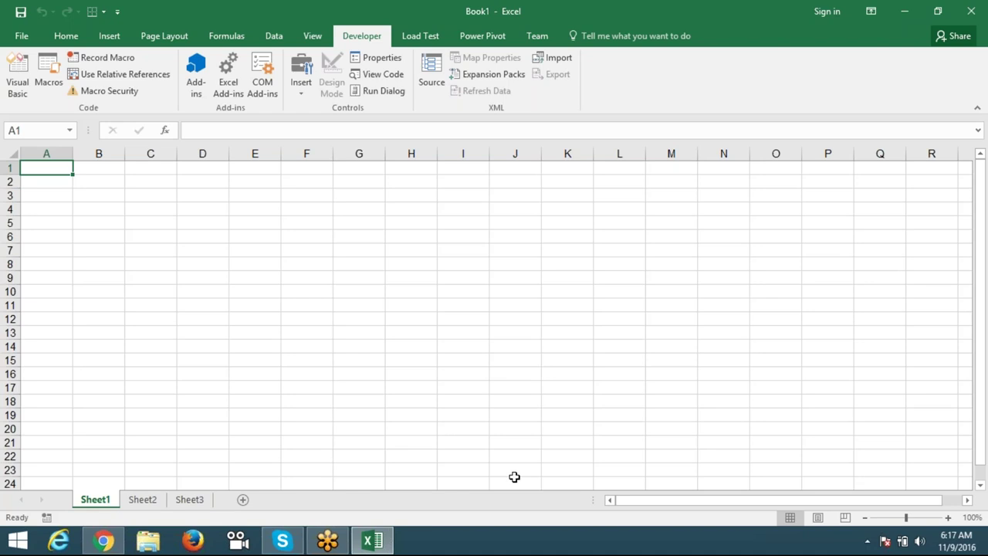
# Step: Review the Excel Macro-Enabled Workbook file type in the Save As dialog, then cancel without saving
pyautogui.hotkey('ctrl', 's')
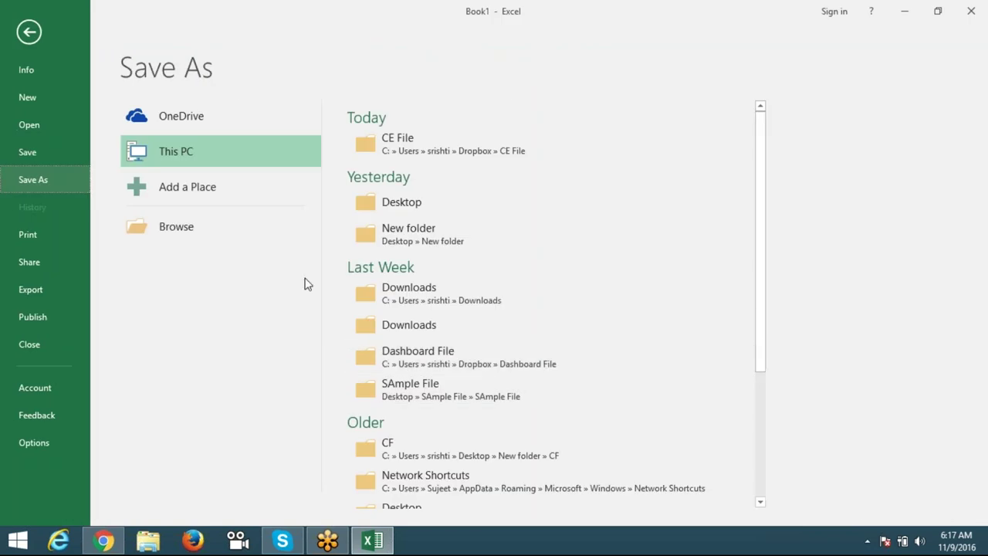
pyautogui.click(207, 237)
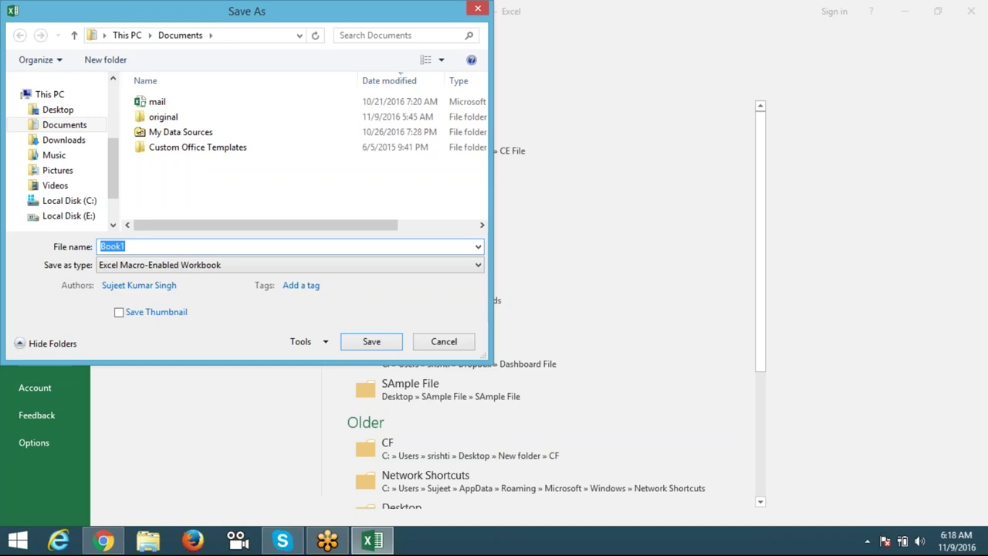
pyautogui.click(243, 265)
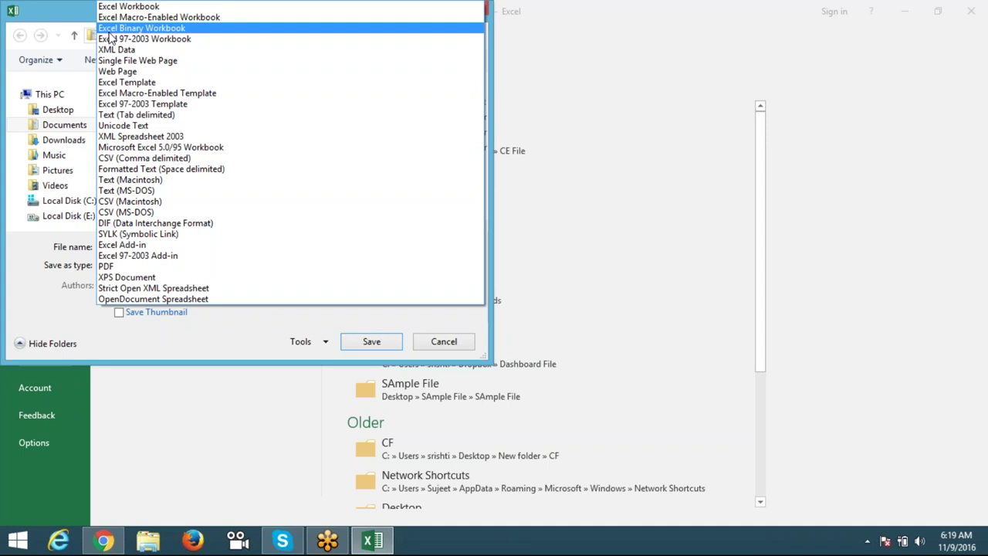
pyautogui.press('Escape')
pyautogui.press('Escape')
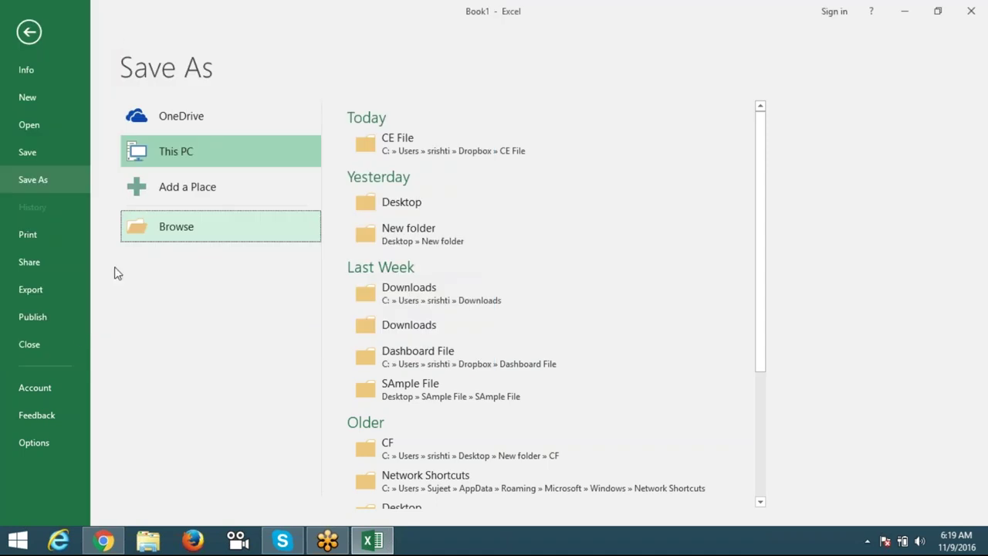
pyautogui.press('Escape')
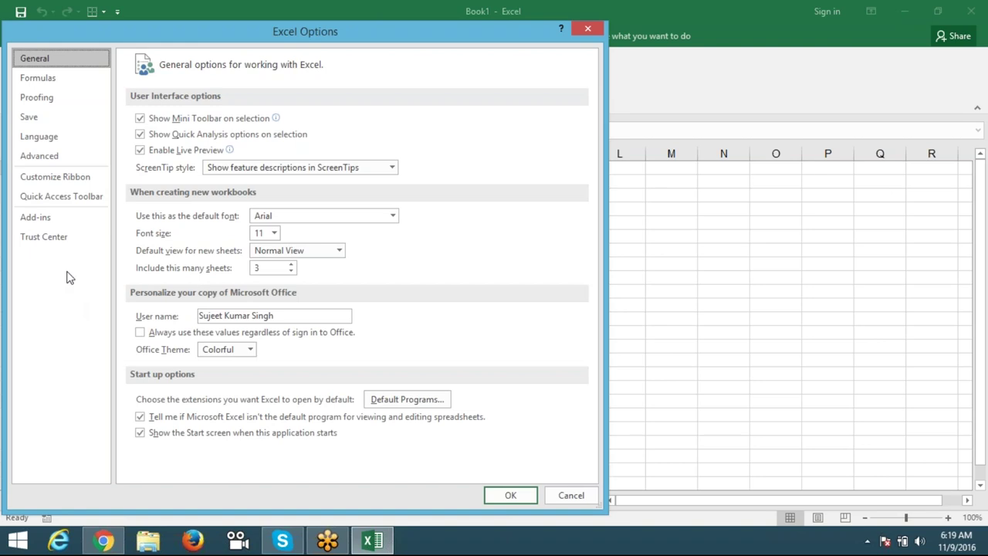
# Step: Keep Excel Macro-Enabled Workbook as the default save format in Options' Save settings
pyautogui.click(56, 120)
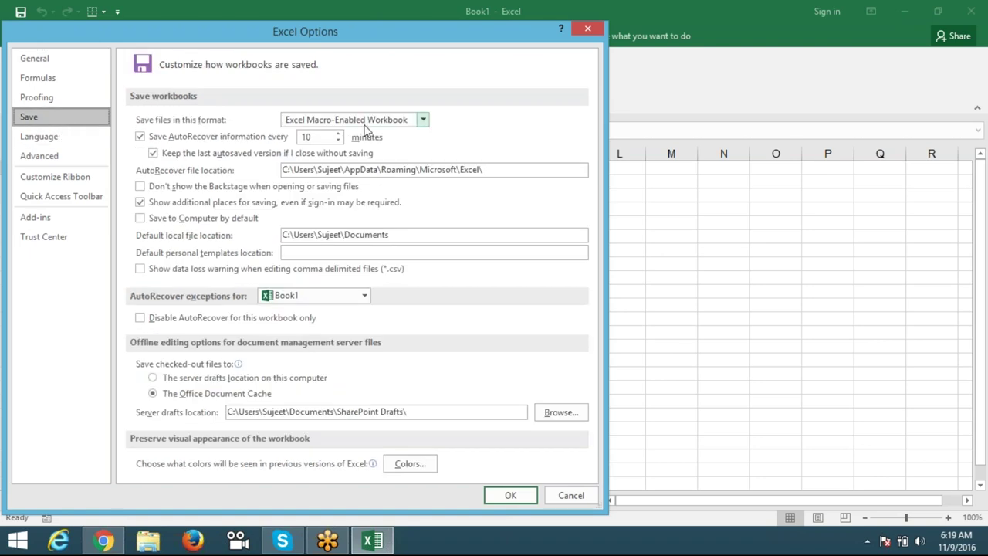
pyautogui.click(364, 122)
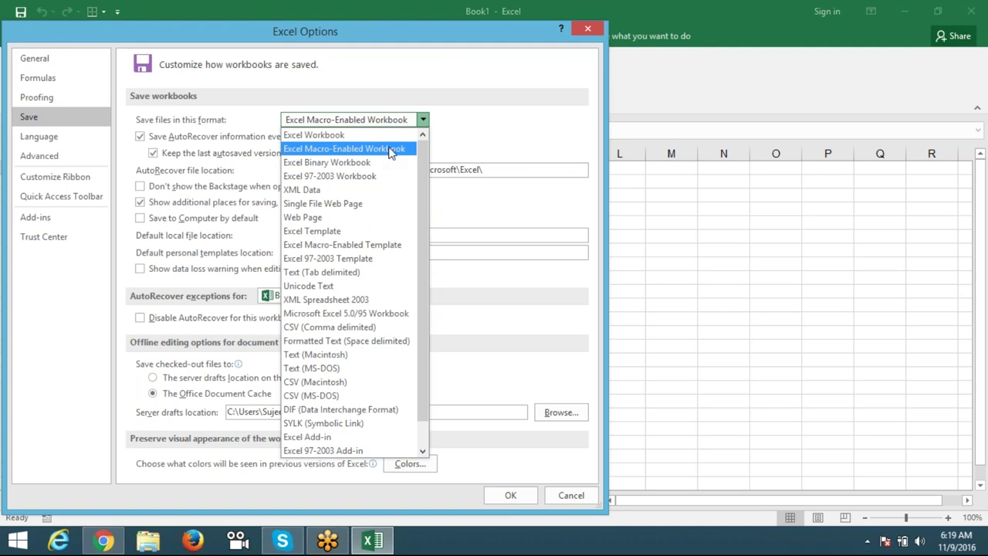
pyautogui.click(496, 144)
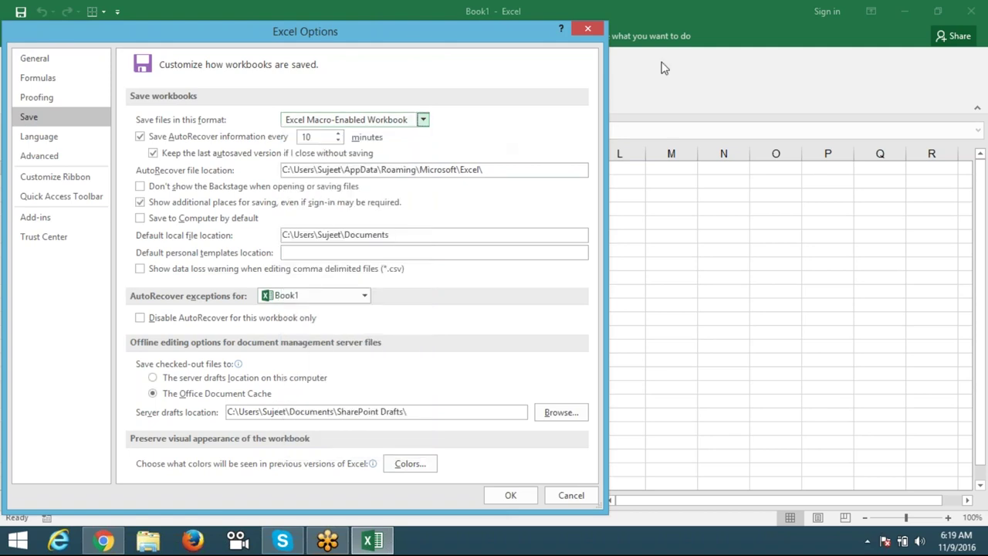
pyautogui.click(587, 28)
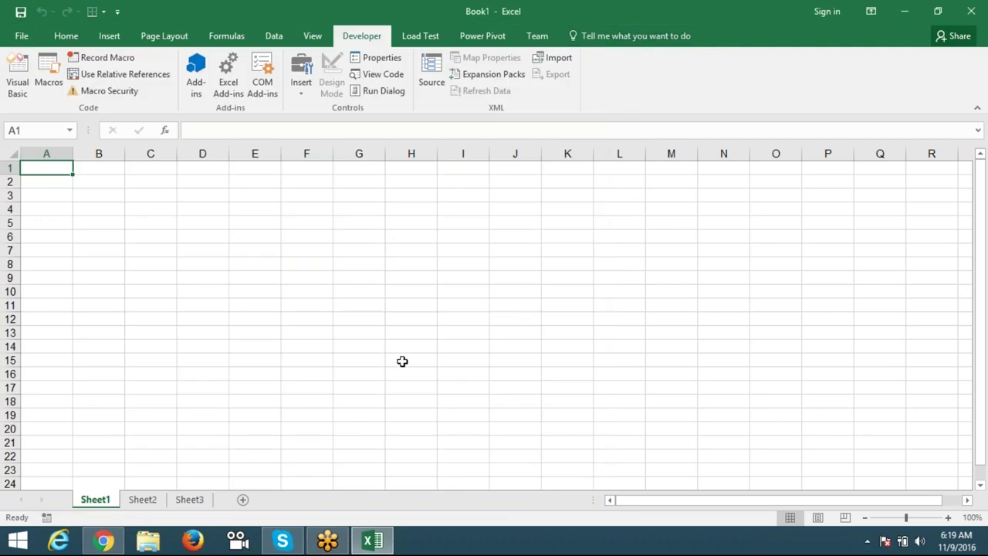
# Step: Start recording Macro1 in this workbook
pyautogui.scroll(-1, 392, 403)
pyautogui.scroll(1, 393, 403)
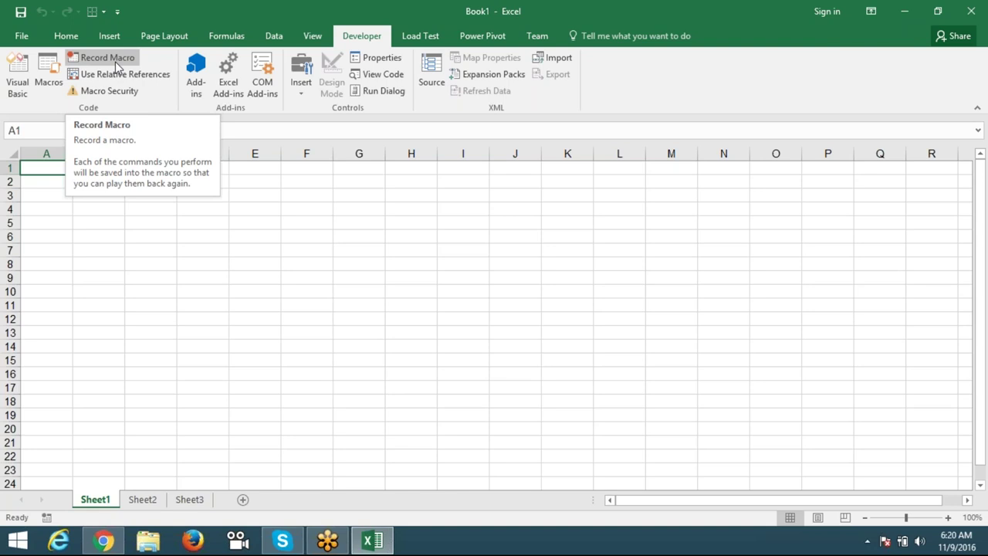
pyautogui.click(250, 238)
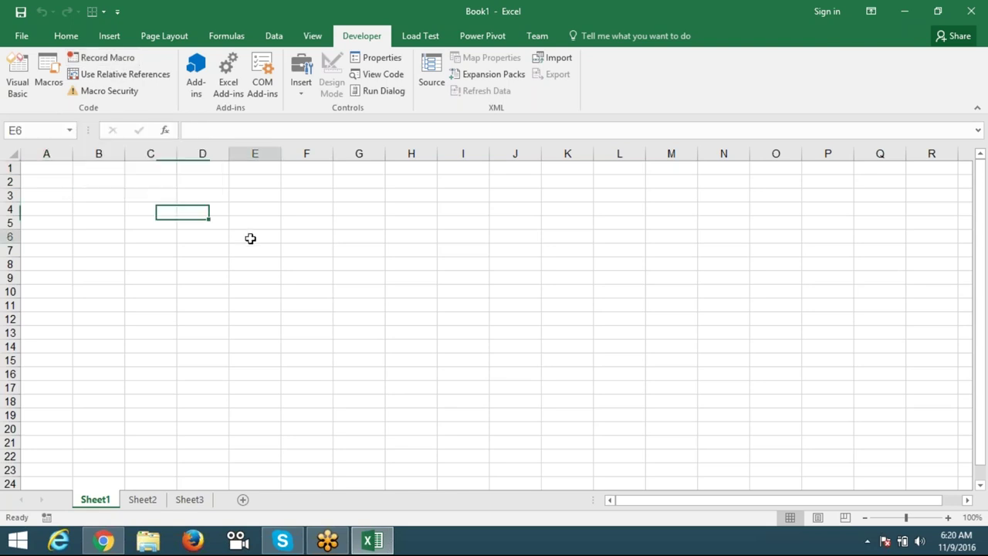
pyautogui.click(121, 60)
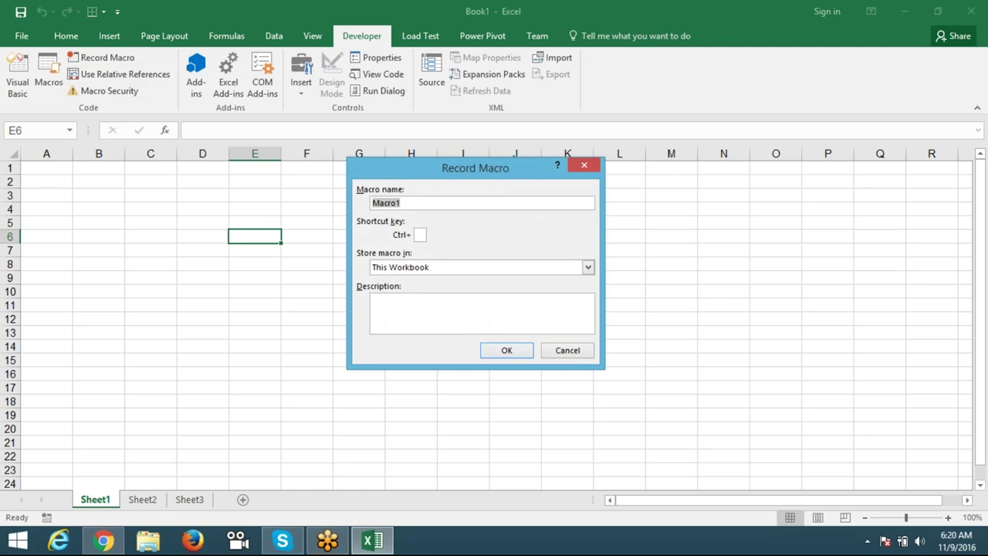
pyautogui.click(508, 355)
# Step: Type headings Name, Roll and Marks into A1:C1, stop recording, and list the macros
pyautogui.click(59, 171)
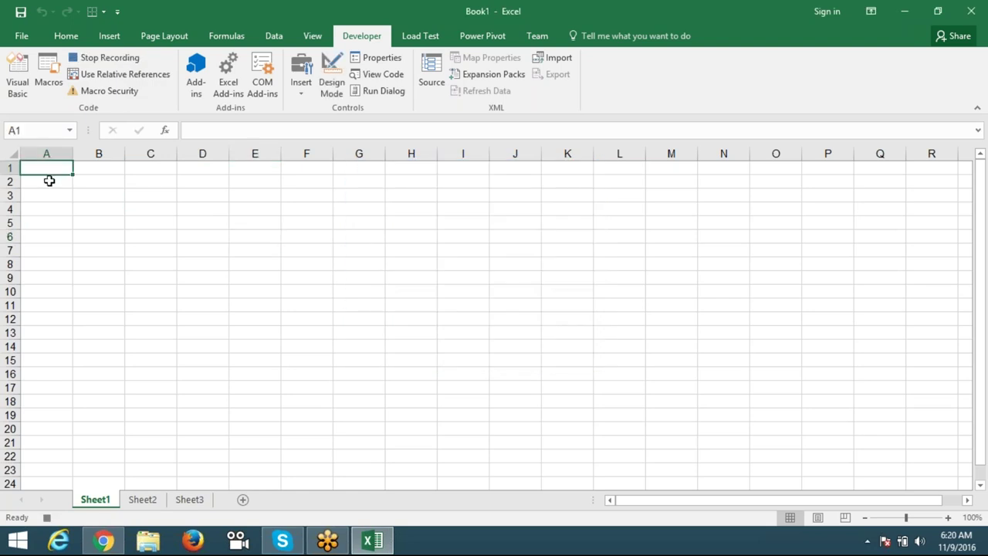
pyautogui.write('S')
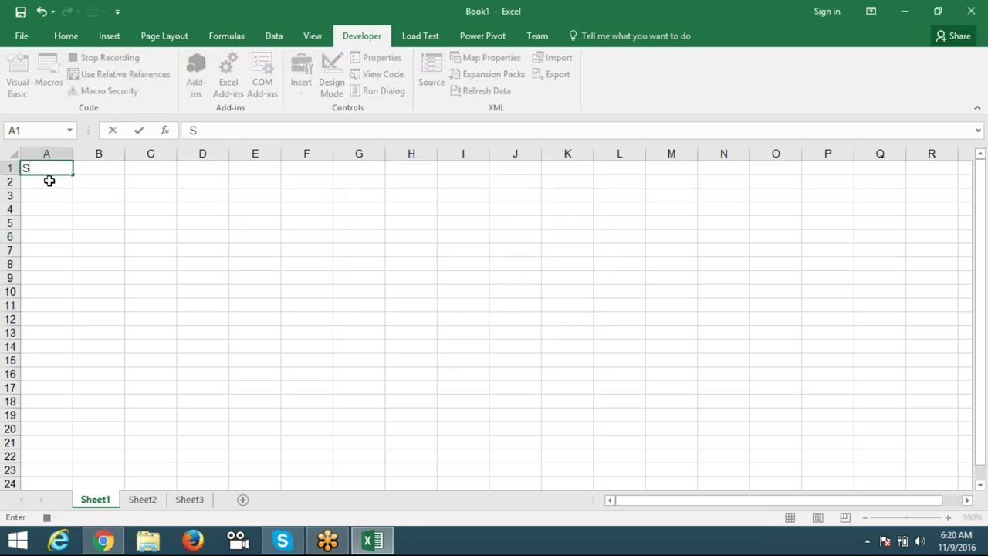
pyautogui.press('BackSpace')
pyautogui.write('Name')
pyautogui.hotkey('ctrl', 'Return')
pyautogui.press('Tab')
pyautogui.write('Roll')
pyautogui.press('Tab')
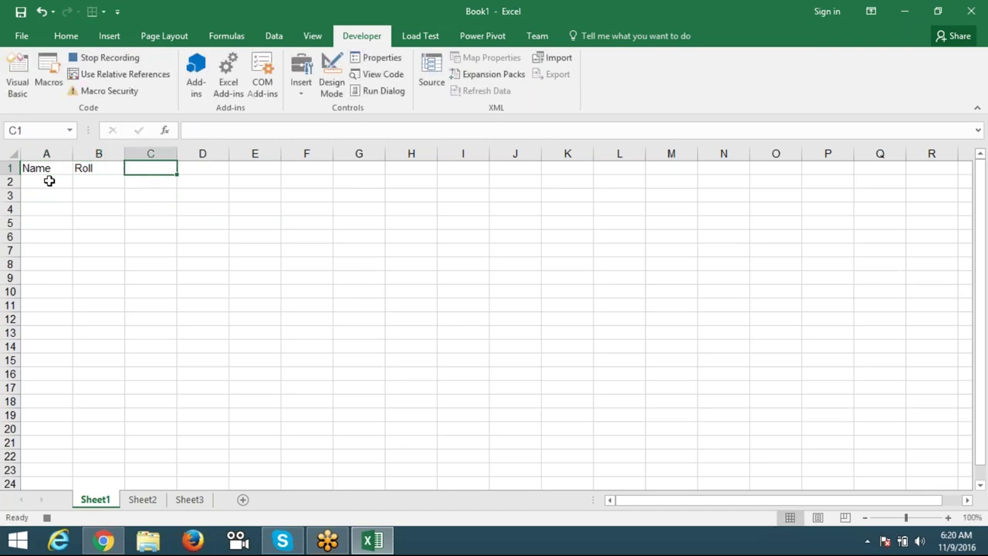
pyautogui.write('Marks')
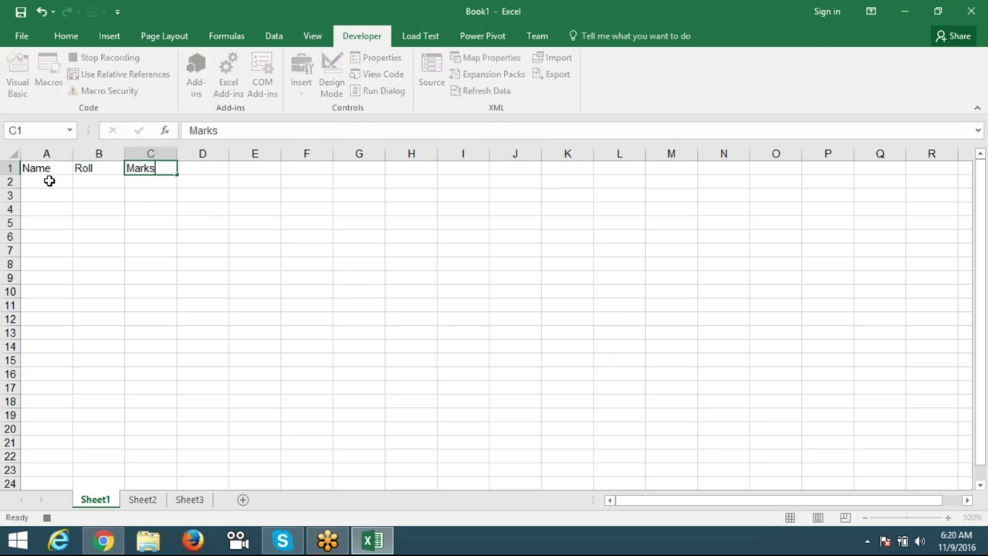
pyautogui.press('Return')
pyautogui.click(47, 517)
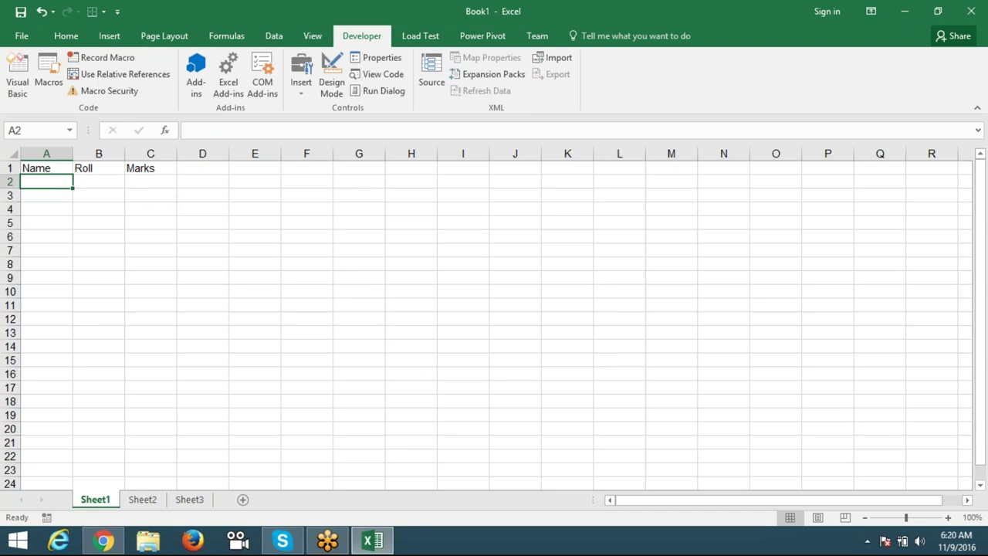
pyautogui.click(49, 77)
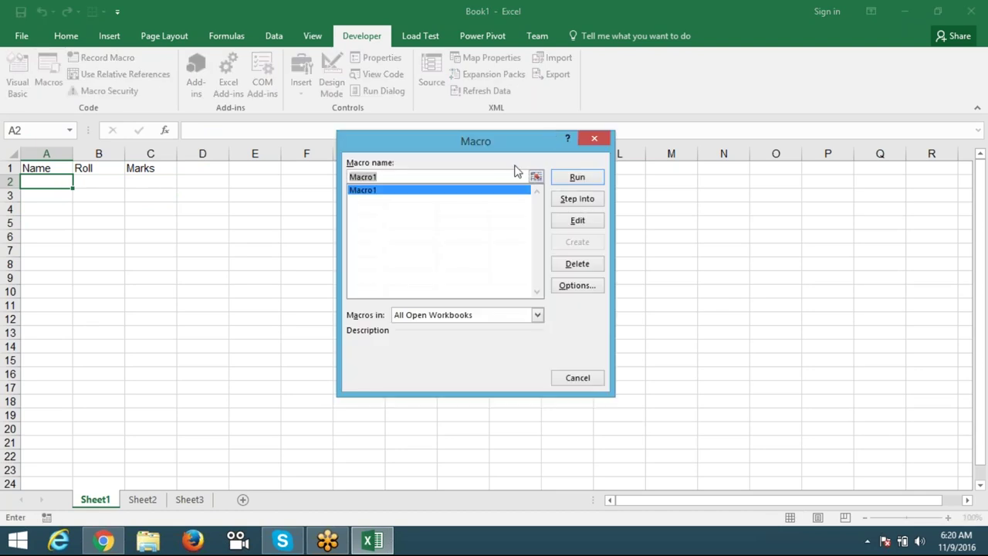
# Step: Open Macro1 in the VBA editor and review its recorded lines against the worksheet
pyautogui.click(577, 222)
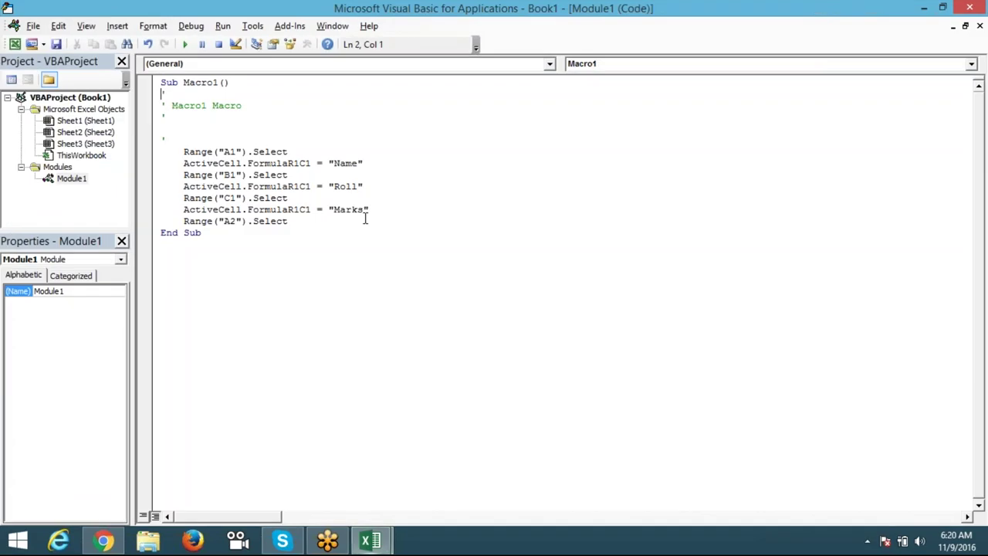
pyautogui.moveTo(287, 220); pyautogui.dragTo(180, 143)
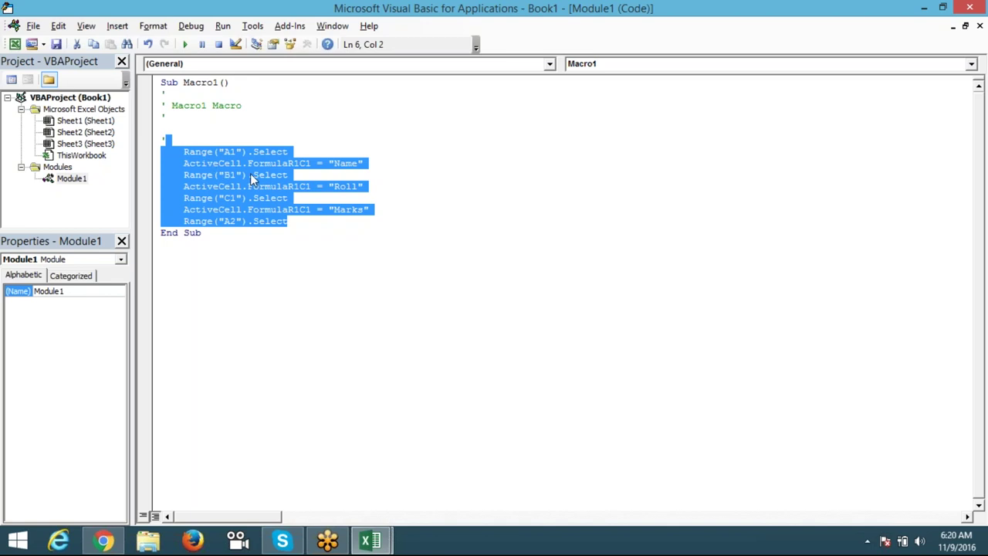
pyautogui.click(341, 221)
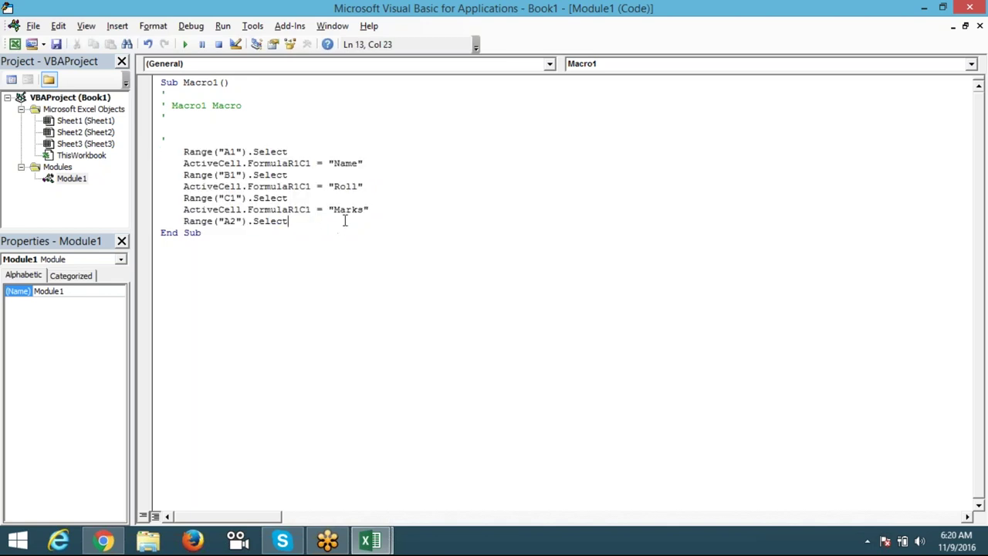
pyautogui.hotkey('alt', 'F11')
pyautogui.hotkey('alt', 'F11')
pyautogui.moveTo(288, 221)
pyautogui.mouseDown()
pyautogui.moveTo(201, 152)
pyautogui.moveTo(185, 152)
pyautogui.mouseUp()
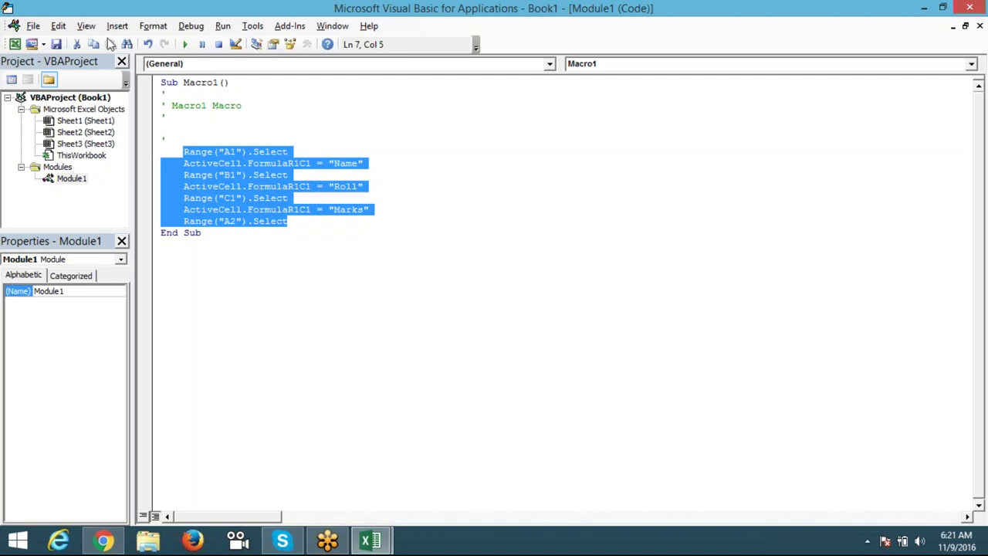
# Step: Delete all code from Module1 and return to the Excel worksheet
pyautogui.click(176, 293)
pyautogui.moveTo(326, 266); pyautogui.dragTo(140, 81)
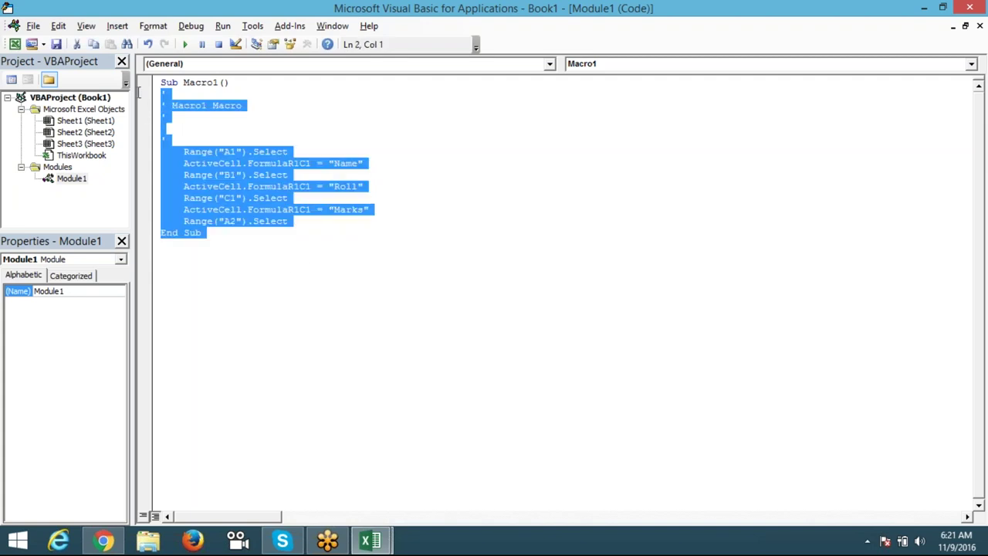
pyautogui.press('Delete')
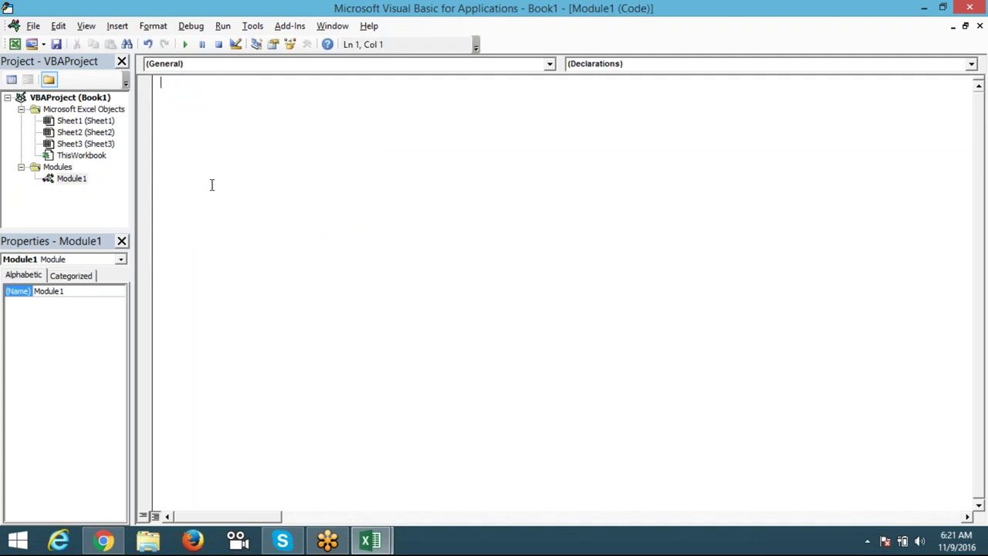
pyautogui.hotkey('alt', 'F11')
# Step: Clear the Name, Roll and Marks headings from A1:C1
pyautogui.click(170, 236)
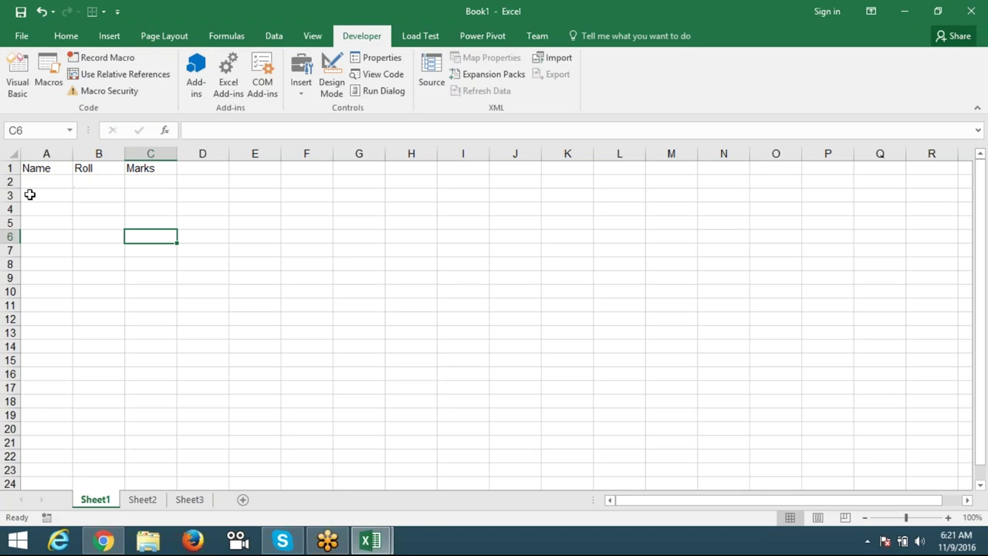
pyautogui.moveTo(37, 182); pyautogui.dragTo(140, 171)
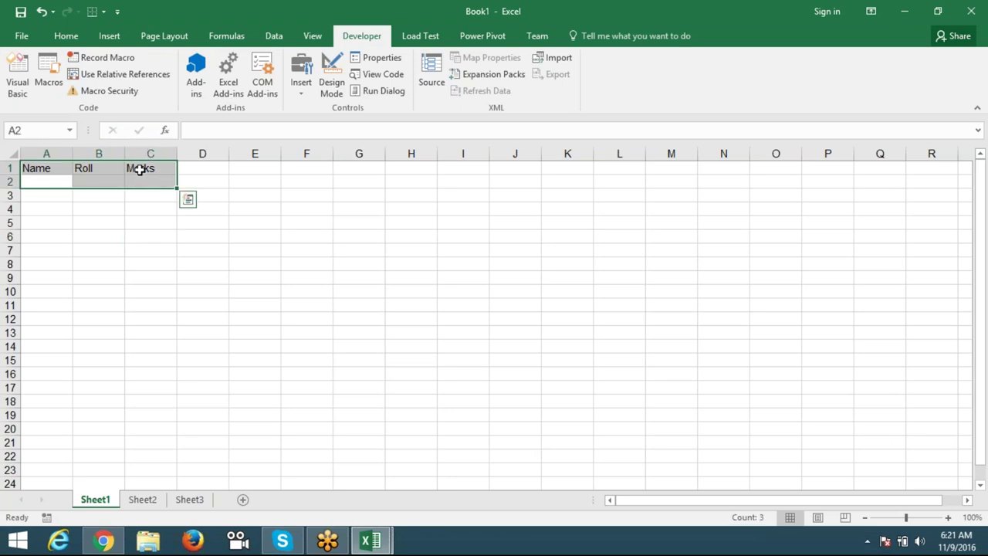
pyautogui.press('Delete')
pyautogui.click(311, 260)
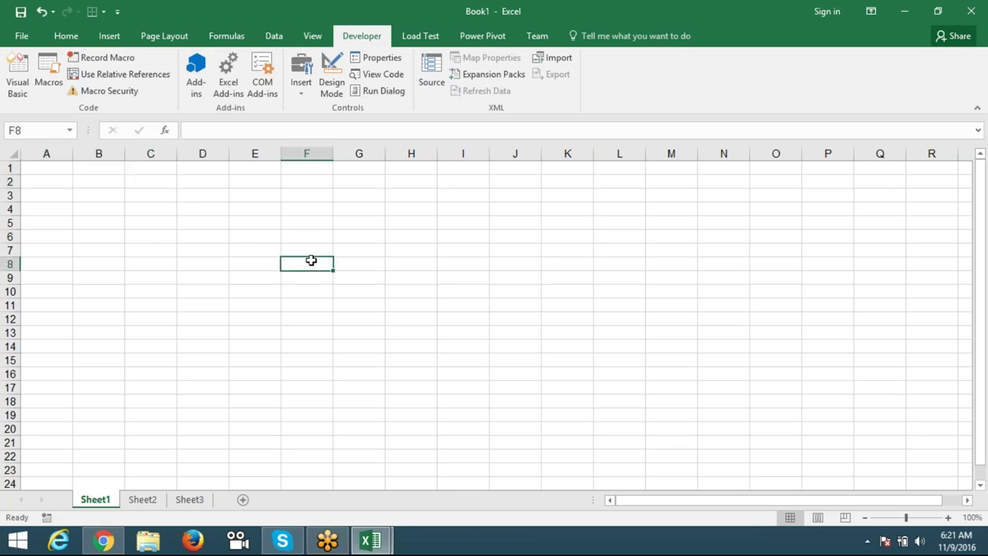
# Step: Open the Data1 workbook from the recent files list
pyautogui.click(23, 35)
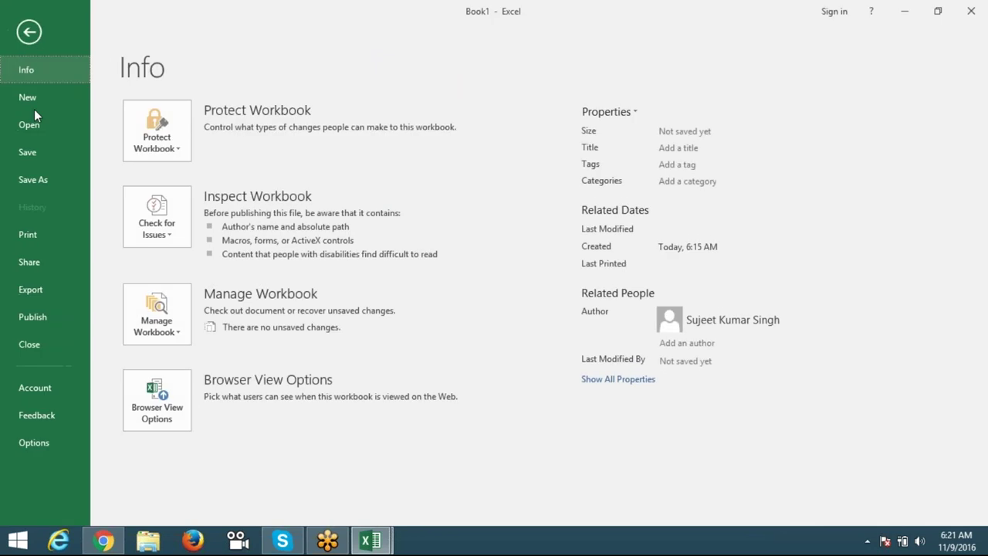
pyautogui.click(60, 131)
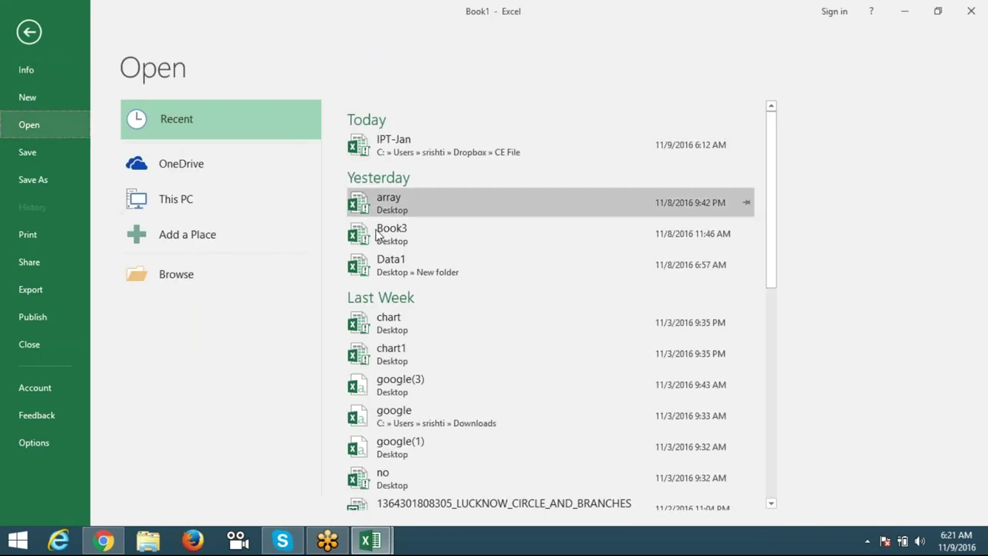
pyautogui.click(415, 272)
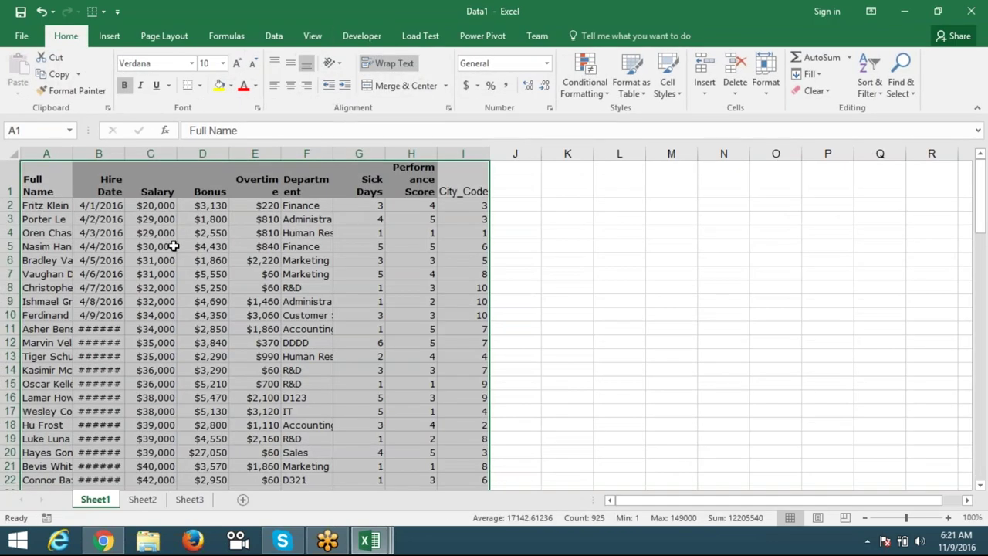
# Step: Inspect Data1's header row from Full Name across to City_Code
pyautogui.click(146, 220)
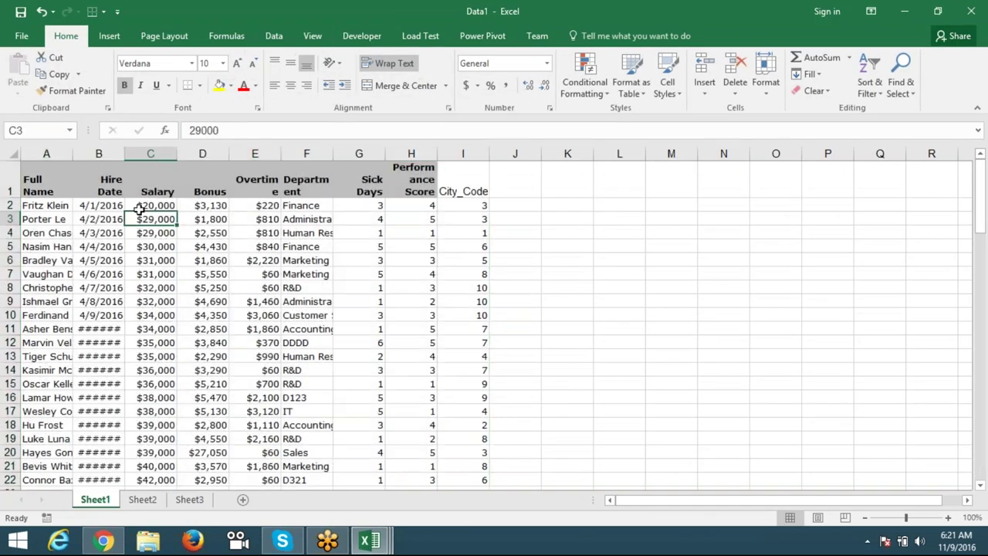
pyautogui.click(60, 175)
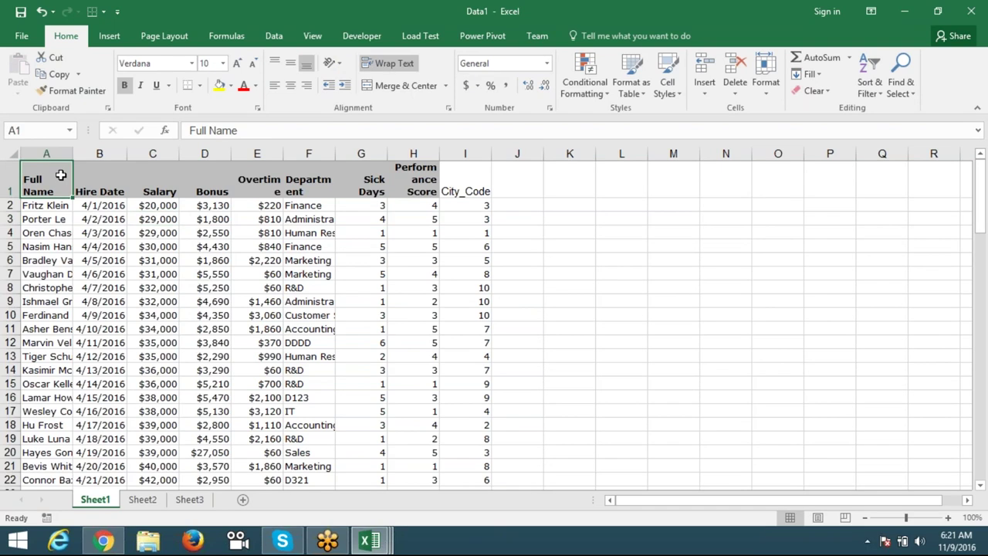
pyautogui.hotkey('ctrl', 'shift', 'Right')
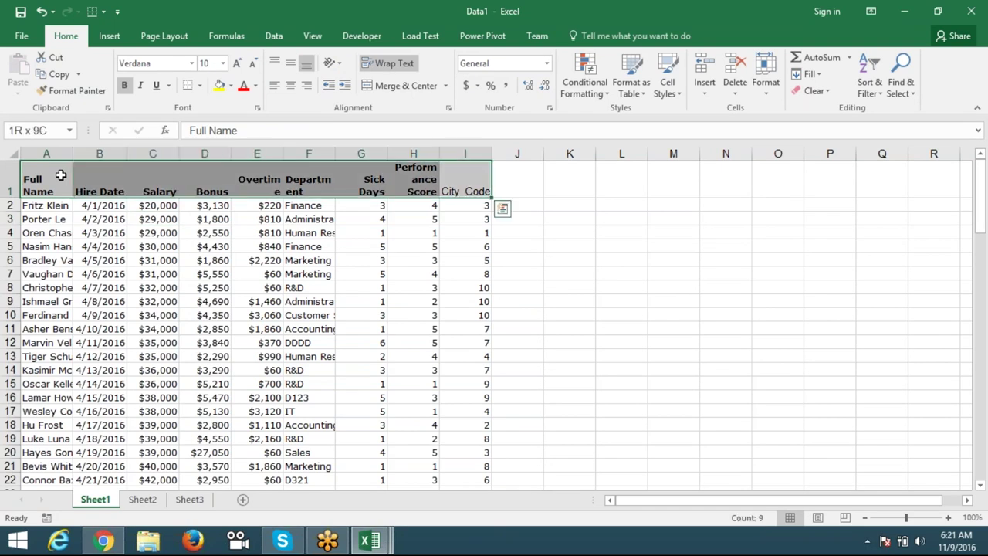
pyautogui.hotkey('ctrl', 'Right')
pyautogui.press('Down')
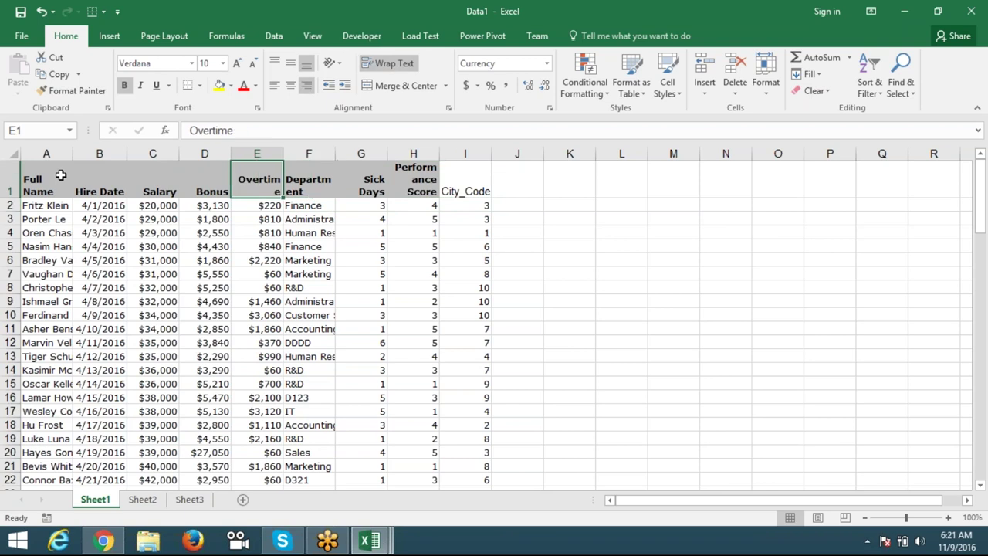
pyautogui.hotkey('ctrl', 'Home')
# Step: Copy Data1's table A1:I103 and paste it into Book1's Sheet1 at A1
pyautogui.hotkey('ctrl', 'shift', 'Right')
pyautogui.hotkey('ctrl', 'shift', 'Down')
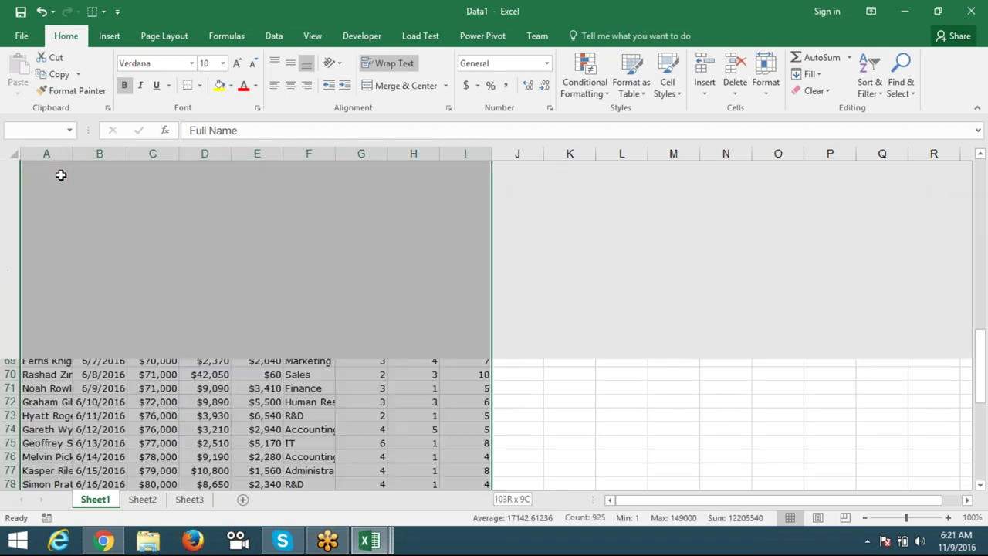
pyautogui.hotkey('ctrl', 'c')
pyautogui.hotkey('ctrl', 'Tab')
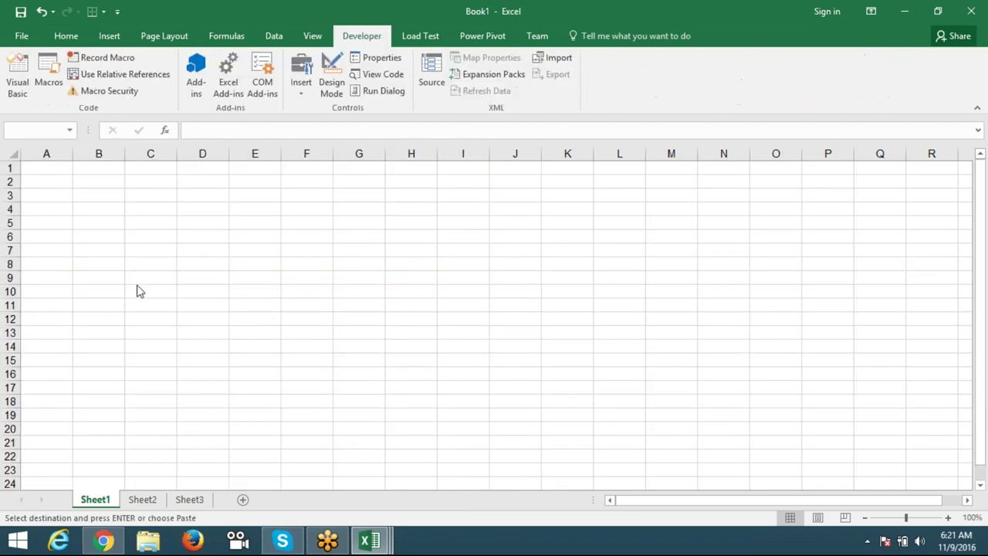
pyautogui.click(60, 172)
pyautogui.hotkey('ctrl', 'v')
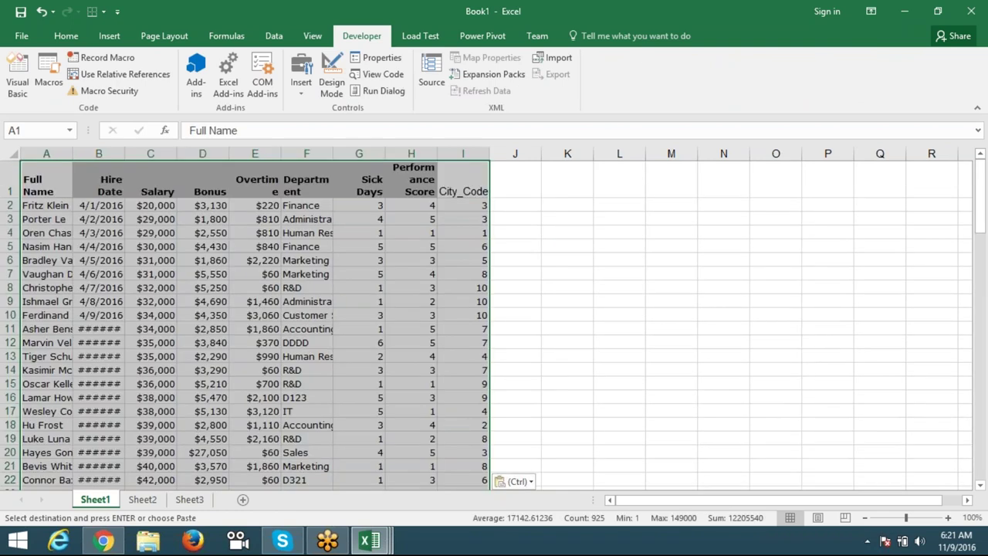
# Step: Create a PivotTable on a new sheet from the pasted data, with Department as the filter
pyautogui.click(112, 39)
pyautogui.click(24, 71)
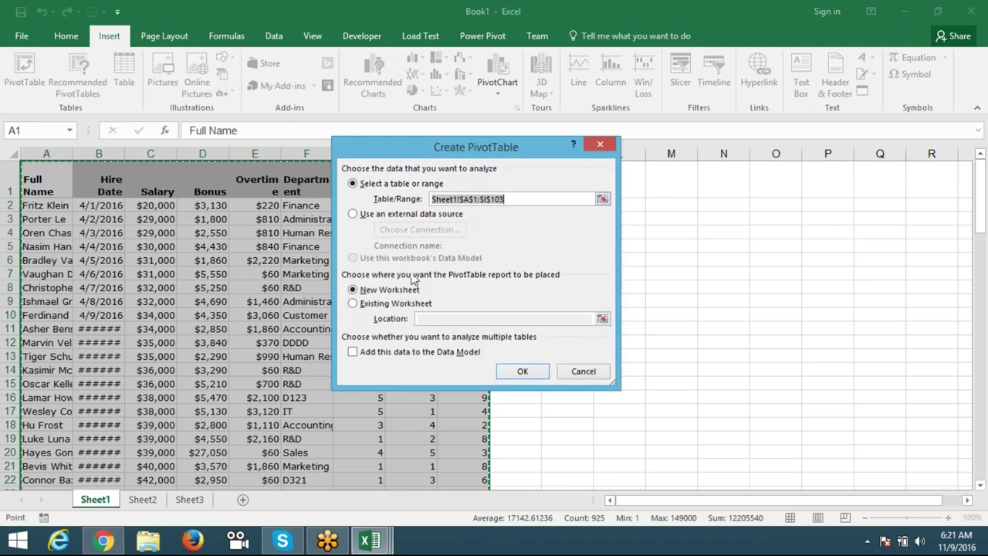
pyautogui.click(522, 371)
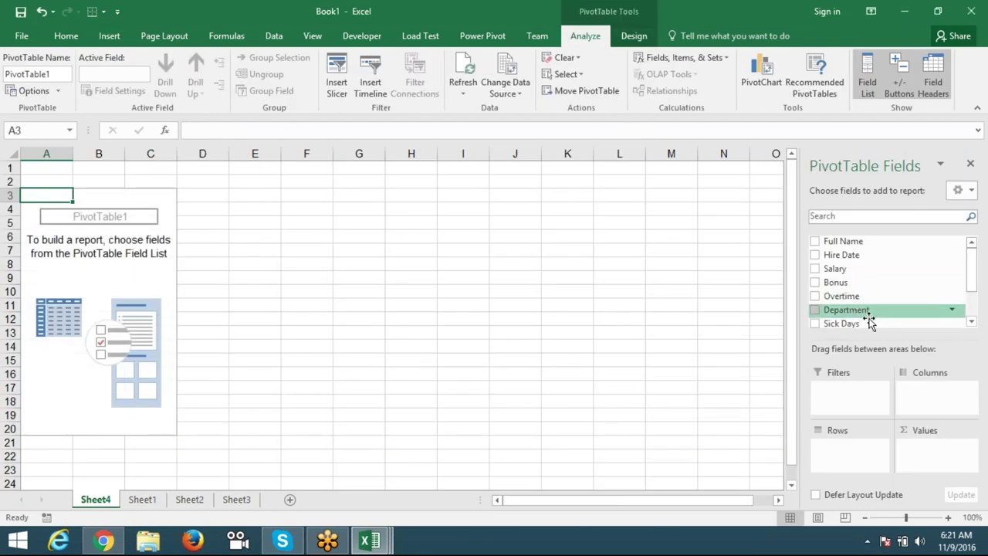
pyautogui.moveTo(867, 312); pyautogui.dragTo(849, 390)
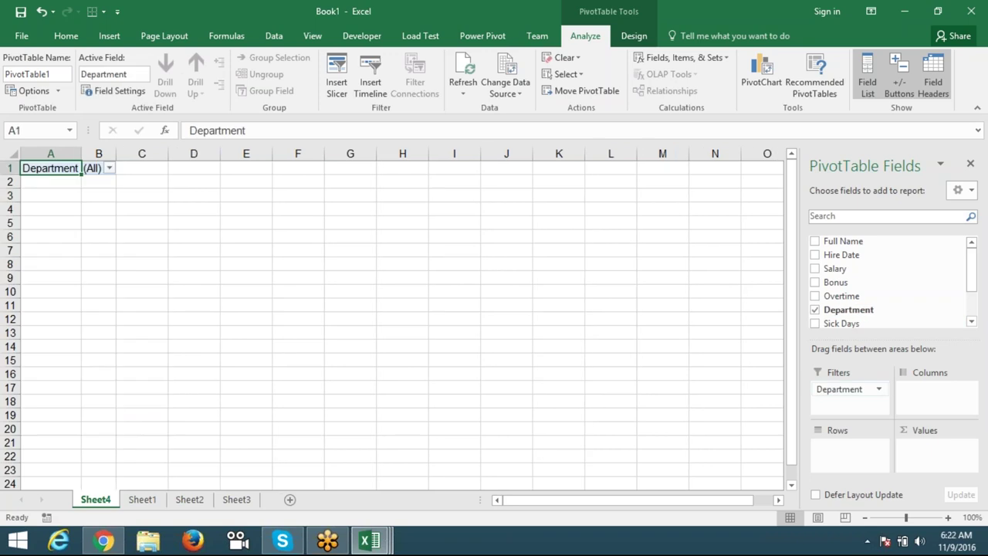
pyautogui.moveTo(971, 266); pyautogui.dragTo(971, 307)
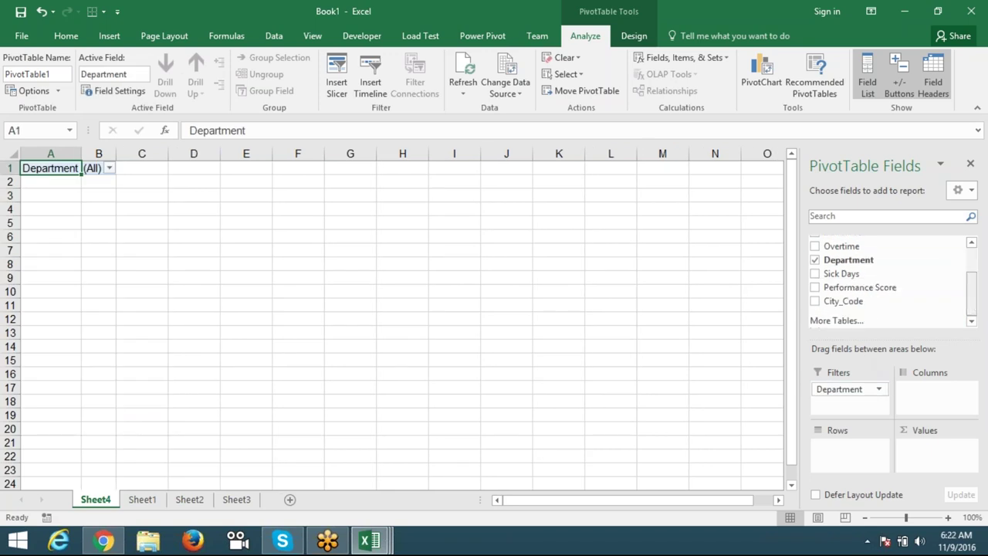
pyautogui.scroll(3, 970, 279)
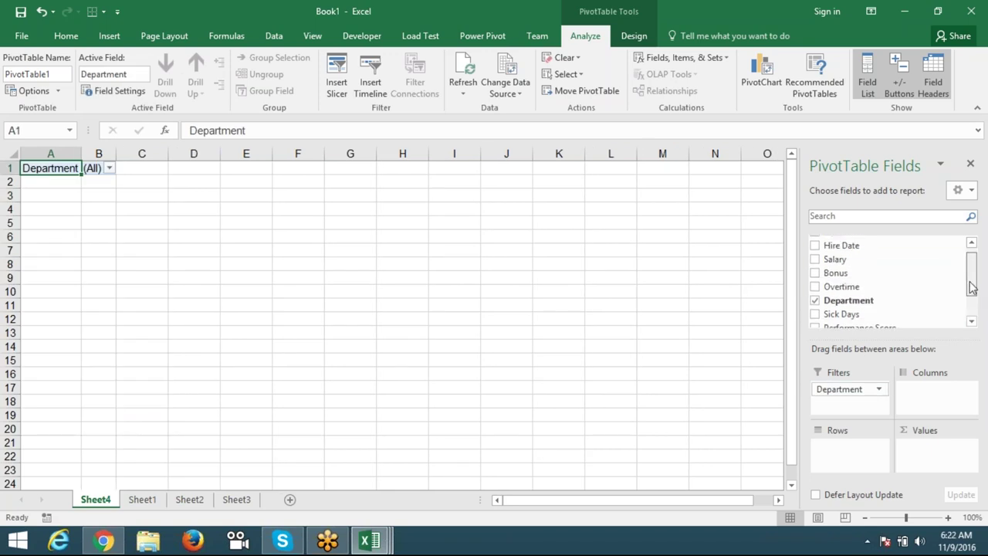
pyautogui.moveTo(971, 279)
pyautogui.mouseDown()
pyautogui.moveTo(970, 270)
pyautogui.moveTo(970, 324)
pyautogui.mouseUp()
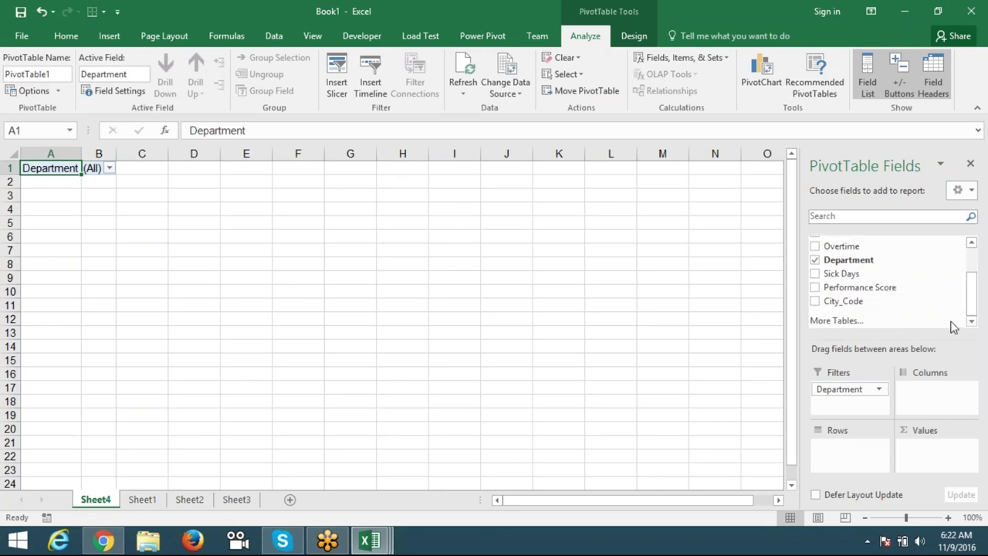
# Step: Put City_Code in rows and Performance Score in columns, and sum Salary as the values
pyautogui.moveTo(845, 389); pyautogui.dragTo(849, 456)
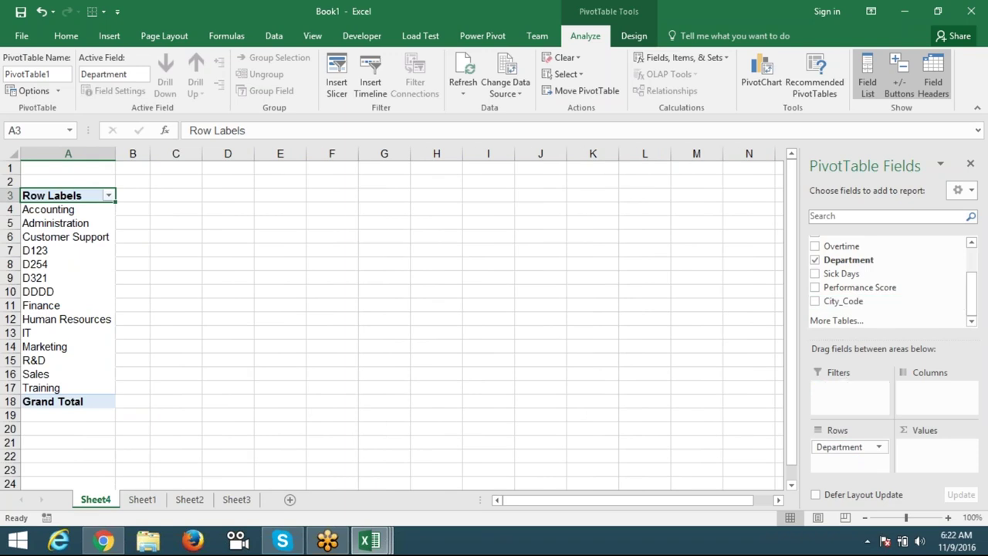
pyautogui.moveTo(855, 301); pyautogui.dragTo(857, 309)
pyautogui.moveTo(849, 447); pyautogui.dragTo(856, 390)
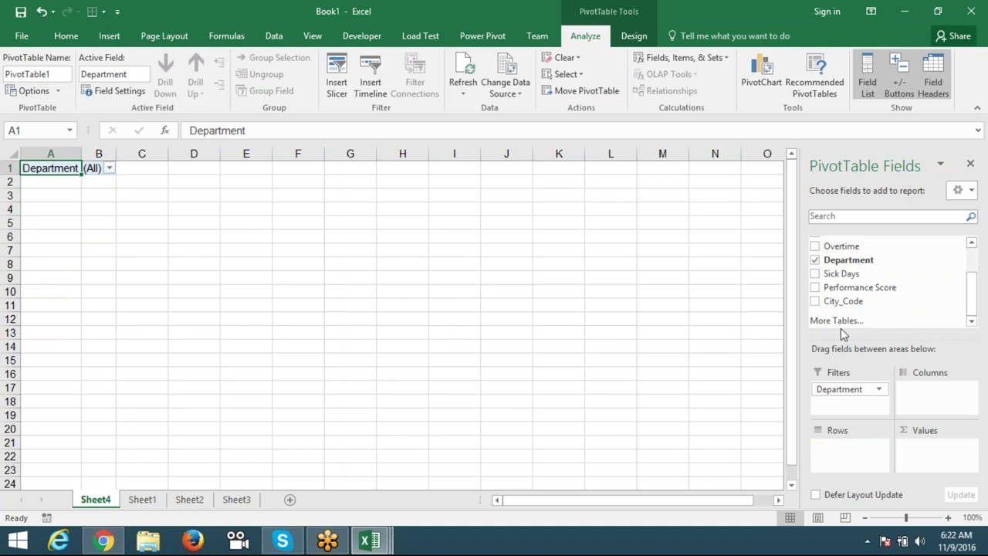
pyautogui.moveTo(848, 301); pyautogui.dragTo(849, 447)
pyautogui.moveTo(845, 293); pyautogui.dragTo(930, 389)
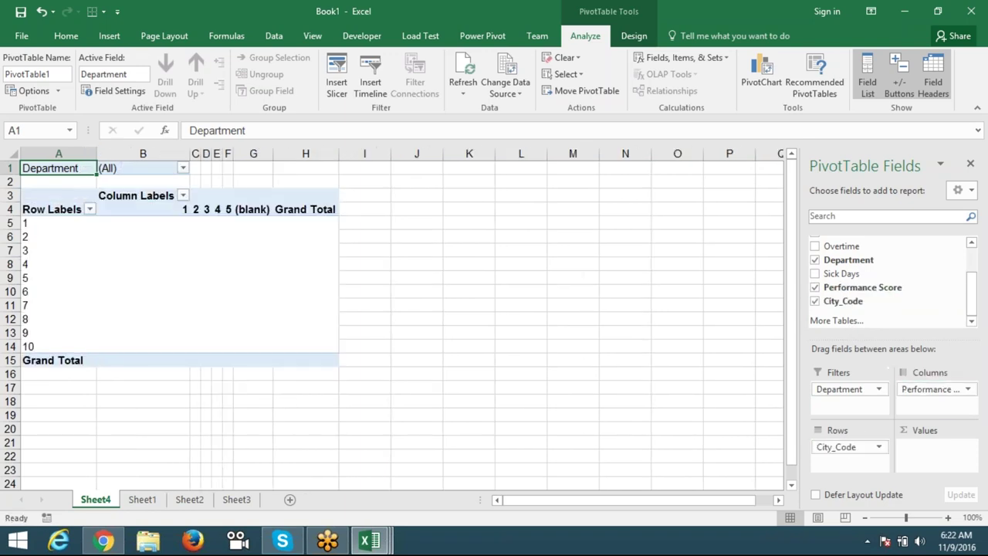
pyautogui.moveTo(974, 305); pyautogui.dragTo(973, 285)
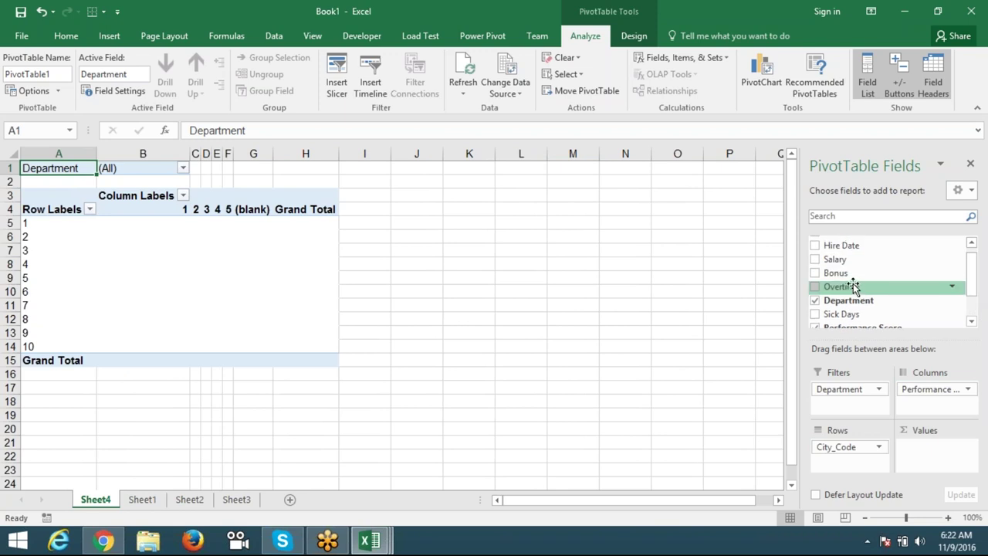
pyautogui.moveTo(834, 260); pyautogui.dragTo(910, 441)
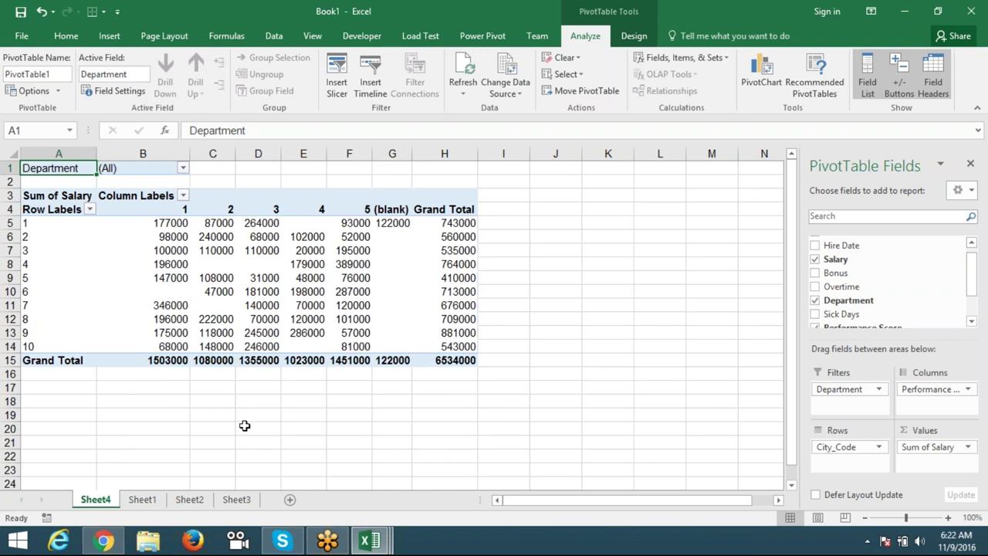
pyautogui.click(249, 429)
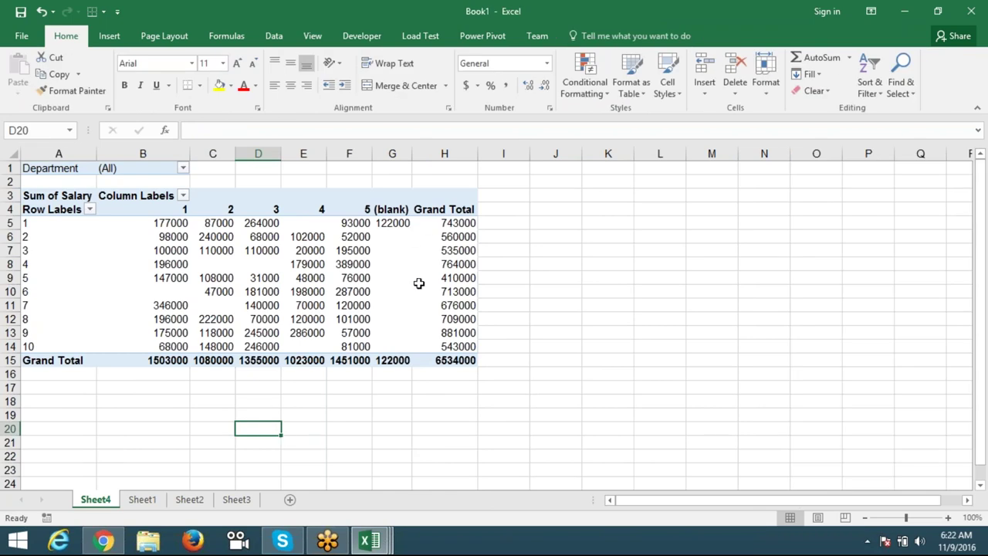
# Step: Check the Department filter list without changing it, then view the Sheet1 employee data
pyautogui.click(182, 168)
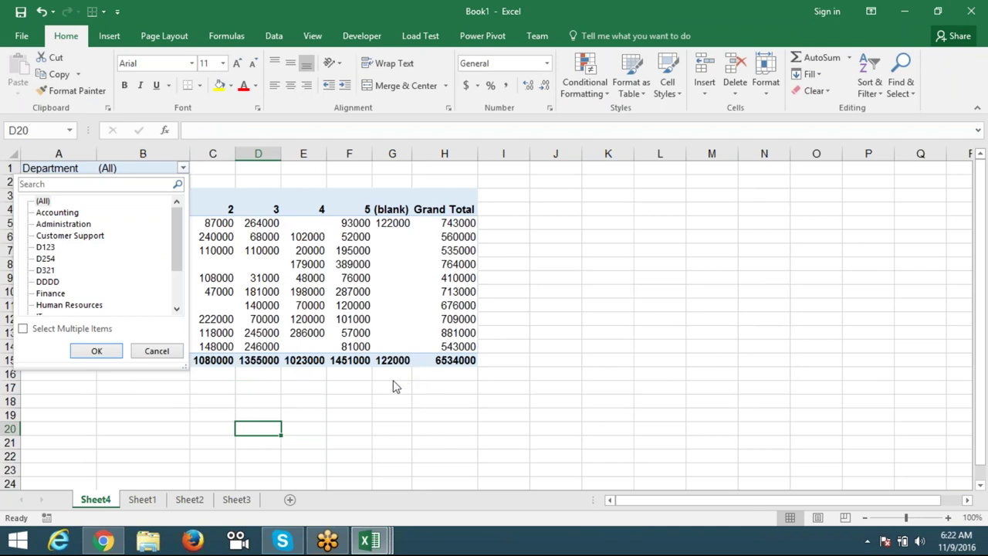
pyautogui.click(385, 390)
pyautogui.click(155, 502)
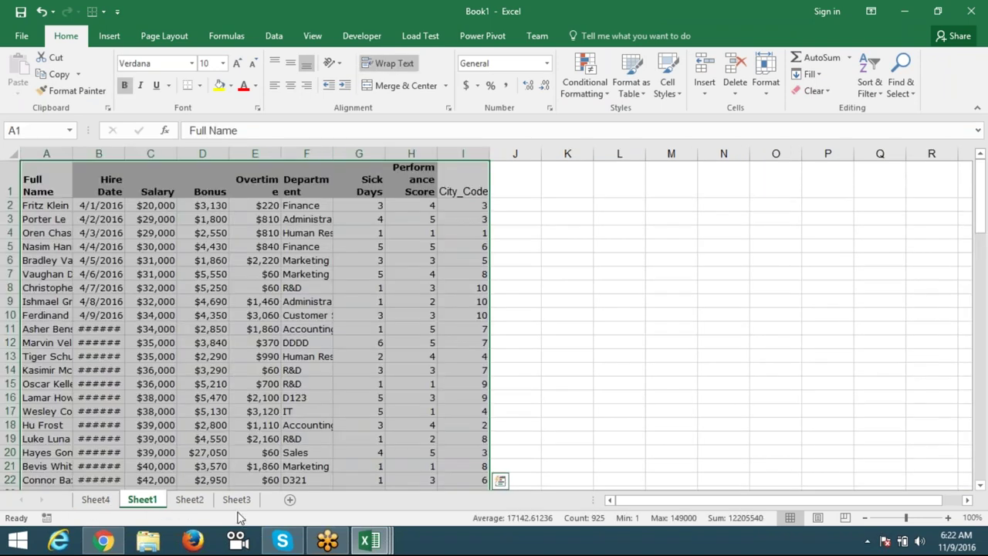
# Step: Delete the grouped Sheet2 and Sheet3, then return to the Sheet4 pivot table
pyautogui.click(189, 500)
pyautogui.keyDown('shift'); pyautogui.click(243, 502); pyautogui.keyUp('shift')
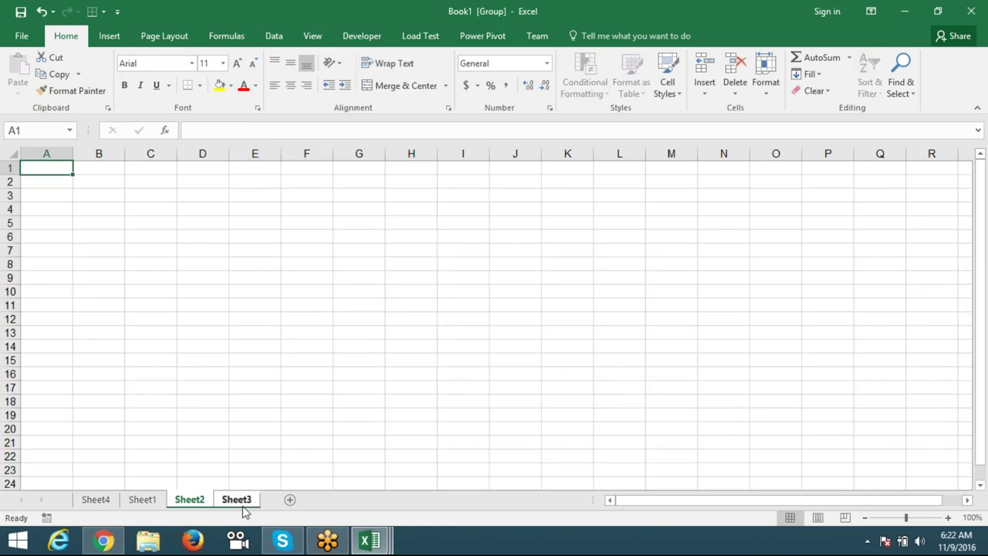
pyautogui.rightClick(243, 501)
pyautogui.click(279, 337)
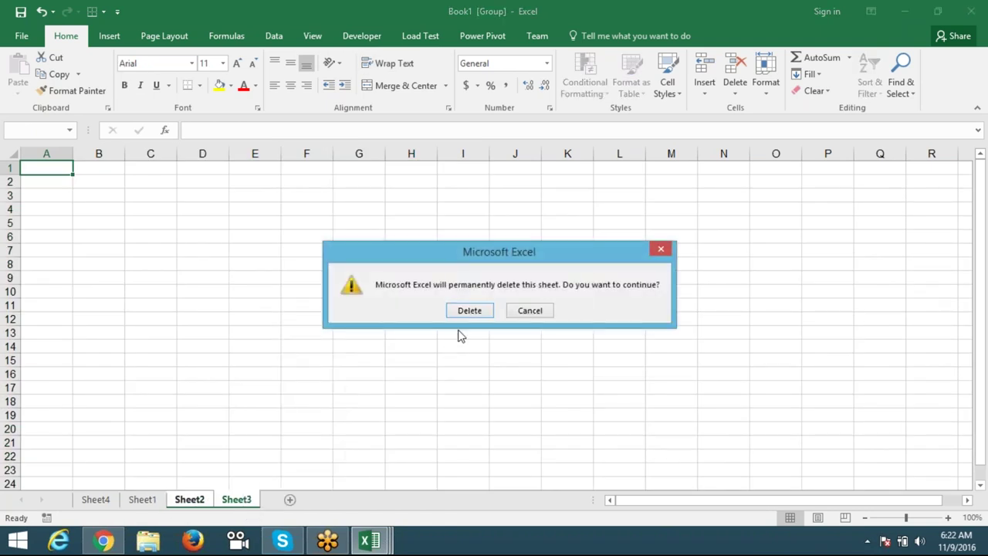
pyautogui.press('Return')
pyautogui.click(96, 499)
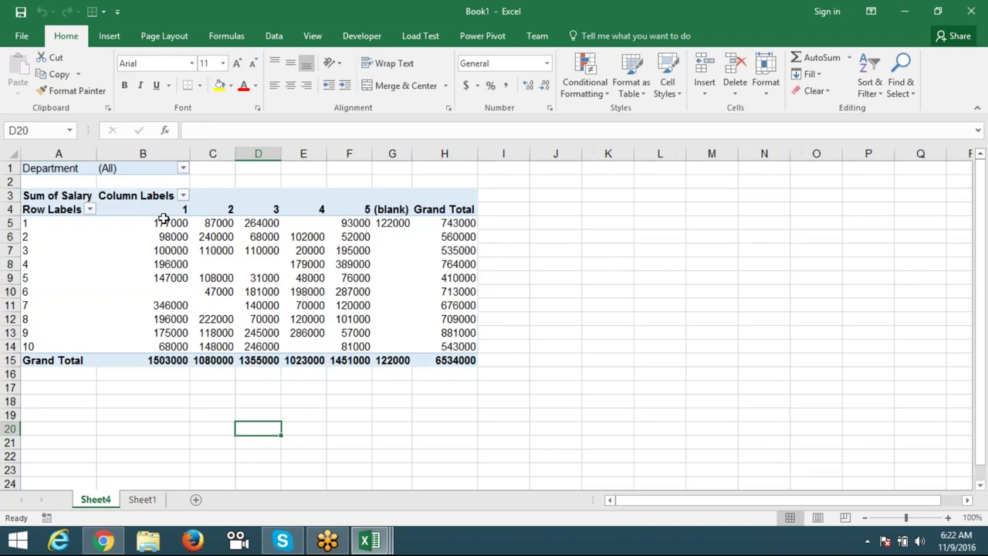
# Step: Dismiss the Department filter list and cell menu, then bring up Record Macro proposing Macro2
pyautogui.click(185, 169)
pyautogui.click(267, 286)
pyautogui.rightClick(266, 281)
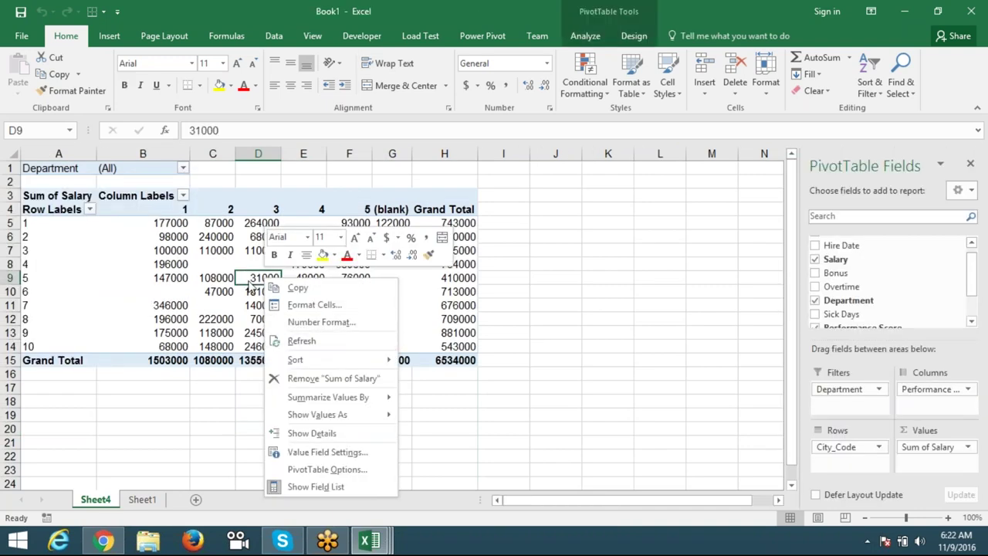
pyautogui.press('Escape')
pyautogui.click(183, 168)
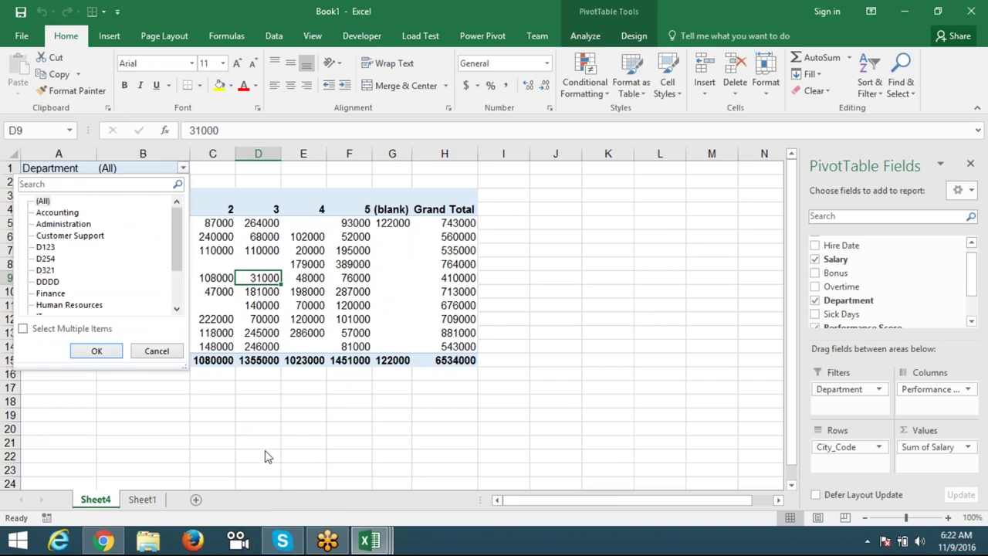
pyautogui.press('Escape')
pyautogui.click(47, 518)
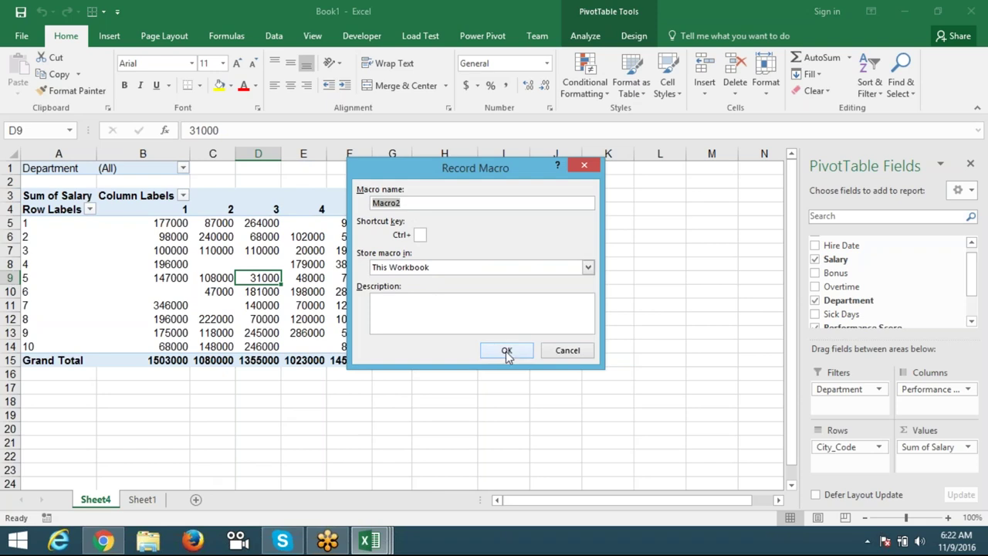
# Step: Begin recording Macro2 and refresh the pivot table data
pyautogui.click(509, 351)
pyautogui.click(182, 168)
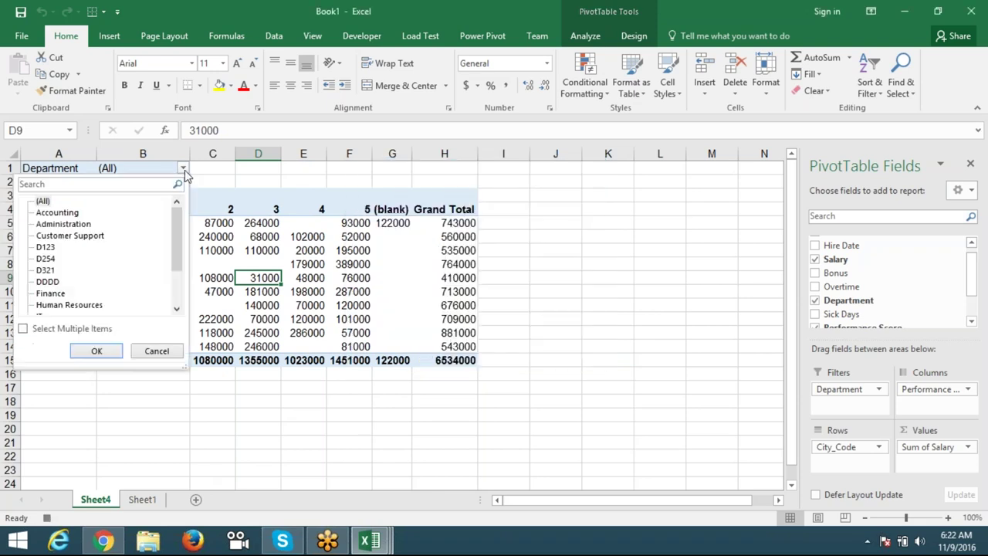
pyautogui.press('Escape')
pyautogui.press('Up')
pyautogui.press('Up')
pyautogui.rightClick(240, 250)
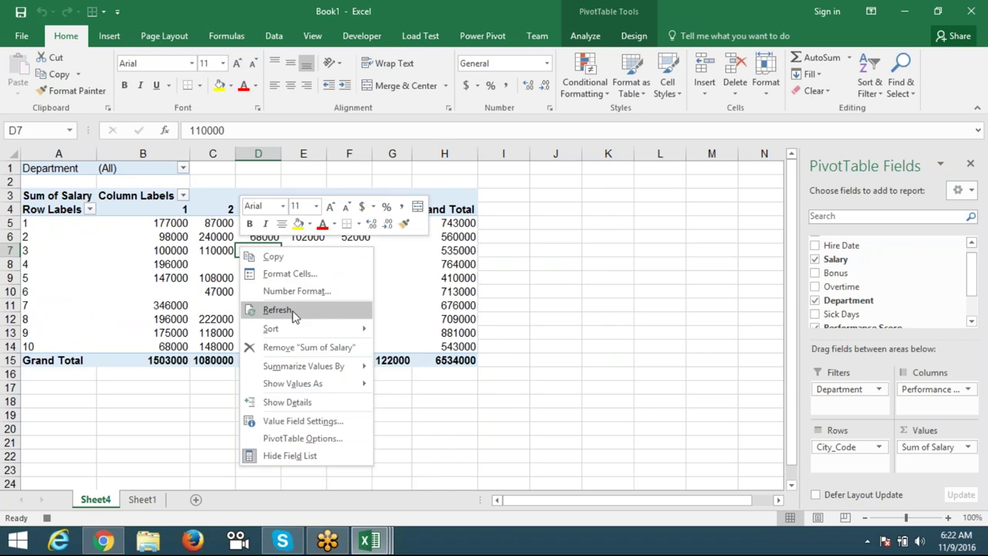
pyautogui.click(294, 318)
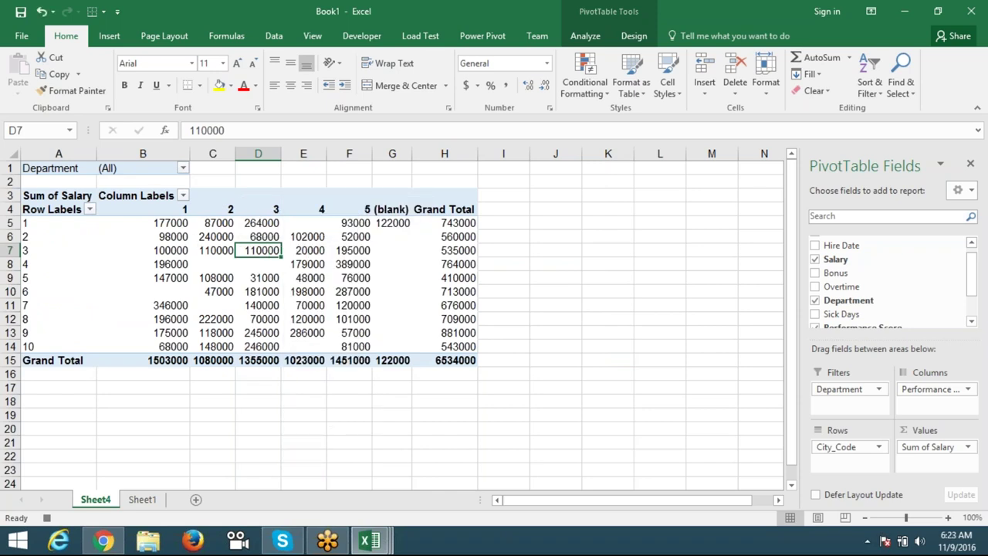
# Step: Filter the pivot table to the Accounting department and open the PivotTable Select options
pyautogui.click(183, 168)
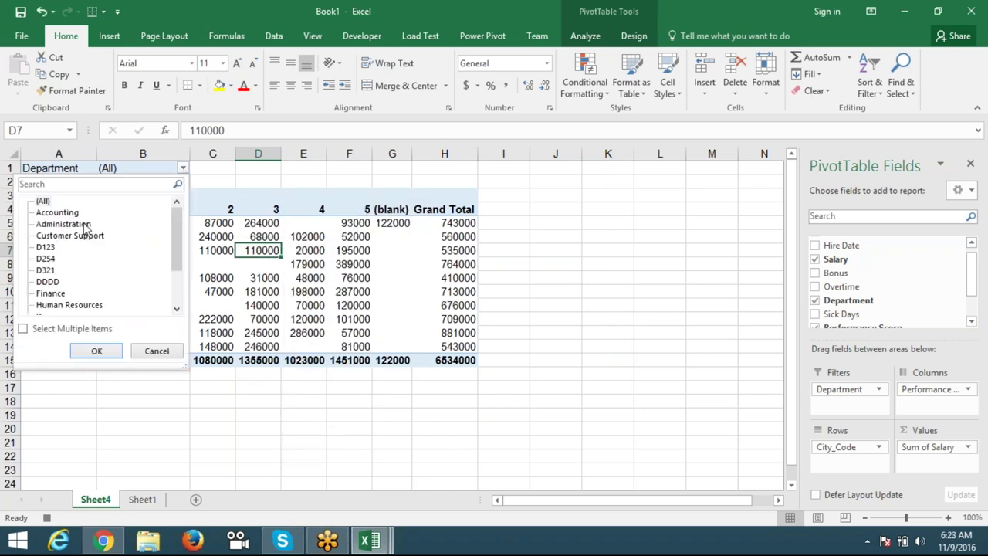
pyautogui.click(61, 213)
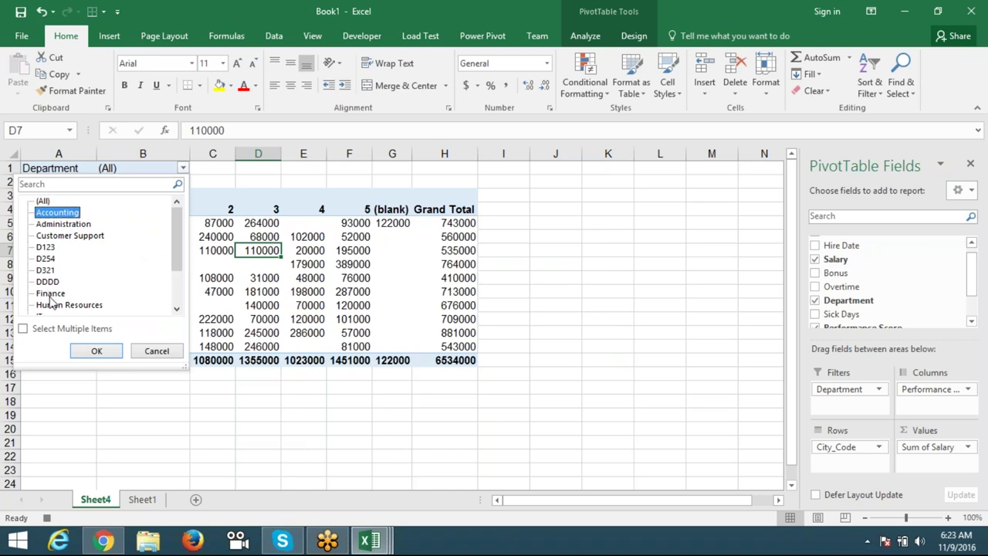
pyautogui.click(114, 351)
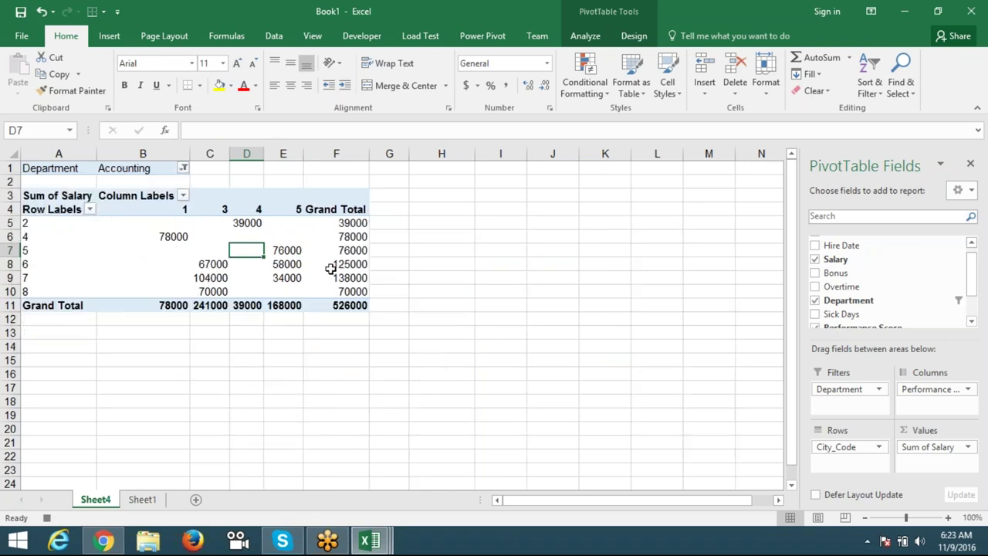
pyautogui.click(584, 37)
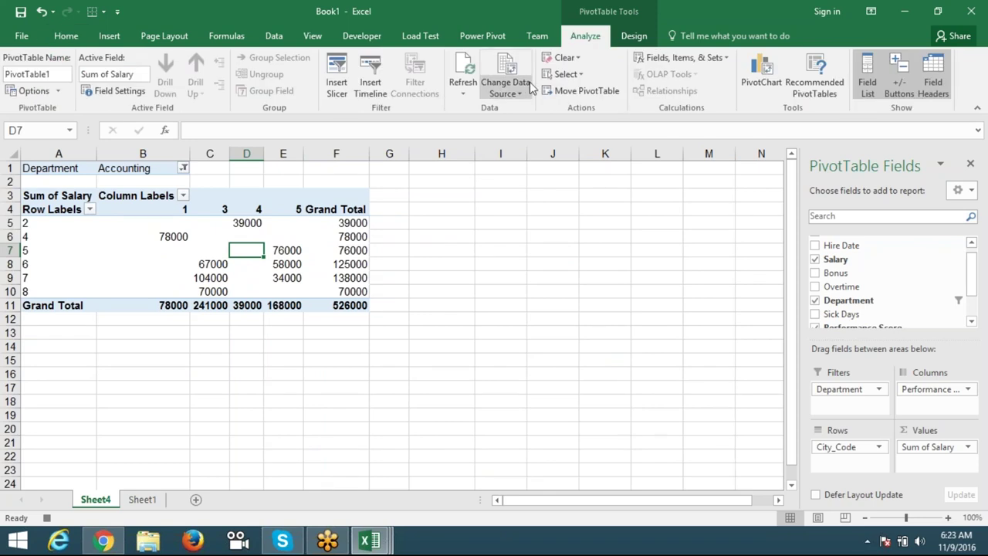
pyautogui.click(581, 75)
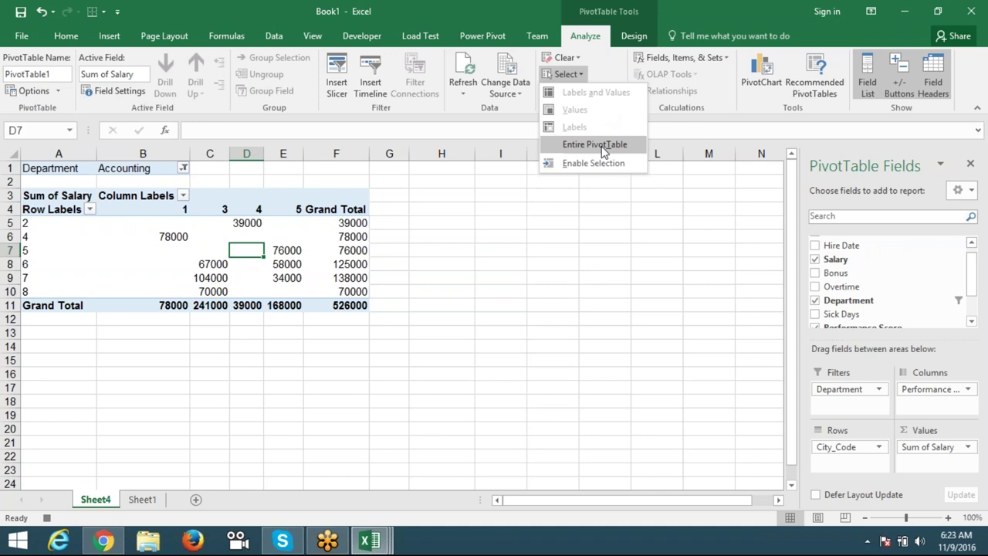
# Step: Copy the entire Accounting pivot table and paste it onto a new sheet
pyautogui.click(603, 151)
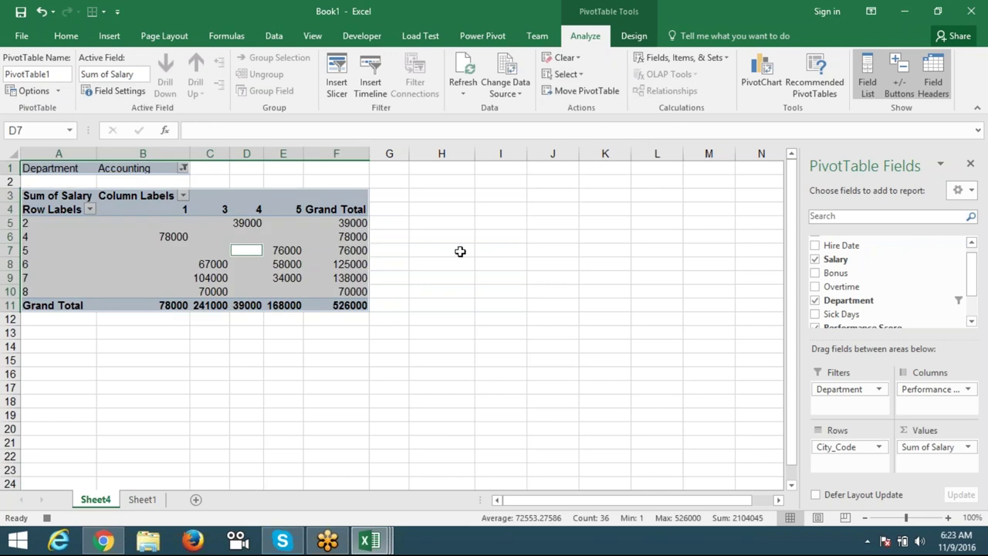
pyautogui.hotkey('ctrl', 'c')
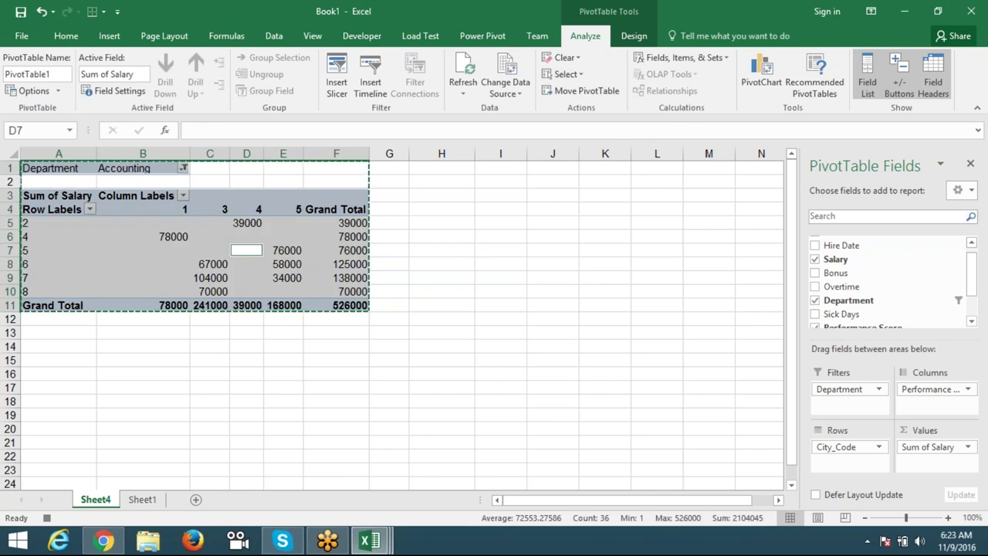
pyautogui.click(195, 499)
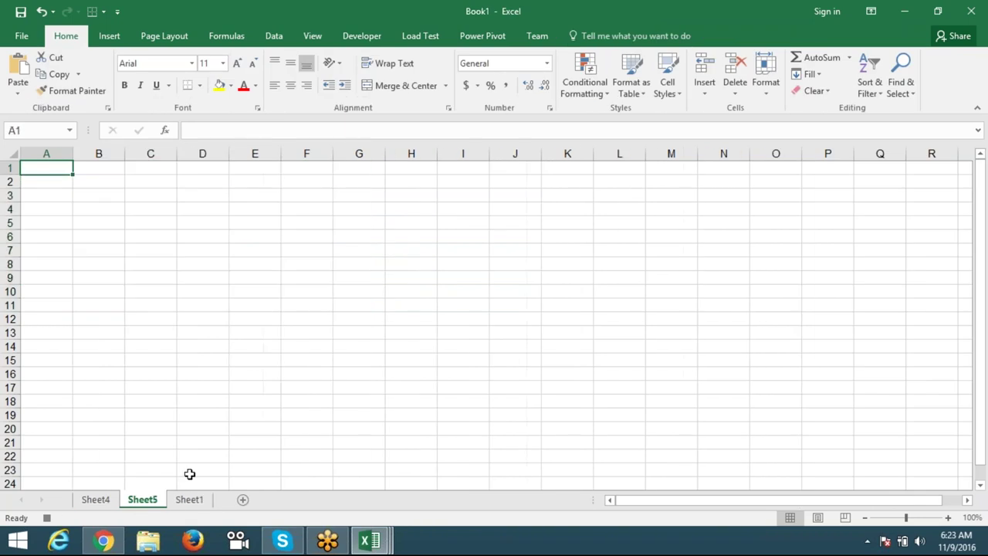
pyautogui.hotkey('ctrl', 'v')
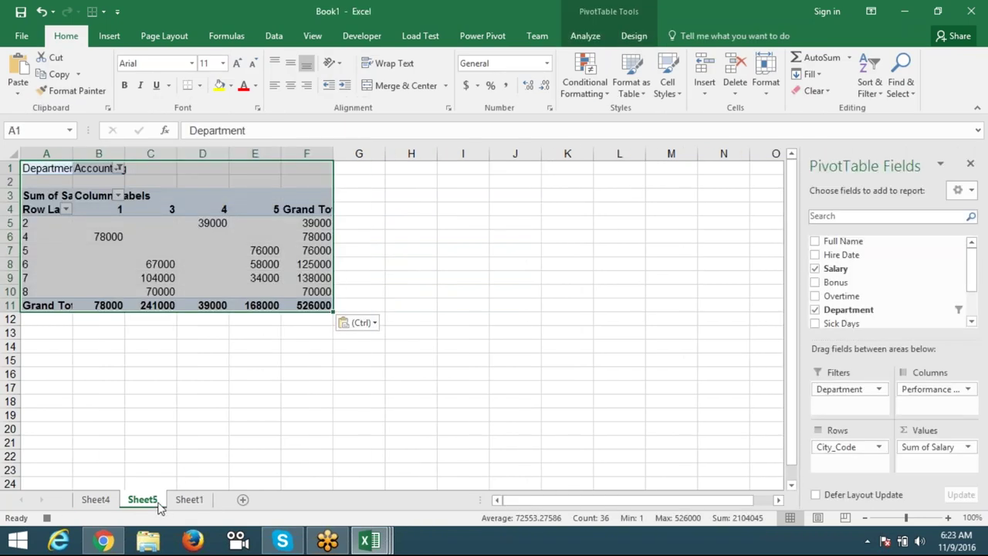
# Step: Rename the new sheet 'Accounting' and return to Sheet4
pyautogui.doubleClick(147, 499)
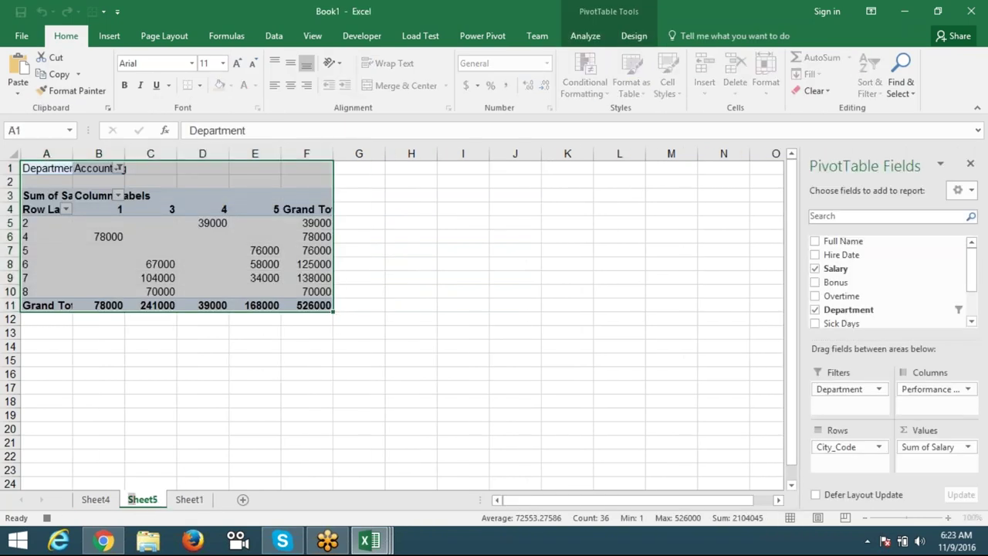
pyautogui.write('Account')
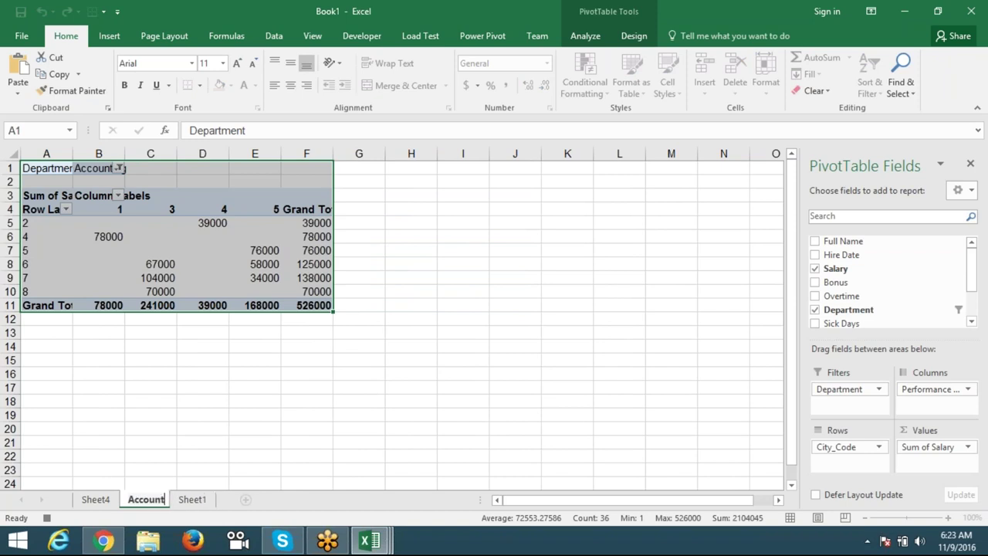
pyautogui.press('Return')
pyautogui.write('ng')
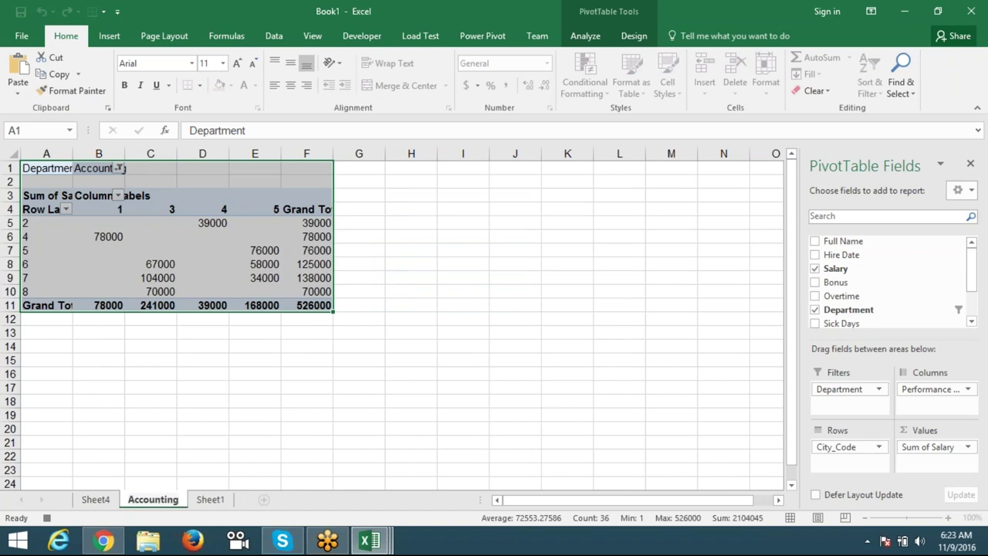
pyautogui.press('Return')
pyautogui.click(96, 499)
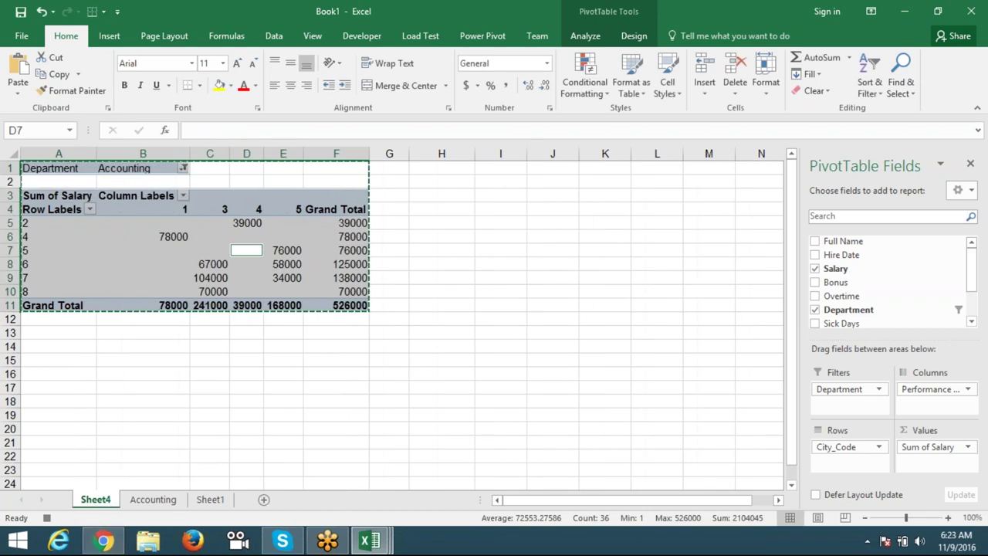
# Step: Filter the Sheet4 pivot table to the Finance department
pyautogui.click(183, 167)
pyautogui.click(85, 224)
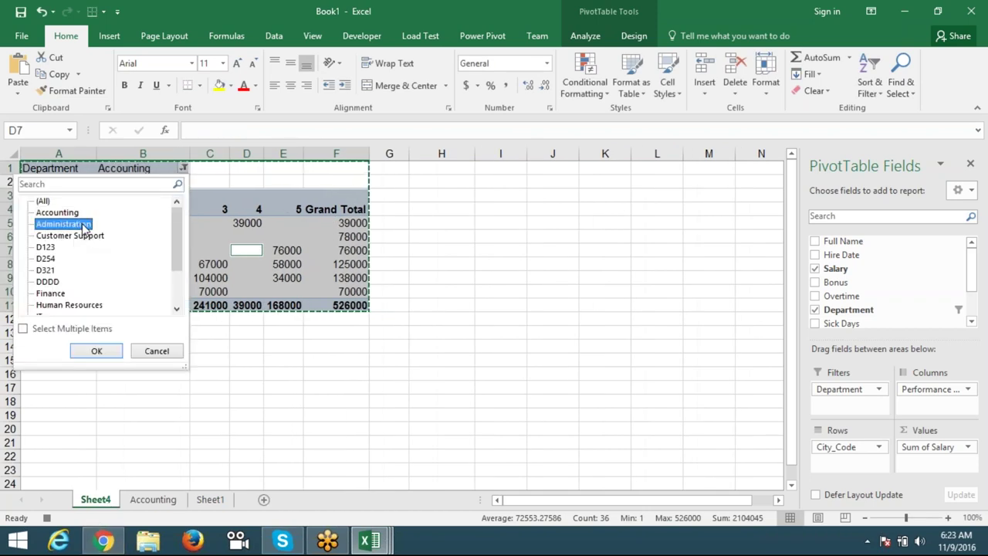
pyautogui.click(58, 294)
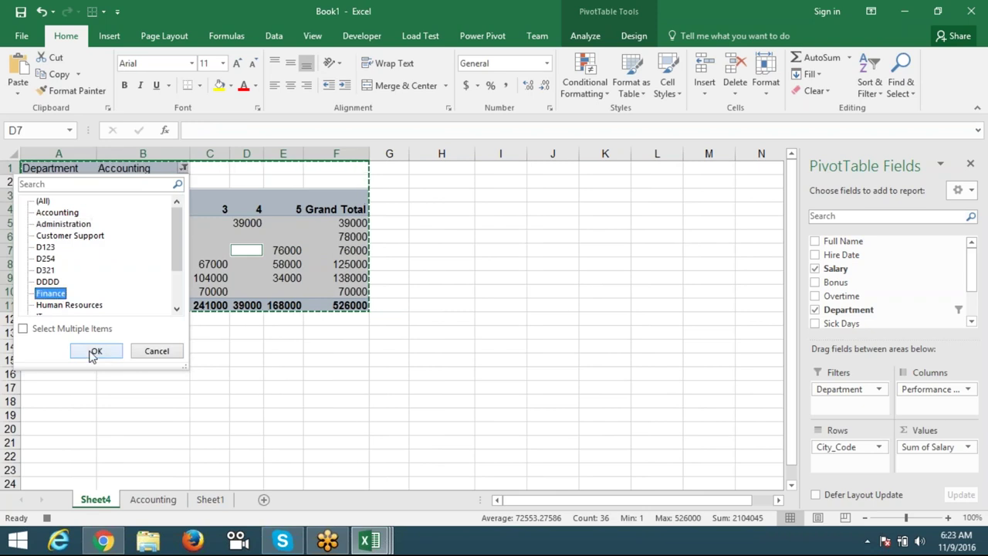
pyautogui.click(94, 351)
# Step: Select and copy the entire Finance pivot table, then add new blank Sheet6
pyautogui.click(166, 250)
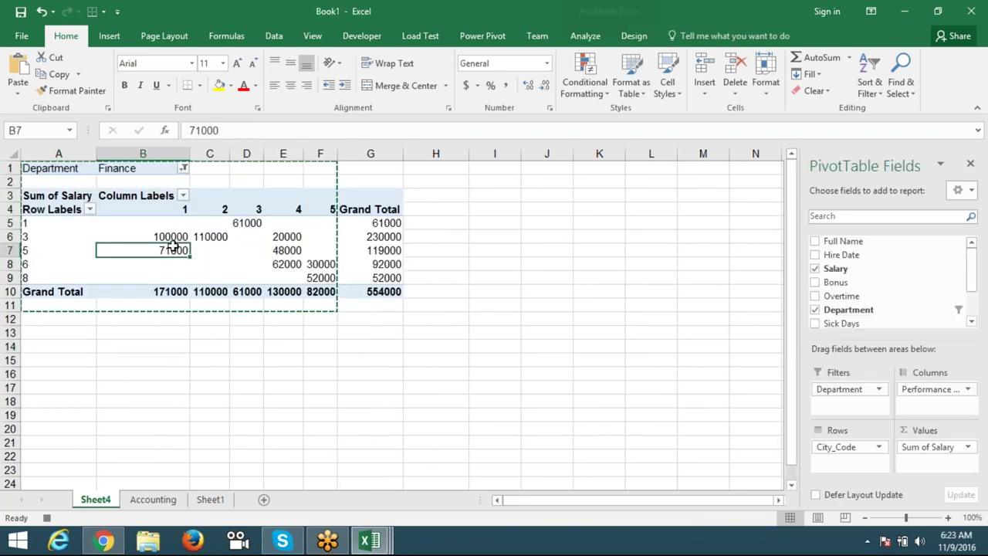
pyautogui.click(584, 36)
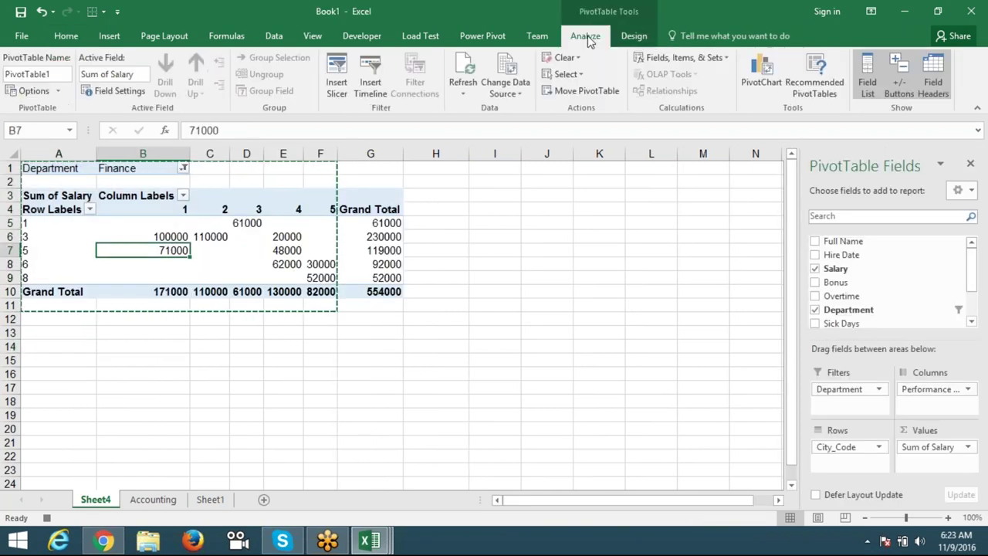
pyautogui.click(564, 74)
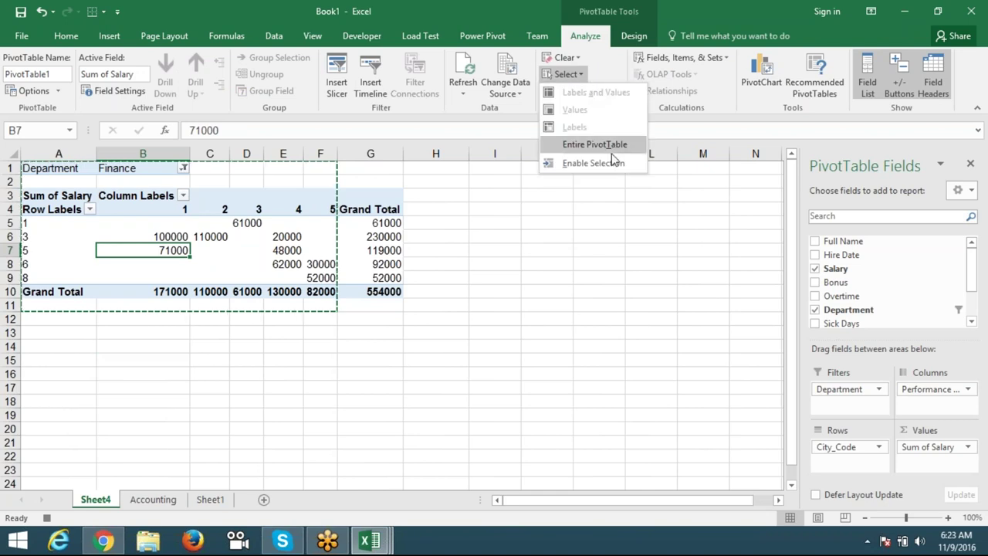
pyautogui.click(612, 146)
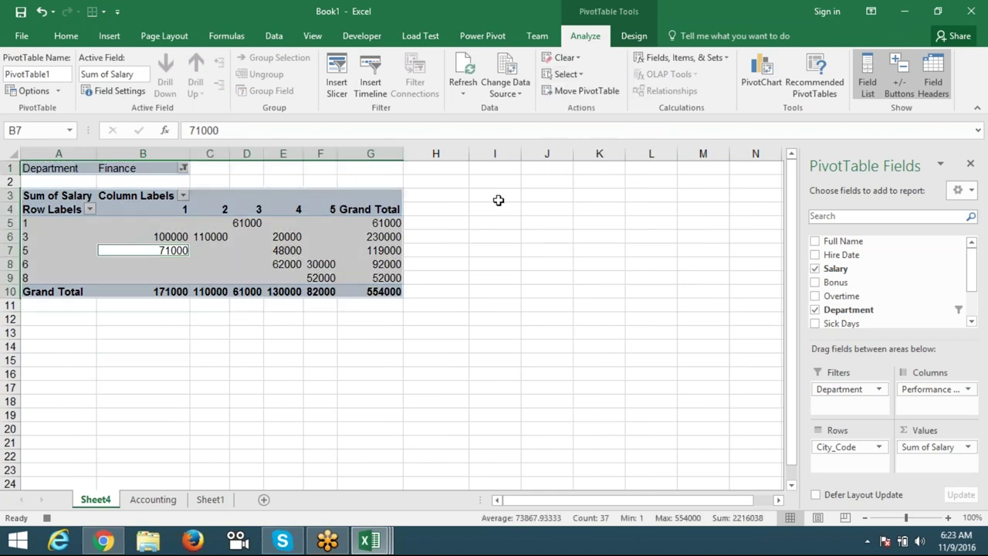
pyautogui.hotkey('ctrl', 'c')
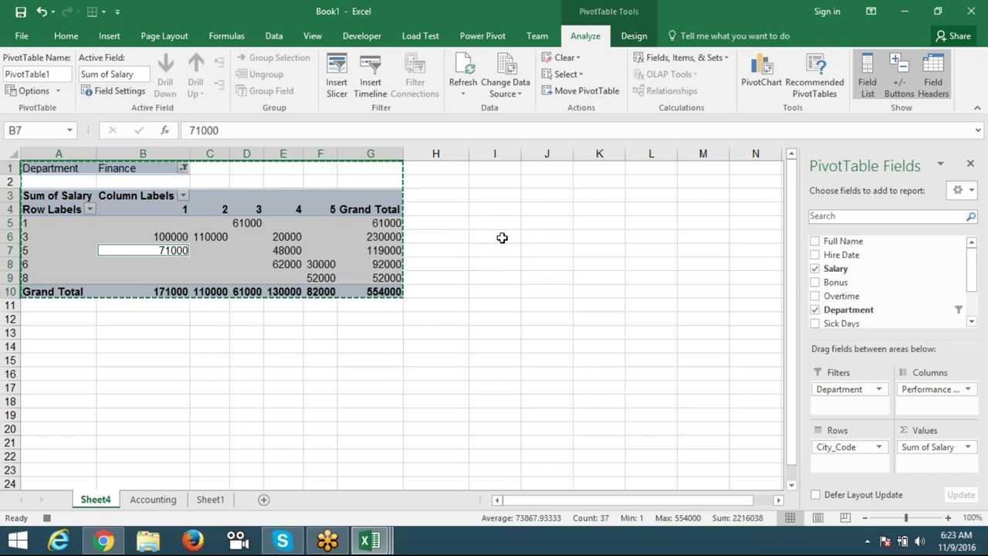
pyautogui.click(264, 501)
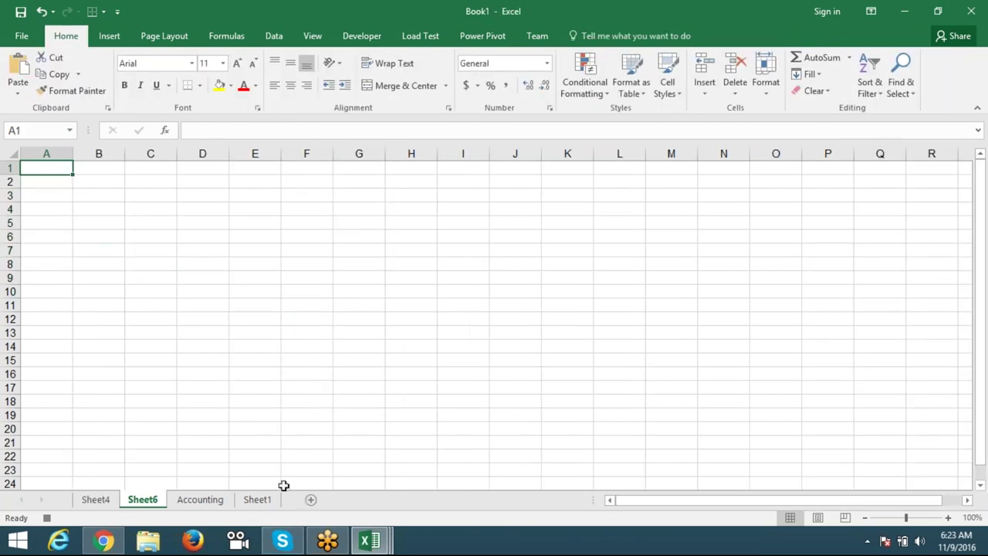
# Step: Paste the Finance pivot table onto Sheet6, compare it with the Accounting sheet, and return to Sheet4
pyautogui.hotkey('ctrl', 'v')
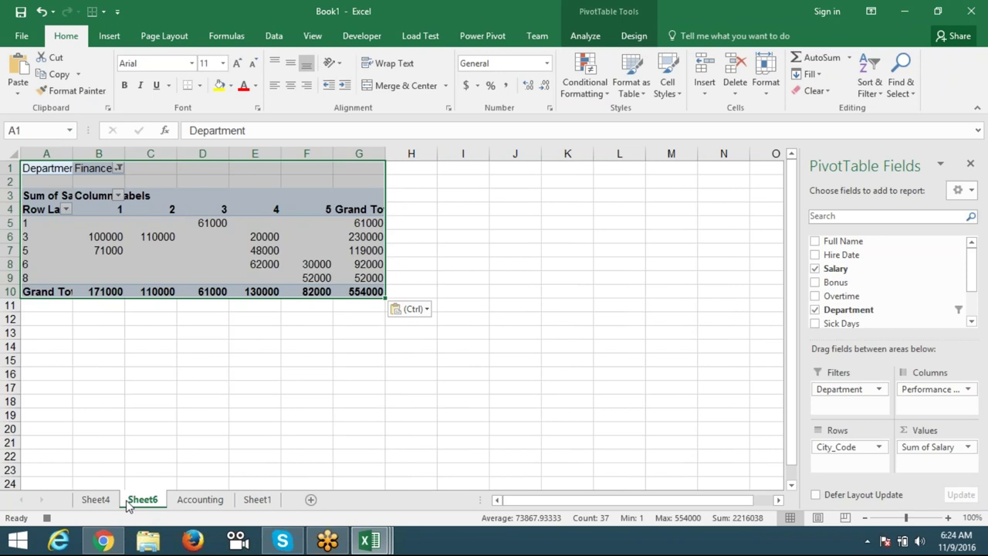
pyautogui.click(97, 499)
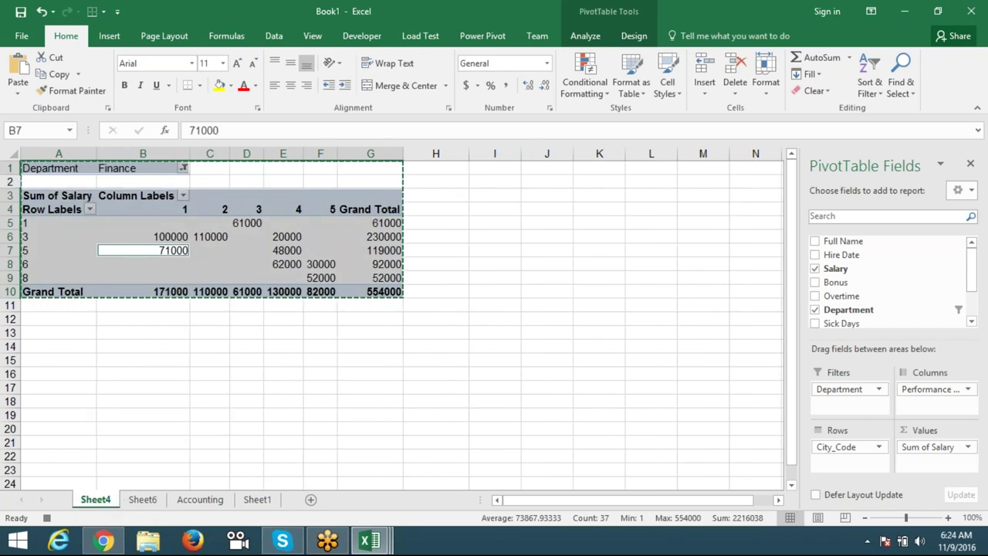
pyautogui.click(153, 500)
pyautogui.click(205, 501)
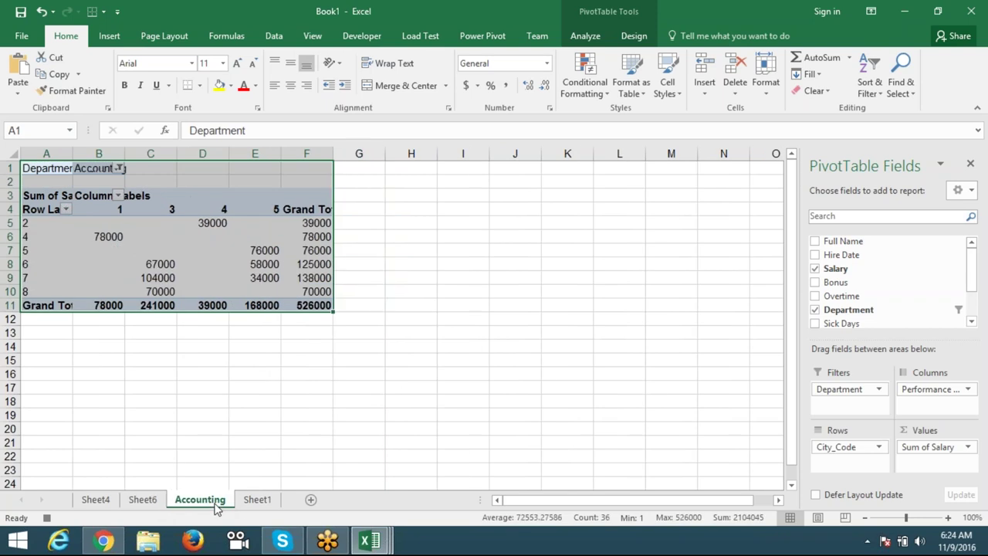
pyautogui.click(143, 501)
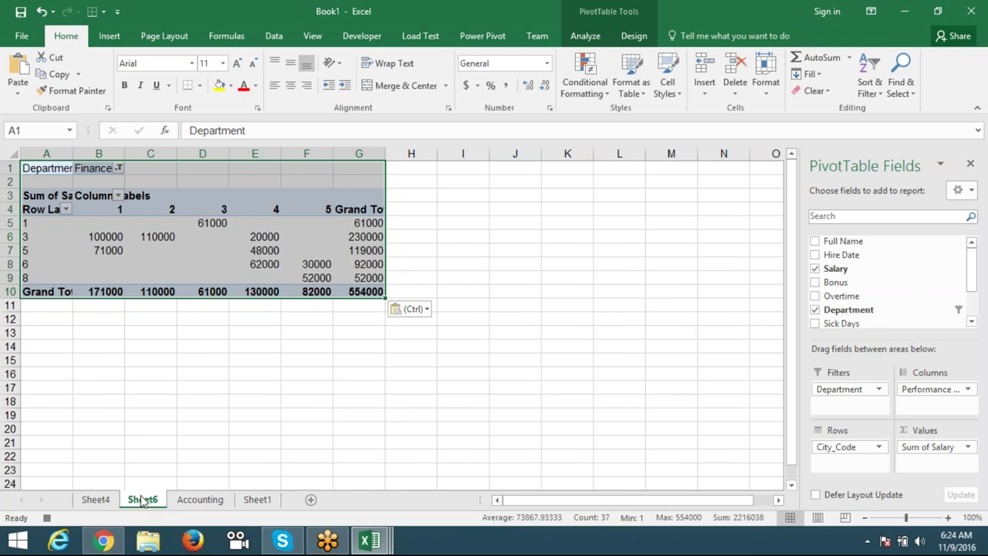
pyautogui.click(105, 501)
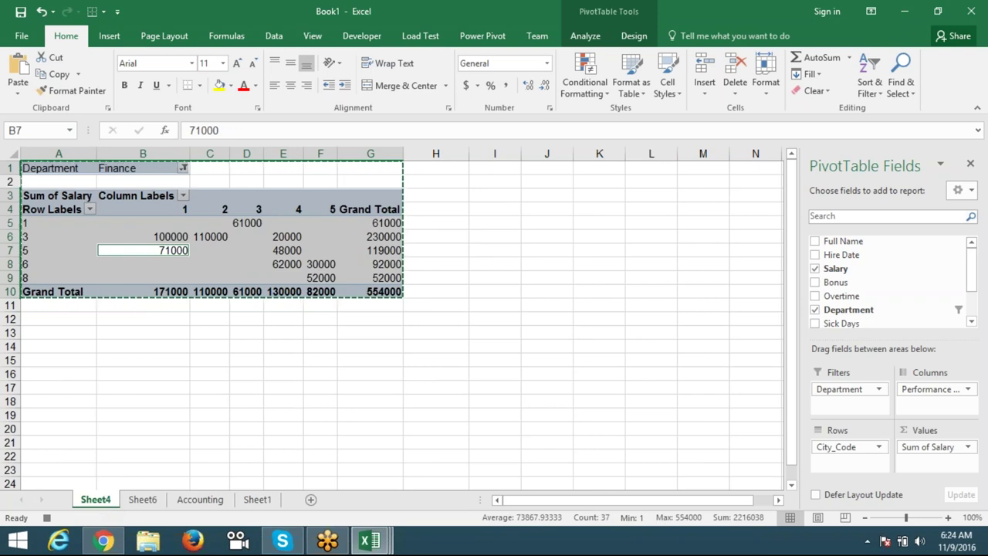
# Step: Filter the Sheet4 pivot table to the IT department
pyautogui.click(183, 167)
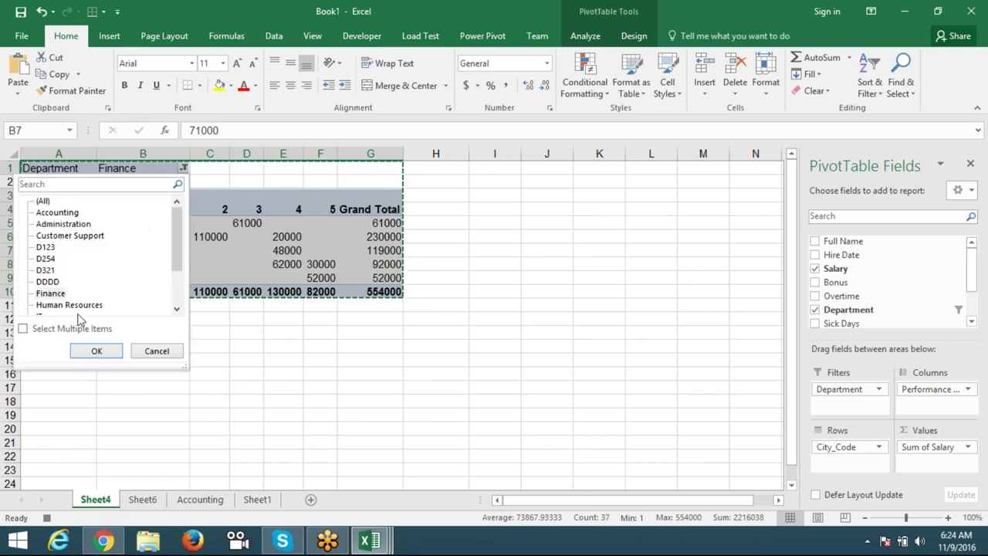
pyautogui.click(174, 312)
pyautogui.click(175, 313)
pyautogui.click(175, 312)
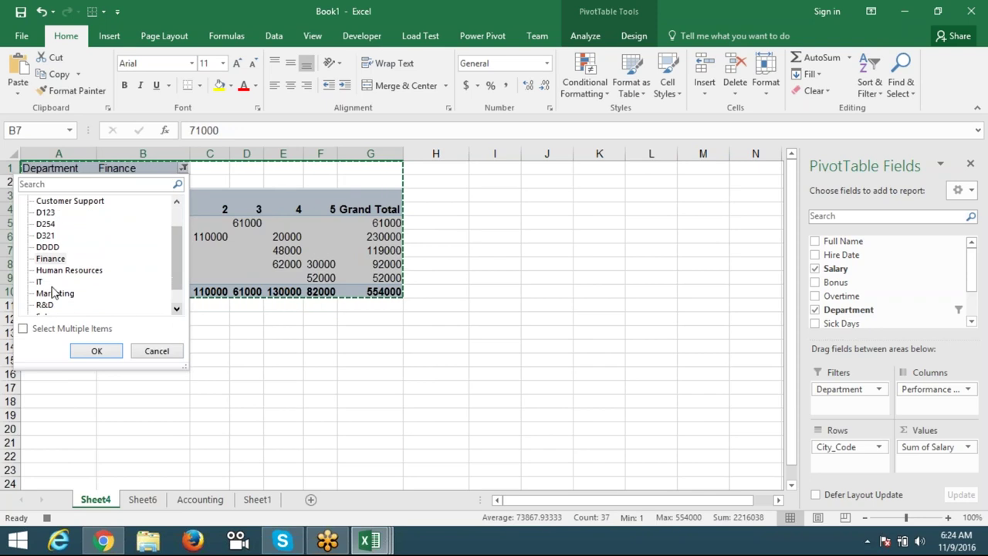
pyautogui.click(41, 282)
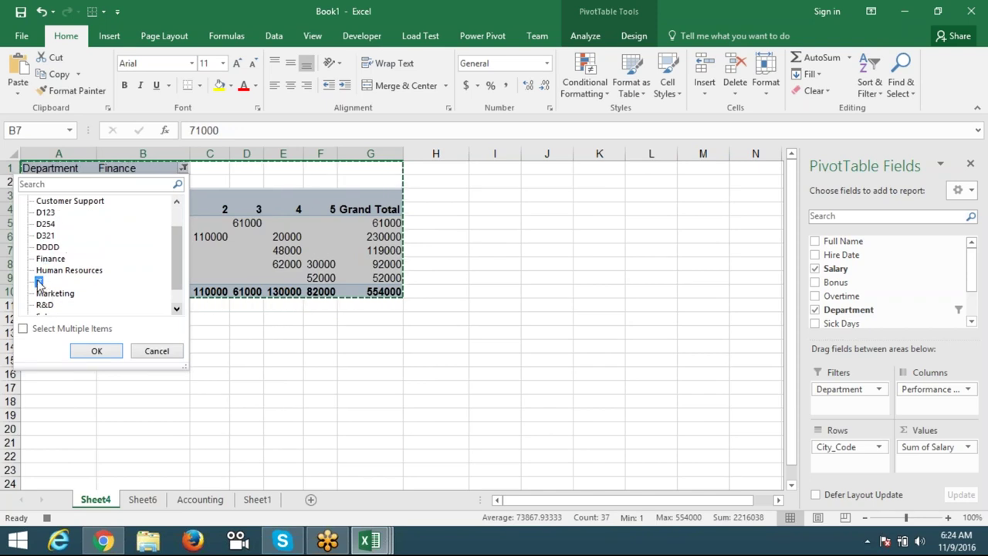
pyautogui.click(96, 350)
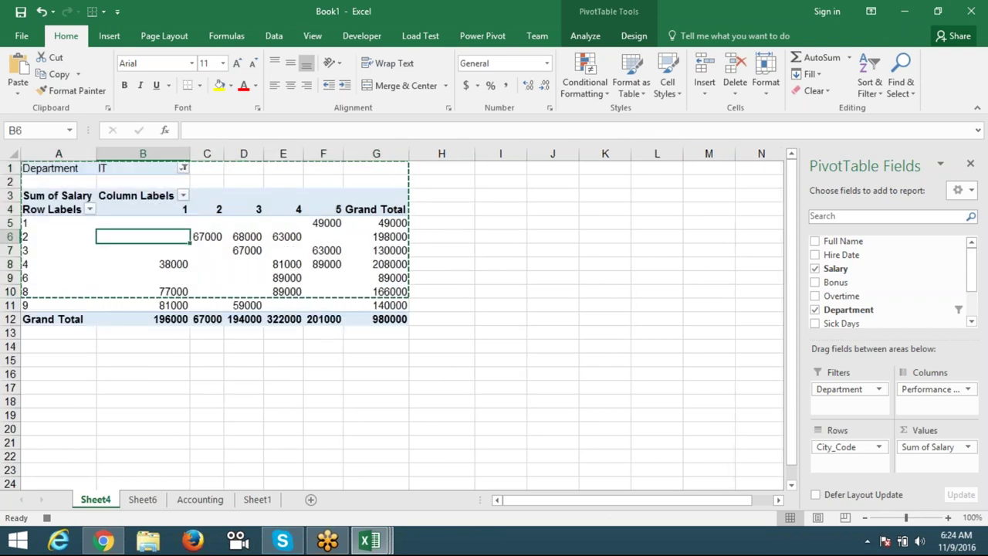
# Step: Select and copy the entire IT pivot table, then add new blank Sheet7
pyautogui.click(585, 36)
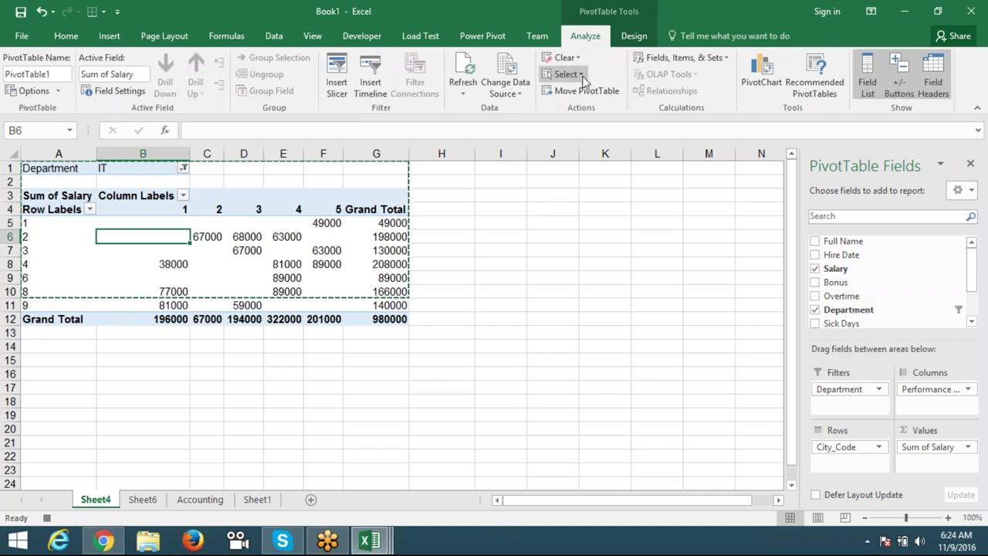
pyautogui.click(565, 75)
pyautogui.click(584, 144)
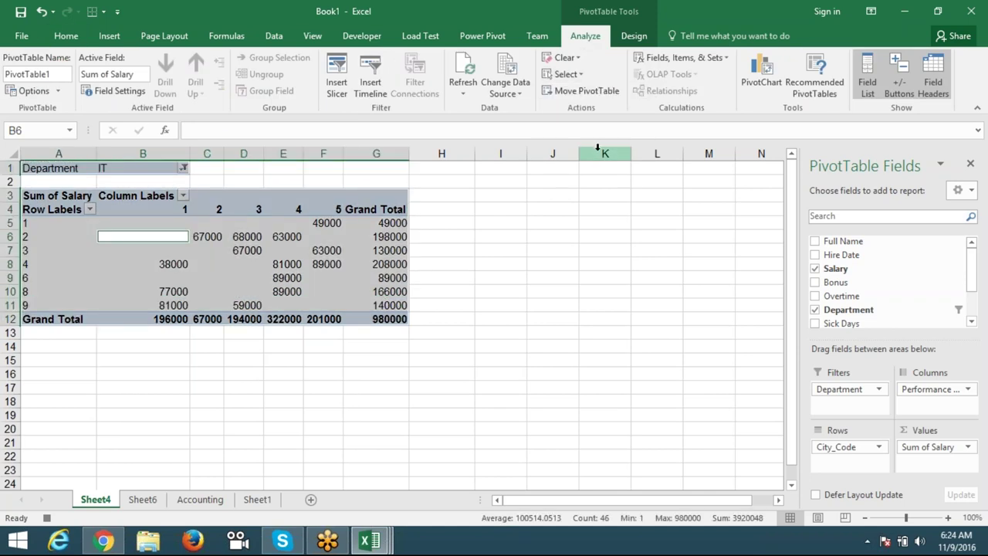
pyautogui.hotkey('ctrl', 'c')
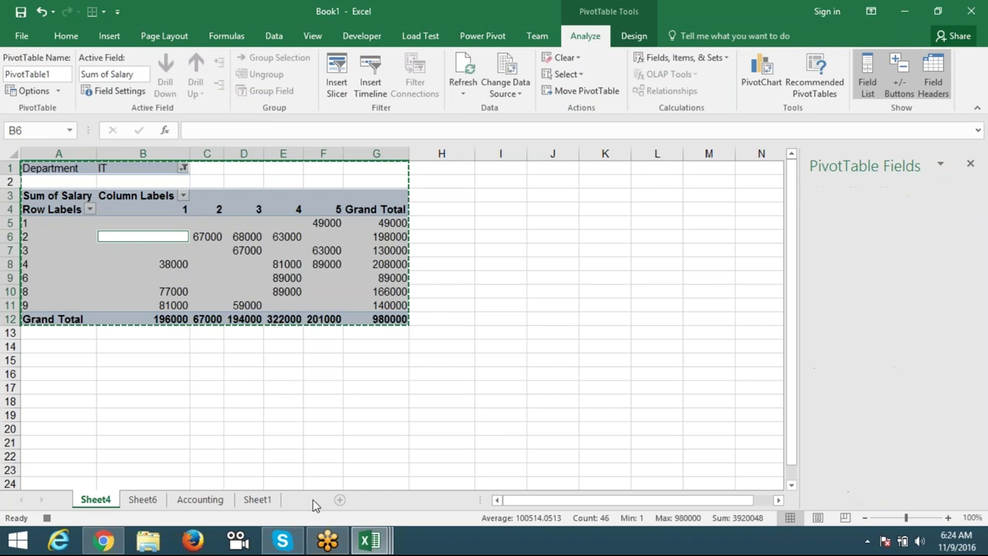
pyautogui.click(340, 499)
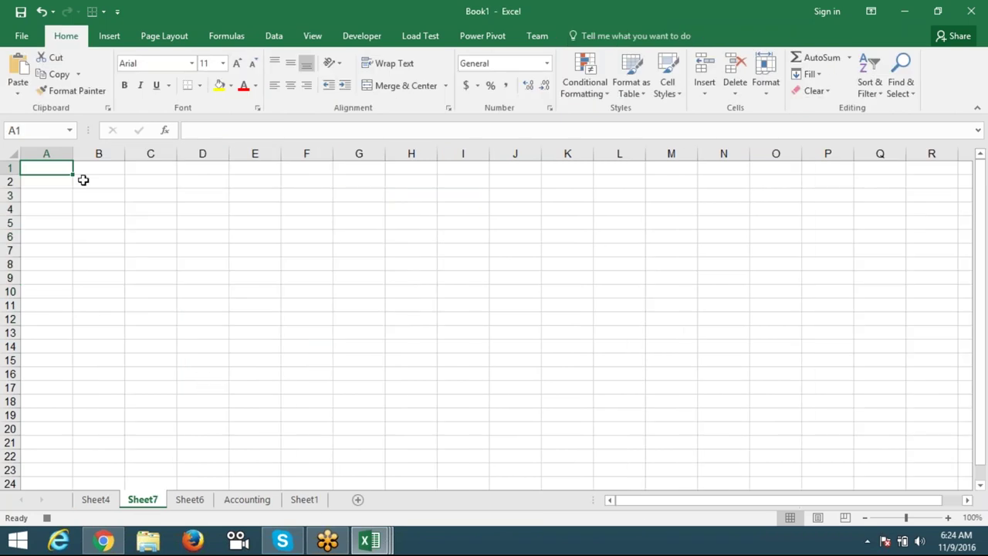
# Step: Paste the IT pivot data onto Sheet7 as values and number formats, then paste its formats
pyautogui.click(17, 89)
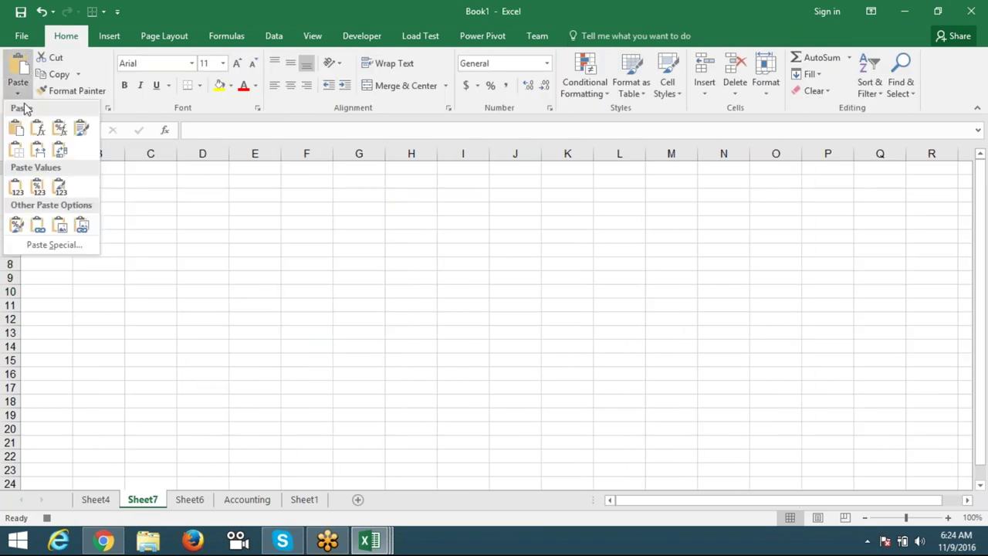
pyautogui.click(15, 188)
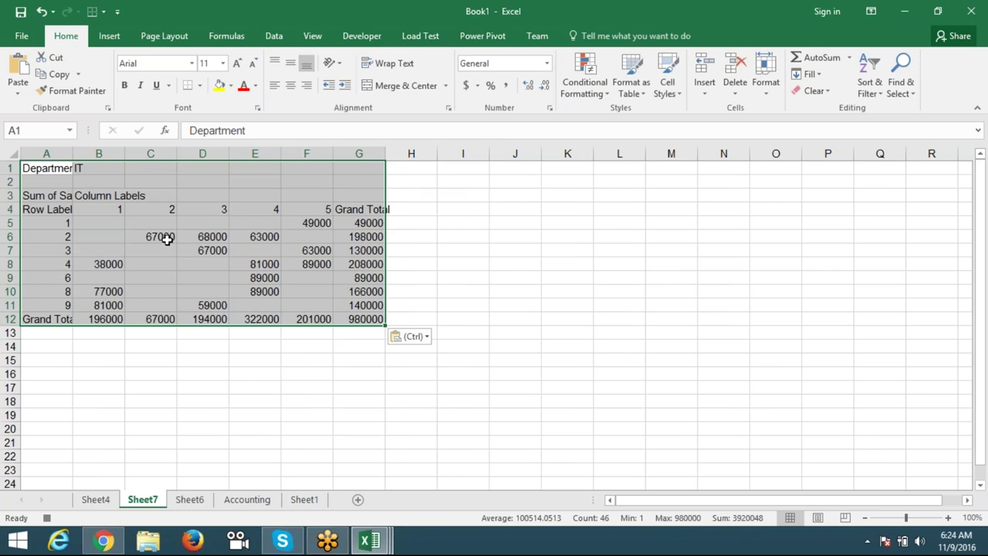
pyautogui.rightClick(165, 237)
pyautogui.click(220, 302)
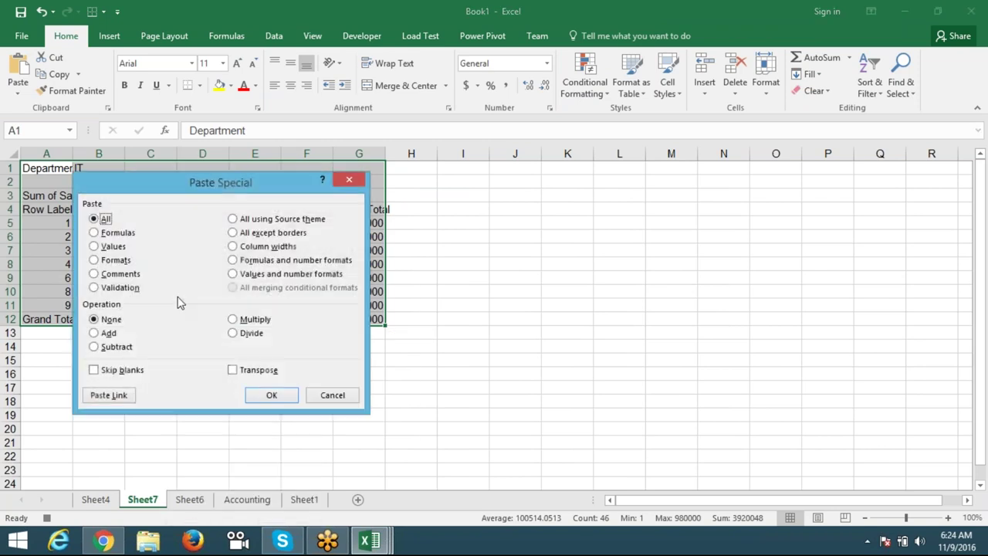
pyautogui.click(110, 260)
pyautogui.click(270, 395)
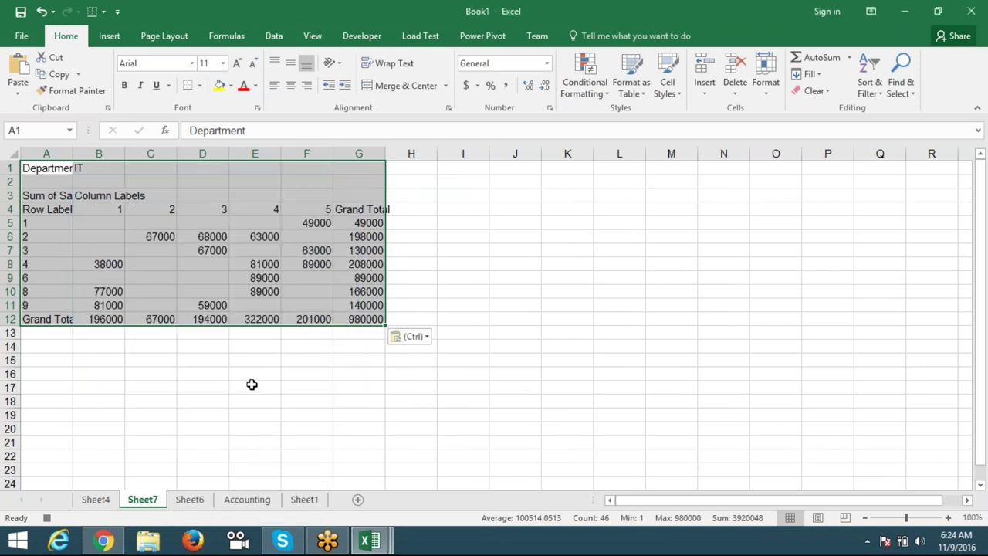
# Step: Paste the formats once more, deselect the range, and return to Sheet4
pyautogui.rightClick(173, 243)
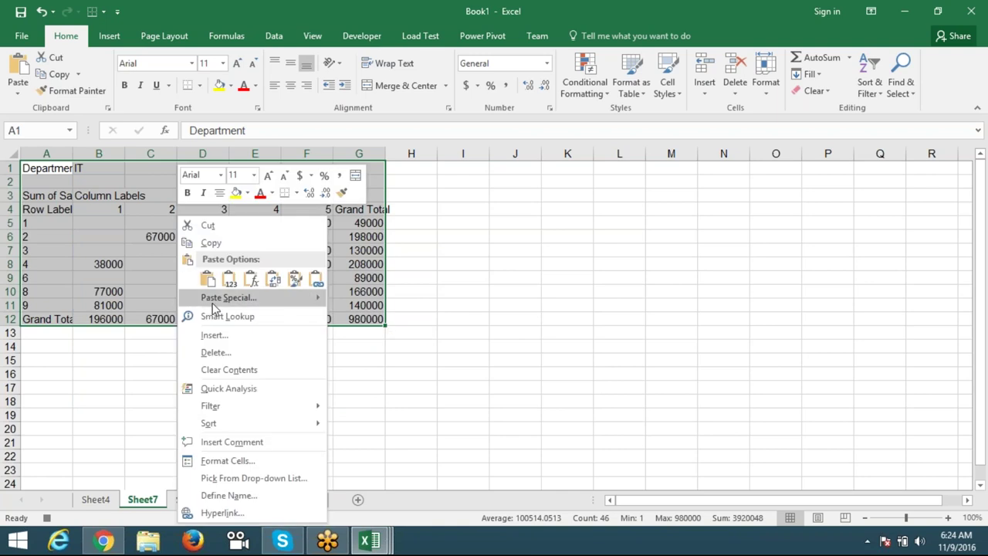
pyautogui.click(220, 297)
pyautogui.click(106, 261)
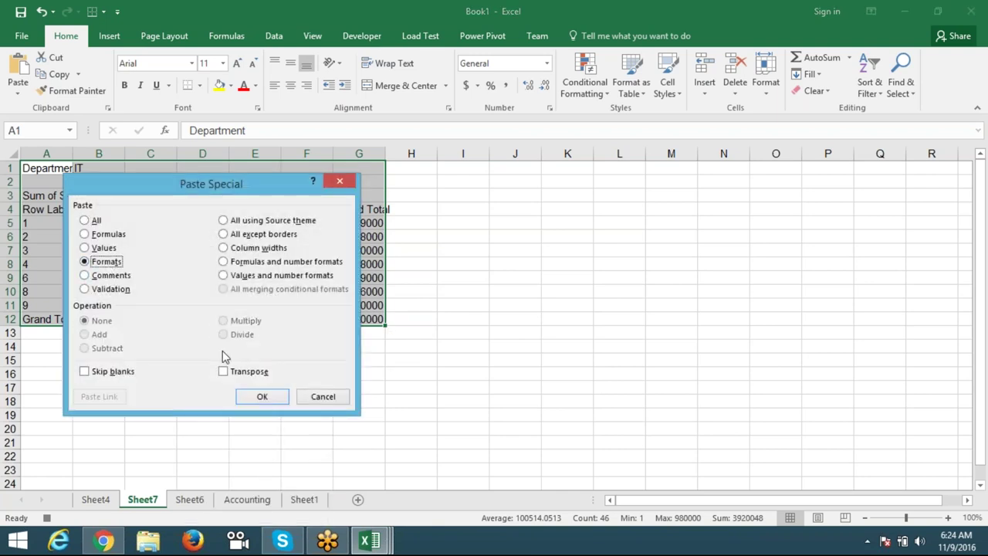
pyautogui.click(262, 396)
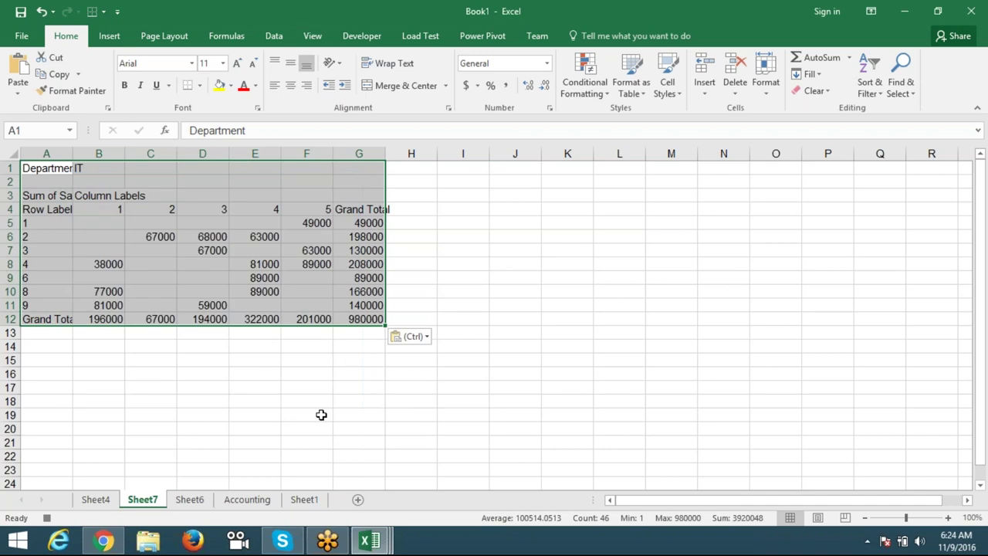
pyautogui.click(305, 264)
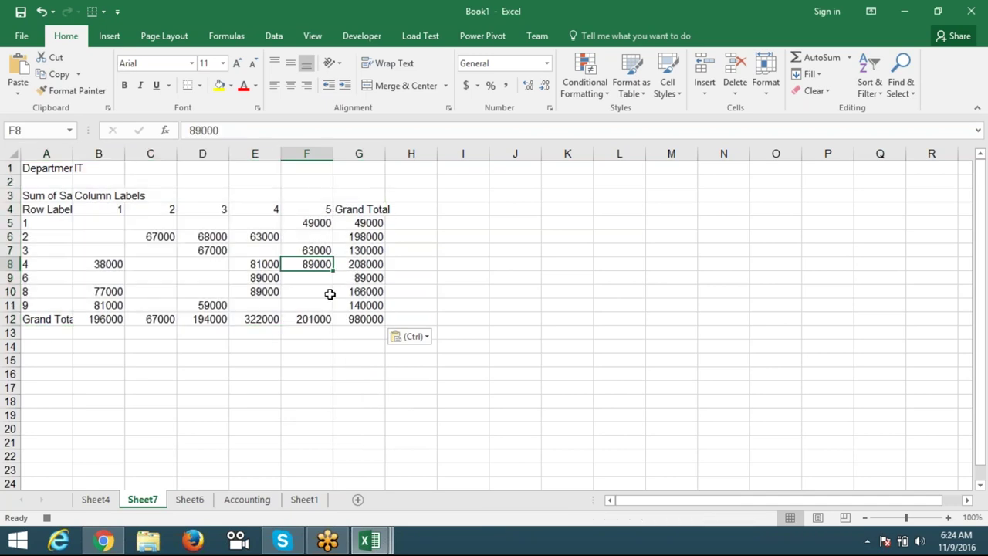
pyautogui.click(96, 500)
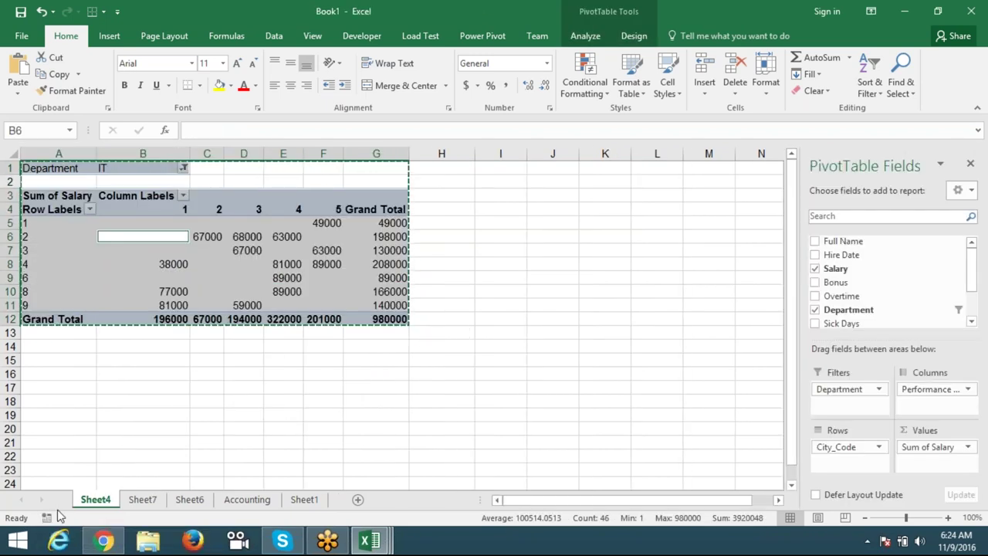
# Step: Cancel the pending pivot copy, then open Macro2 from the Developer Macros list for editing
pyautogui.press('Escape')
pyautogui.click(134, 442)
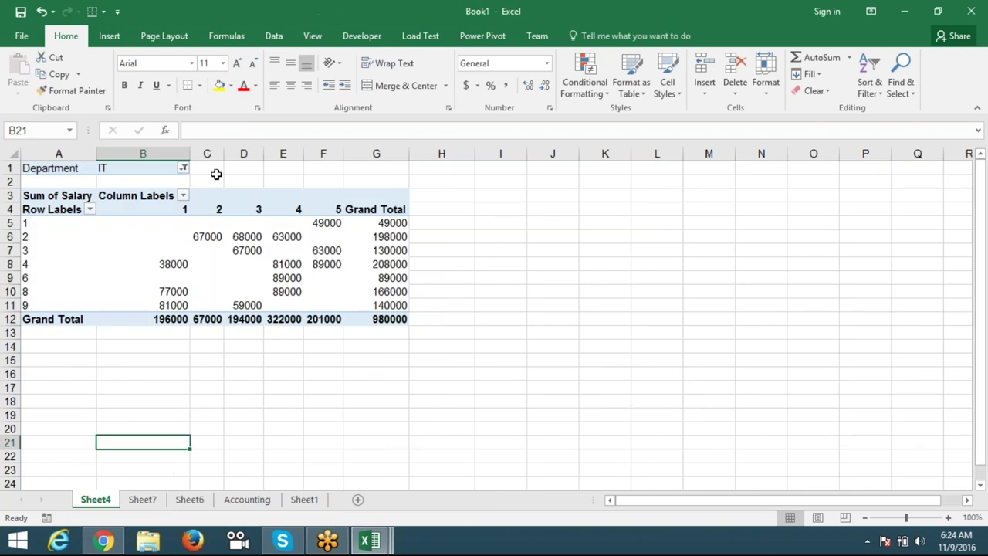
pyautogui.click(377, 36)
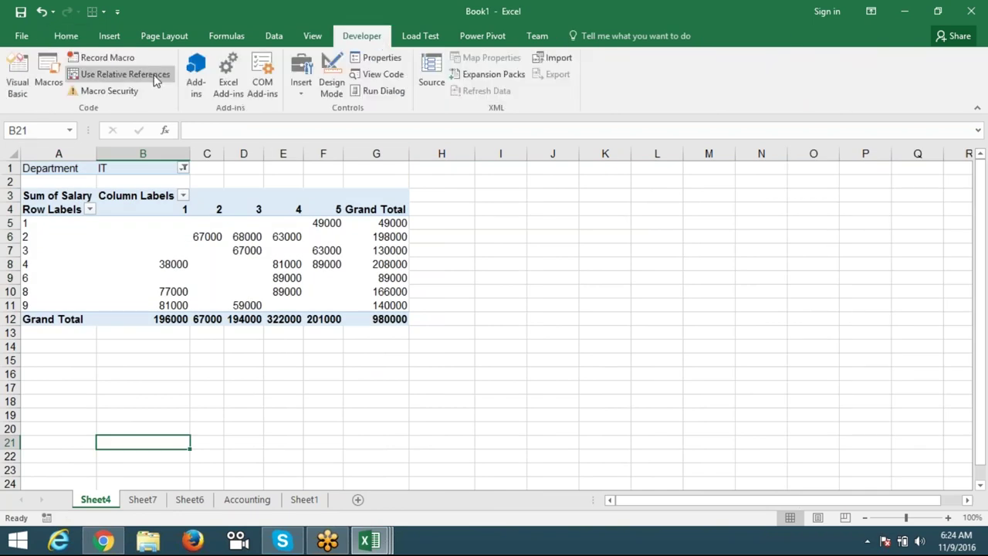
pyautogui.click(48, 74)
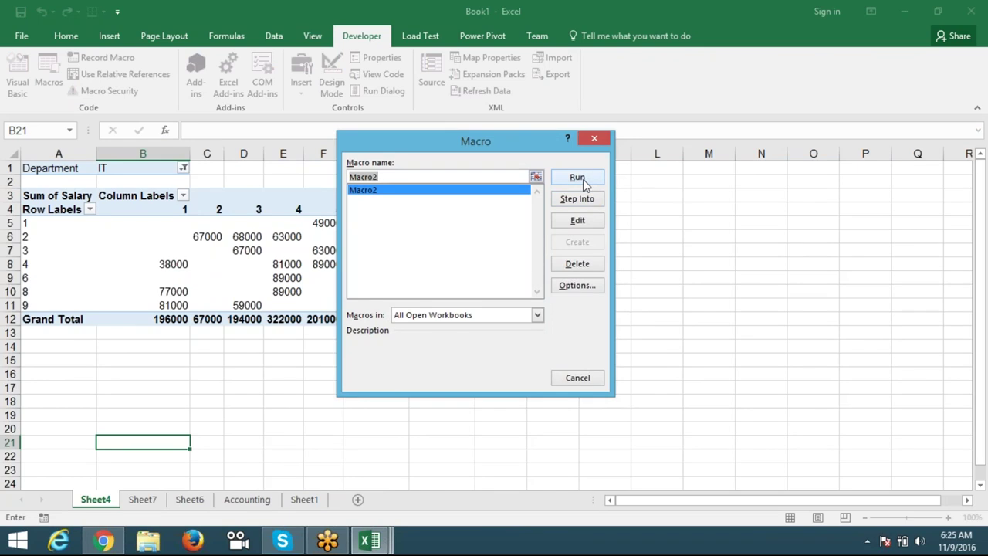
pyautogui.click(580, 221)
pyautogui.click(287, 244)
pyautogui.scroll(-3, 301, 229)
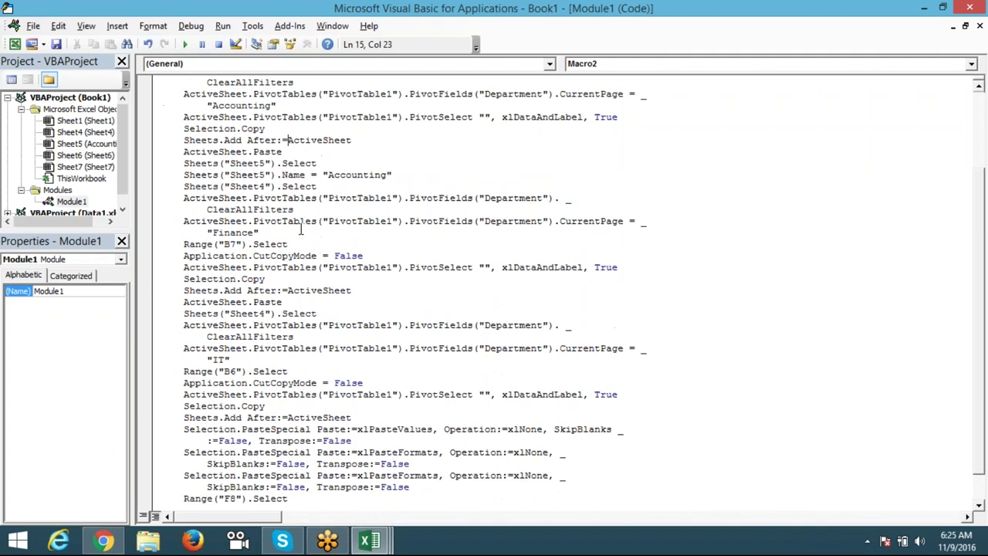
pyautogui.scroll(-1, 301, 229)
pyautogui.scroll(4, 301, 229)
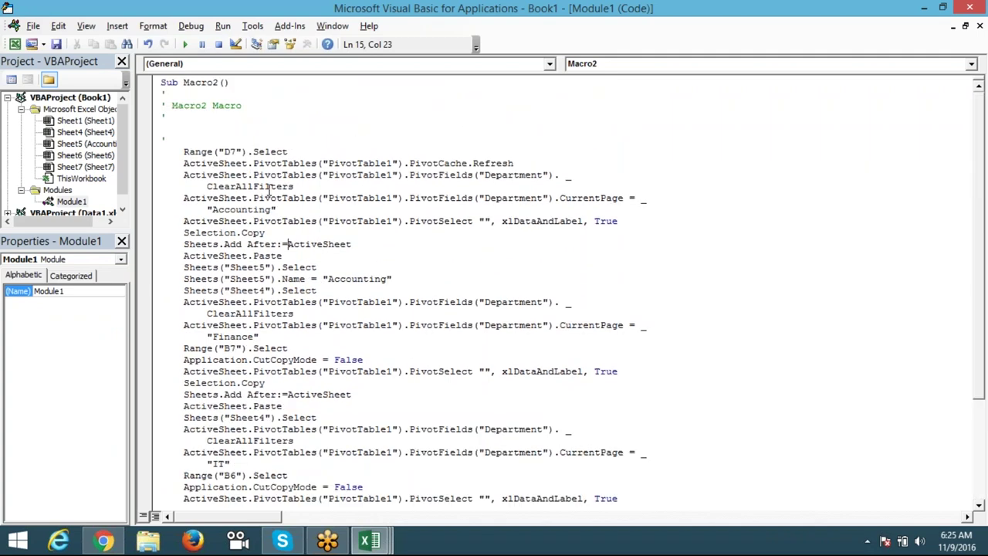
pyautogui.click(496, 177)
pyautogui.moveTo(340, 267); pyautogui.dragTo(166, 267)
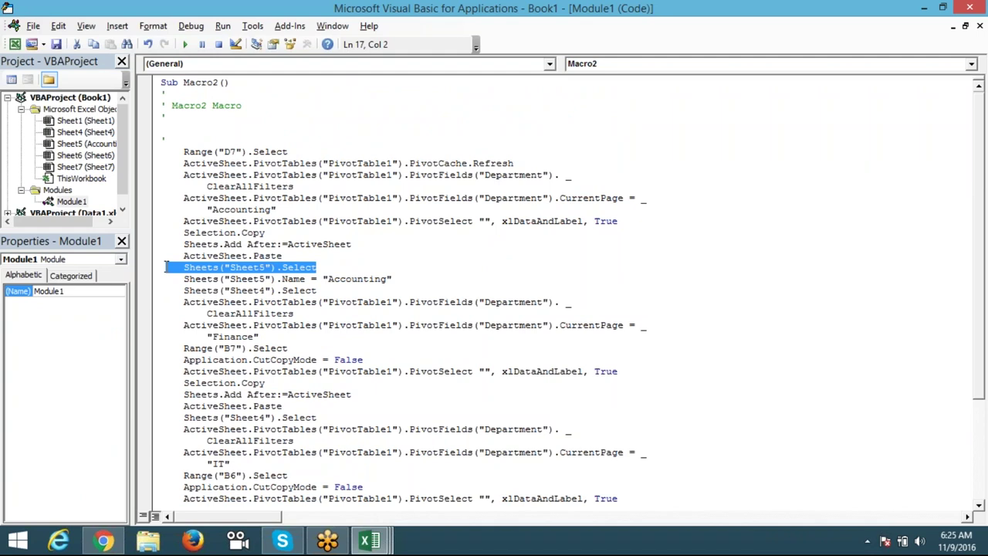
pyautogui.click(242, 290)
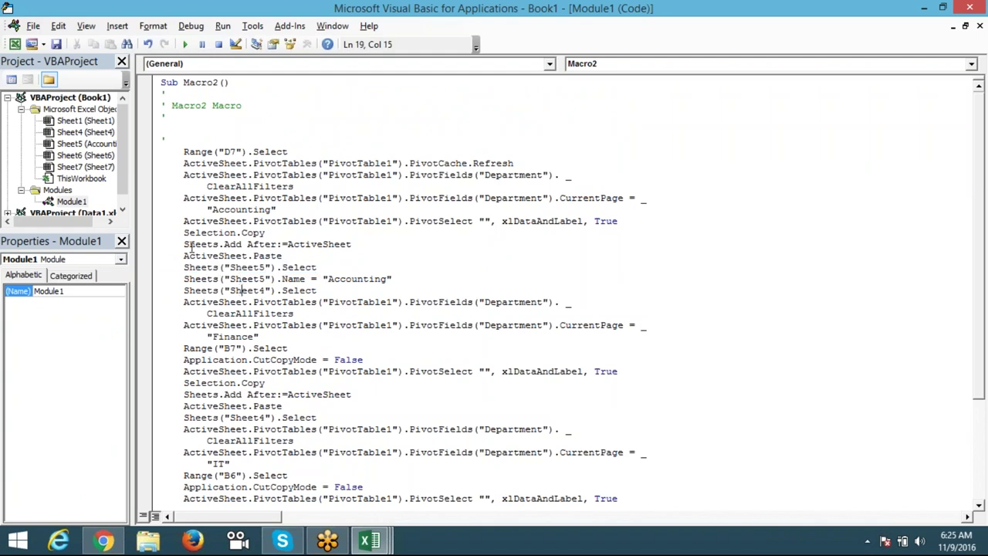
pyautogui.moveTo(185, 245); pyautogui.dragTo(352, 245)
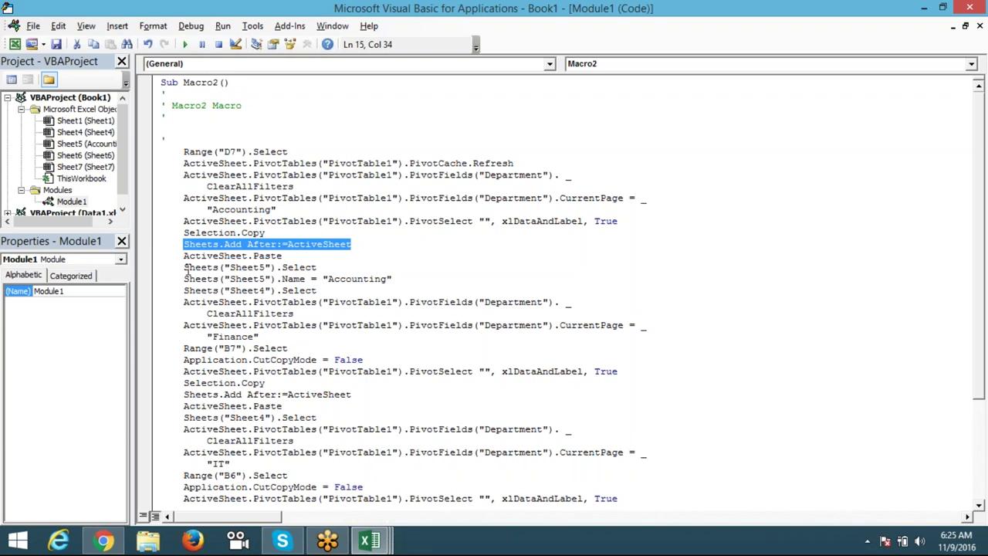
pyautogui.moveTo(184, 268); pyautogui.dragTo(320, 267)
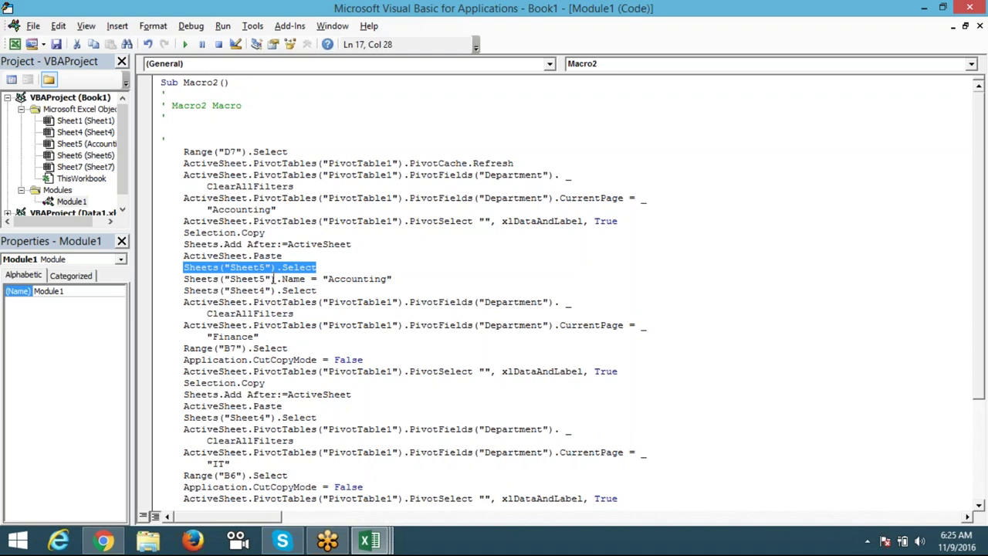
# Step: Delete the Sheets("Sheet5").Select line, change the rename line to ActiveSheet, and copy that word
pyautogui.press('Delete')
pyautogui.moveTo(277, 279); pyautogui.dragTo(186, 279)
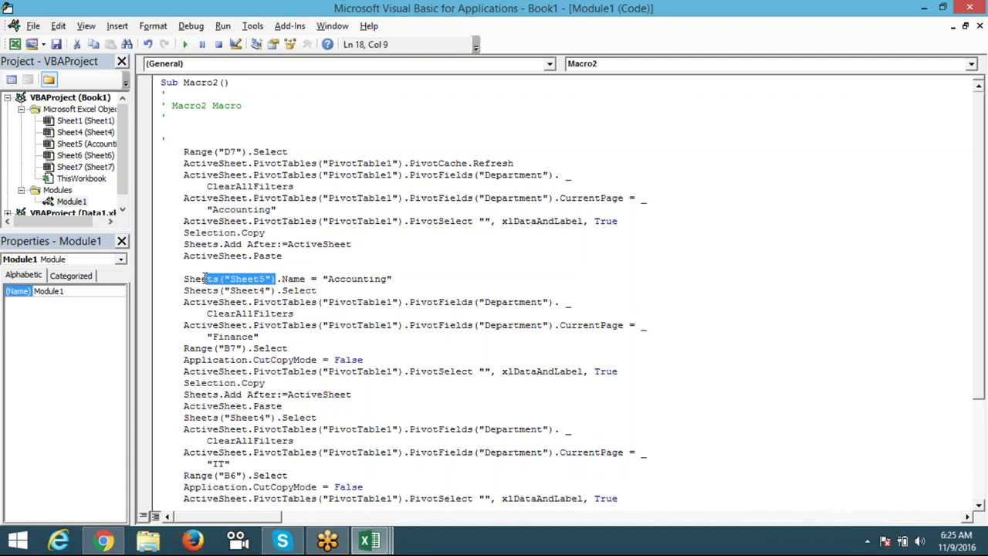
pyautogui.write('a')
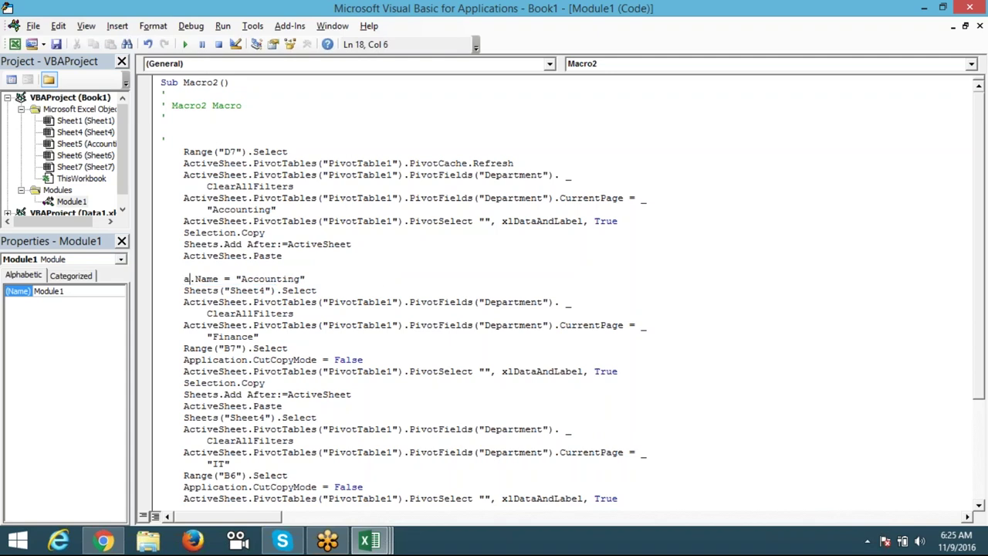
pyautogui.write('ctivesh')
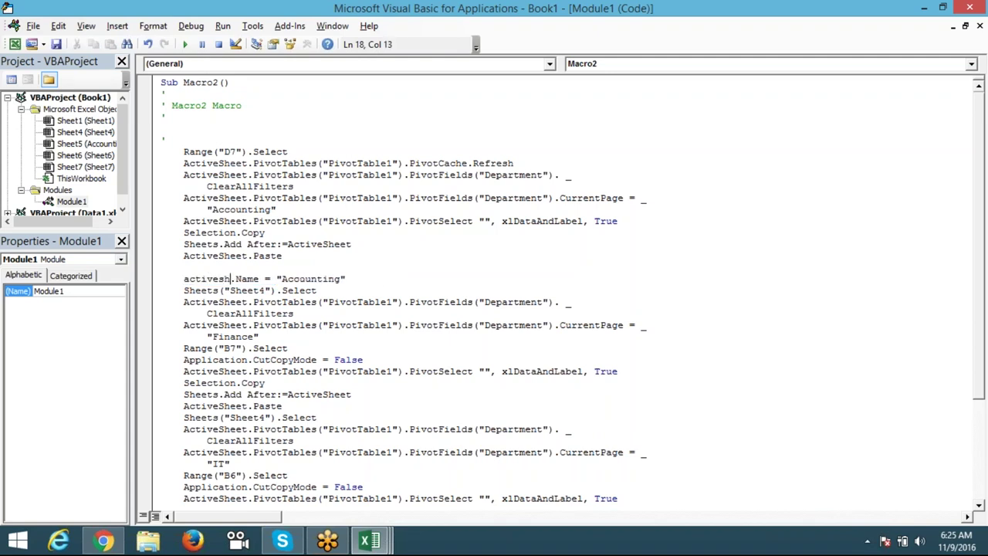
pyautogui.write('eet')
pyautogui.press('Down')
pyautogui.press('Down')
pyautogui.press('Down')
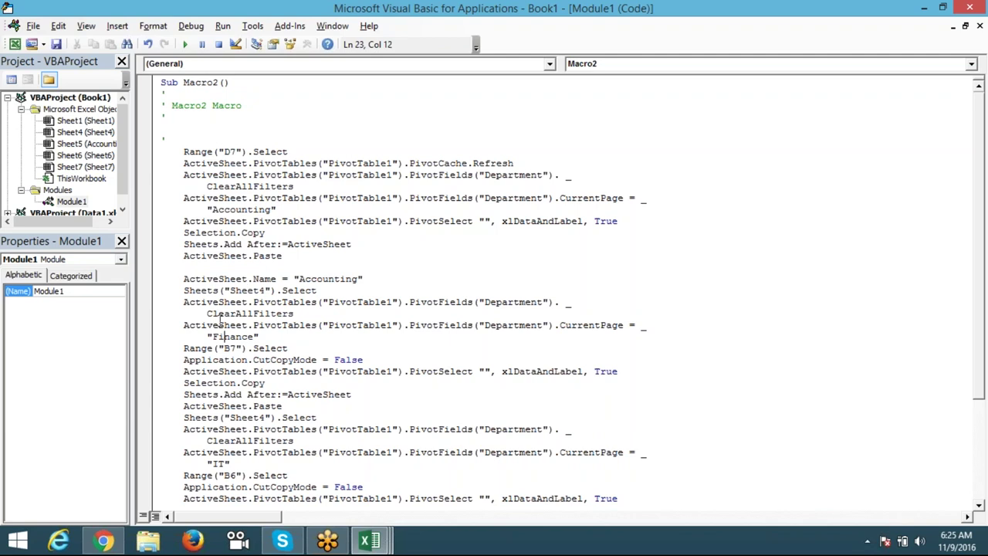
pyautogui.moveTo(248, 278); pyautogui.dragTo(184, 278)
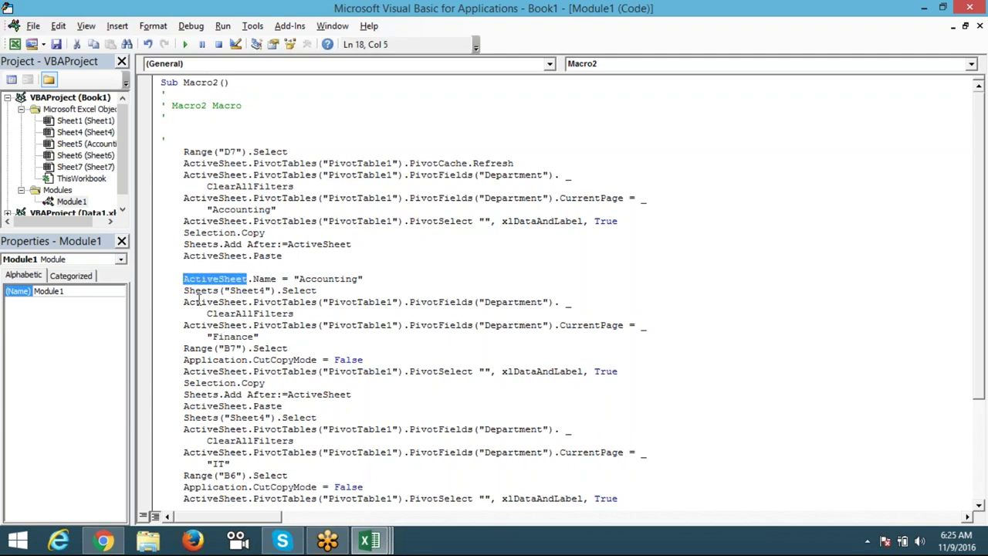
pyautogui.hotkey('ctrl', 'c')
# Step: Delete the Sheets("Sheet4").Select line, then undo to restore it
pyautogui.scroll(-1, 231, 368)
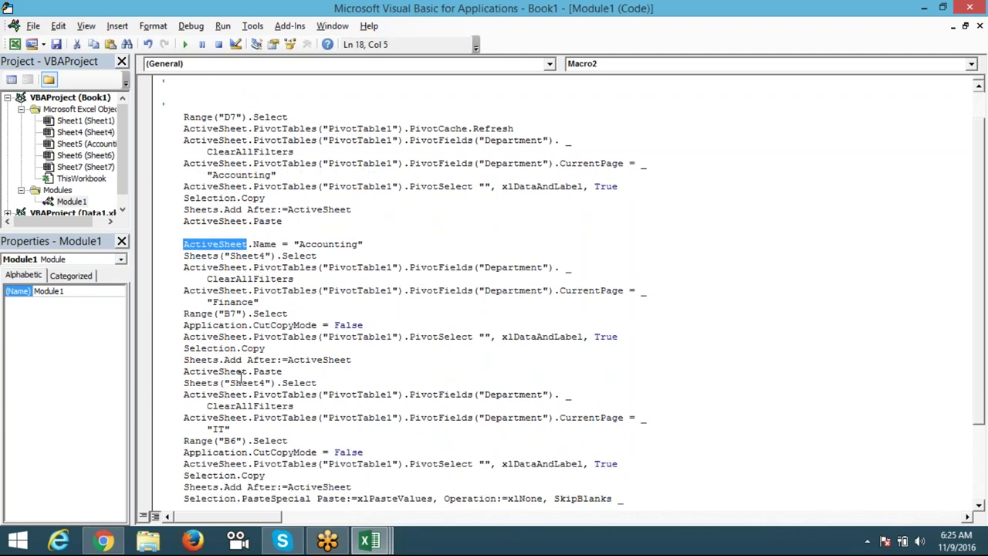
pyautogui.moveTo(318, 383); pyautogui.dragTo(173, 382)
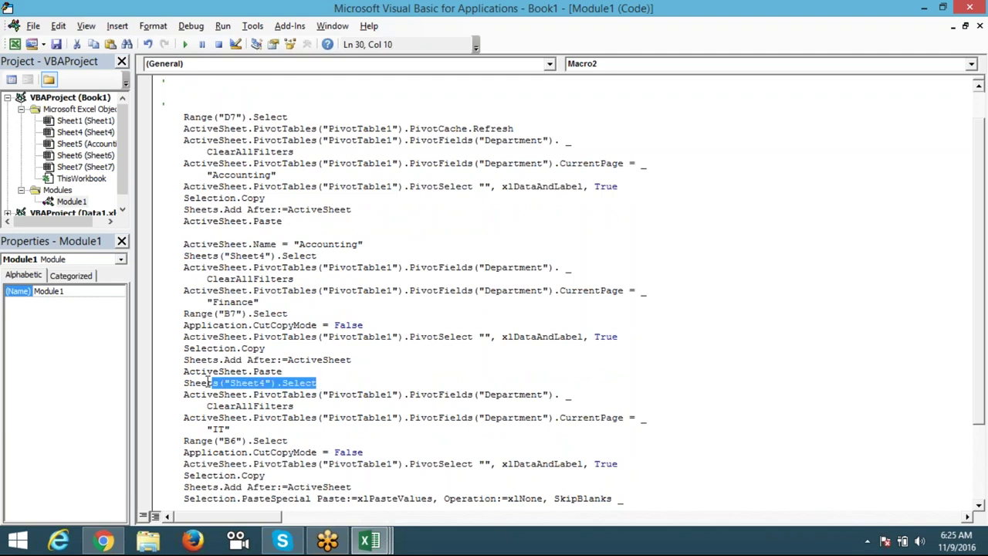
pyautogui.press('Delete')
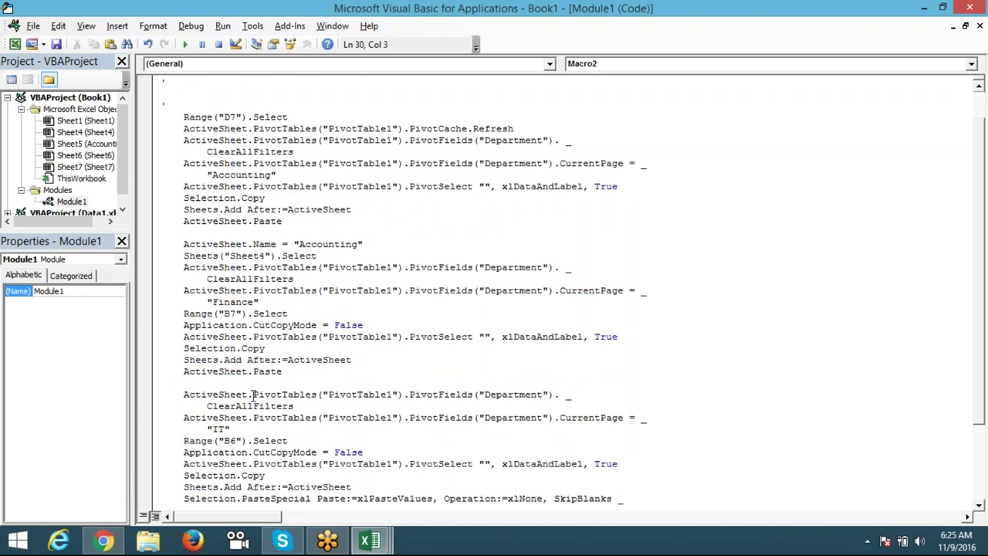
pyautogui.moveTo(253, 395); pyautogui.dragTo(173, 394)
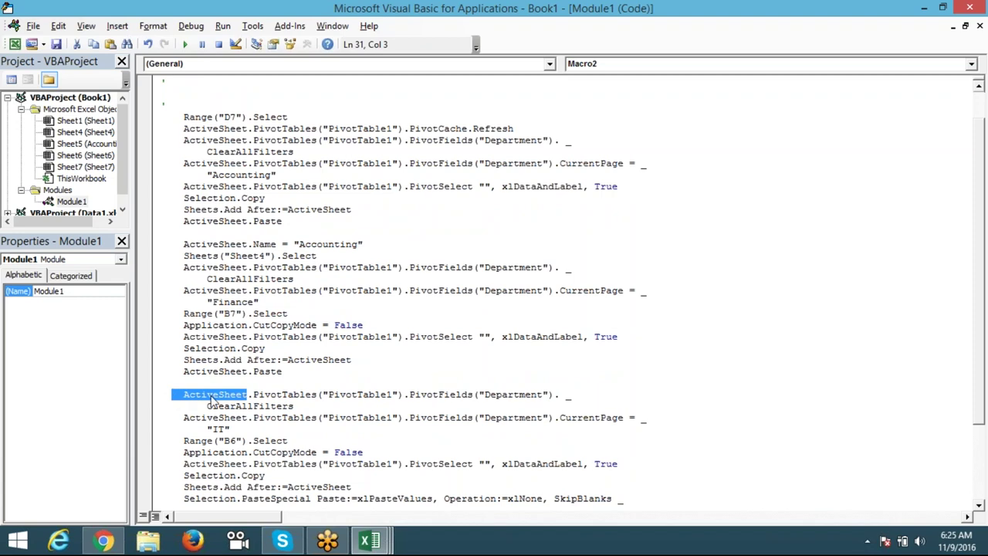
pyautogui.hotkey('ctrl', 'z')
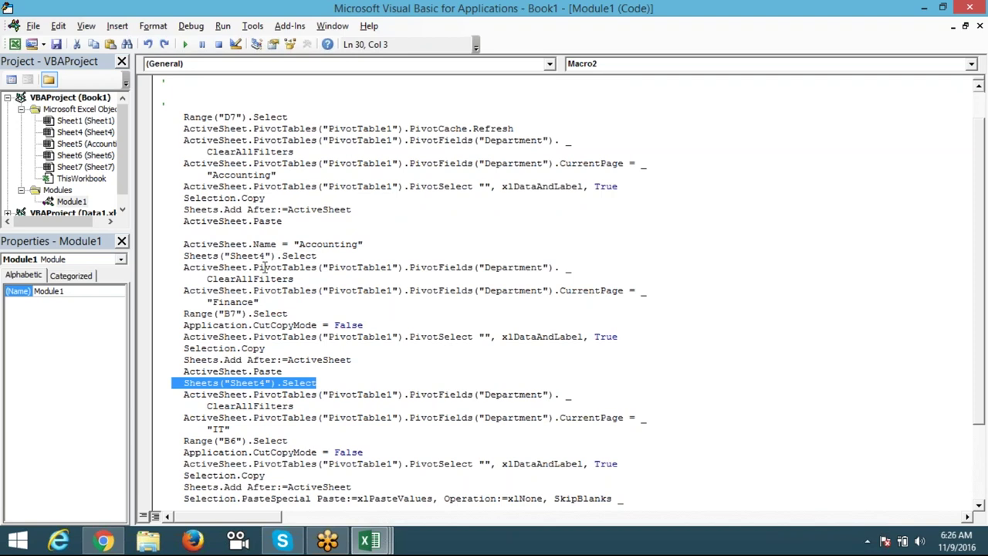
pyautogui.click(247, 359)
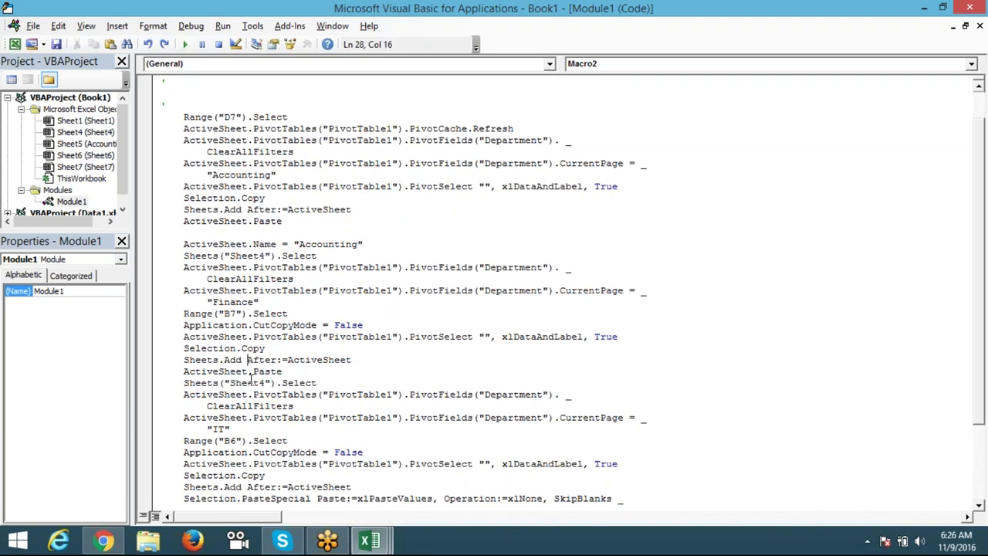
# Step: Review the rest of the macro code and return to the Excel workbook
pyautogui.scroll(-2, 249, 371)
pyautogui.scroll(-1, 250, 376)
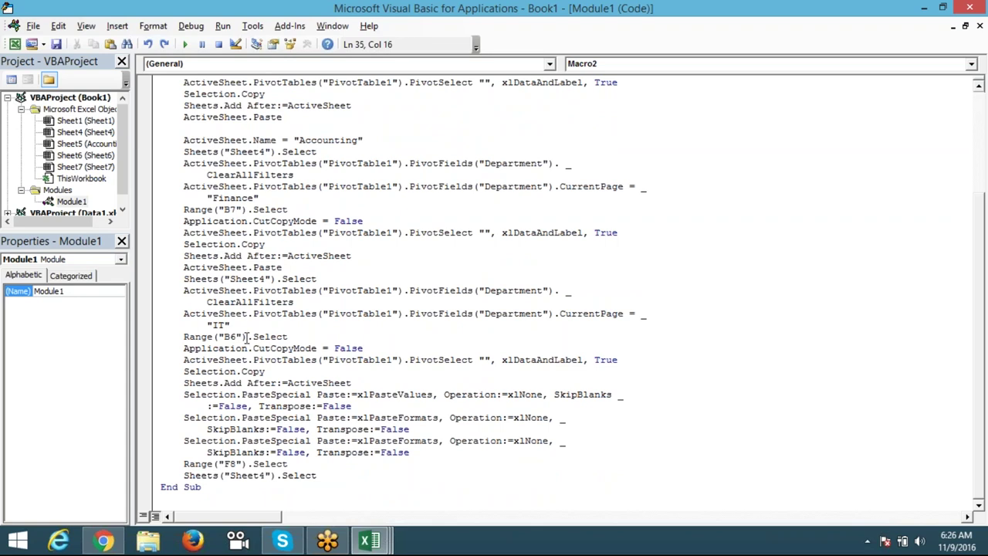
pyautogui.click(241, 267)
pyautogui.scroll(2, 241, 306)
pyautogui.scroll(2, 244, 325)
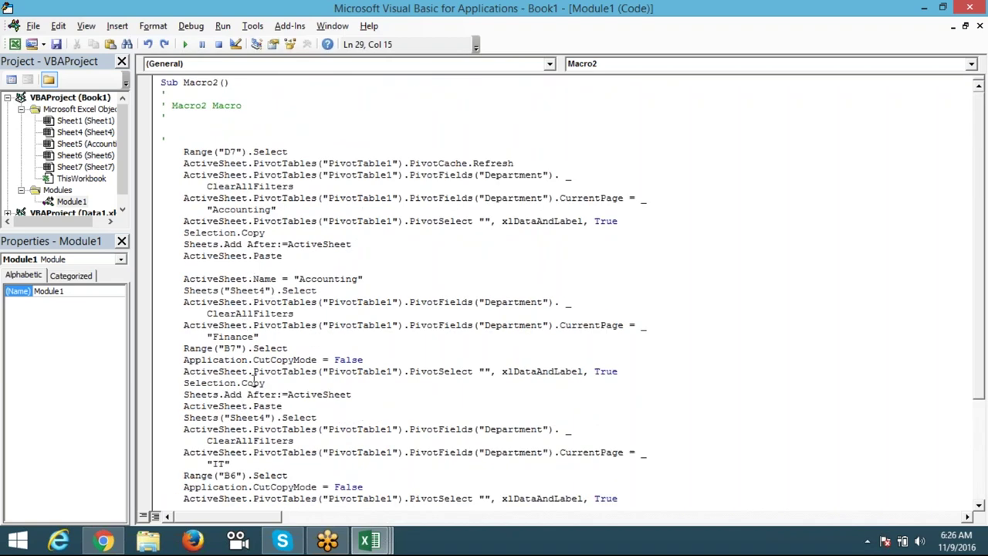
pyautogui.scroll(-1, 254, 378)
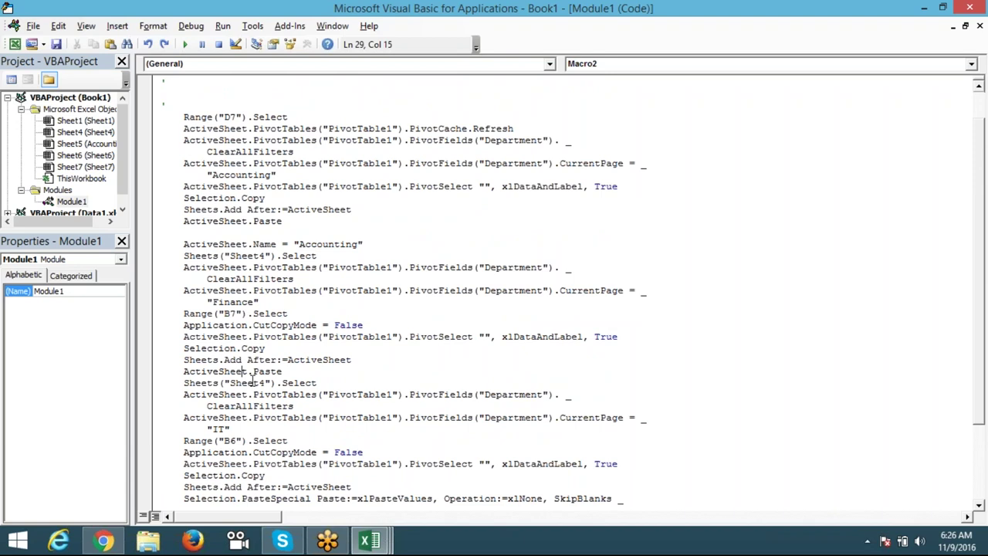
pyautogui.scroll(-1, 250, 382)
pyautogui.scroll(-1, 250, 381)
pyautogui.hotkey('alt', 'F11')
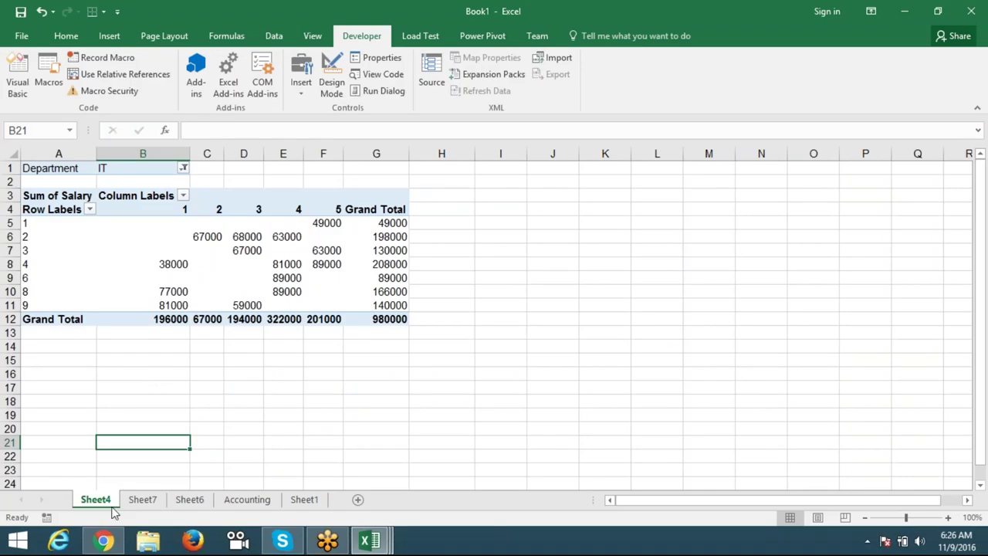
# Step: Try grouping Sheet6 with the following sheets, then ungroup and switch back to Sheet7
pyautogui.click(197, 504)
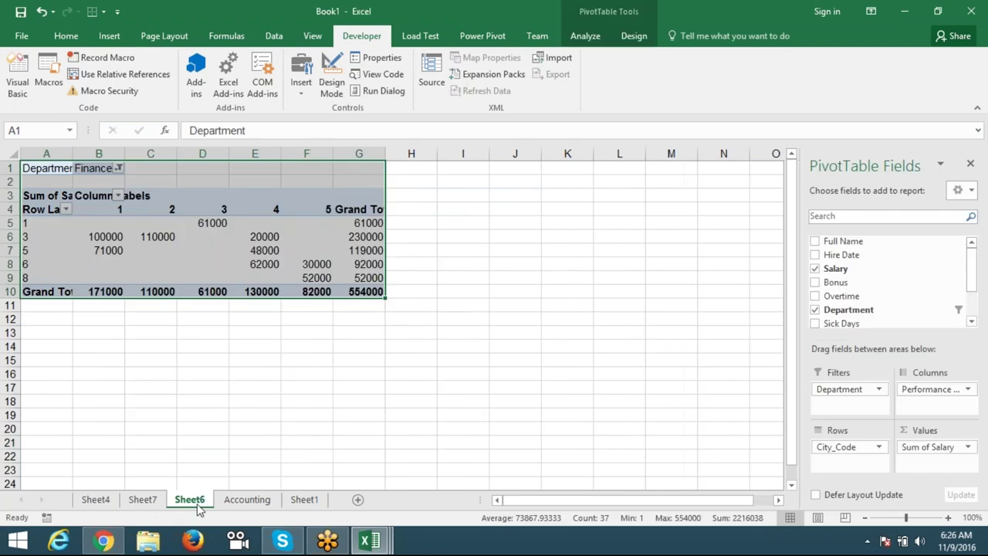
pyautogui.keyDown('shift'); pyautogui.click(305, 500); pyautogui.keyUp('shift')
pyautogui.rightClick(309, 501)
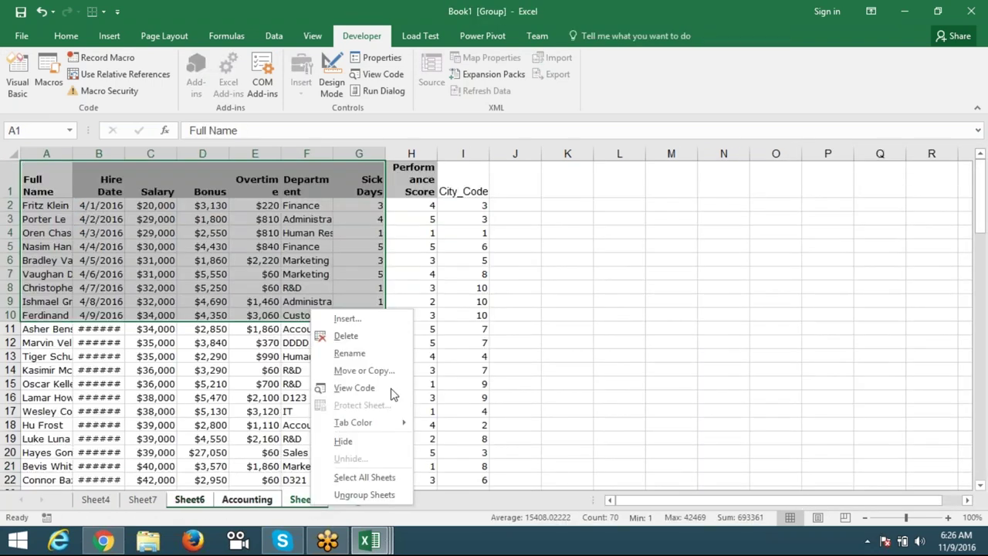
pyautogui.press('Escape')
pyautogui.click(191, 503)
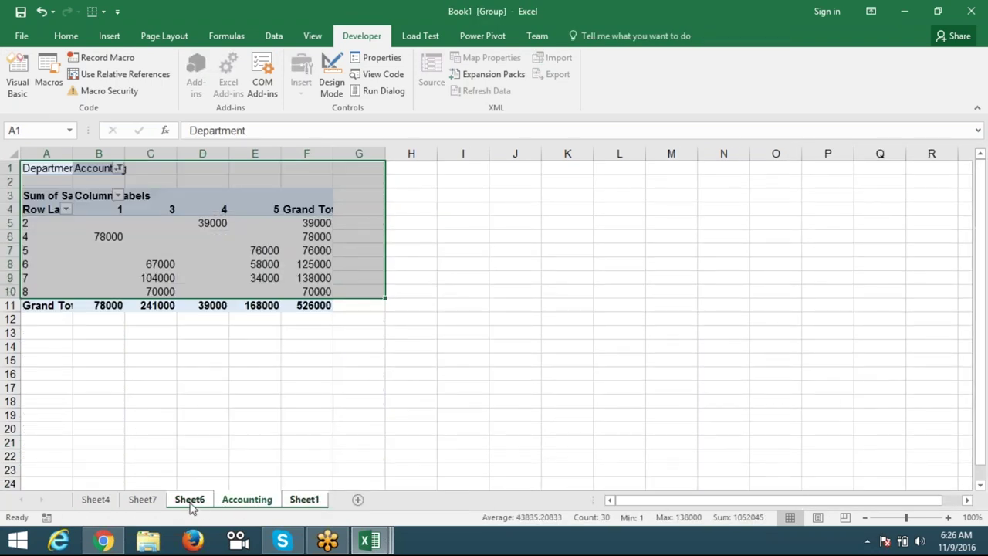
pyautogui.click(143, 503)
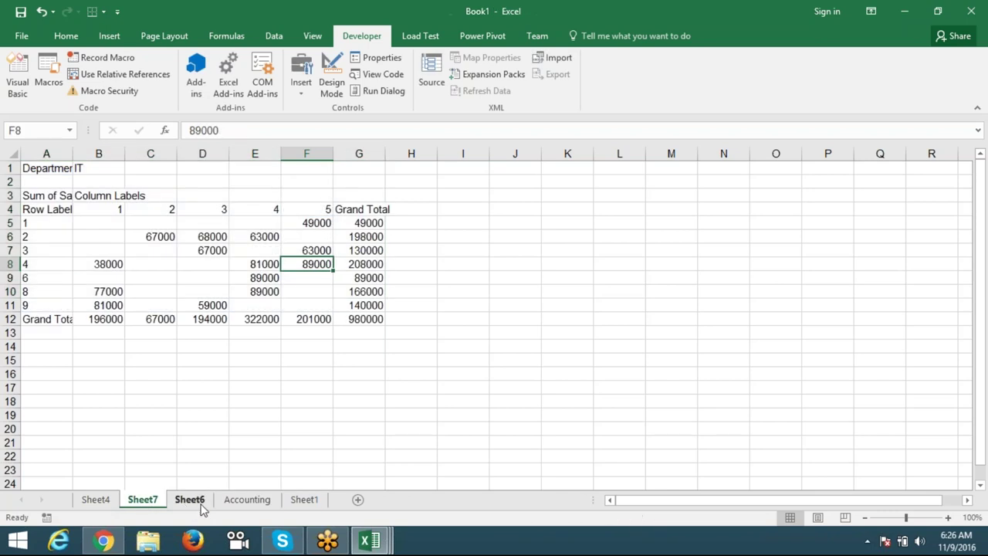
# Step: Group Sheet7, Sheet6 and Accounting and delete them, confirming the permanent-deletion warning
pyautogui.keyDown('shift'); pyautogui.click(250, 503); pyautogui.keyUp('shift')
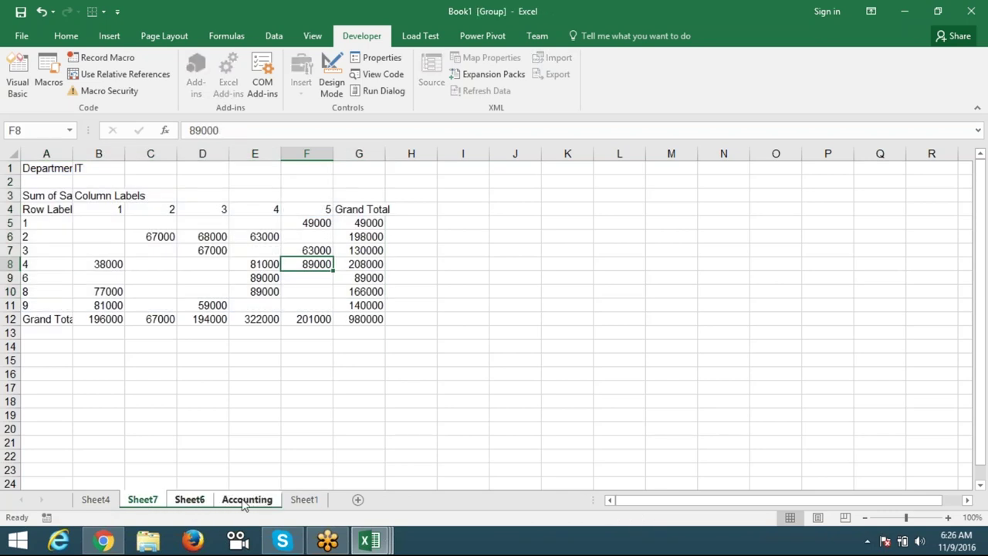
pyautogui.rightClick(244, 503)
pyautogui.click(287, 330)
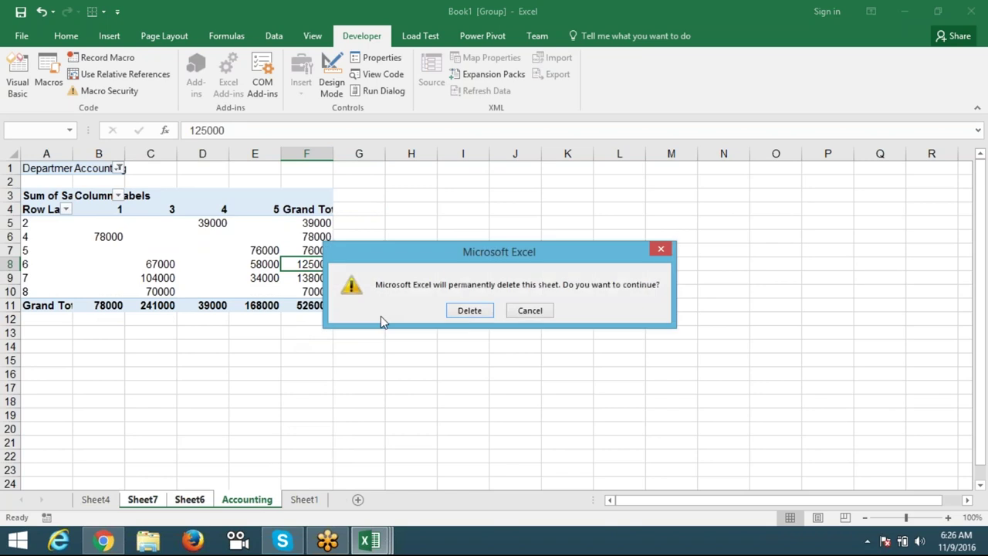
pyautogui.click(469, 311)
# Step: In the VBA editor, select Macro2's ActiveSheet.Paste line, then return to Excel
pyautogui.hotkey('alt', 'F11')
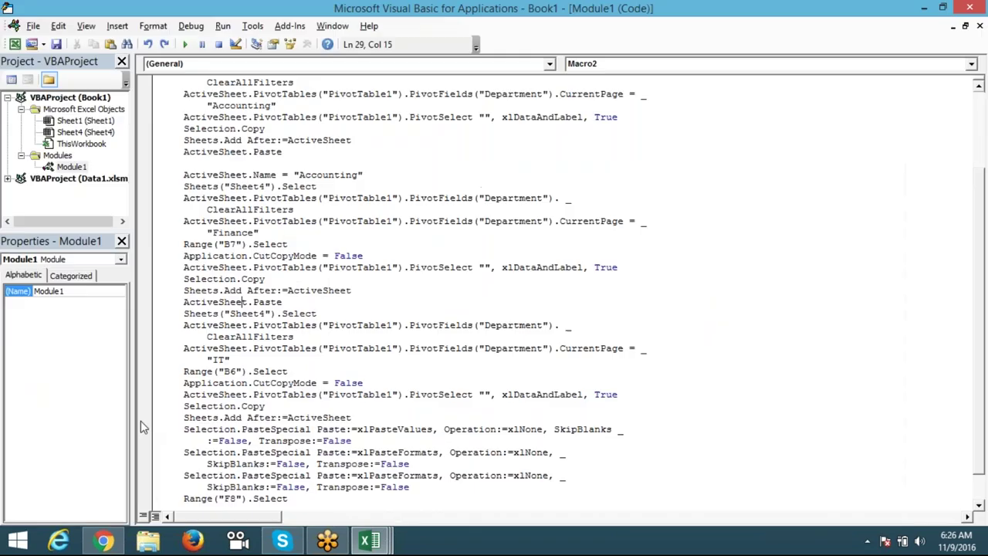
pyautogui.scroll(3, 216, 423)
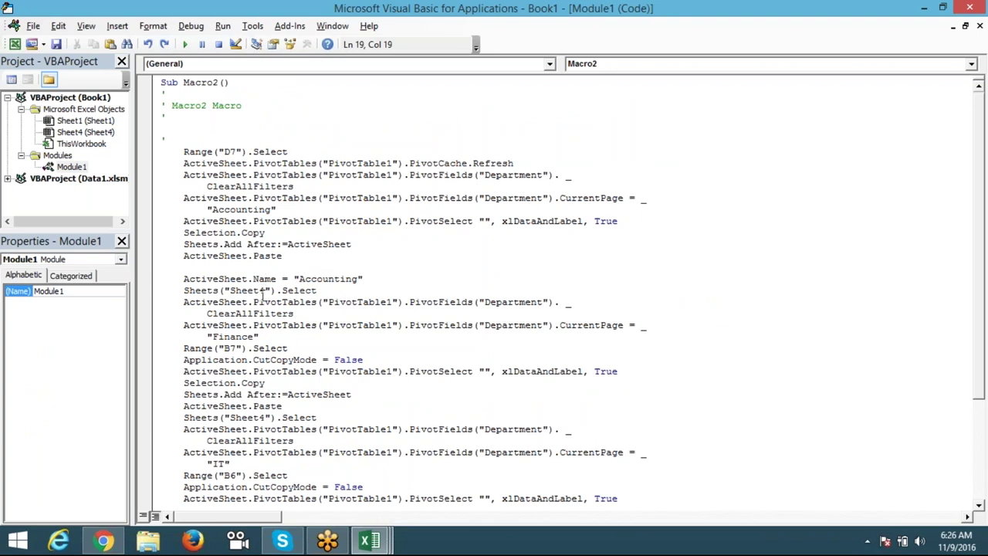
pyautogui.click(255, 386)
pyautogui.click(255, 406)
pyautogui.moveTo(284, 408); pyautogui.dragTo(186, 409)
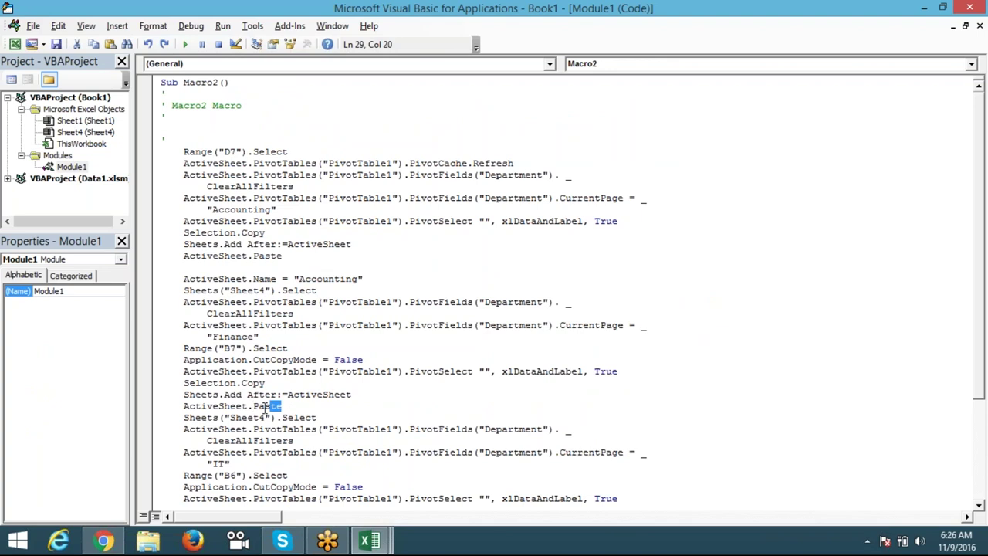
pyautogui.click(185, 409)
pyautogui.moveTo(183, 408); pyautogui.dragTo(298, 408)
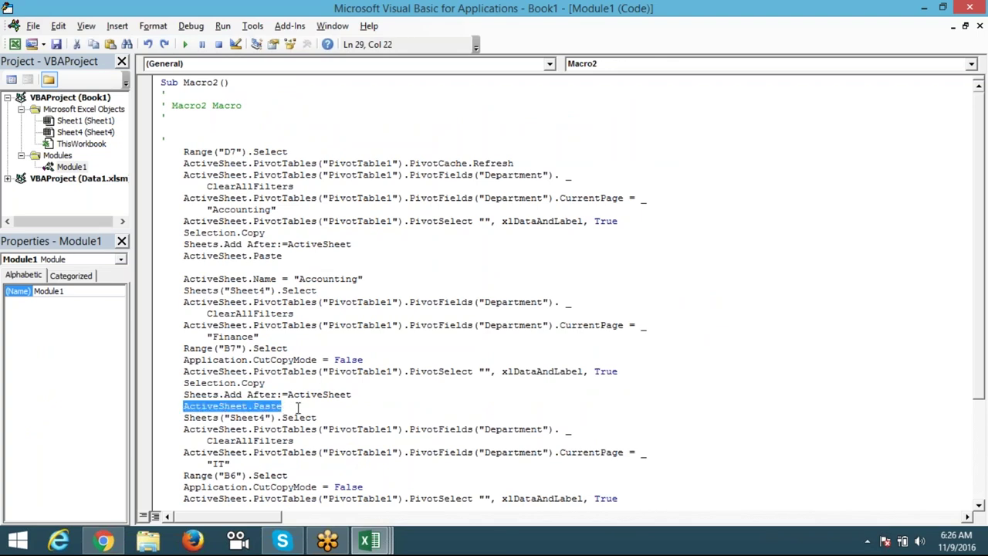
pyautogui.scroll(-1, 297, 406)
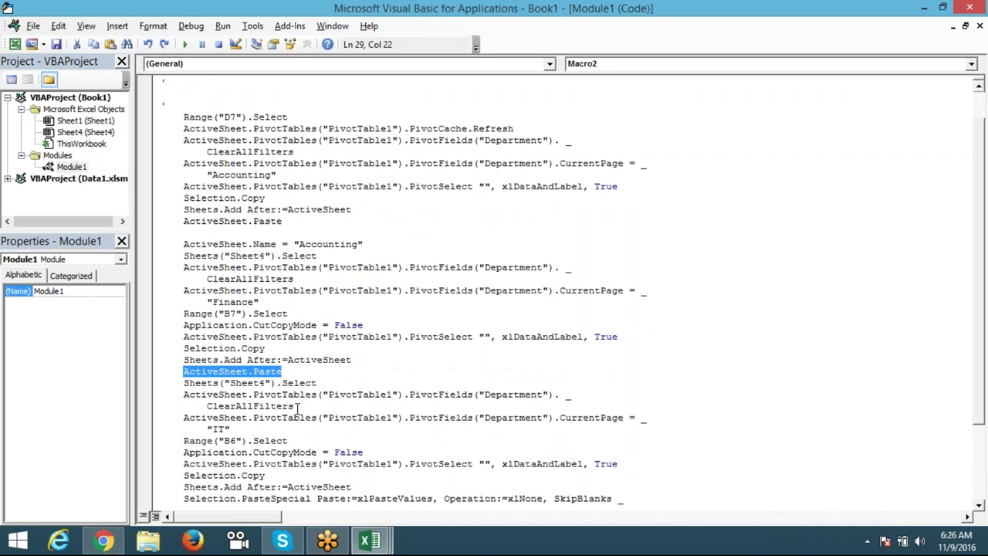
pyautogui.scroll(-1, 297, 407)
pyautogui.scroll(-1, 294, 406)
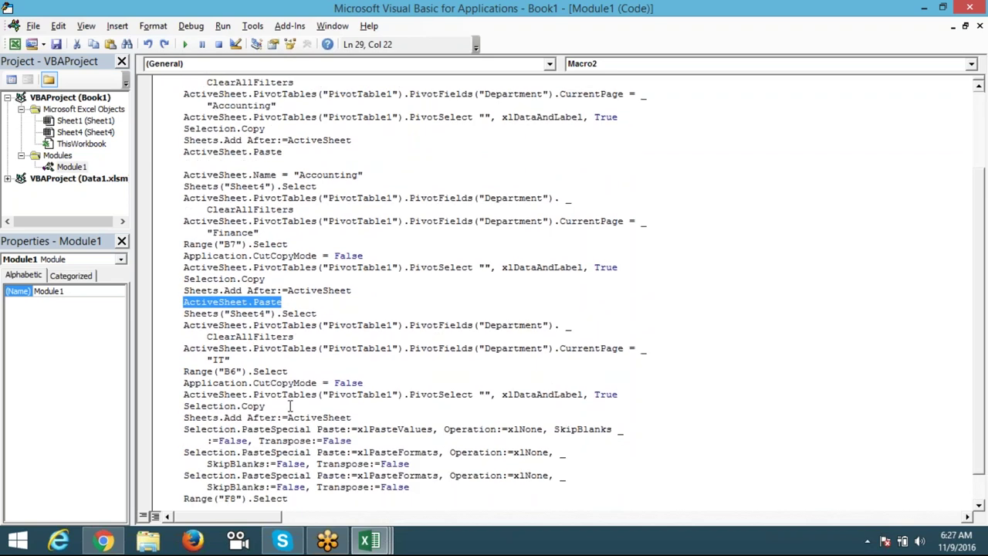
pyautogui.hotkey('alt', 'F11')
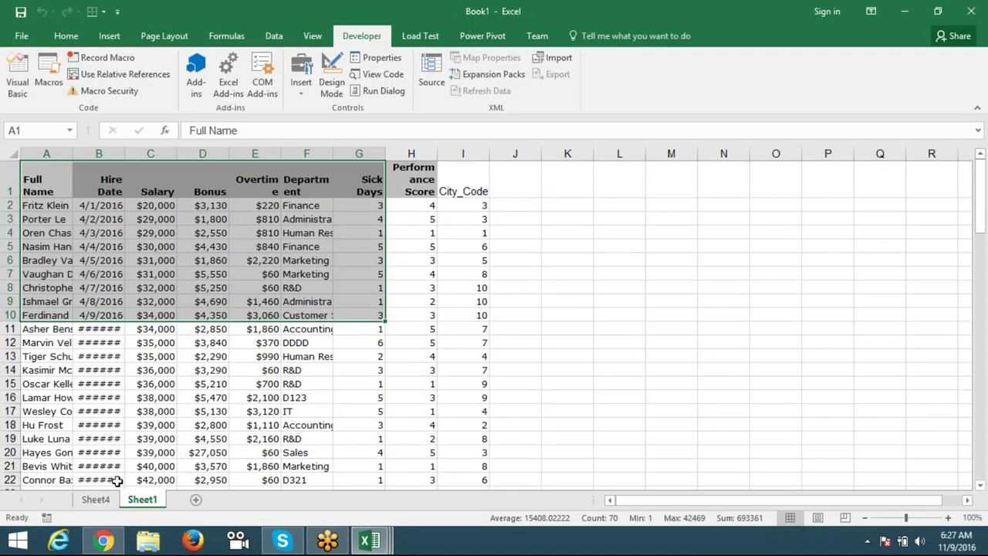
# Step: Run Macro2 from a Sheet4 pivot cell, check the IT copy on Sheet10, then return to Sheet4
pyautogui.click(96, 499)
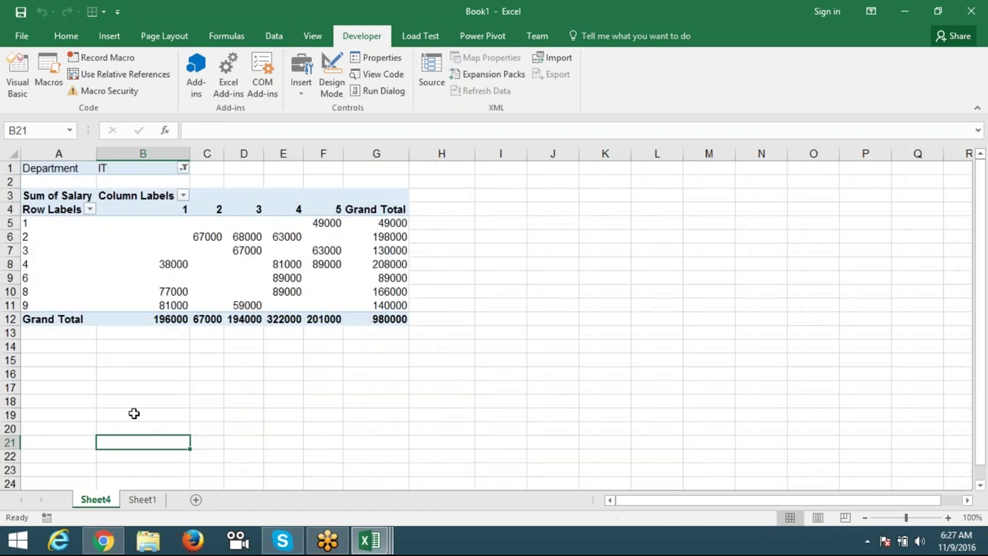
pyautogui.click(141, 290)
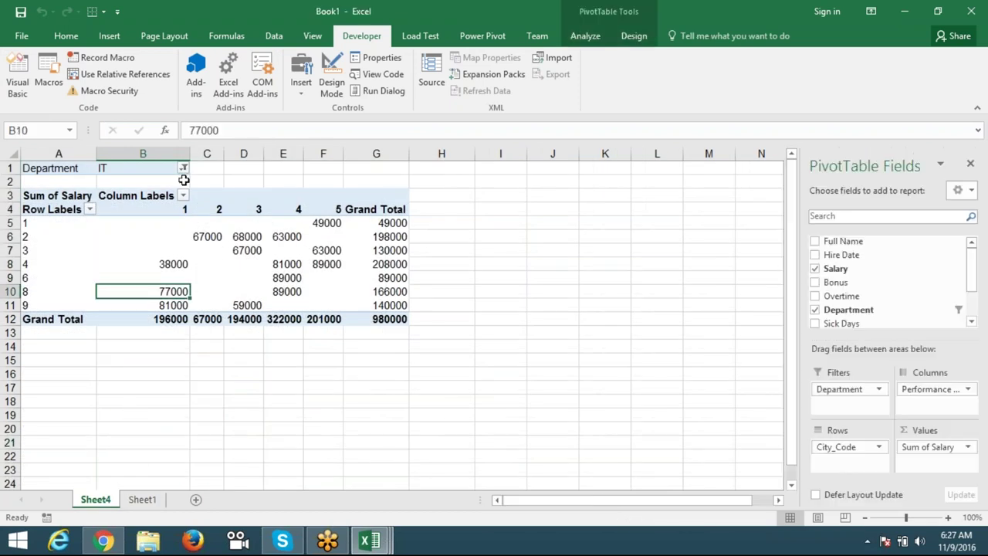
pyautogui.click(49, 81)
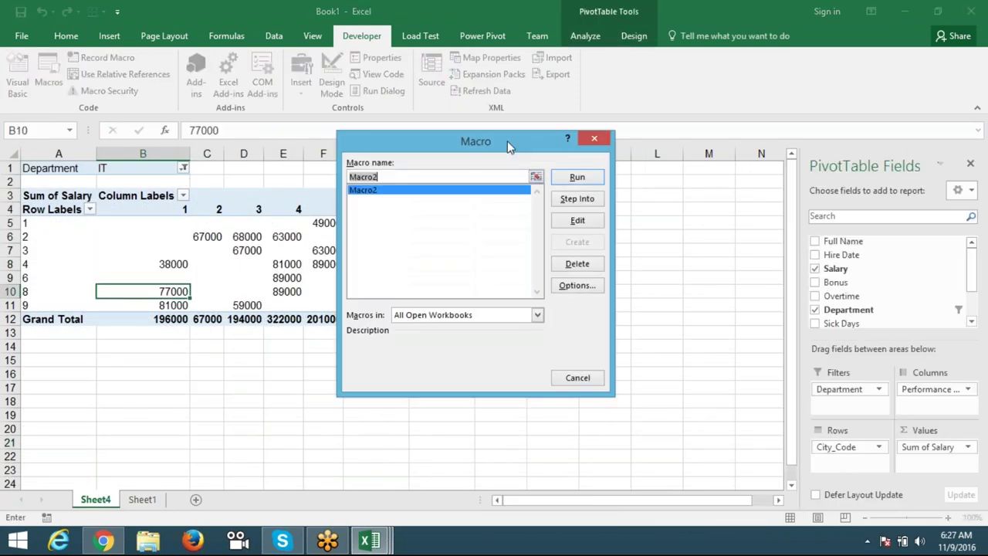
pyautogui.click(577, 178)
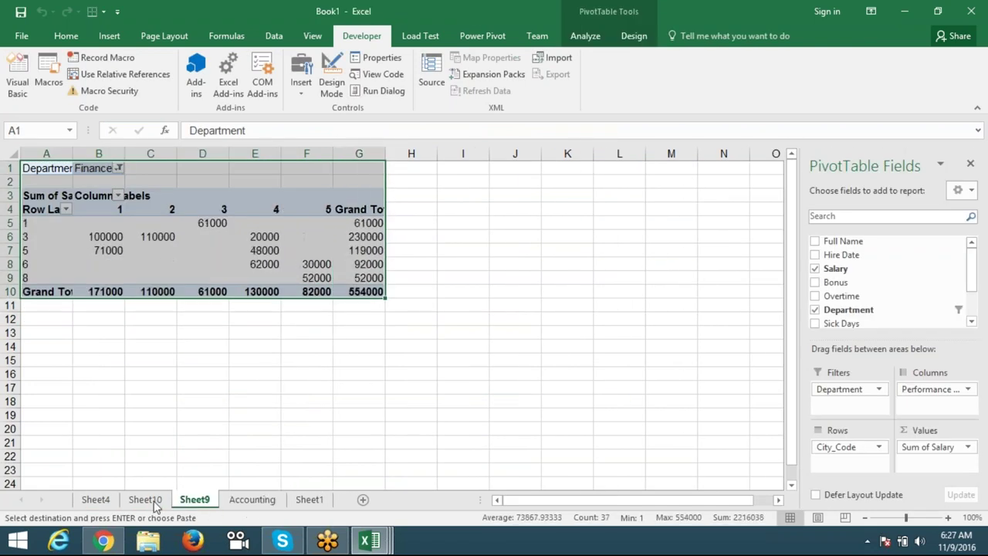
pyautogui.click(151, 503)
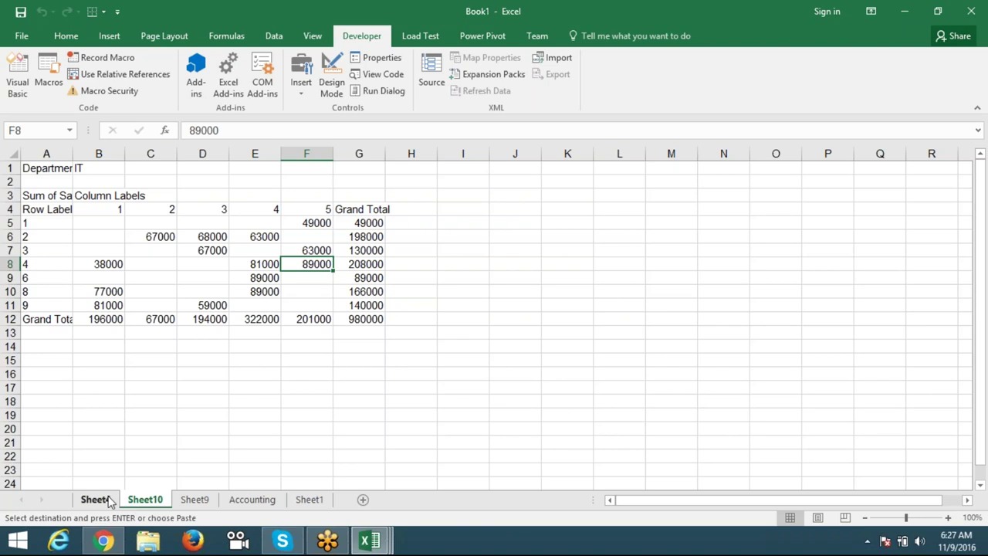
pyautogui.click(111, 499)
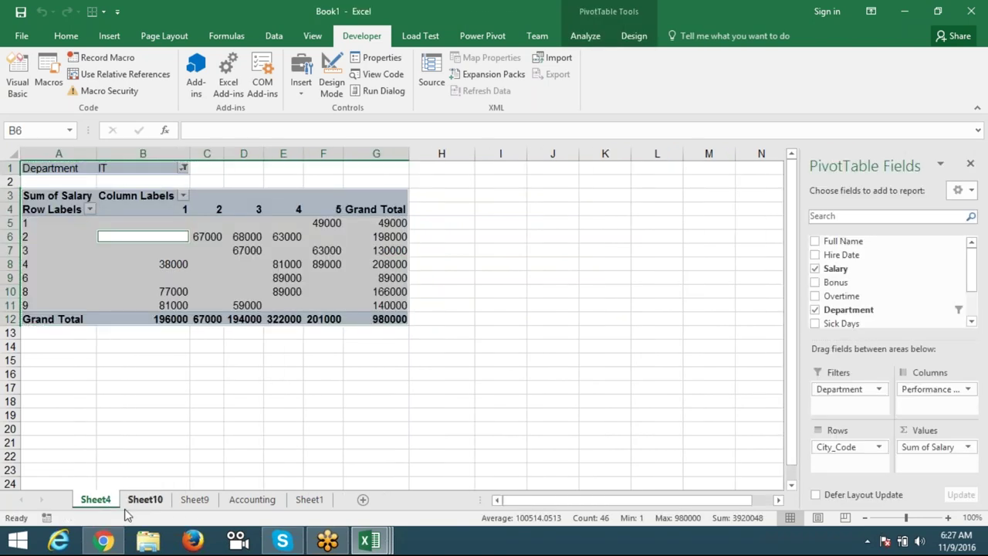
# Step: Group Sheet10, Sheet9 and Accounting and permanently delete them
pyautogui.hotkey('alt', 'F11')
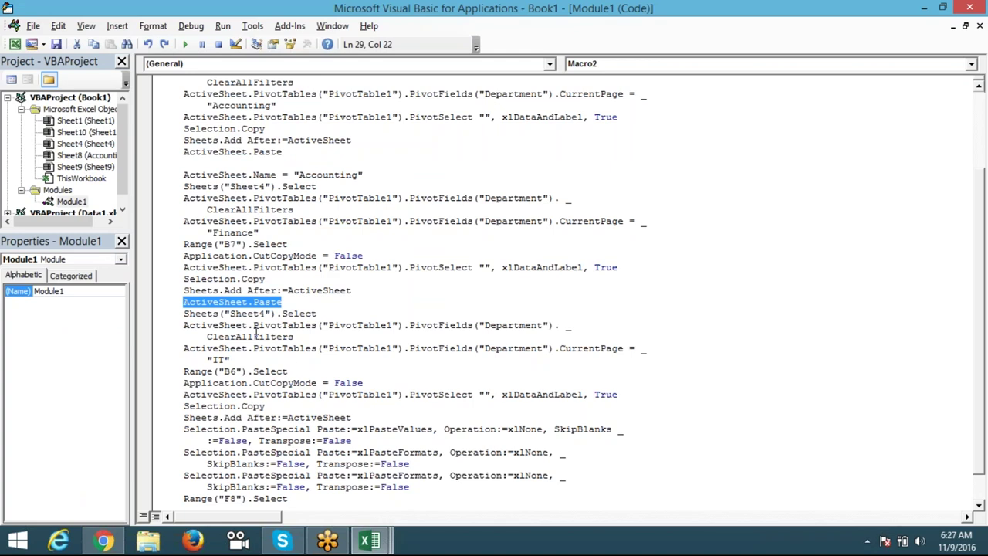
pyautogui.scroll(3, 237, 474)
pyautogui.hotkey('alt', 'Tab')
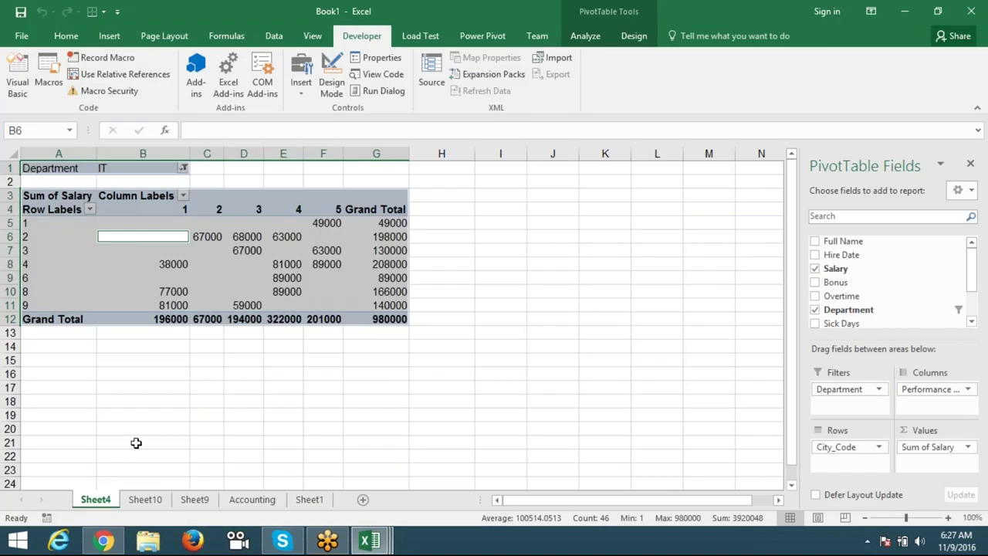
pyautogui.click(147, 499)
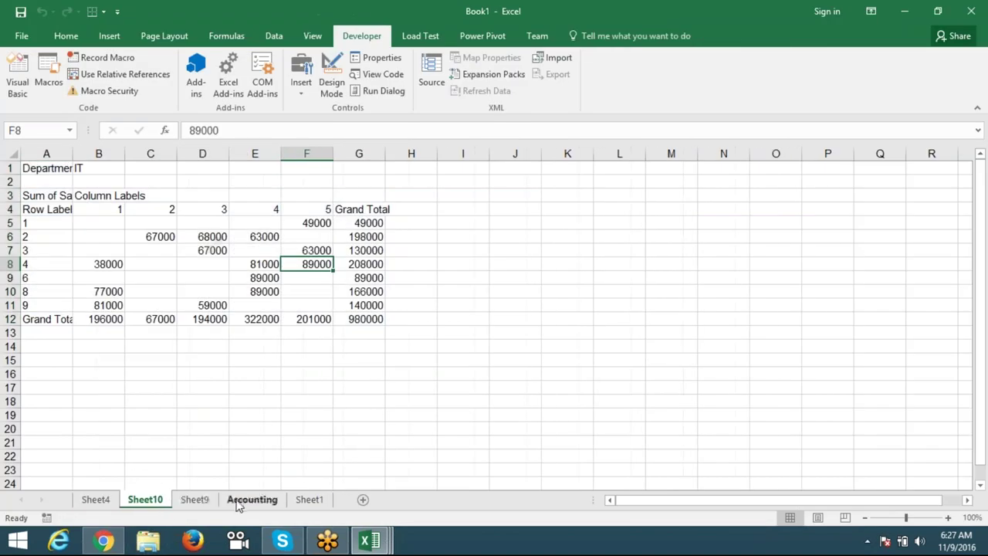
pyautogui.keyDown('shift'); pyautogui.click(238, 501); pyautogui.keyUp('shift')
pyautogui.rightClick(237, 502)
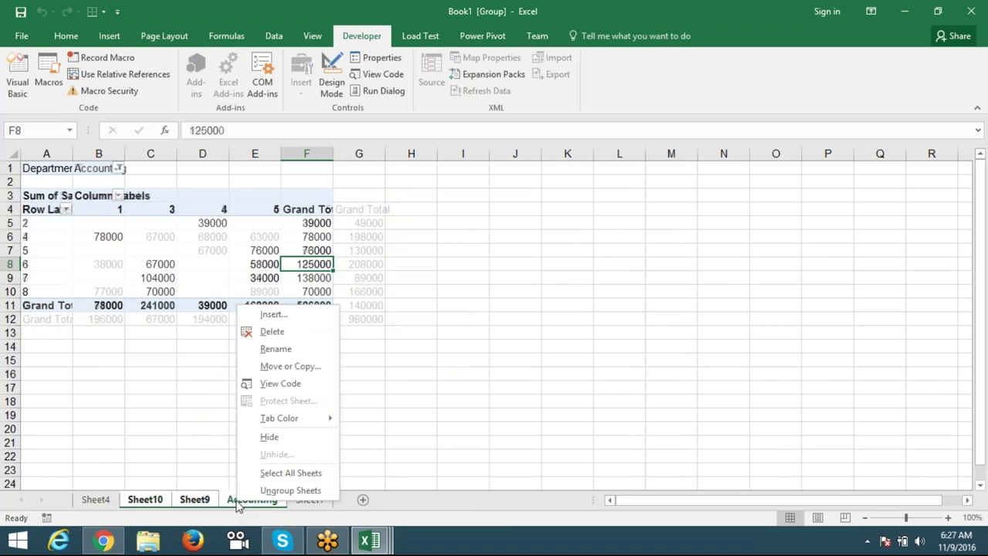
pyautogui.click(285, 332)
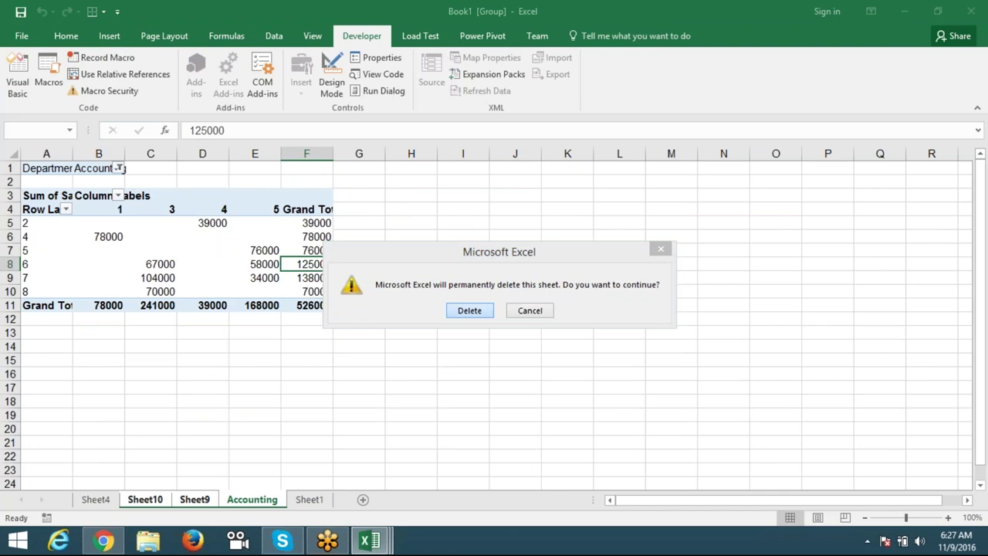
pyautogui.press('Return')
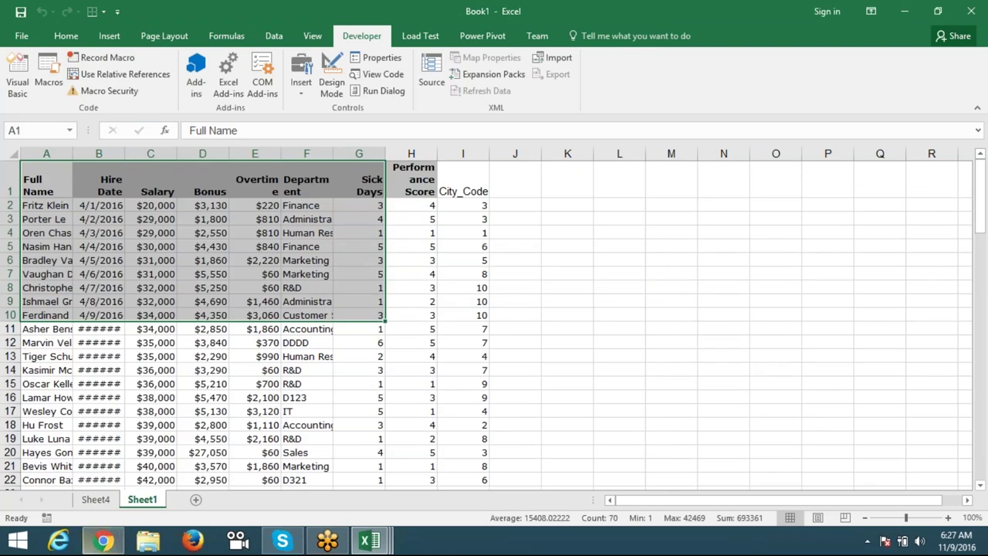
# Step: Permanently delete Sheet4, then check the full Customer Support entry on Sheet1
pyautogui.click(97, 499)
pyautogui.click(139, 502)
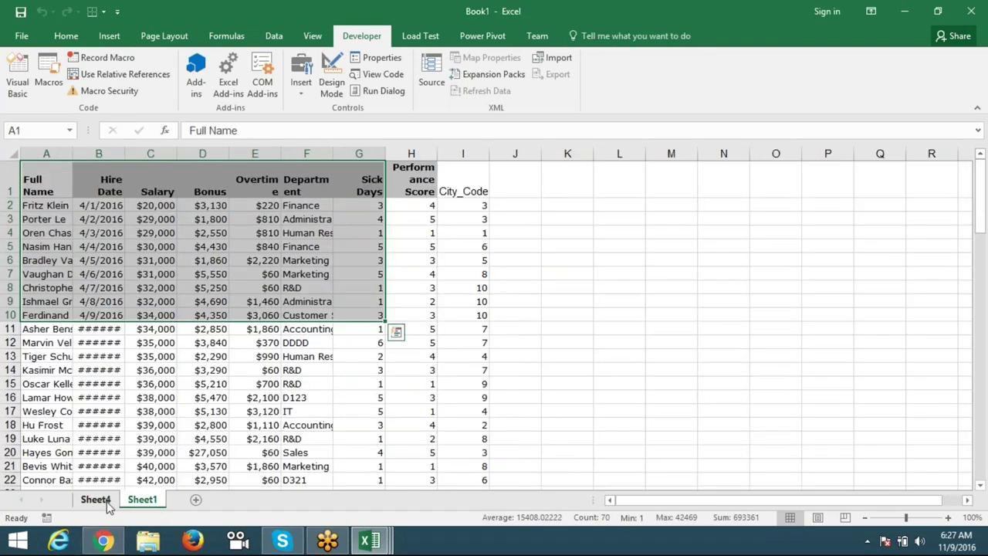
pyautogui.rightClick(108, 501)
pyautogui.click(159, 349)
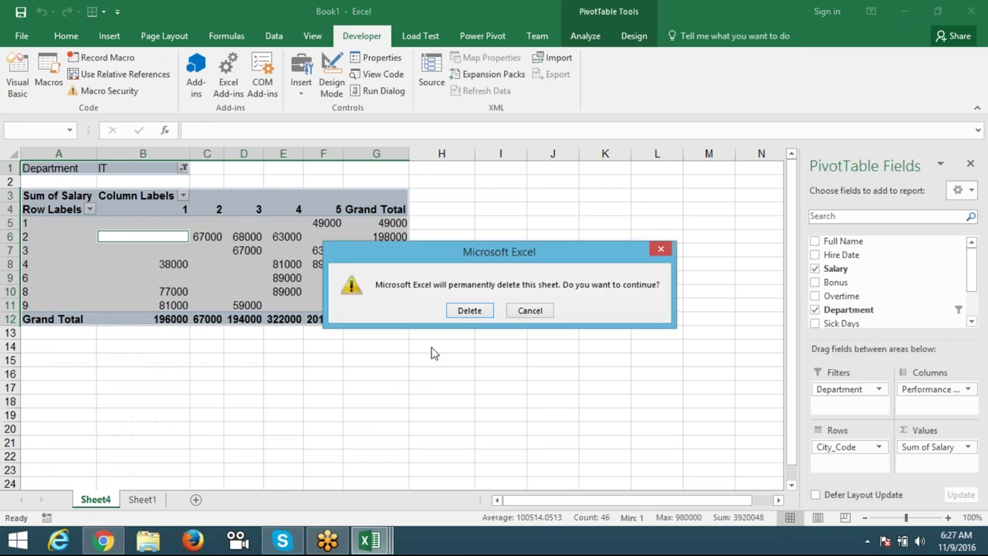
pyautogui.click(470, 310)
pyautogui.click(274, 424)
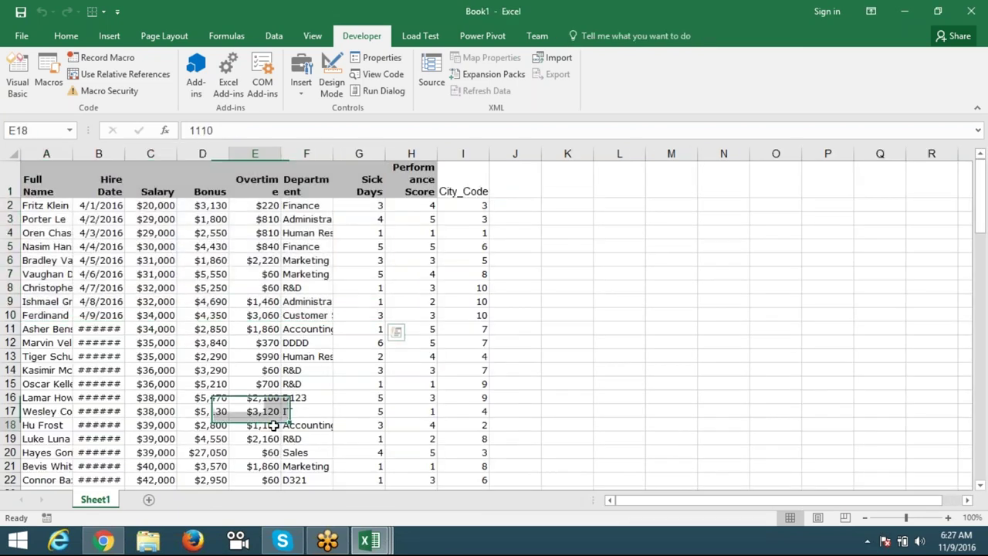
pyautogui.click(306, 314)
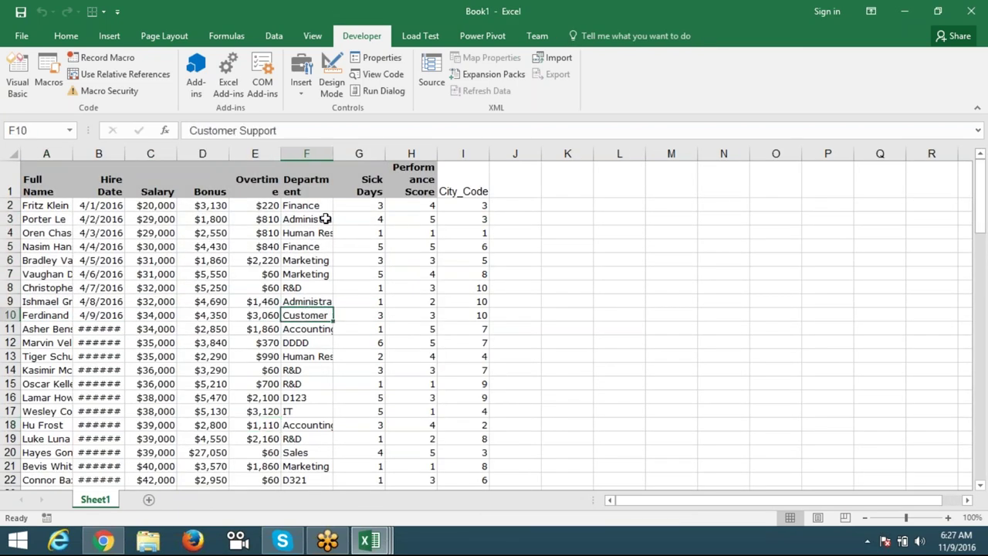
# Step: AutoFit column F to the department names and column A to the full names
pyautogui.doubleClick(333, 147)
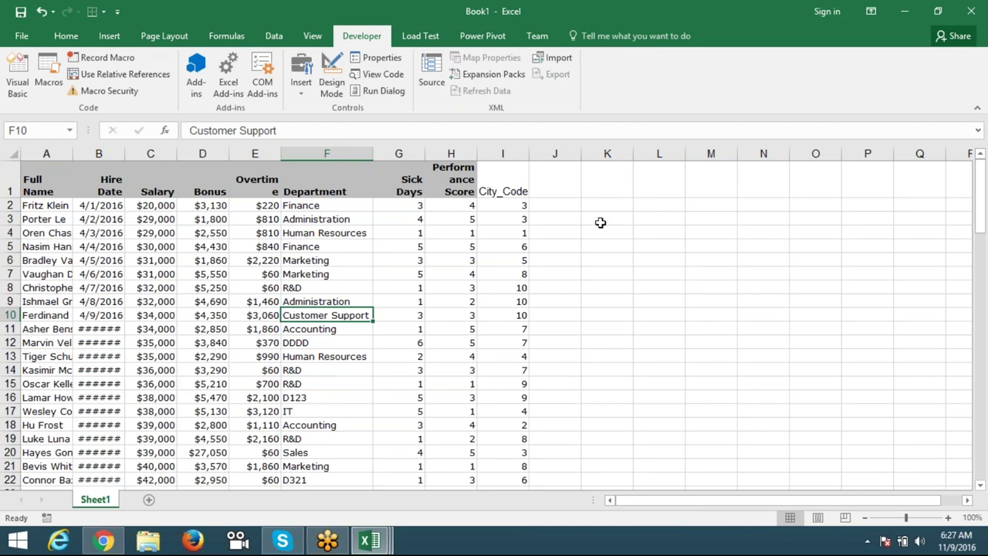
pyautogui.moveTo(598, 205); pyautogui.dragTo(733, 232)
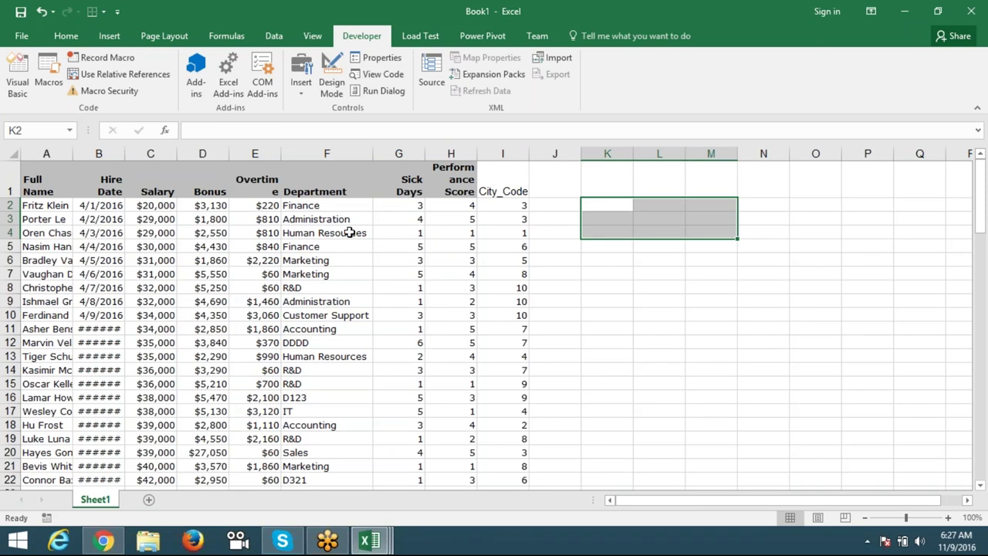
pyautogui.doubleClick(73, 152)
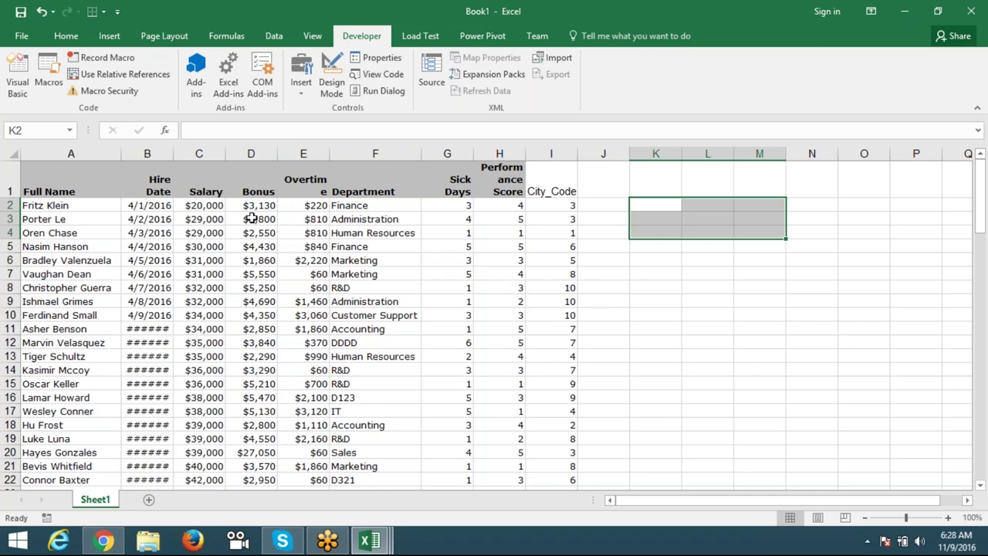
# Step: Start recording Macro3 with cell A1 selected
pyautogui.click(69, 176)
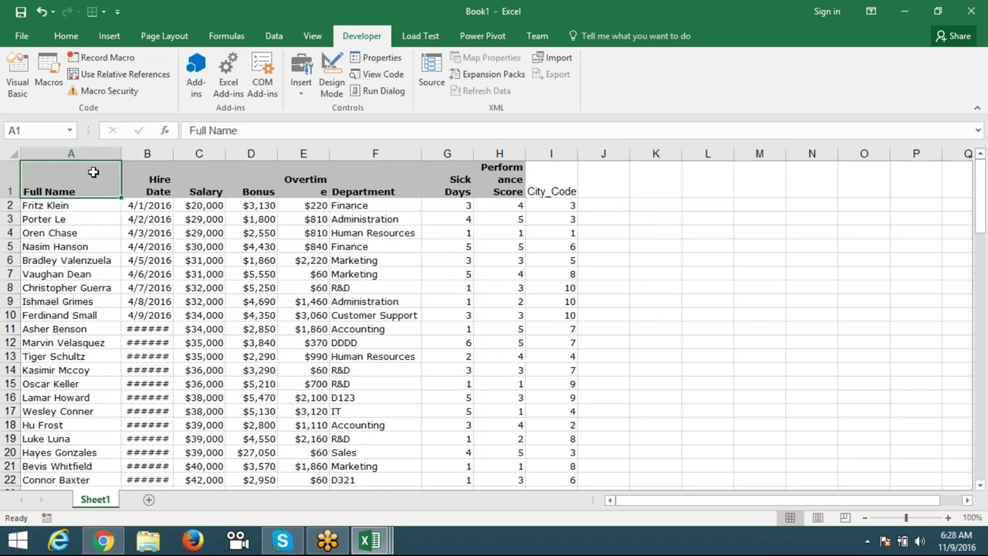
pyautogui.click(103, 57)
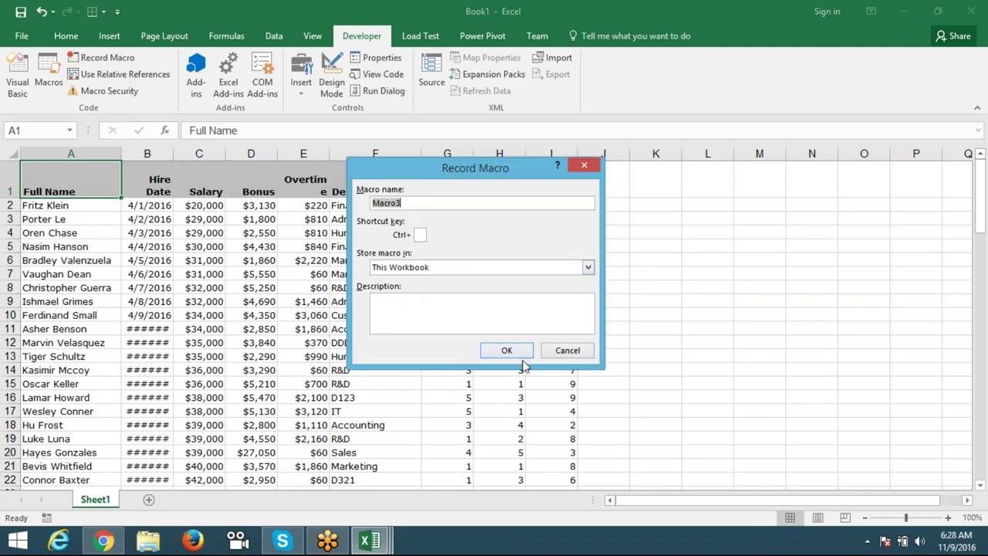
pyautogui.click(515, 353)
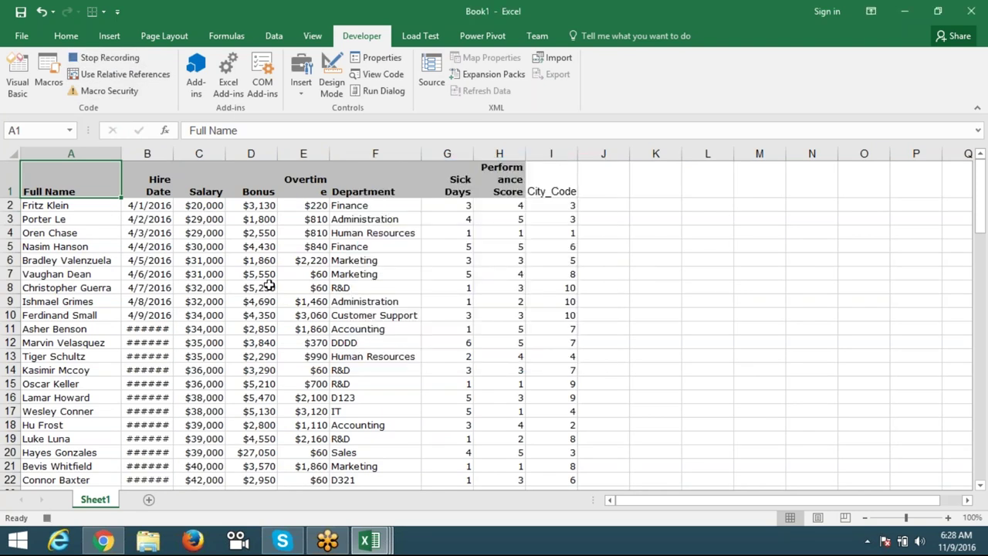
# Step: Turn on AutoFilter and filter the Department column to Finance only
pyautogui.hotkey('ctrl', 'shift', 'l')
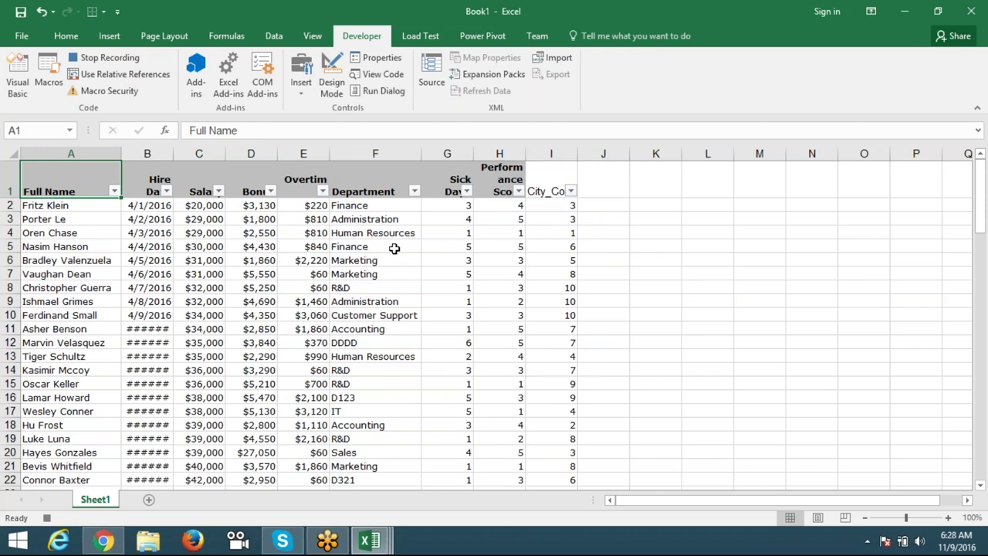
pyautogui.click(388, 191)
pyautogui.click(414, 190)
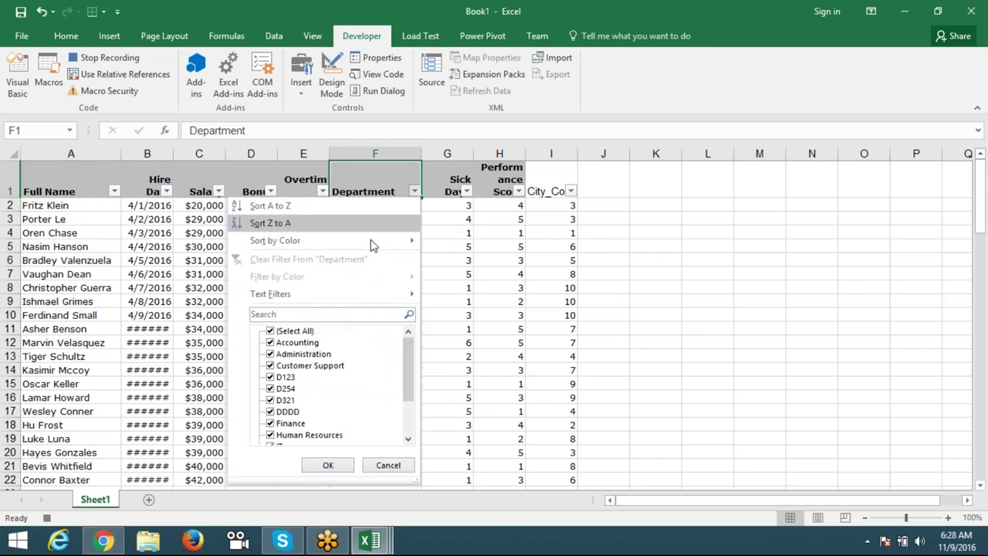
pyautogui.click(270, 330)
pyautogui.click(281, 423)
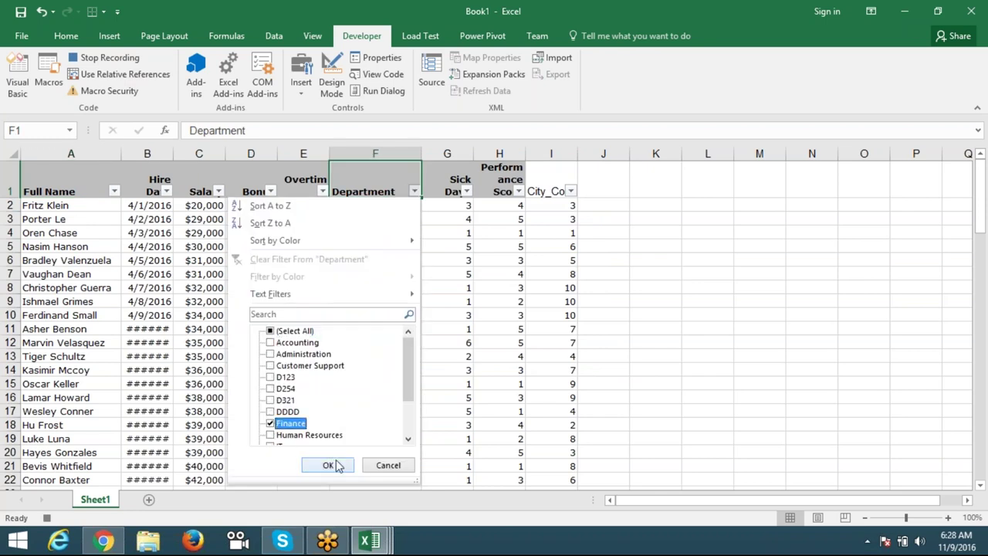
pyautogui.click(328, 465)
pyautogui.click(54, 187)
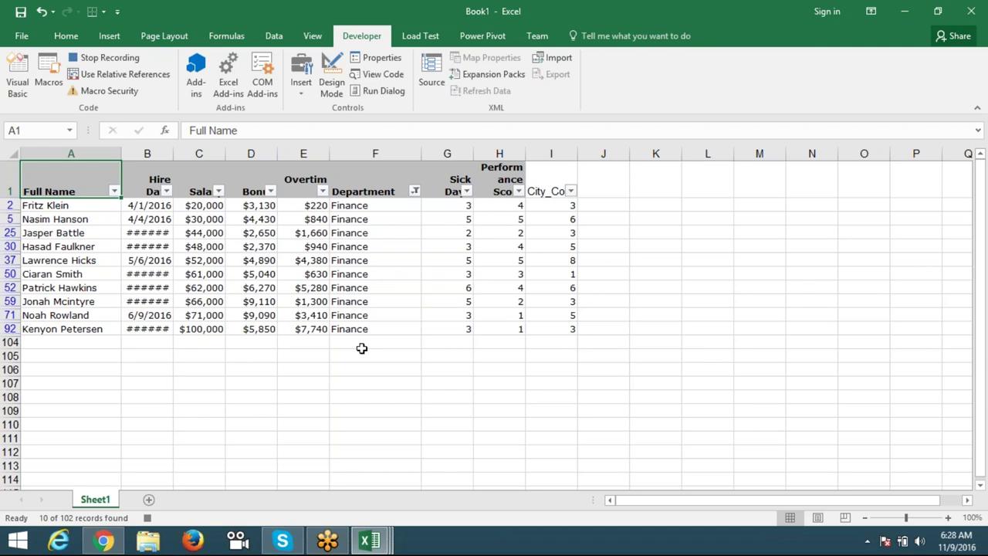
# Step: Copy the whole filtered Finance table and paste it onto a new sheet
pyautogui.hotkey('ctrl', 'shift', 'Right')
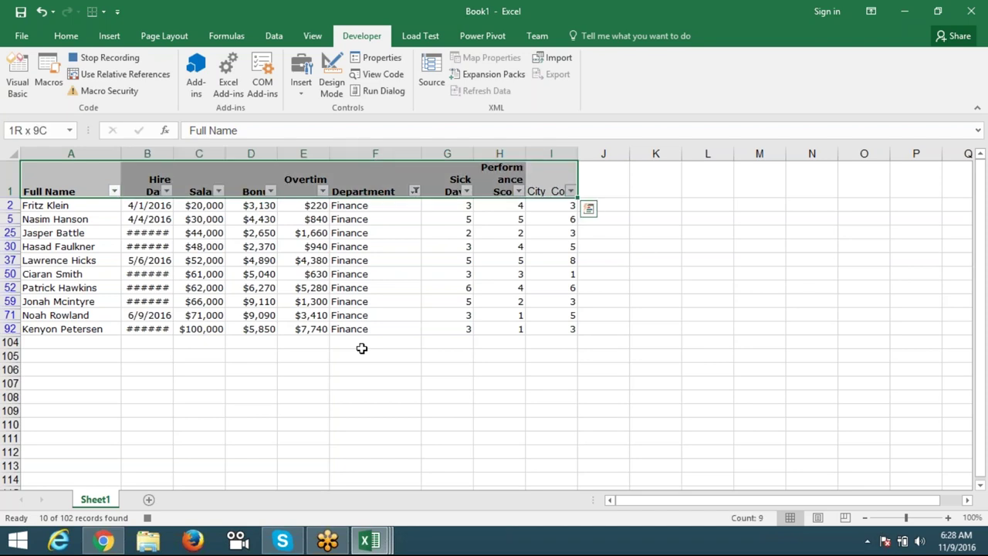
pyautogui.hotkey('ctrl', 'shift', 'Down')
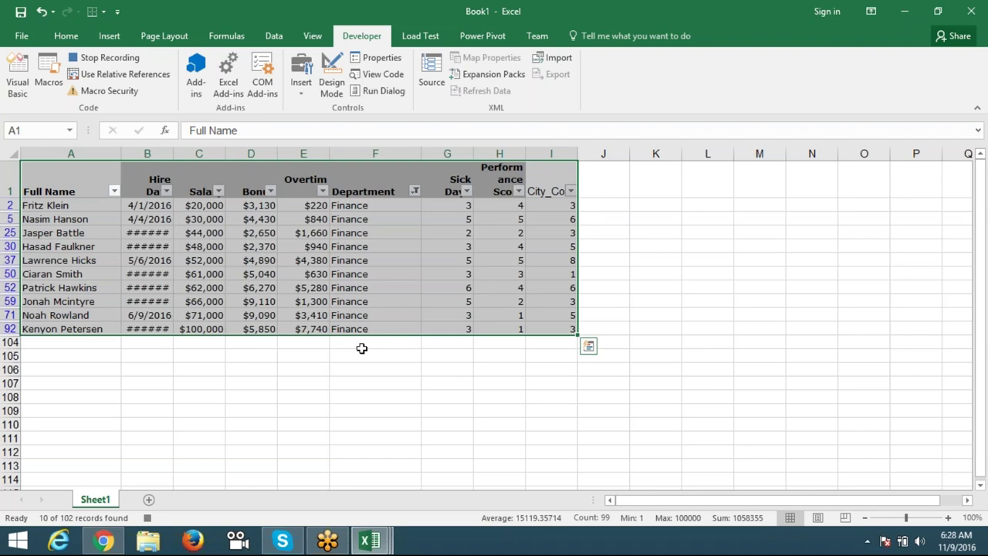
pyautogui.hotkey('ctrl', 'c')
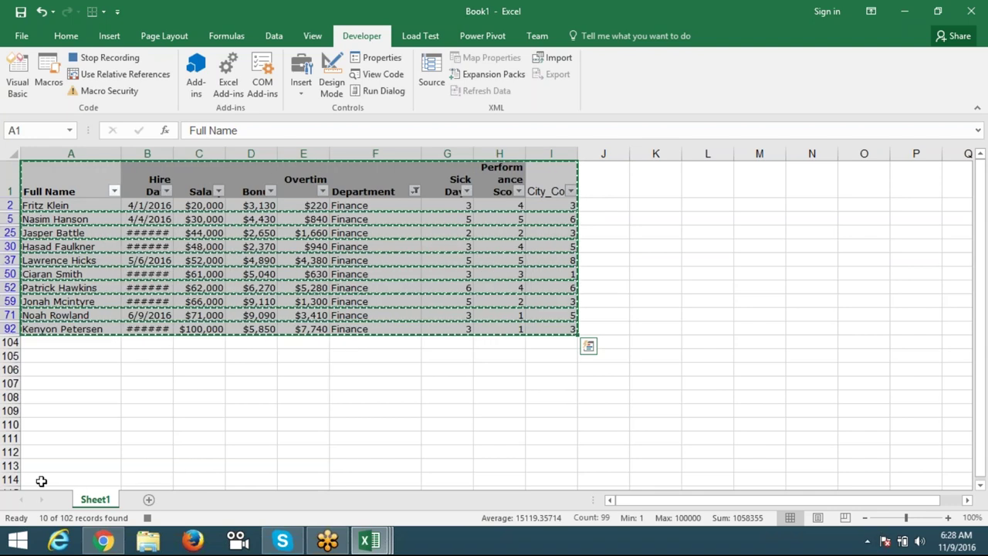
pyautogui.click(149, 500)
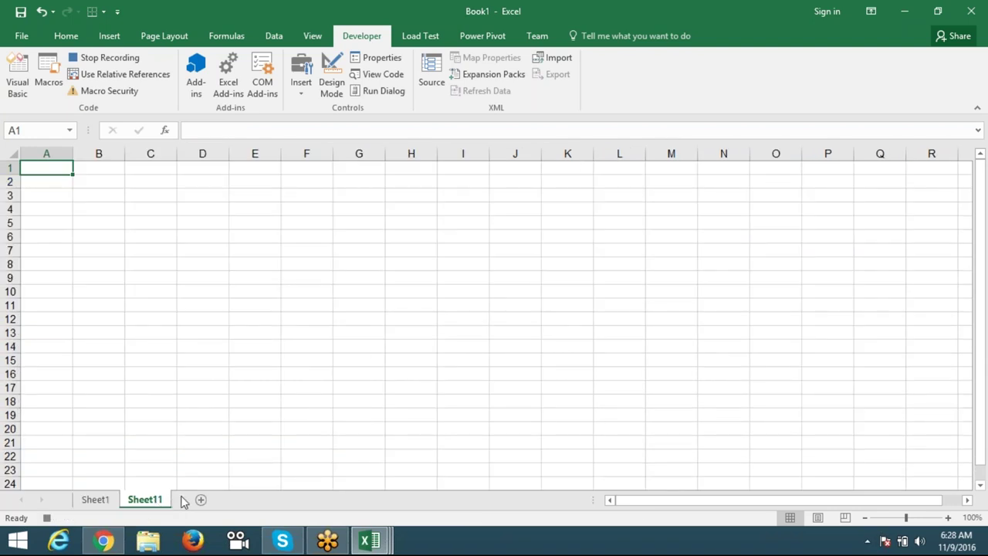
pyautogui.hotkey('ctrl', 'v')
# Step: Rename the new sheet Finance, stop recording, and go back to Sheet1
pyautogui.doubleClick(151, 502)
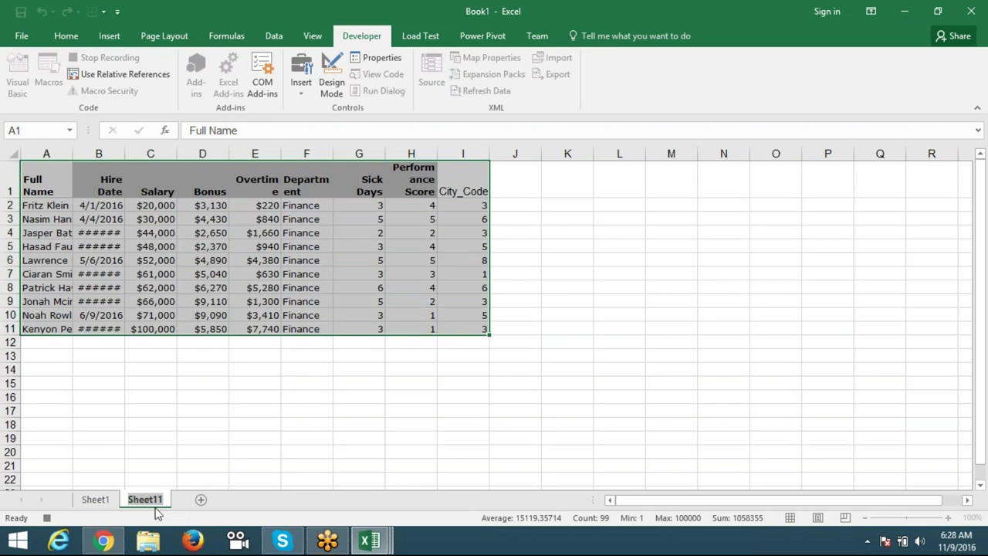
pyautogui.write('F')
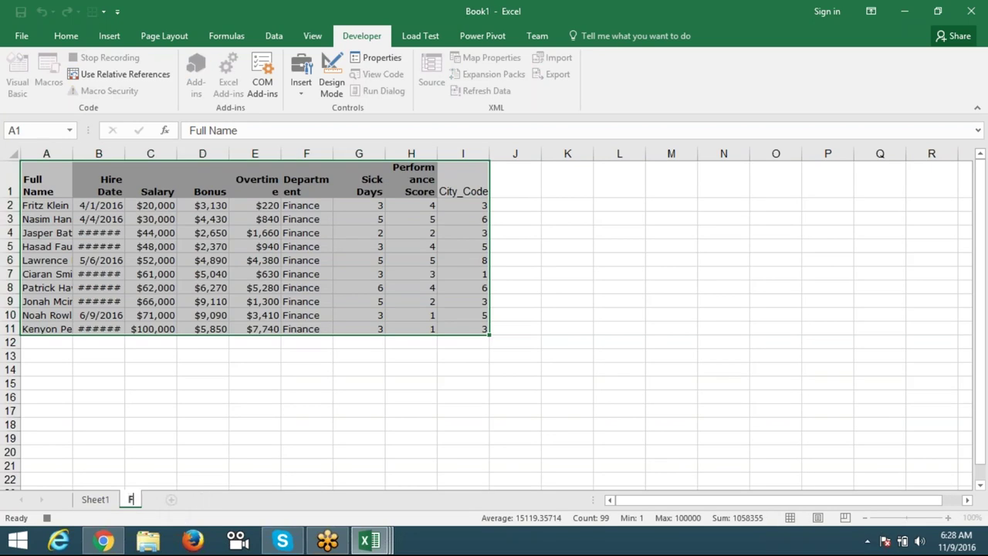
pyautogui.write('in')
pyautogui.write('an')
pyautogui.write('ce')
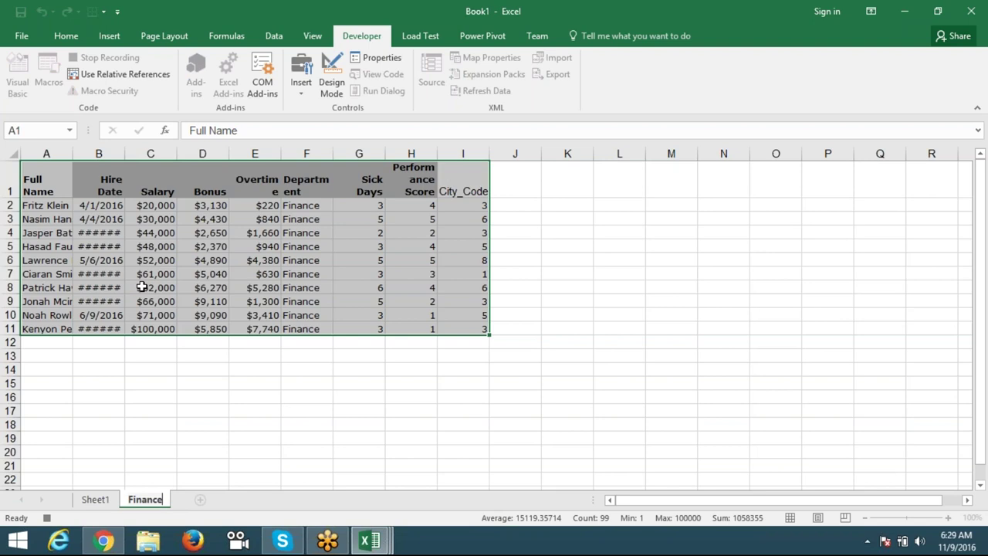
pyautogui.click(142, 287)
pyautogui.click(47, 517)
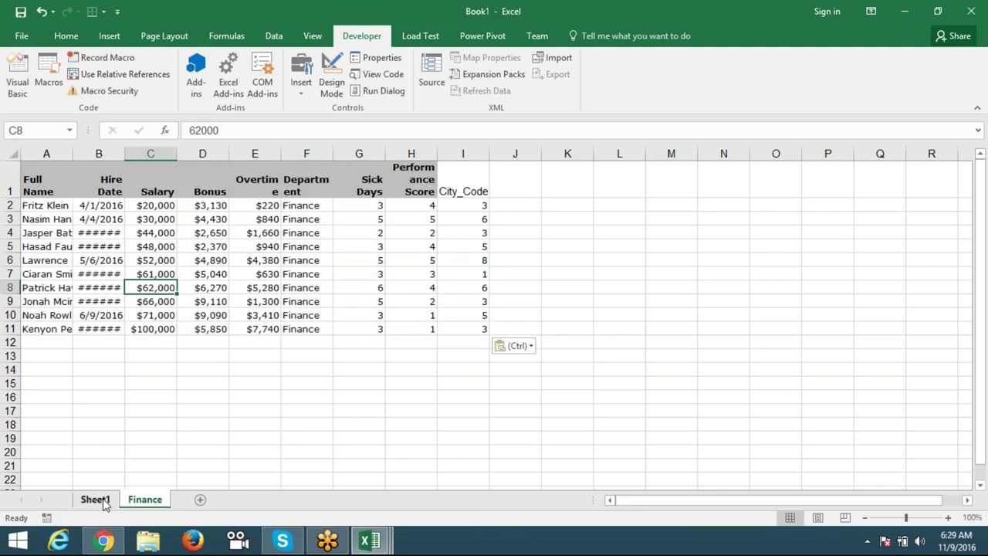
pyautogui.click(94, 499)
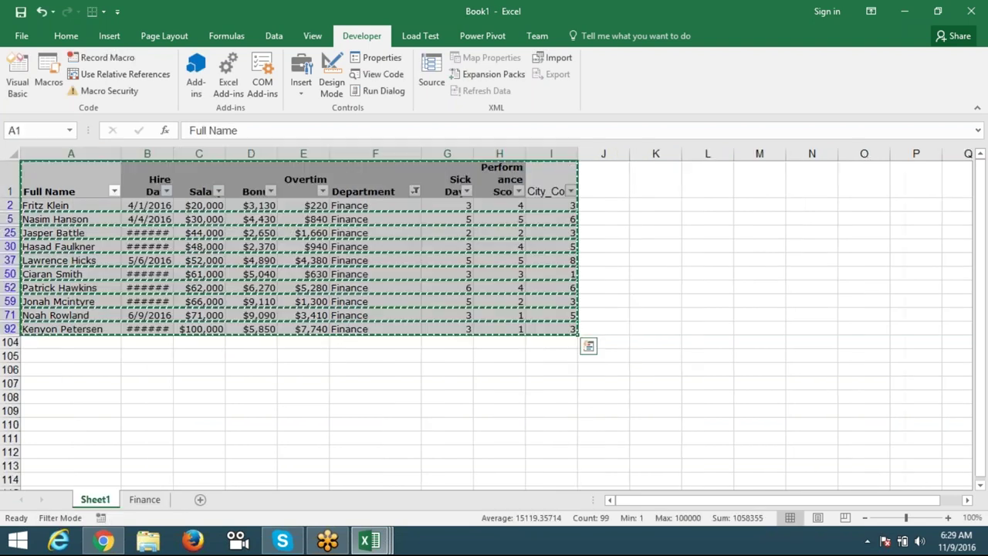
# Step: Open Macro3's code for editing from the Macros list
pyautogui.click(57, 90)
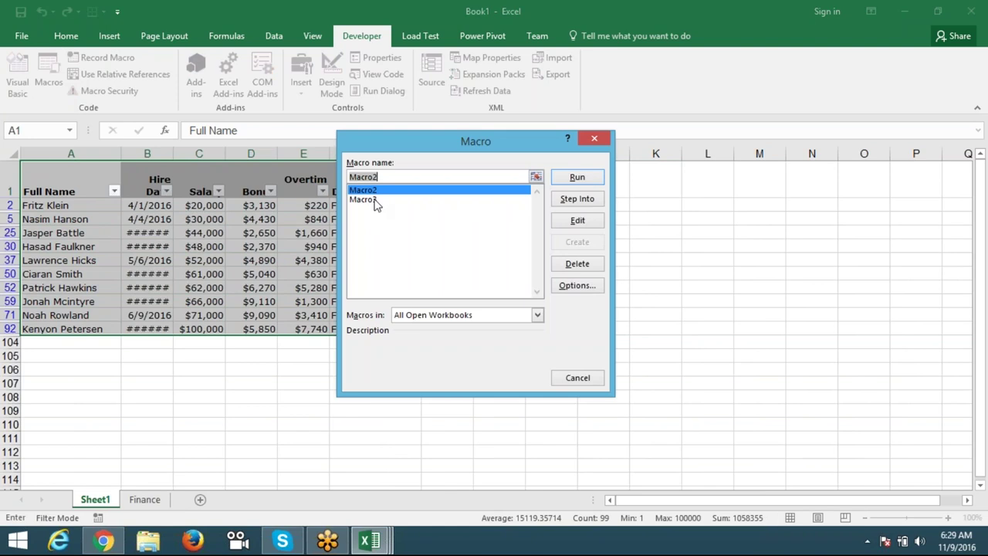
pyautogui.click(374, 200)
pyautogui.click(578, 222)
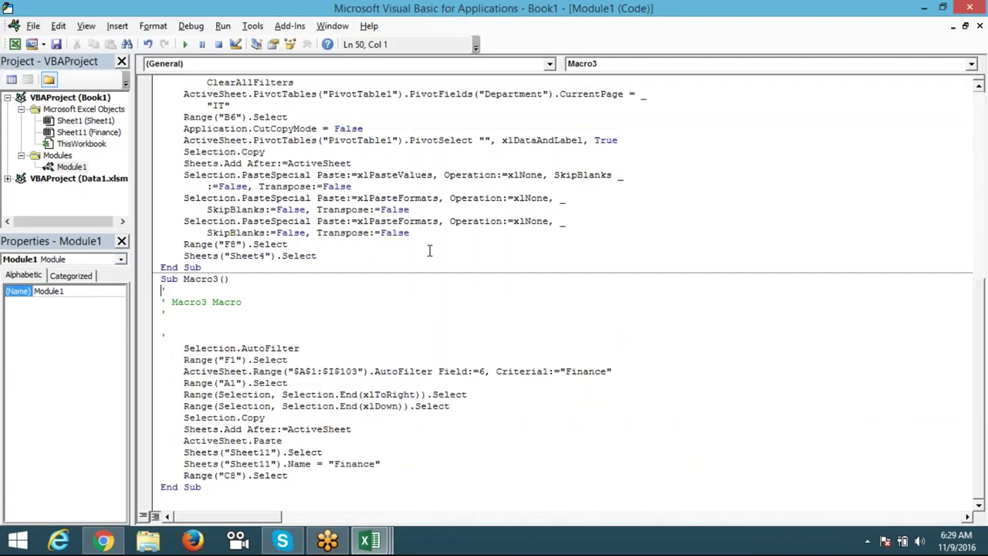
# Step: Delete the Selection.AutoFilter line, select the $A$1:$I$103 address, and return to Excel
pyautogui.click(366, 429)
pyautogui.moveTo(300, 348); pyautogui.dragTo(160, 348)
pyautogui.press('Delete')
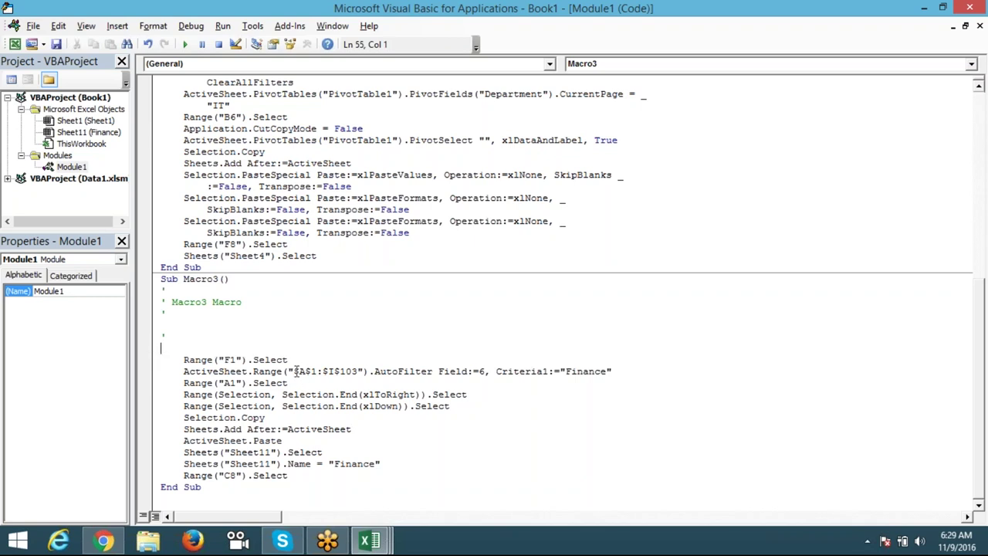
pyautogui.moveTo(294, 371); pyautogui.dragTo(356, 371)
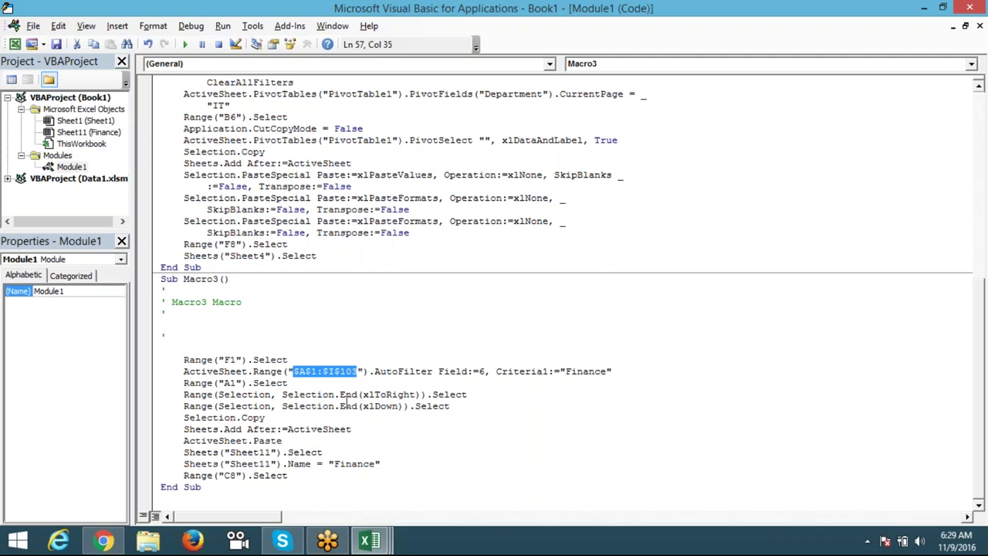
pyautogui.hotkey('alt', 'F11')
# Step: From A1, toggle AutoFilter off and on to clear the Finance filter, then reopen the VBA editor
pyautogui.click(63, 176)
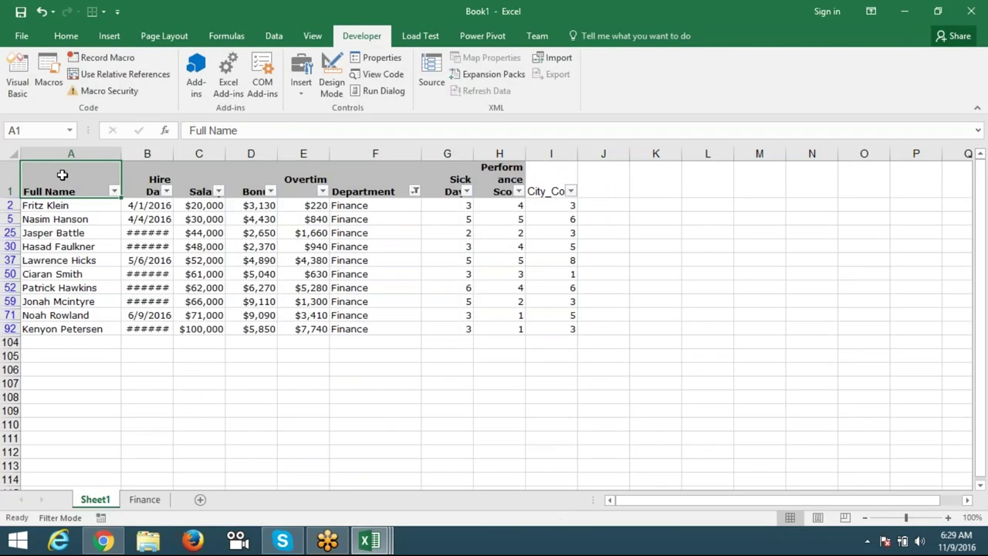
pyautogui.hotkey('ctrl', 'shift', 'l')
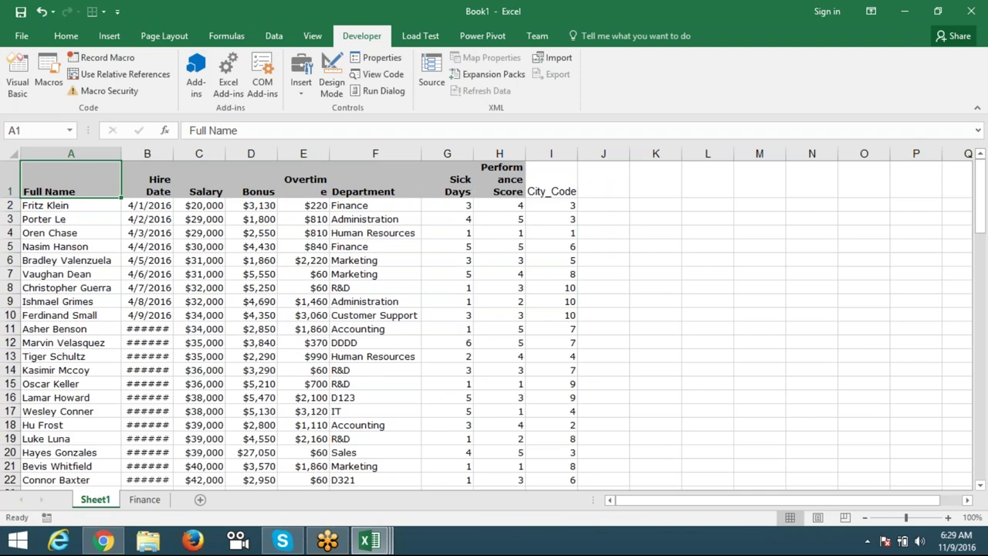
pyautogui.hotkey('ctrl', 'shift', 'l')
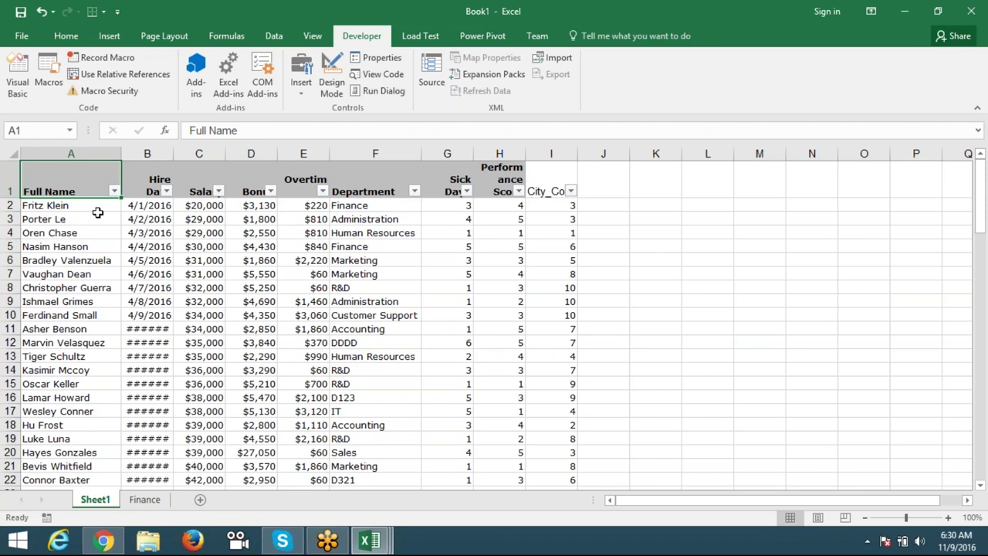
pyautogui.hotkey('alt', 'F11')
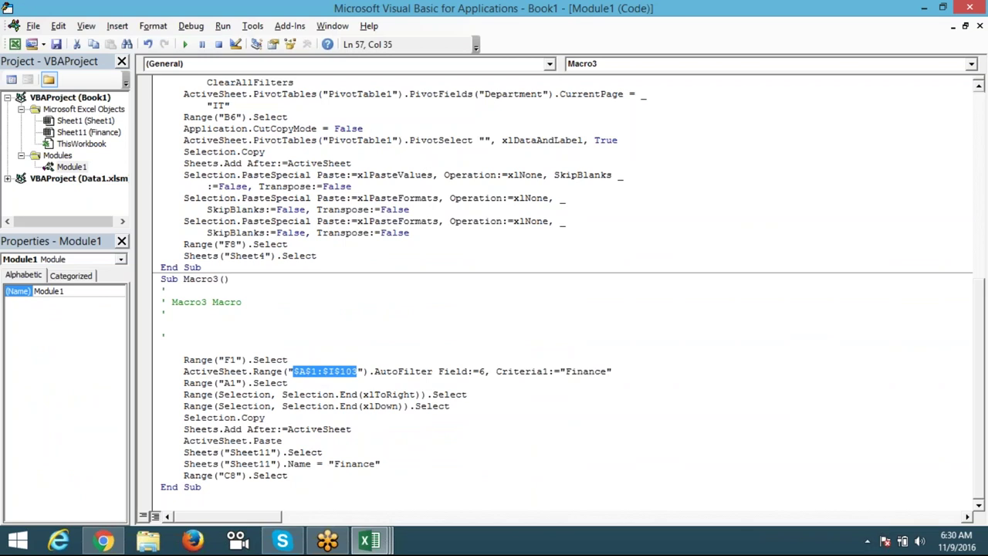
# Step: In Macro3, trim the filter range to $A$1 and delete the Sheets("Sheet11").Select line
pyautogui.click(318, 374)
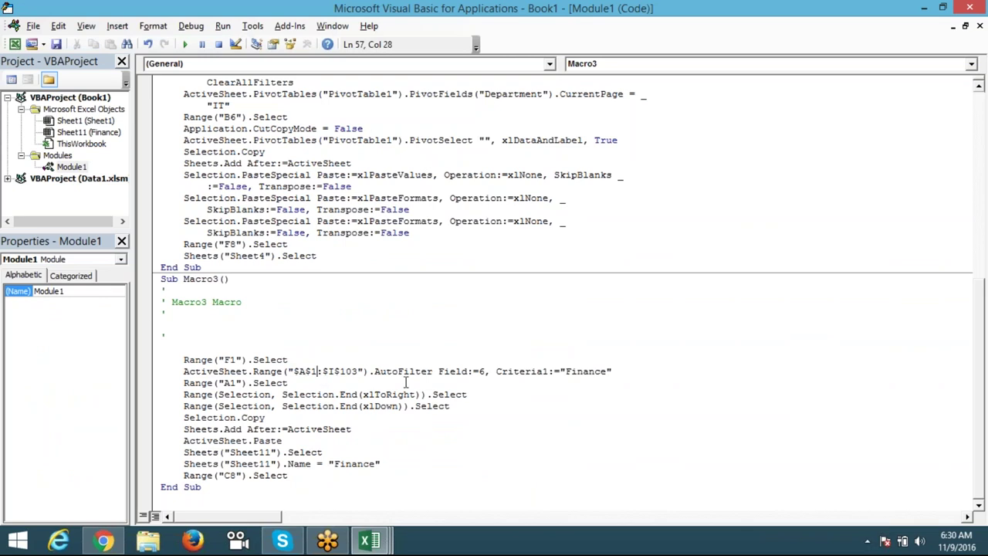
pyautogui.press('Delete')
pyautogui.press('Delete')
pyautogui.press('Delete')
pyautogui.press('Delete')
pyautogui.press('Delete')
pyautogui.press('Delete')
pyautogui.press('Delete')
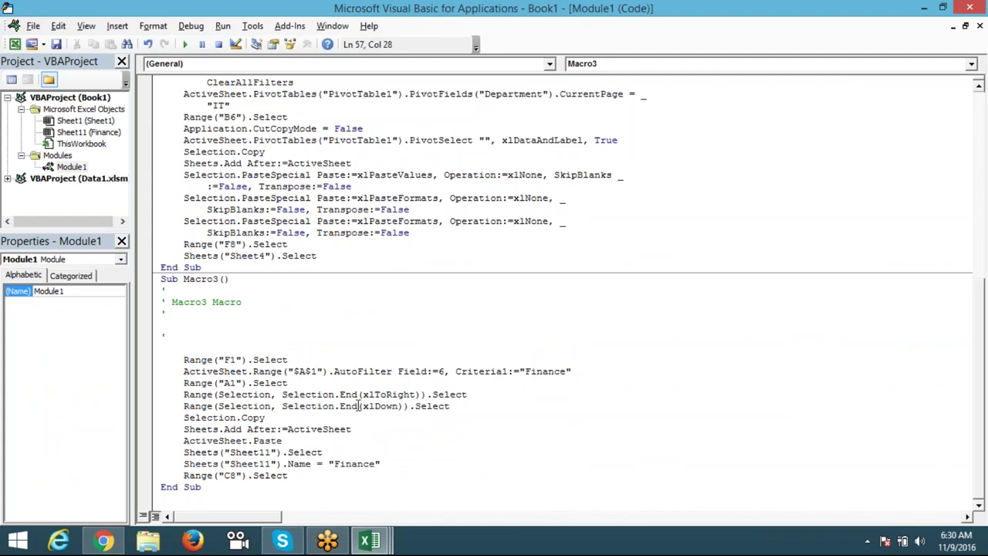
pyautogui.click(313, 429)
pyautogui.moveTo(322, 452); pyautogui.dragTo(178, 452)
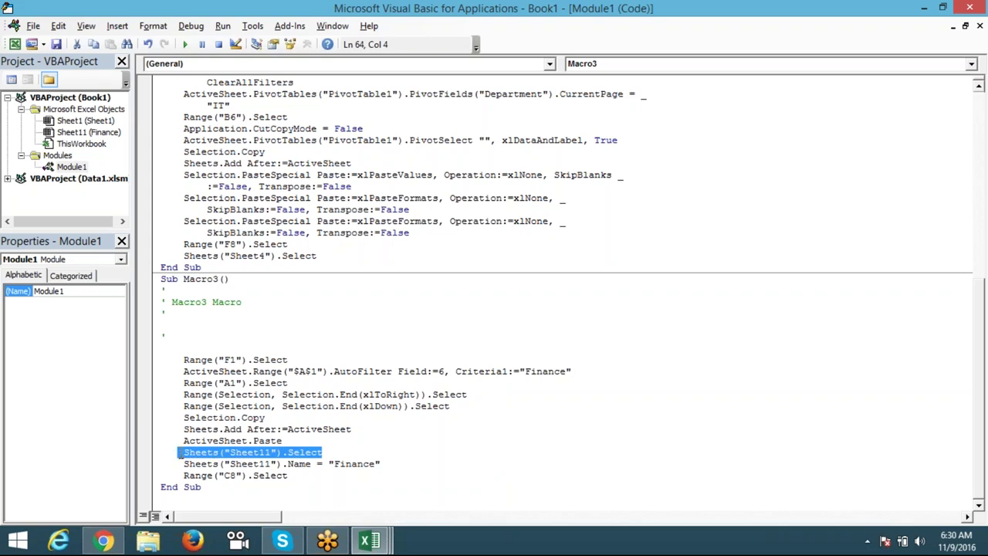
pyautogui.press('Delete')
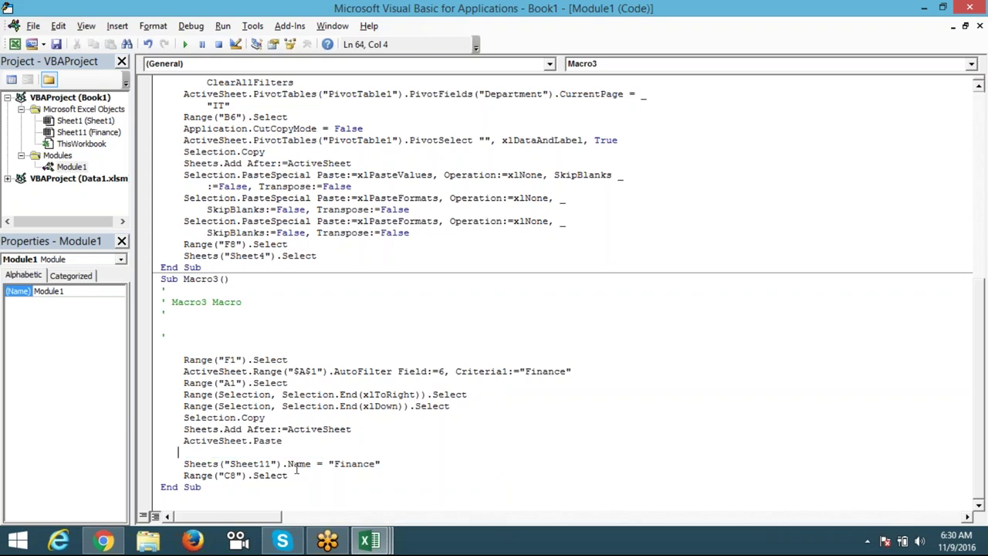
# Step: Change the rename line to ActiveSheet.Name = "Finance" instead of Sheets("Sheet11")
pyautogui.moveTo(282, 463); pyautogui.dragTo(183, 463)
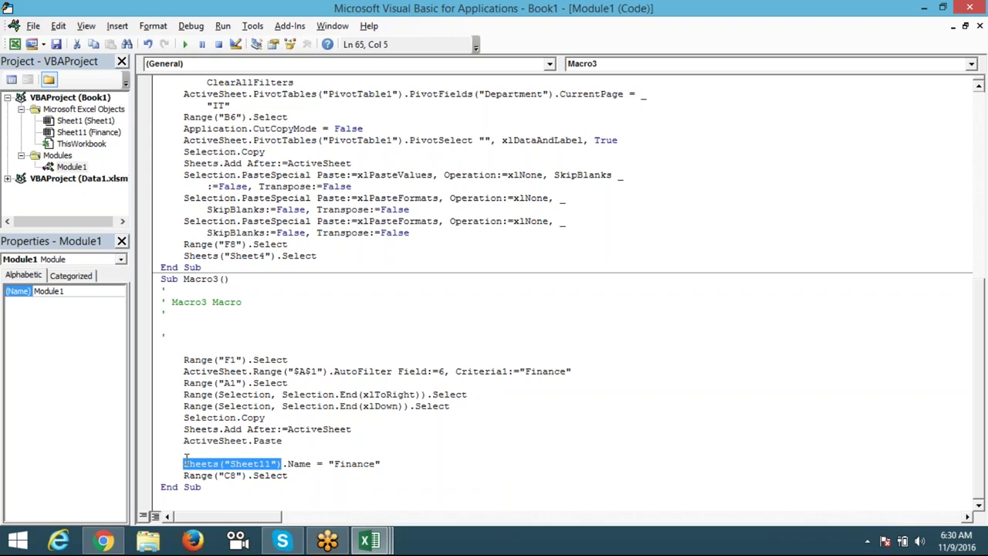
pyautogui.write('a')
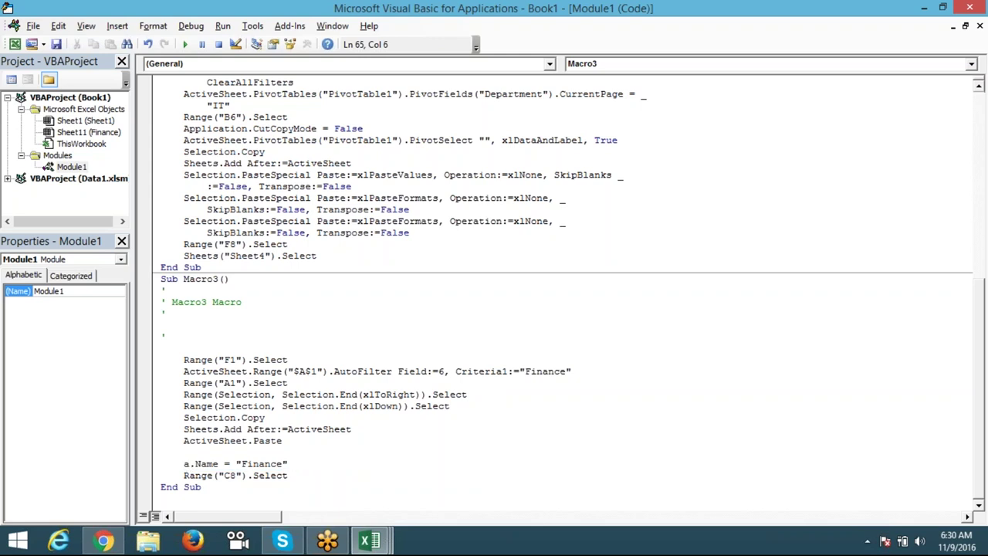
pyautogui.write('cti')
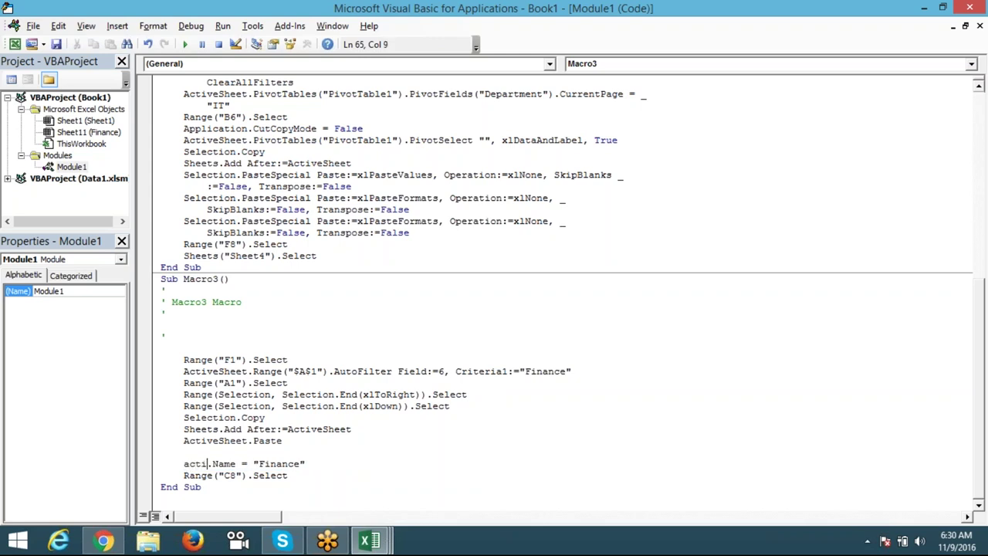
pyautogui.write('vesheet')
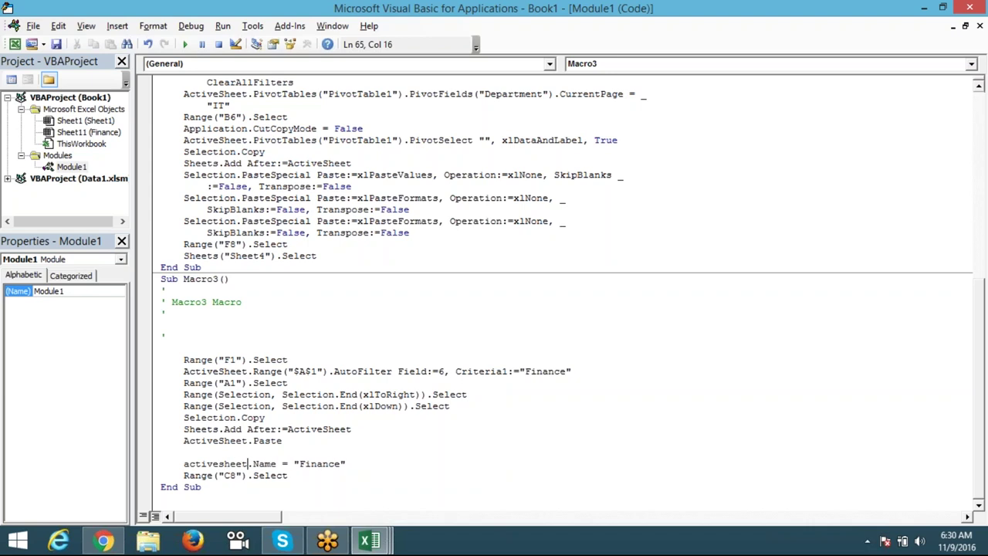
pyautogui.press('Down')
# Step: Back in Excel, insert a blank row 12 in the Sheet1 employee table and select A11
pyautogui.hotkey('alt', 'F11')
pyautogui.click(11, 342)
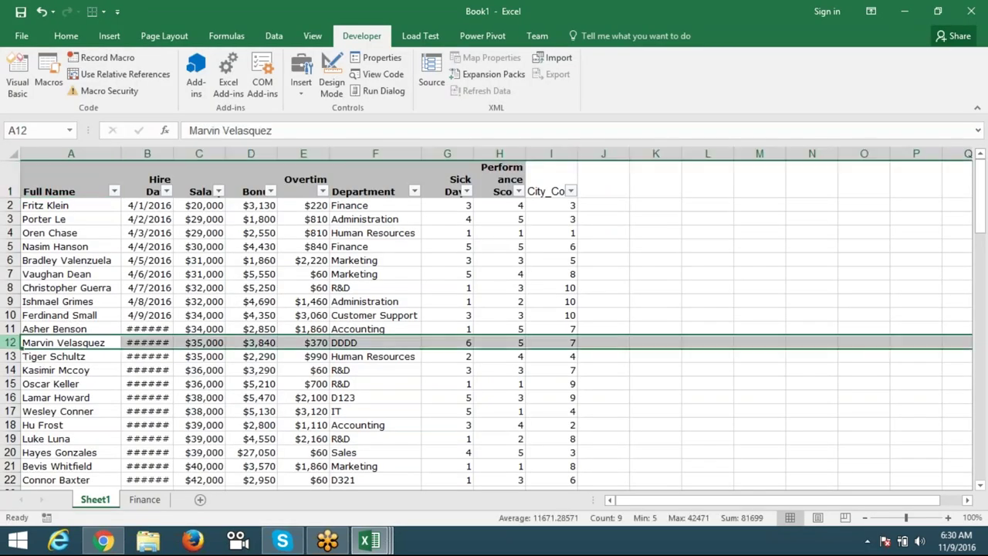
pyautogui.hotkey('ctrl', 'shift', '+')
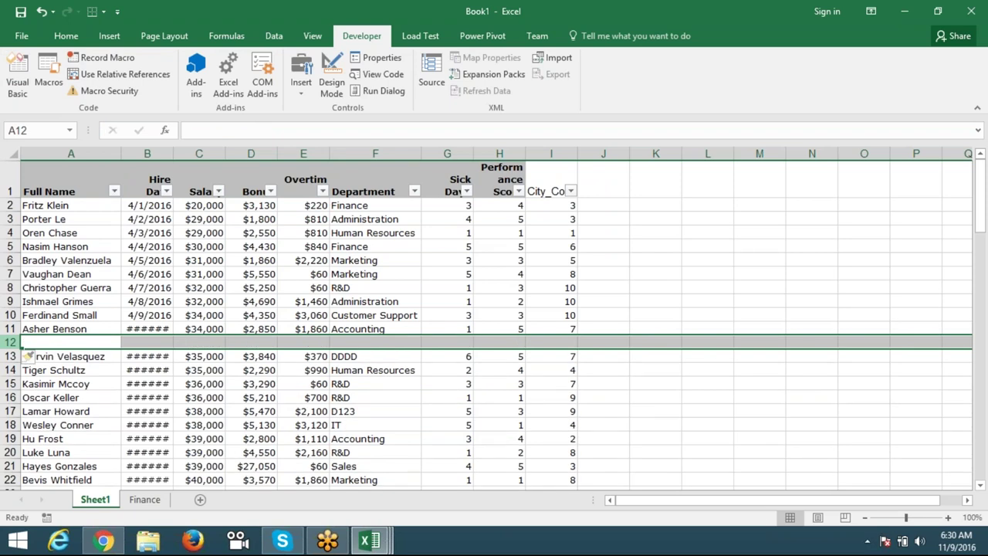
pyautogui.press('Up')
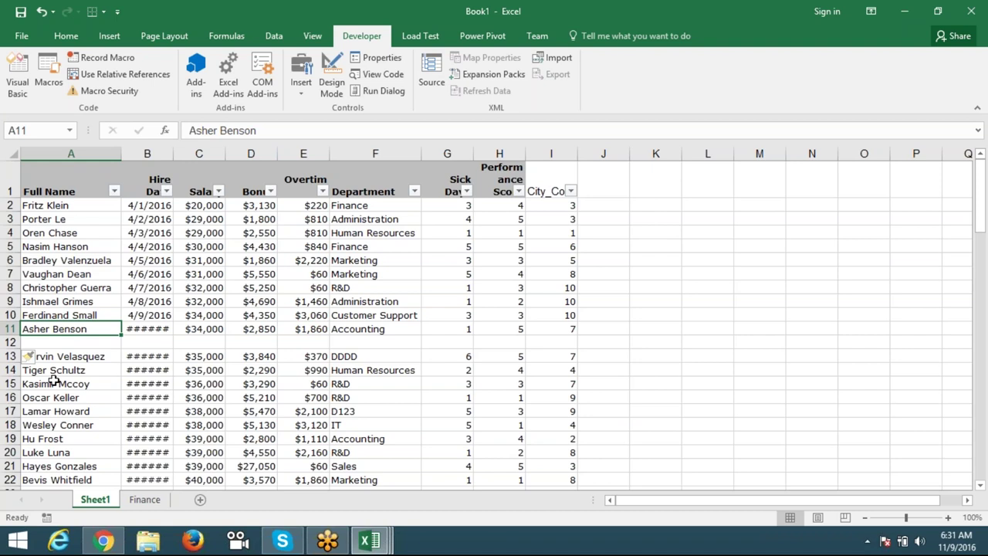
# Step: Delete the inserted blank row 12 from the worksheet
pyautogui.press('Down')
pyautogui.hotkey('shift', 'space')
pyautogui.hotkey('ctrl', '-')
# Step: In the VBA editor, remove the blank line and extra indent before ActiveSheet.Name in Macro3
pyautogui.hotkey('alt', 'F11')
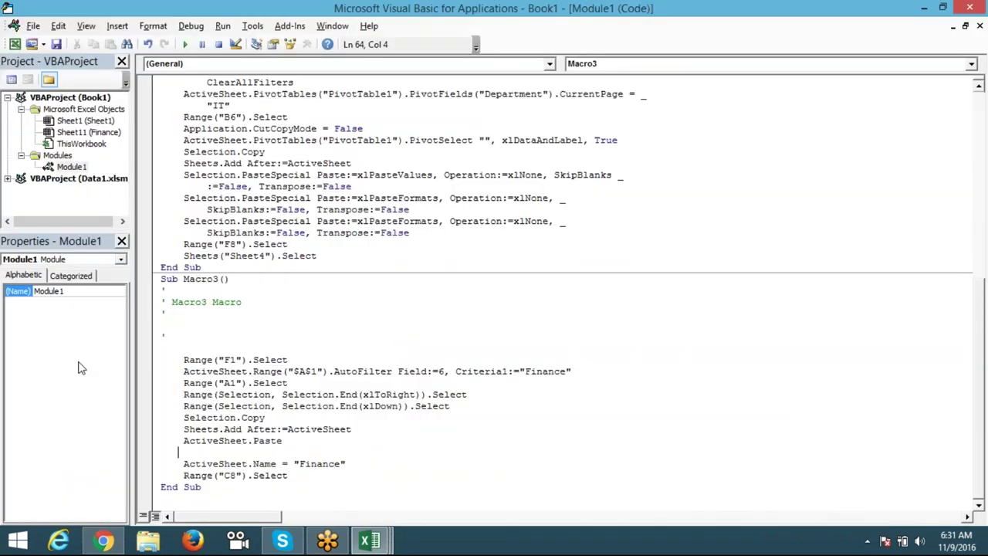
pyautogui.click(237, 463)
pyautogui.click(221, 452)
pyautogui.press('Delete')
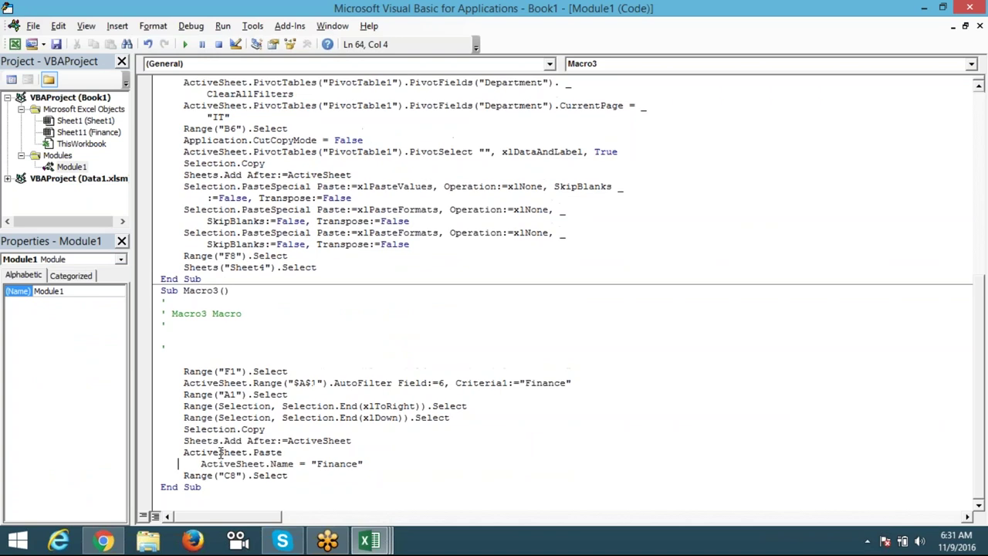
pyautogui.press('Delete')
pyautogui.press('Delete')
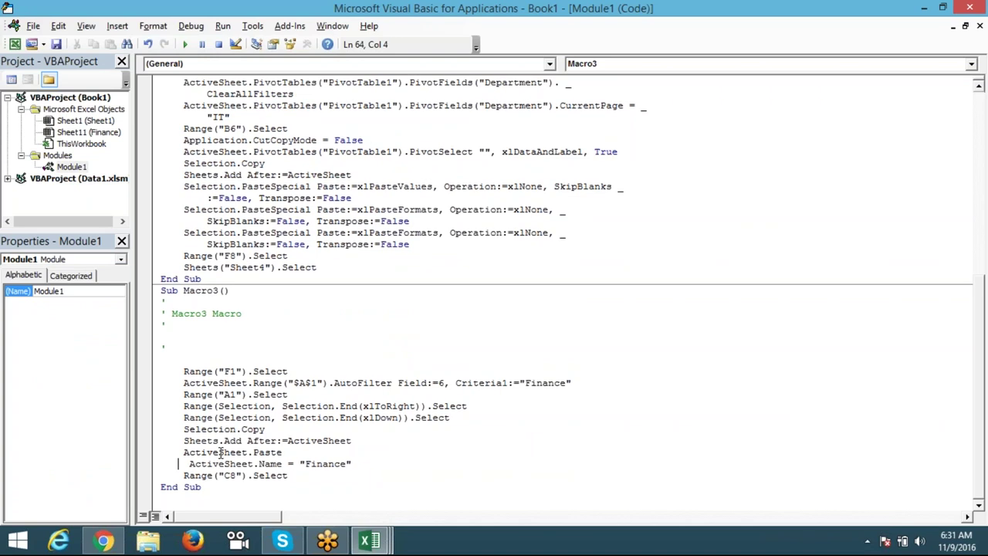
pyautogui.press('Delete')
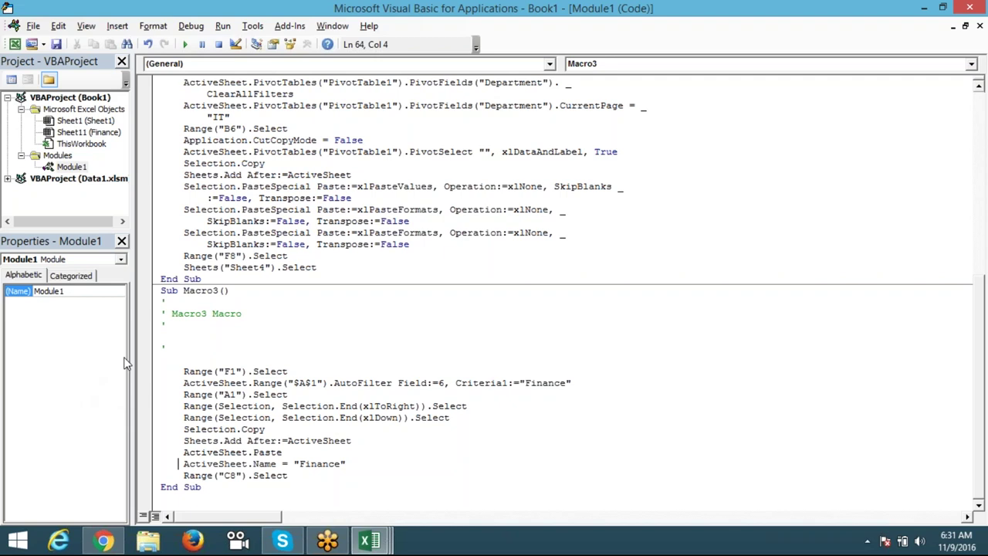
# Step: Insert the indented line d = InputBox("Enter ur Department") above Range("F1").Select in Macro3
pyautogui.click(192, 360)
pyautogui.press('Home')
pyautogui.press('Return')
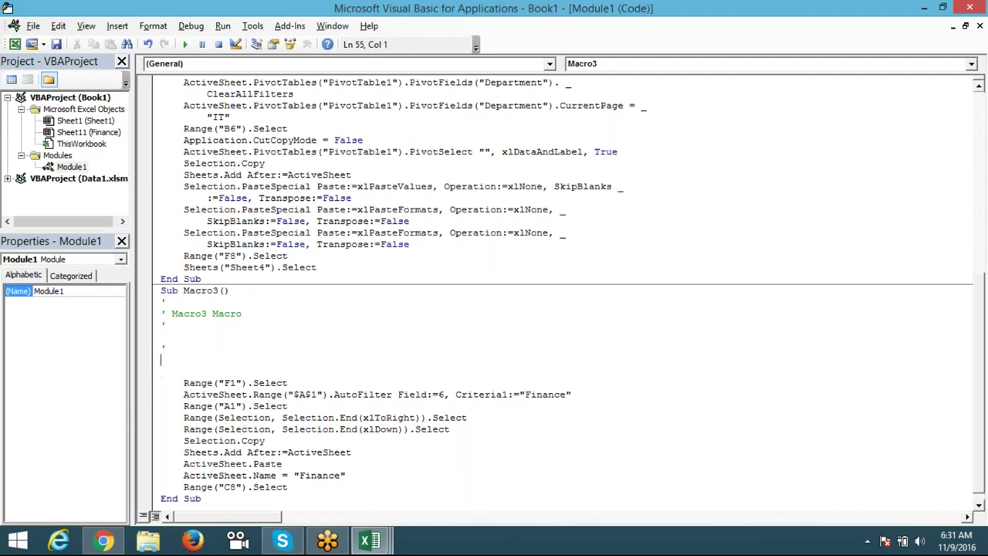
pyautogui.press('Tab')
pyautogui.write('d')
pyautogui.press('BackSpace')
pyautogui.write('d')
pyautogui.write('=input')
pyautogui.write('box')
pyautogui.write('("E')
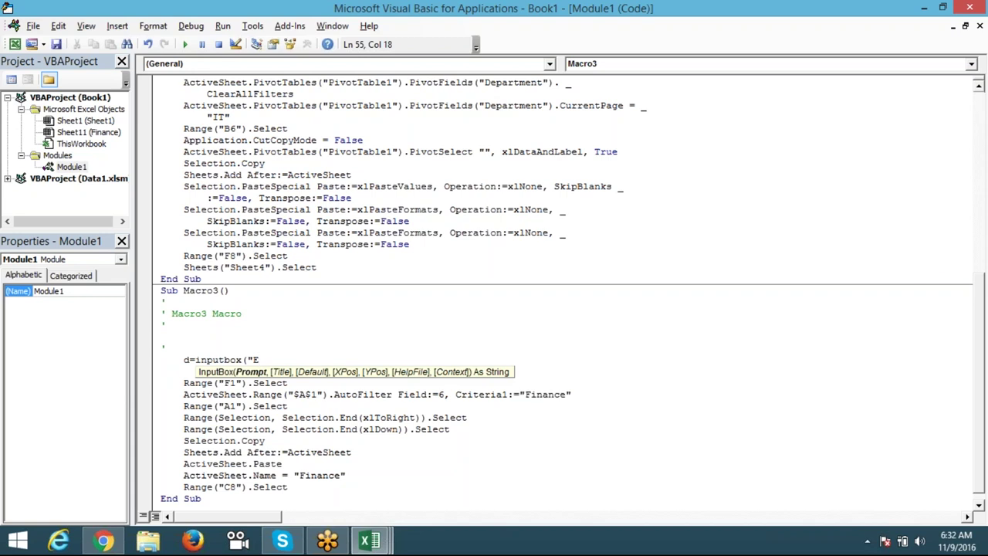
pyautogui.write('nter')
pyautogui.write(' ur ')
pyautogui.write('Na')
pyautogui.write('me')
pyautogui.press('BackSpace')
pyautogui.press('BackSpace')
pyautogui.press('BackSpace')
pyautogui.press('BackSpace')
pyautogui.write('Depart')
pyautogui.write('ment')
pyautogui.write('")')
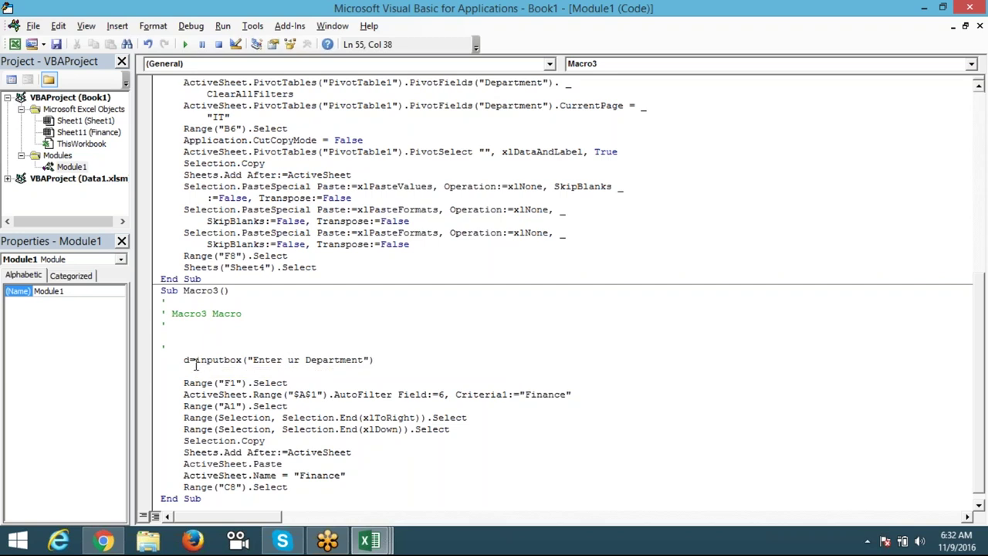
pyautogui.click(226, 382)
pyautogui.click(212, 372)
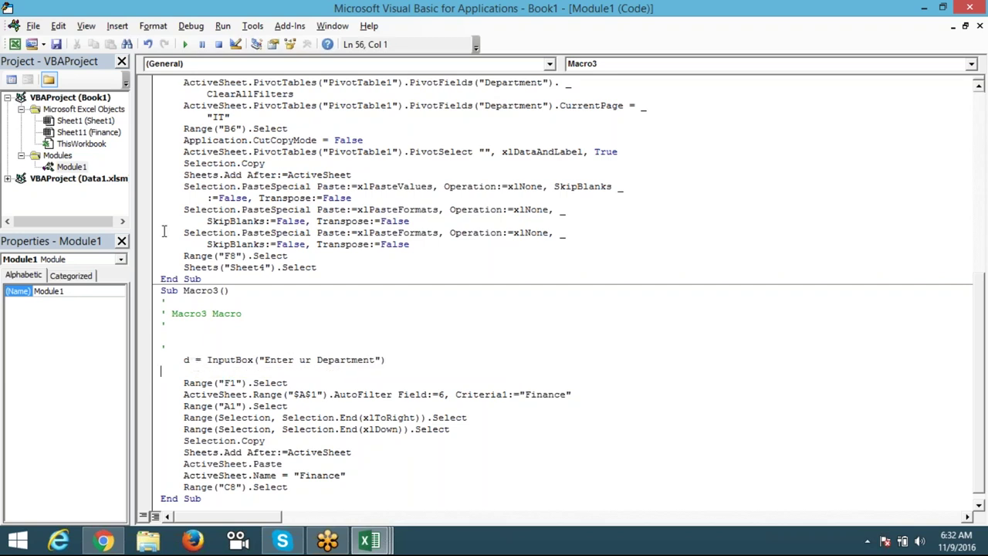
# Step: Test-run Macro3, cancel its department prompt and end the resulting run-time error
pyautogui.click(184, 44)
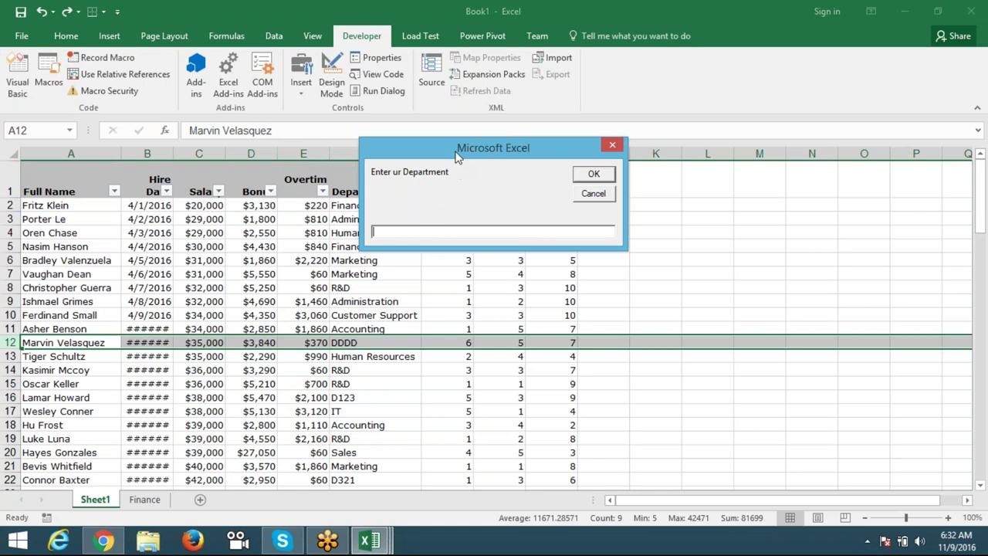
pyautogui.moveTo(455, 157); pyautogui.dragTo(331, 142)
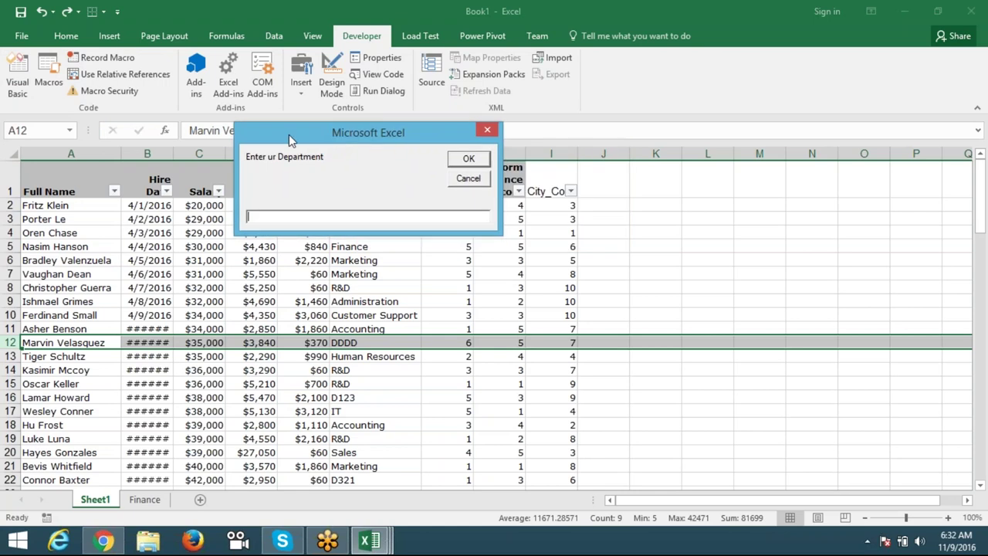
pyautogui.click(467, 179)
pyautogui.click(459, 257)
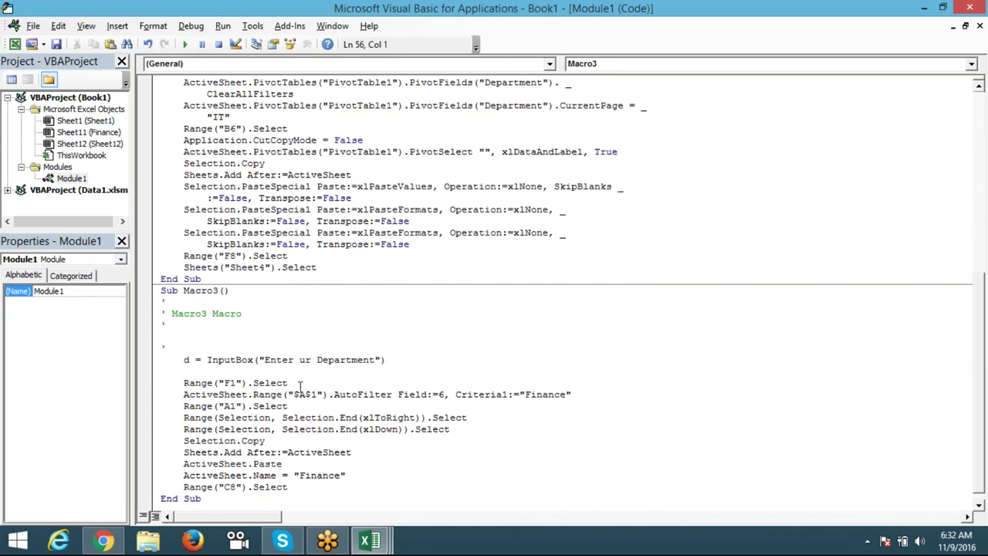
# Step: Clear the filter on Sheet1 so all rows show, then return to the VBA editor
pyautogui.hotkey('alt', 'F11')
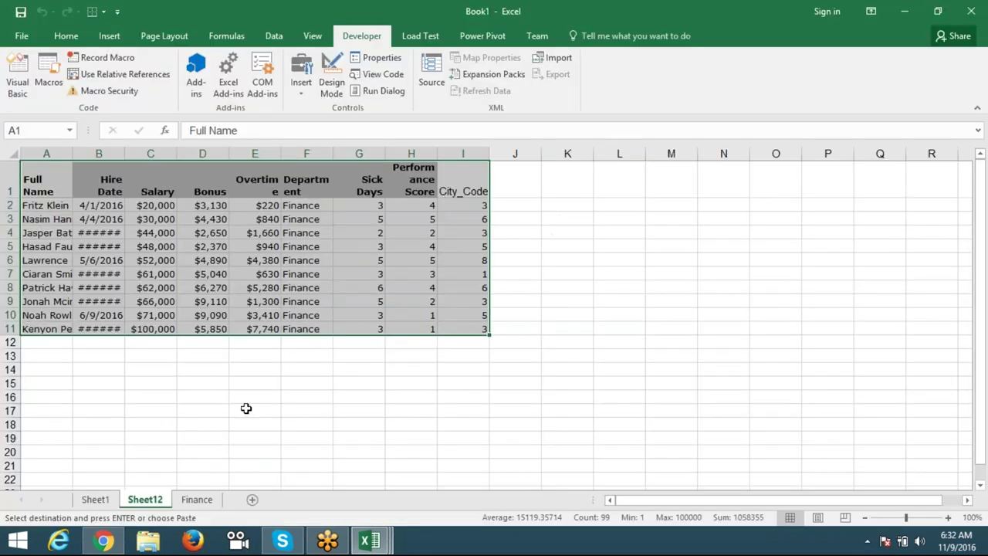
pyautogui.click(114, 500)
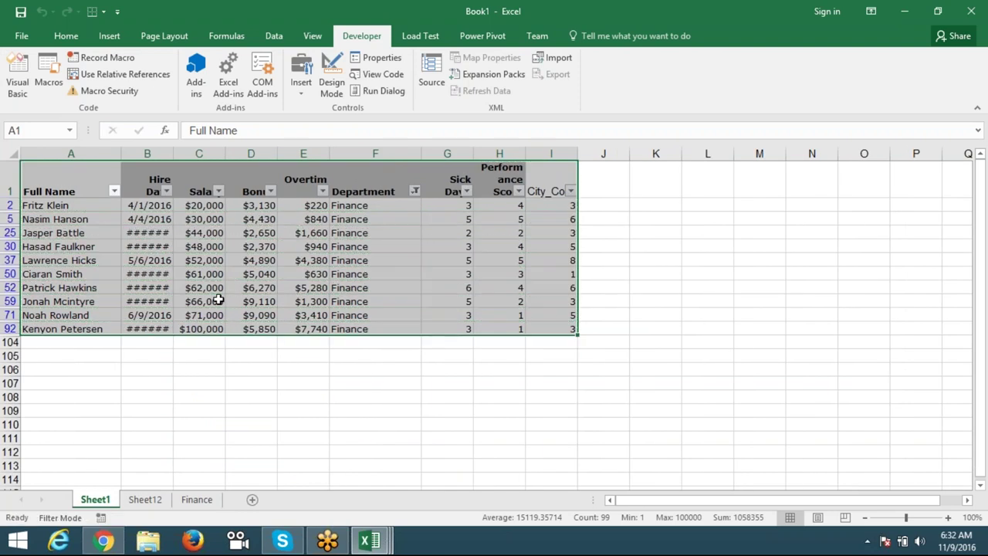
pyautogui.hotkey('alt', 'a', 'c')
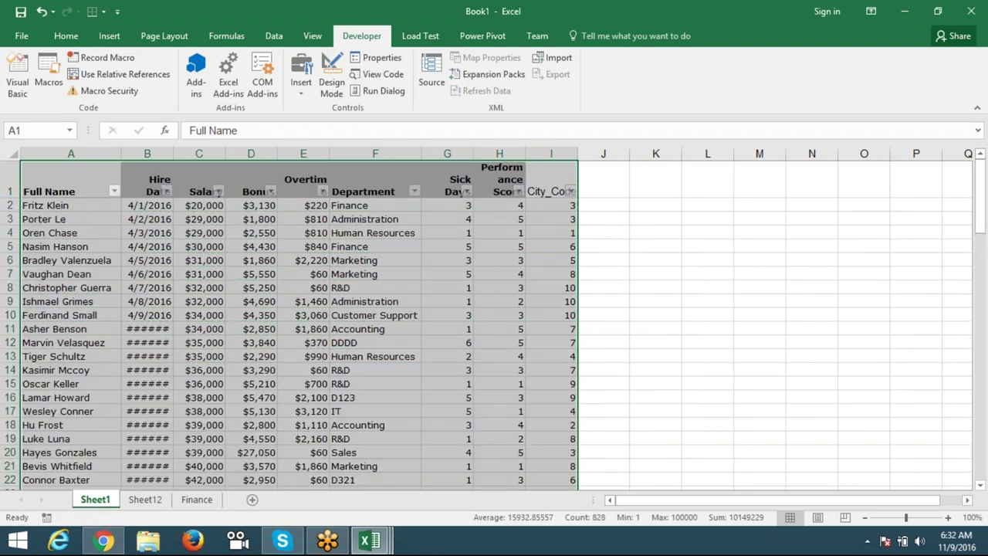
pyautogui.hotkey('alt', 'F11')
# Step: Retype the variable d on Macro3's InputBox line
pyautogui.scroll(-1, 291, 409)
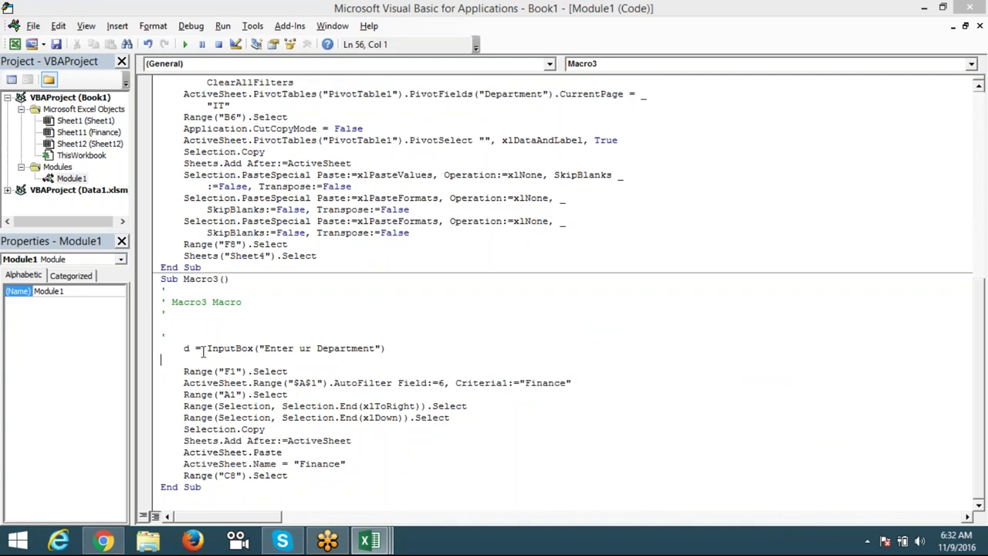
pyautogui.moveTo(206, 348); pyautogui.dragTo(392, 353)
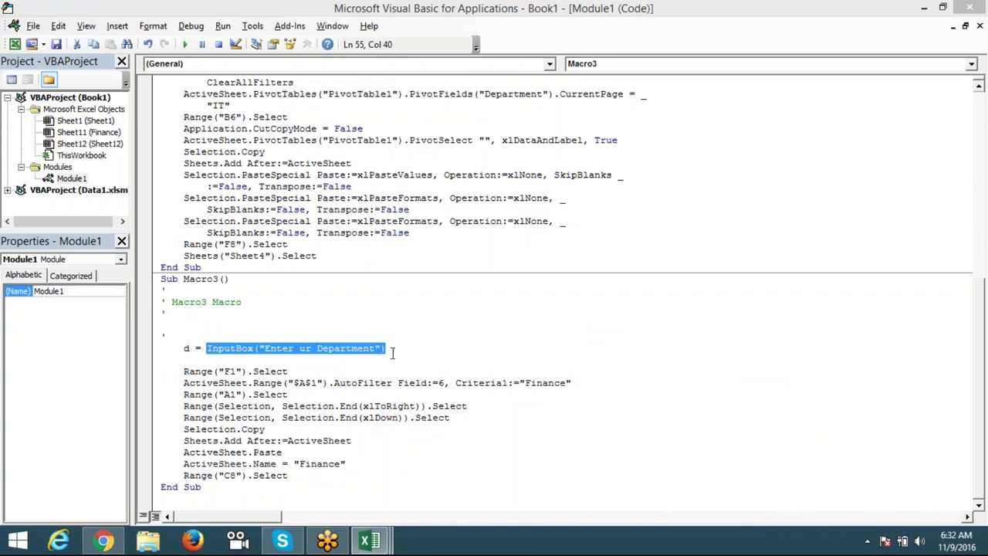
pyautogui.doubleClick(185, 348)
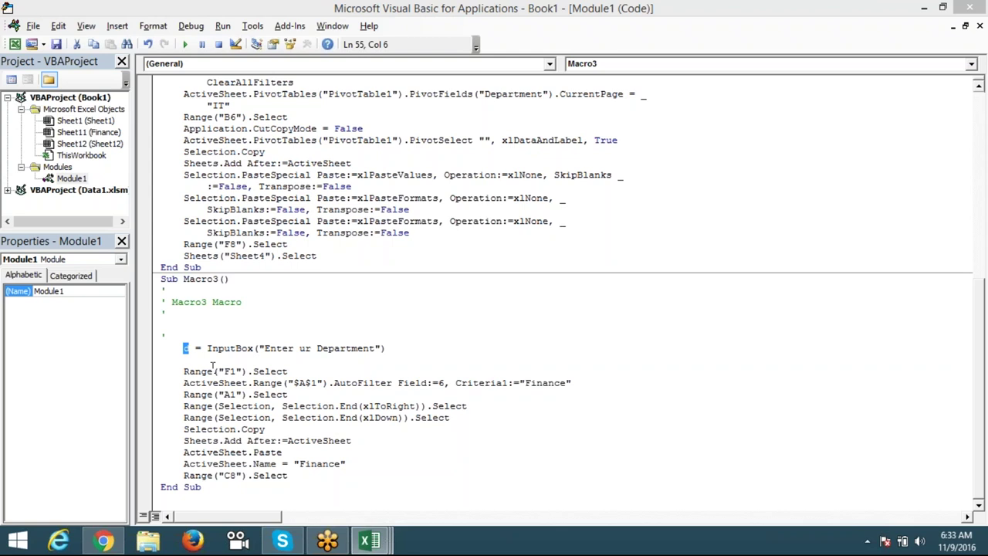
pyautogui.write('d')
pyautogui.click(201, 361)
pyautogui.moveTo(207, 348); pyautogui.dragTo(385, 348)
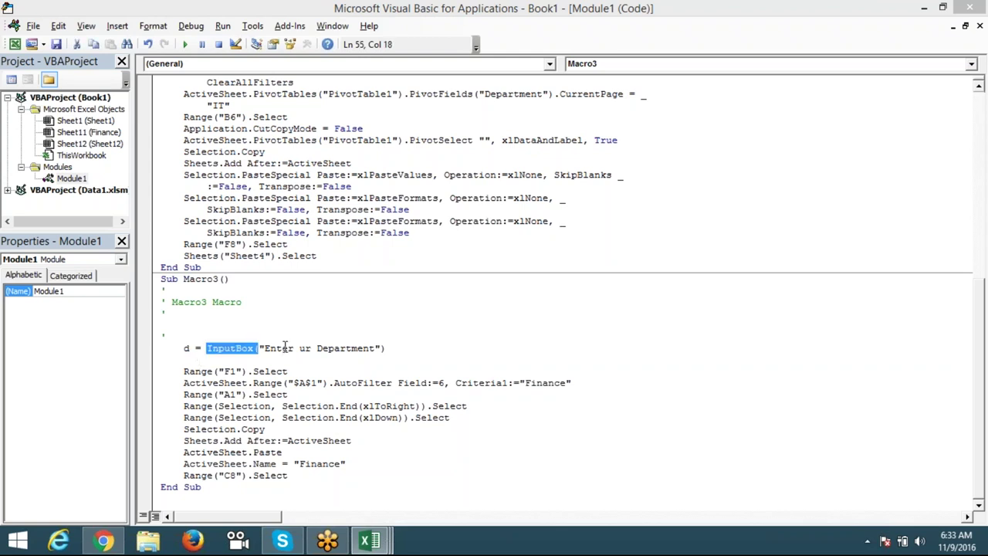
pyautogui.doubleClick(187, 351)
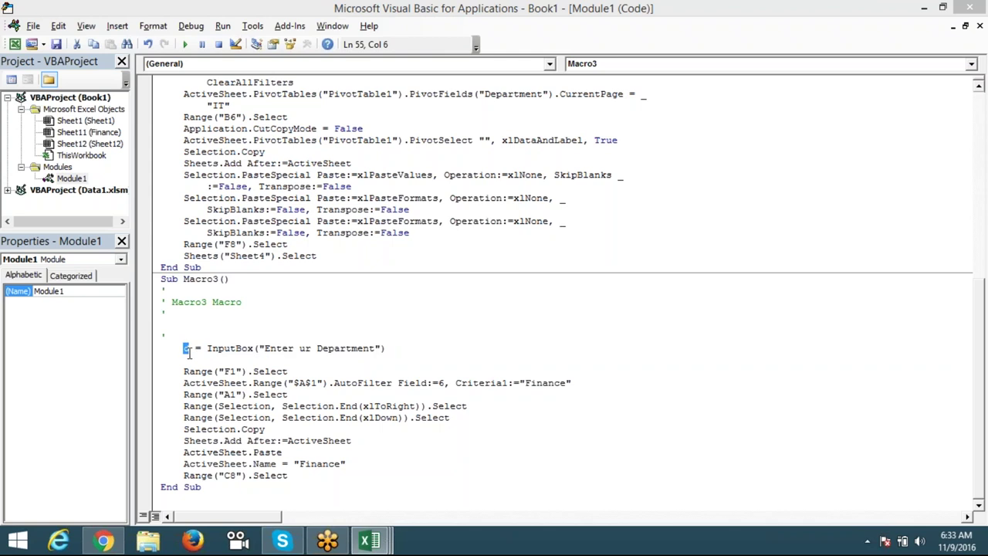
# Step: Replace "Finance" with d in the AutoFilter Criteria1 and the ActiveSheet.Name line
pyautogui.moveTo(519, 383); pyautogui.dragTo(578, 382)
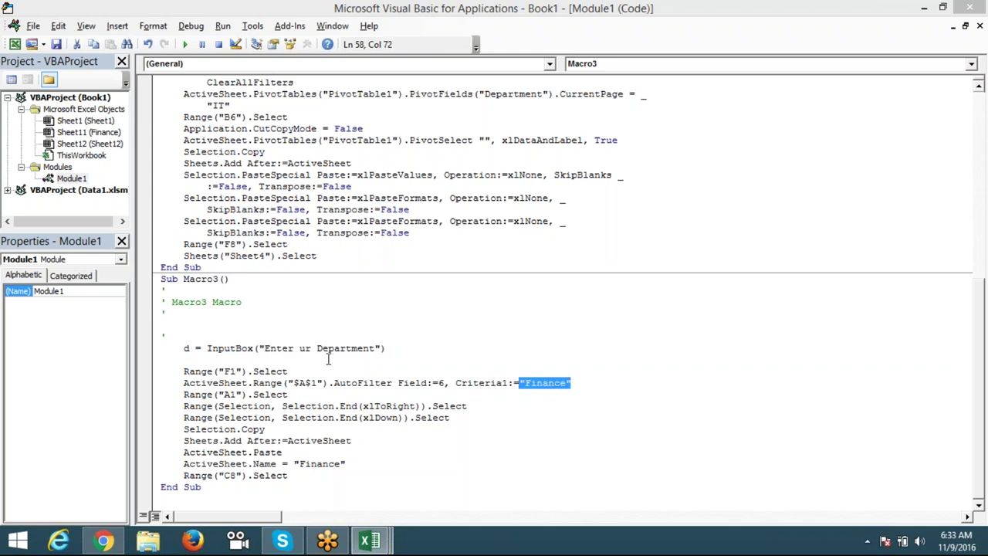
pyautogui.write('d')
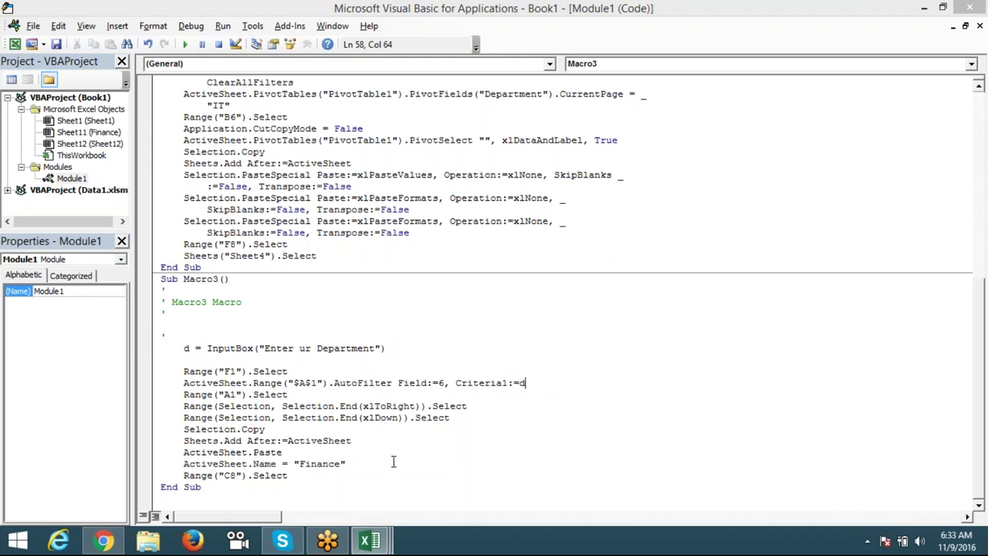
pyautogui.click(394, 452)
pyautogui.moveTo(293, 463); pyautogui.dragTo(357, 468)
pyautogui.write('d')
pyautogui.click(340, 473)
pyautogui.click(316, 417)
pyautogui.click(267, 429)
pyautogui.hotkey('alt', 'F11')
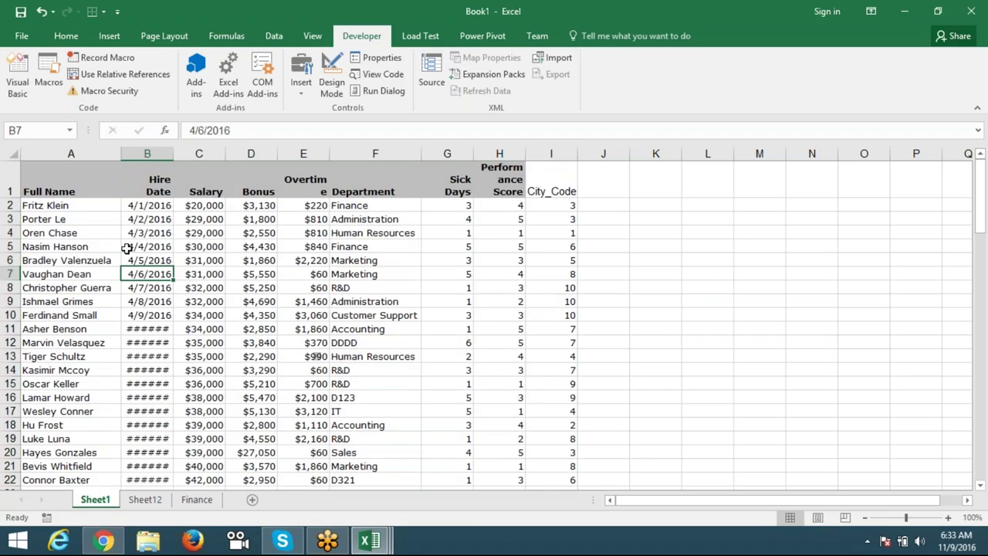
# Step: Run Macro3 from the Macros list with department IT and review the new IT employee sheet
pyautogui.click(57, 86)
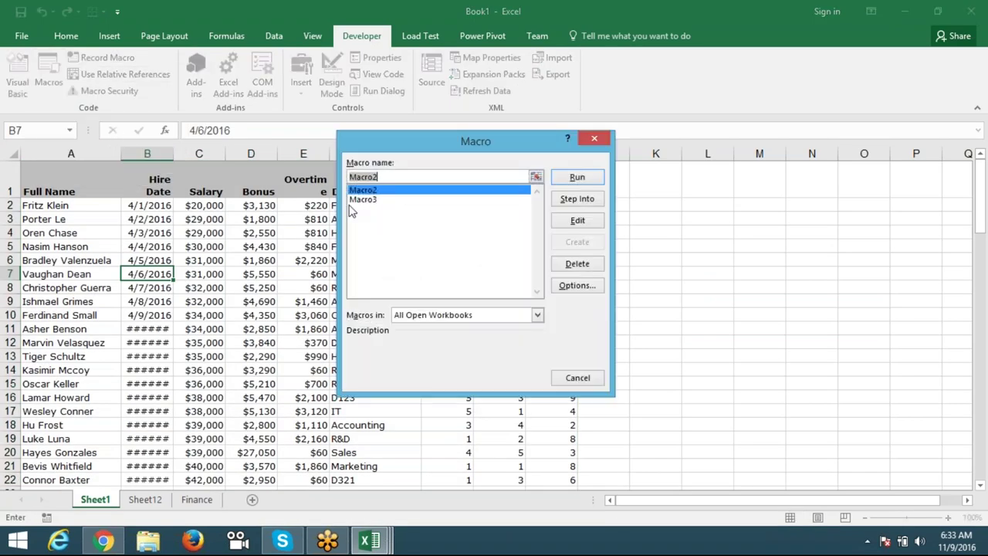
pyautogui.click(363, 199)
pyautogui.click(577, 177)
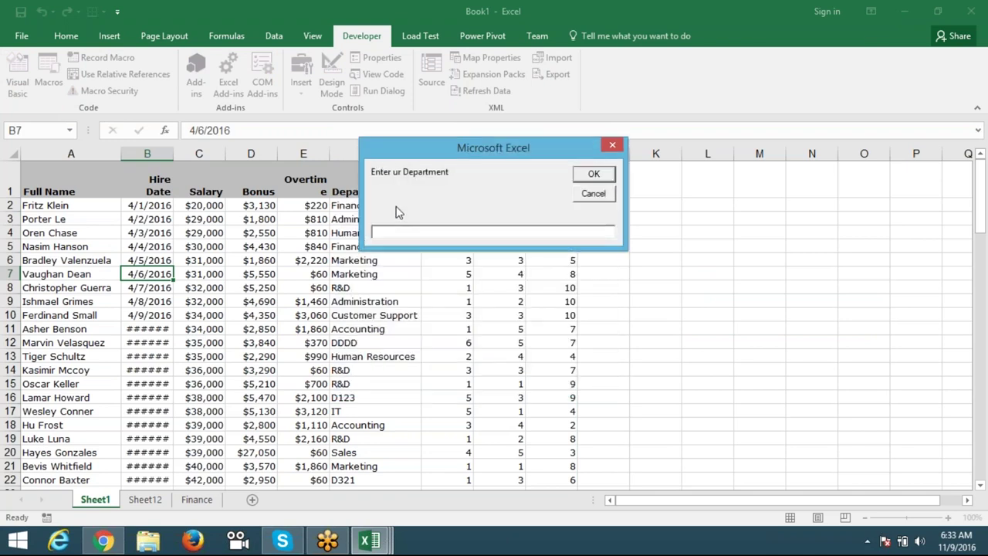
pyautogui.moveTo(410, 153); pyautogui.dragTo(389, 152)
pyautogui.write('I')
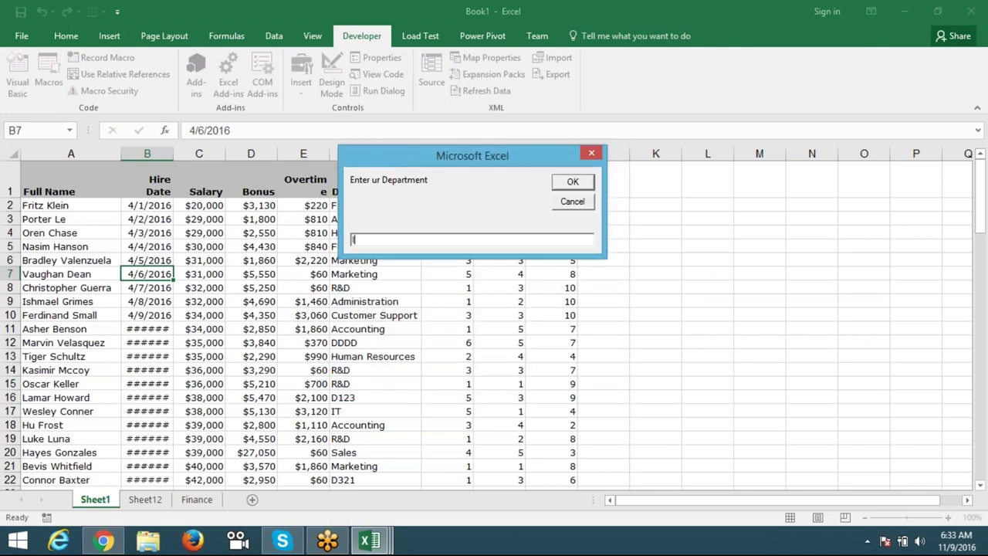
pyautogui.write('T')
pyautogui.click(573, 185)
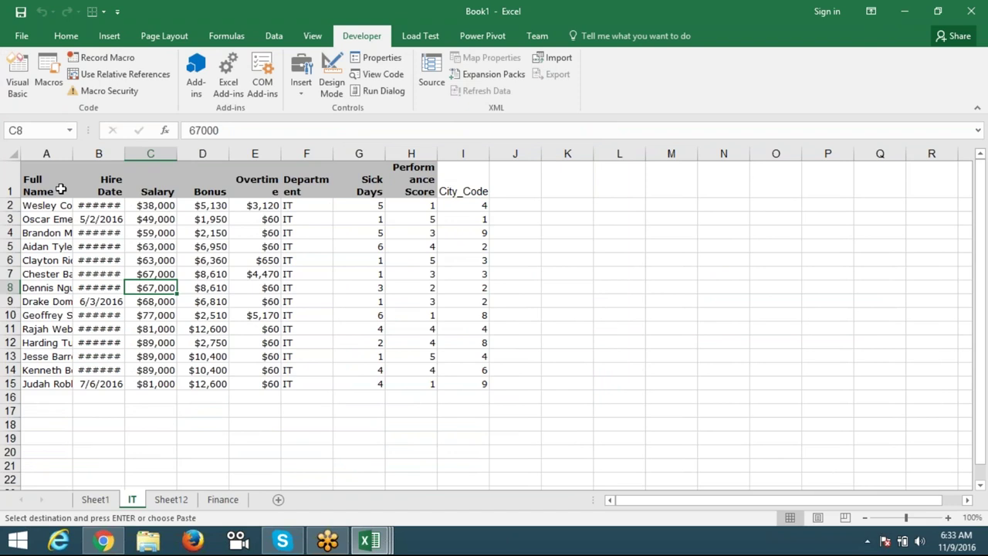
pyautogui.moveTo(61, 188)
pyautogui.mouseDown()
pyautogui.moveTo(481, 374)
pyautogui.moveTo(480, 385)
pyautogui.mouseUp()
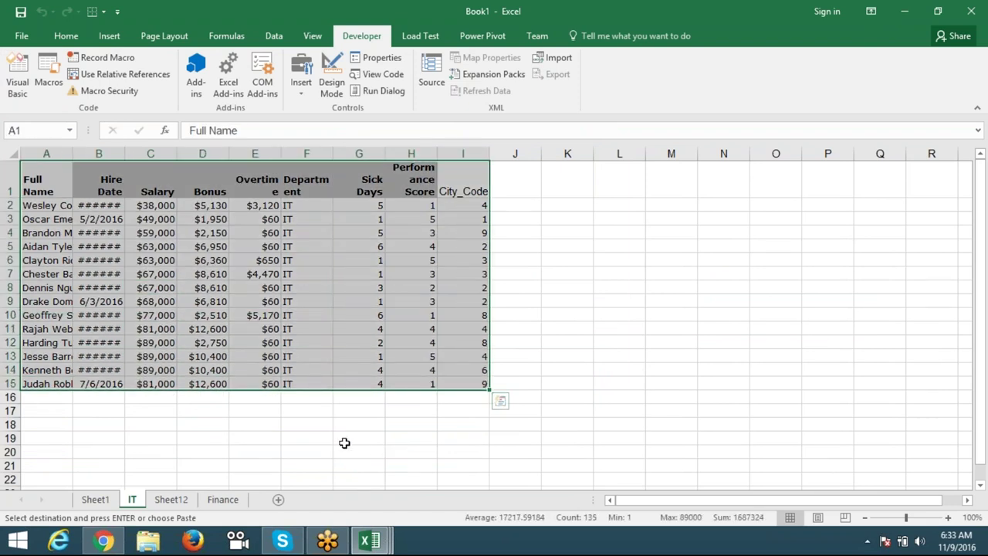
pyautogui.moveTo(282, 540)
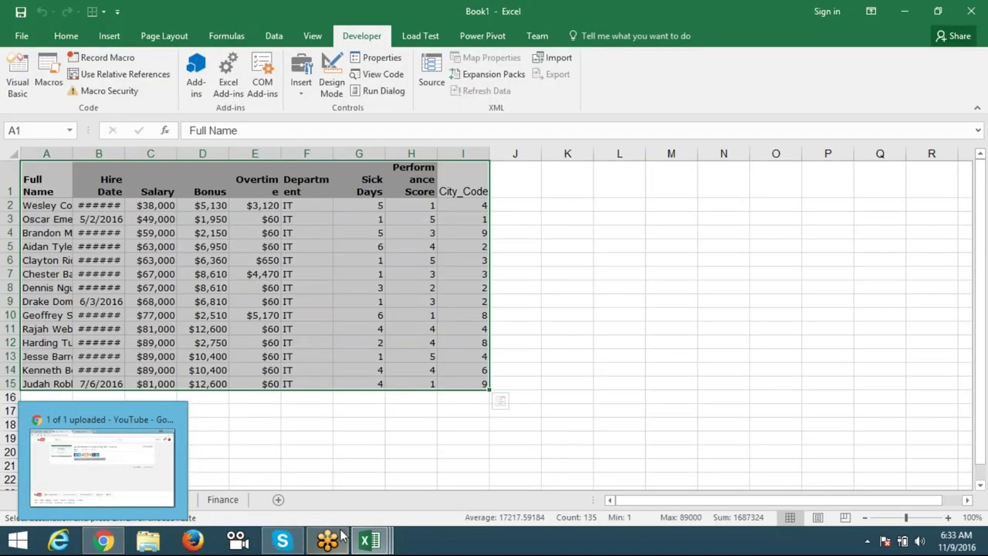
pyautogui.moveTo(327, 540)
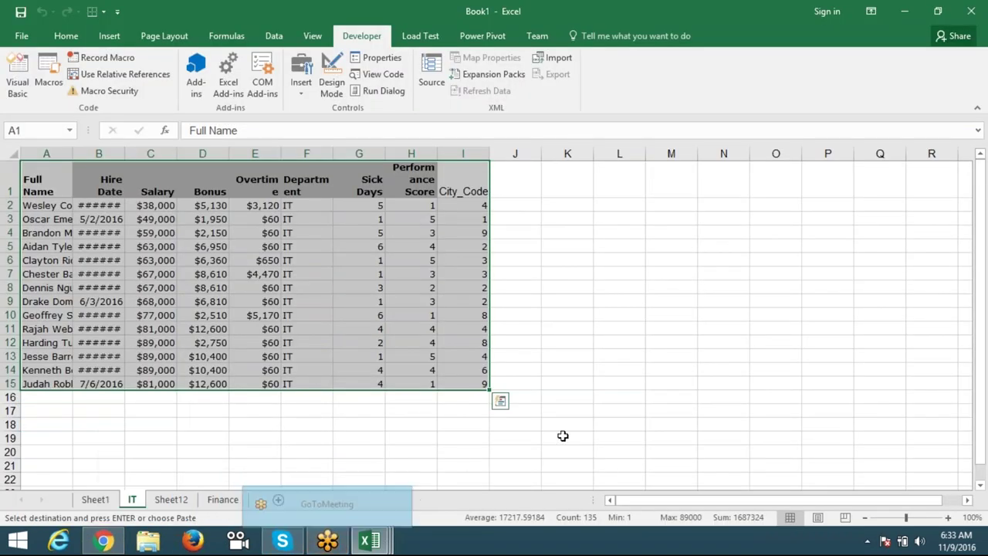
pyautogui.click(564, 436)
# Step: Add a new blank sheet after Finance, briefly opening and cancelling Record Macro
pyautogui.click(232, 499)
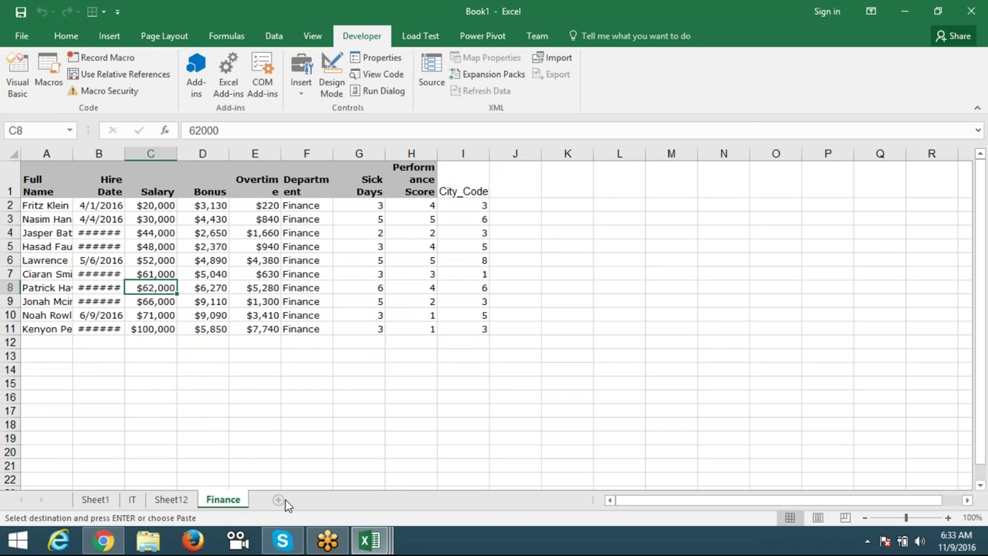
pyautogui.click(279, 499)
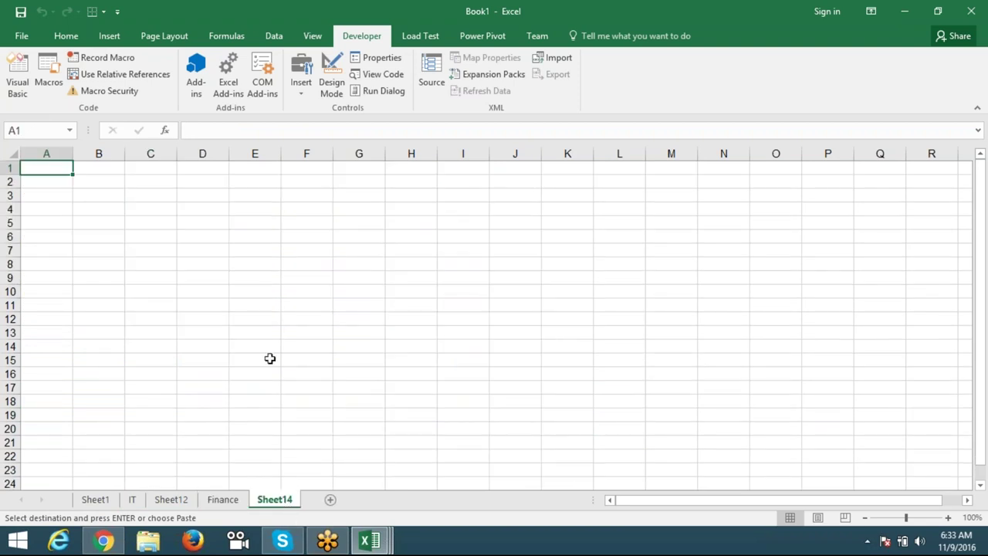
pyautogui.click(111, 249)
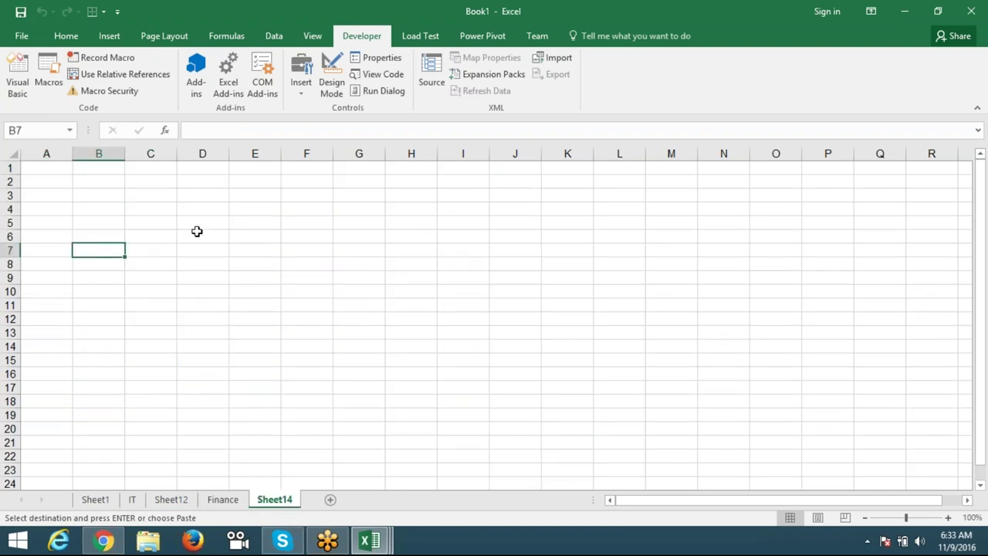
pyautogui.click(196, 231)
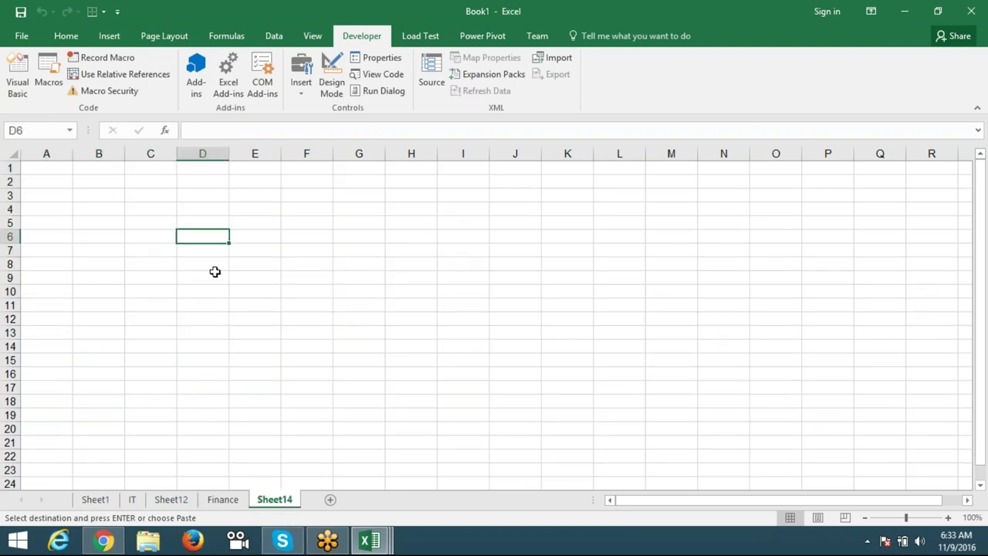
pyautogui.click(103, 57)
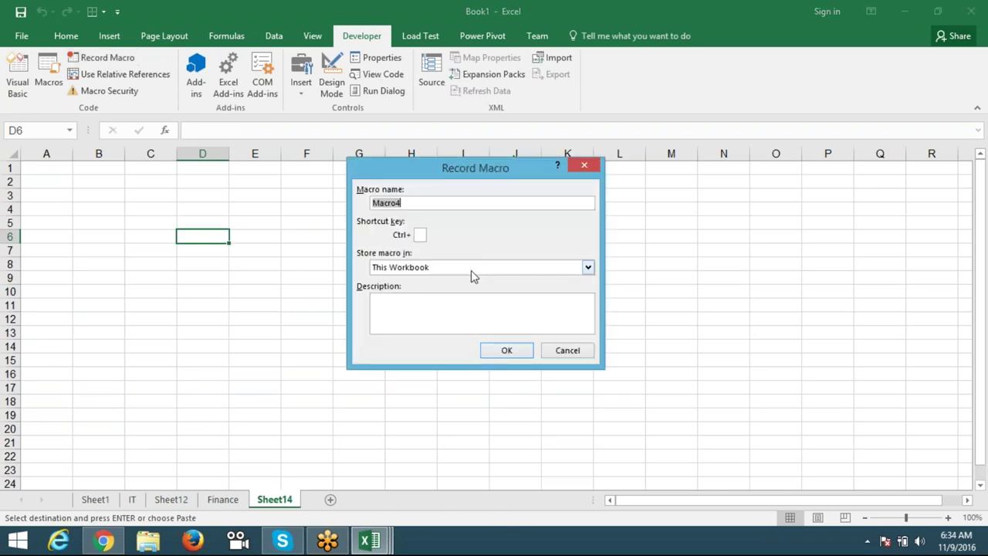
pyautogui.click(567, 349)
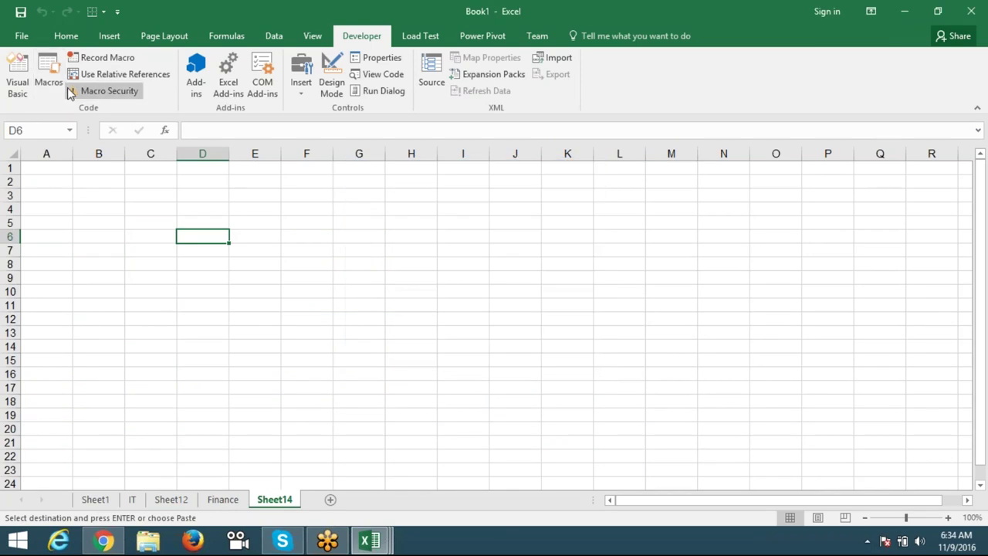
# Step: Enter 'Type Macros' in B2 and 'Public Macros' in C4, removing a stray bracket
pyautogui.click(81, 186)
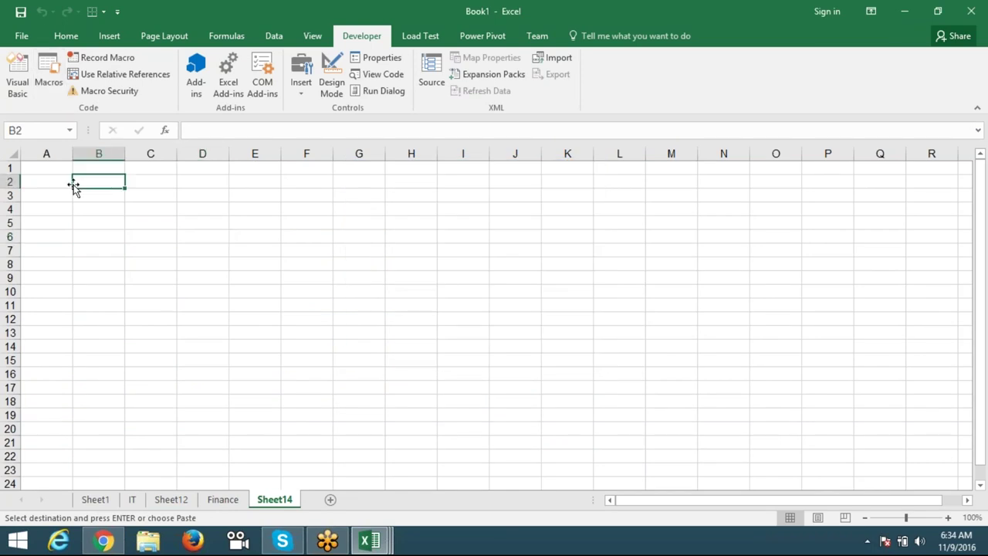
pyautogui.write('Typ')
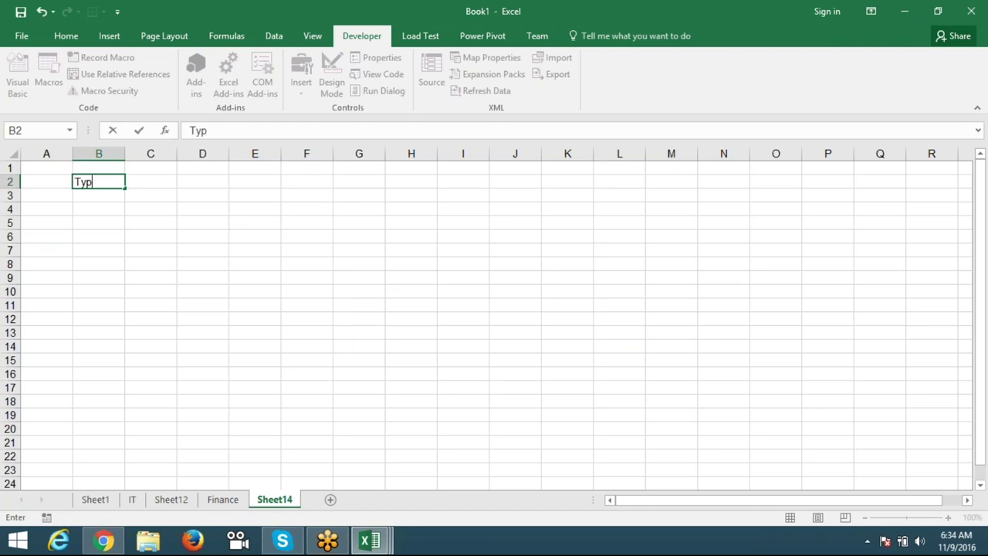
pyautogui.write('e MA')
pyautogui.write('cros')
pyautogui.press('Return')
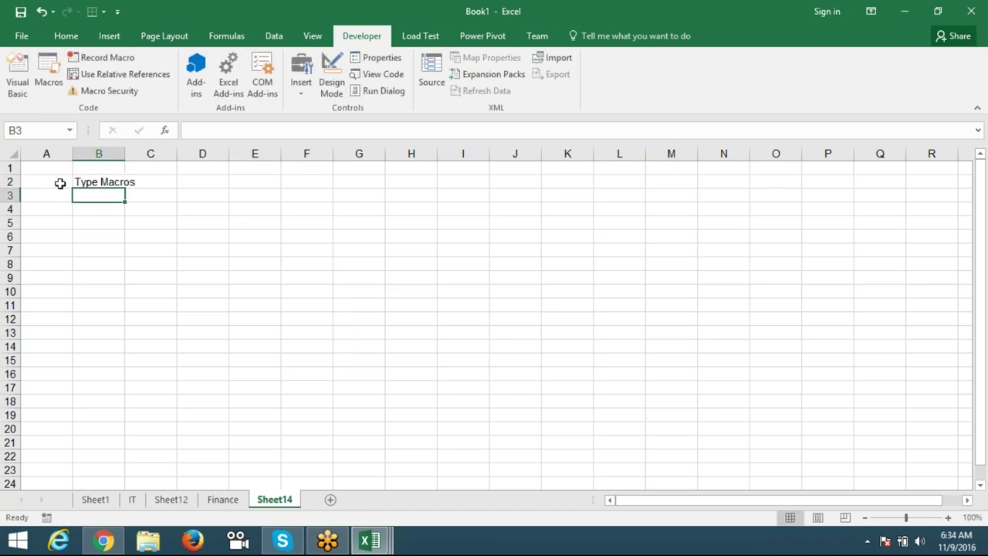
pyautogui.click(132, 247)
pyautogui.click(136, 219)
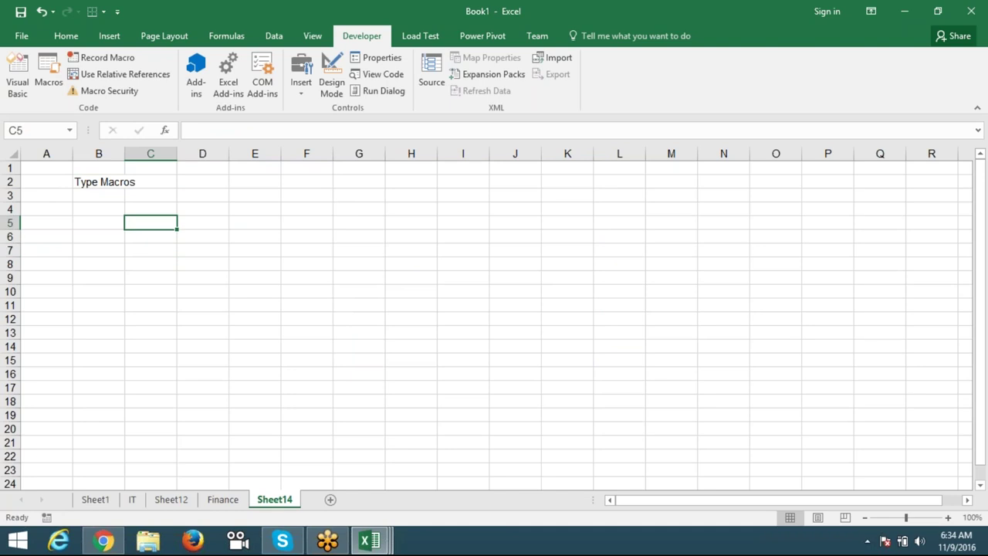
pyautogui.click(139, 207)
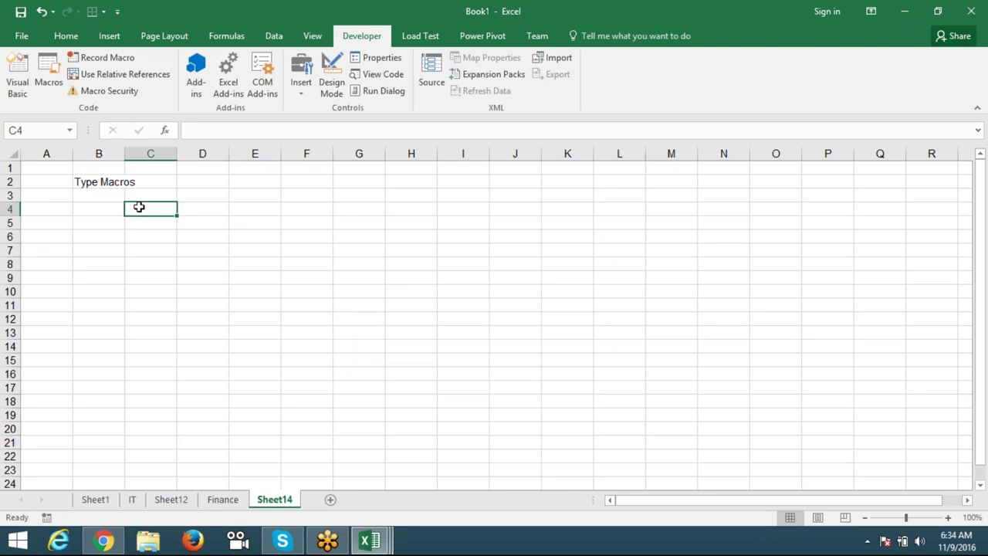
pyautogui.write('Public')
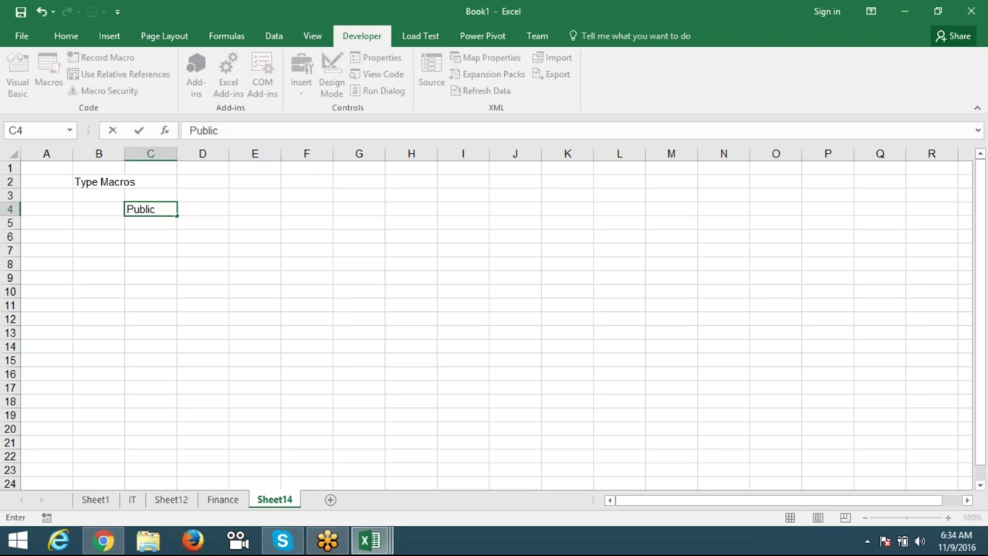
pyautogui.write(' Macr')
pyautogui.write('os]')
pyautogui.press('Return')
pyautogui.press('Up')
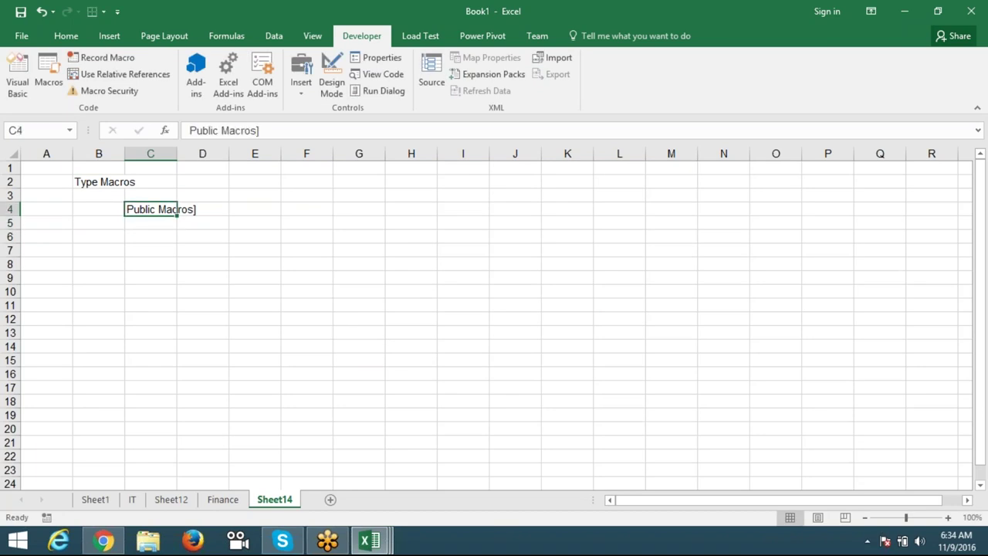
pyautogui.click(271, 132)
pyautogui.press('BackSpace')
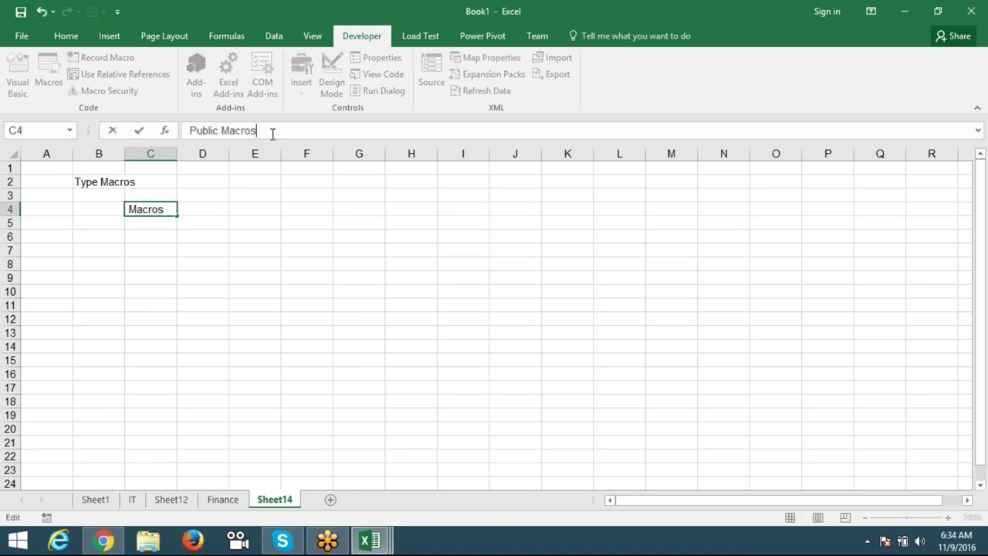
pyautogui.click(306, 209)
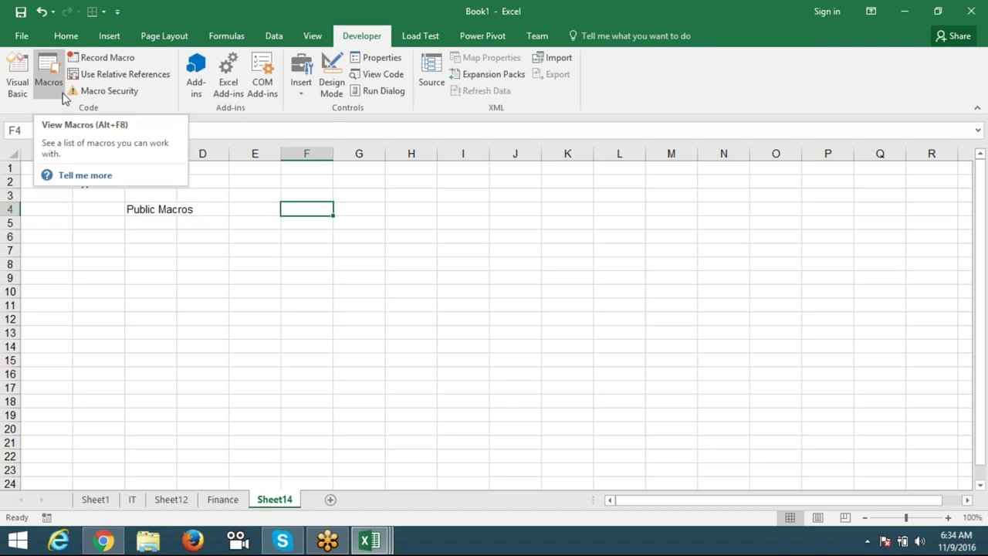
# Step: Check Record Macro's Store macro in options, keep This Workbook, and cancel without recording
pyautogui.click(101, 57)
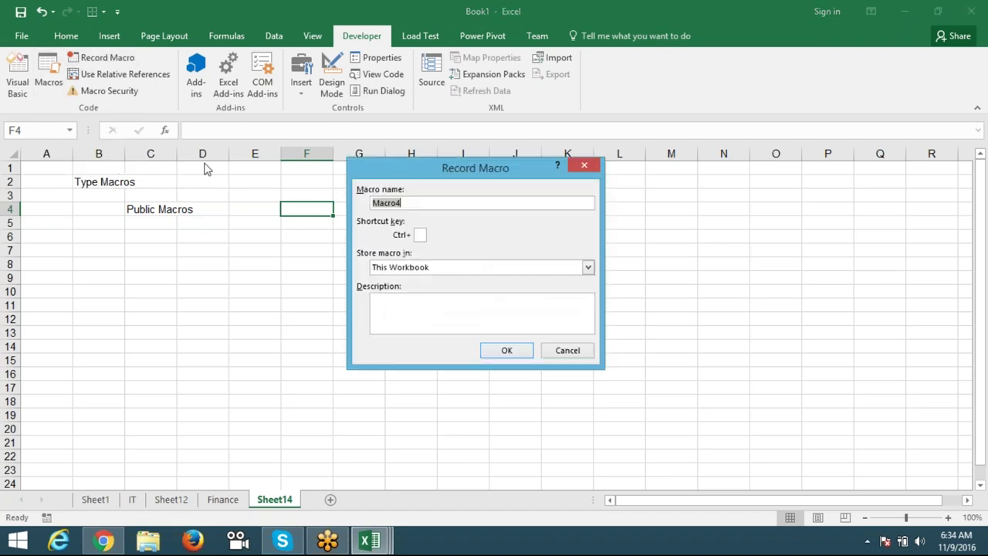
pyautogui.click(398, 267)
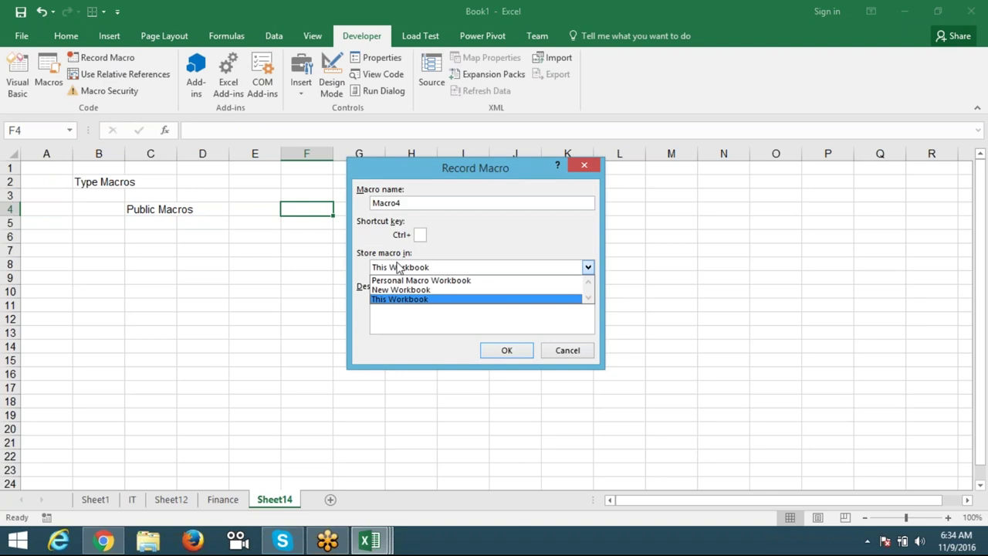
pyautogui.click(459, 238)
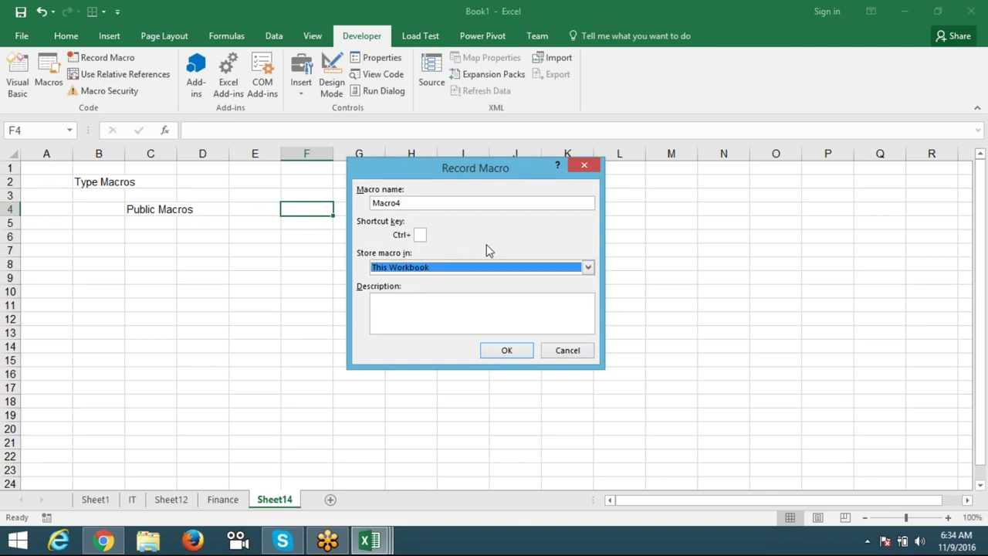
pyautogui.click(579, 355)
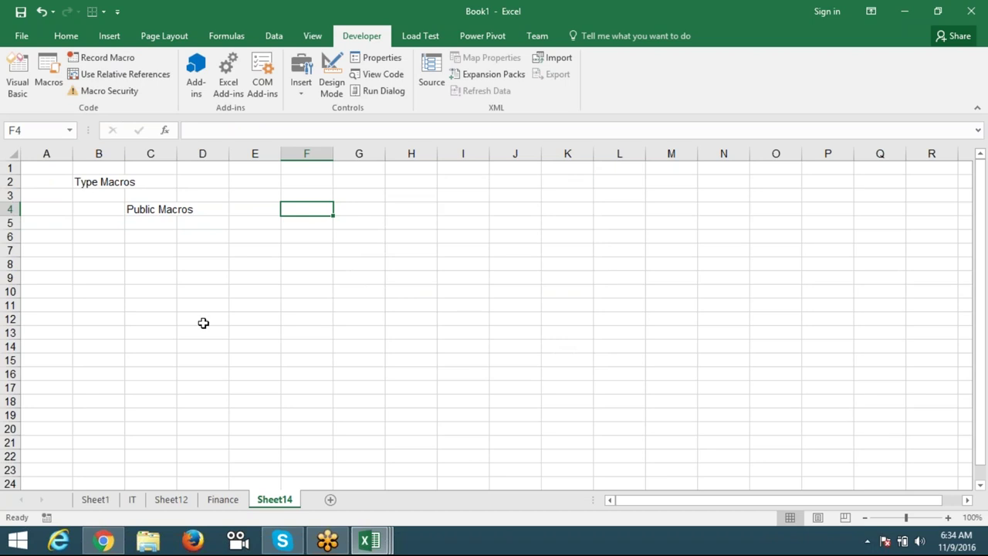
pyautogui.click(371, 542)
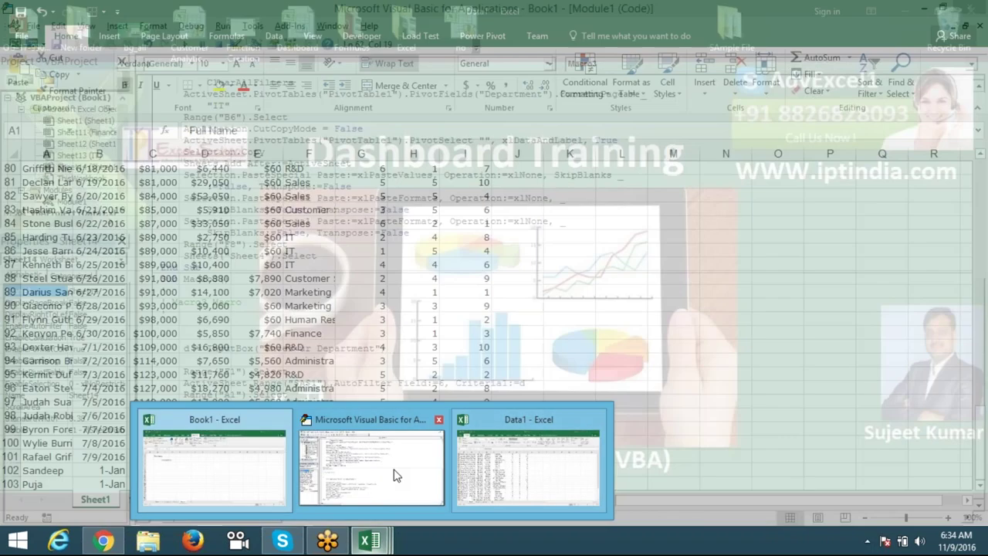
pyautogui.click(392, 474)
pyautogui.scroll(3, 328, 412)
pyautogui.scroll(4, 330, 421)
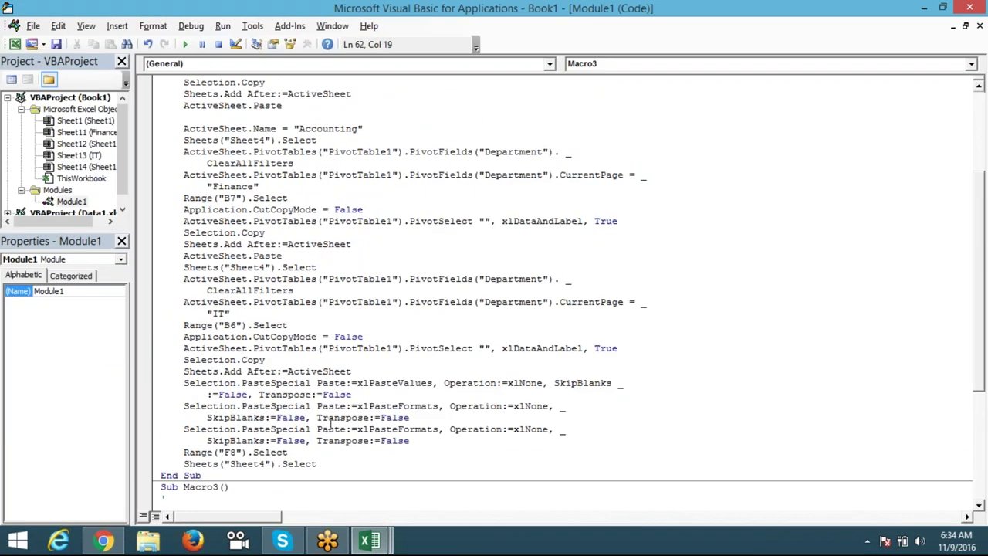
pyautogui.scroll(2, 332, 432)
pyautogui.scroll(2, 334, 444)
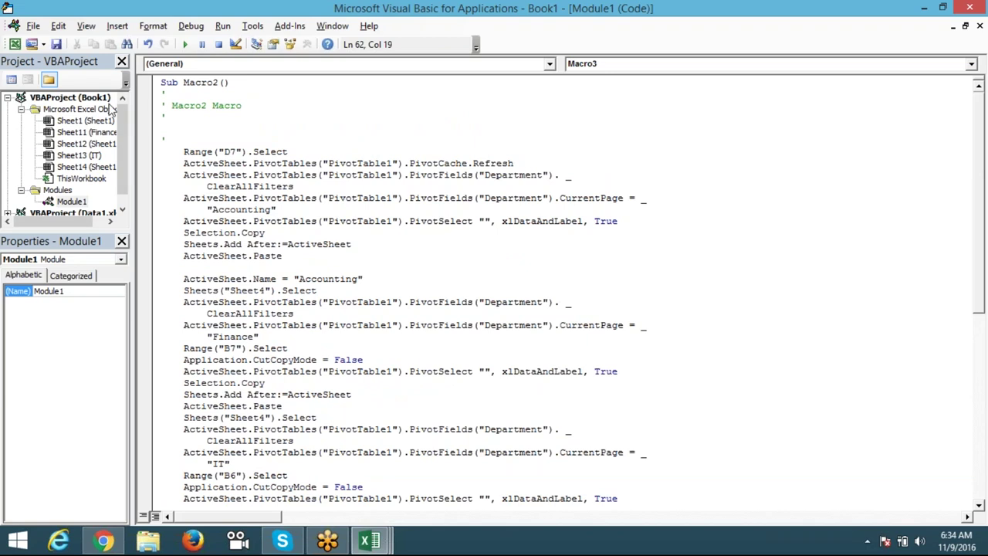
pyautogui.scroll(-2, 230, 324)
pyautogui.scroll(-2, 230, 324)
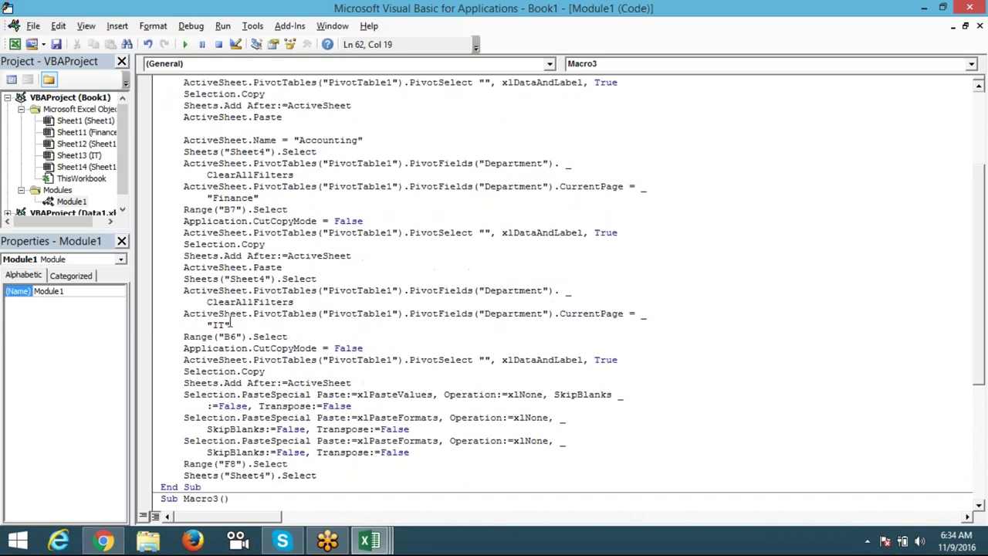
pyautogui.scroll(-5, 230, 324)
pyautogui.scroll(-1, 230, 324)
pyautogui.scroll(3, 230, 324)
pyautogui.scroll(3, 230, 312)
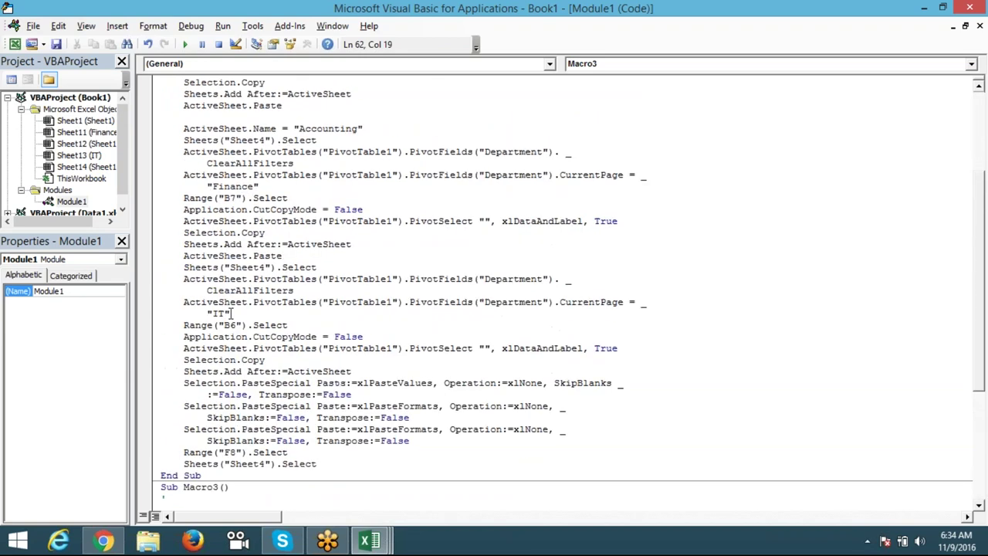
pyautogui.scroll(1, 231, 313)
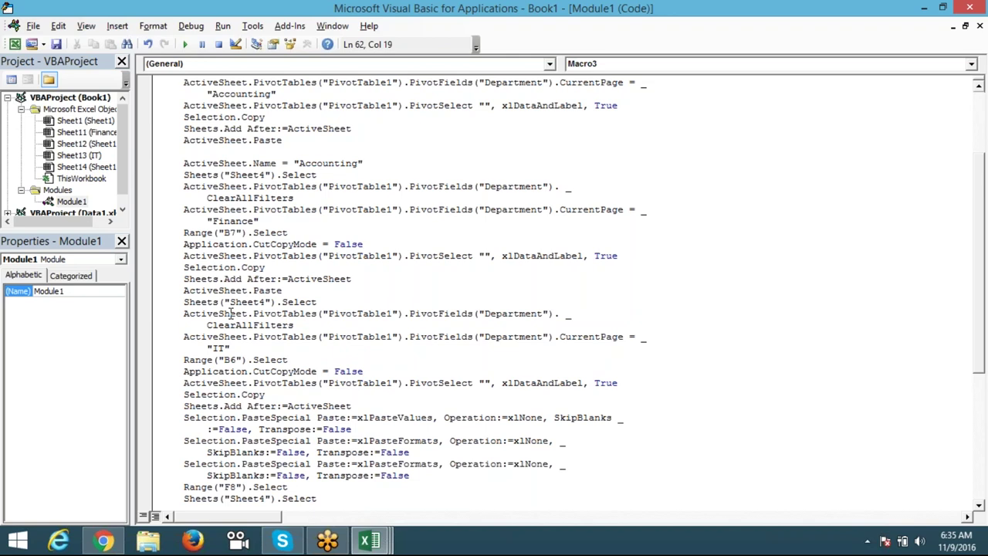
pyautogui.hotkey('alt', 'F11')
# Step: Switch between the Book1 and Data1 windows, then view the Macros list and close it
pyautogui.click(360, 280)
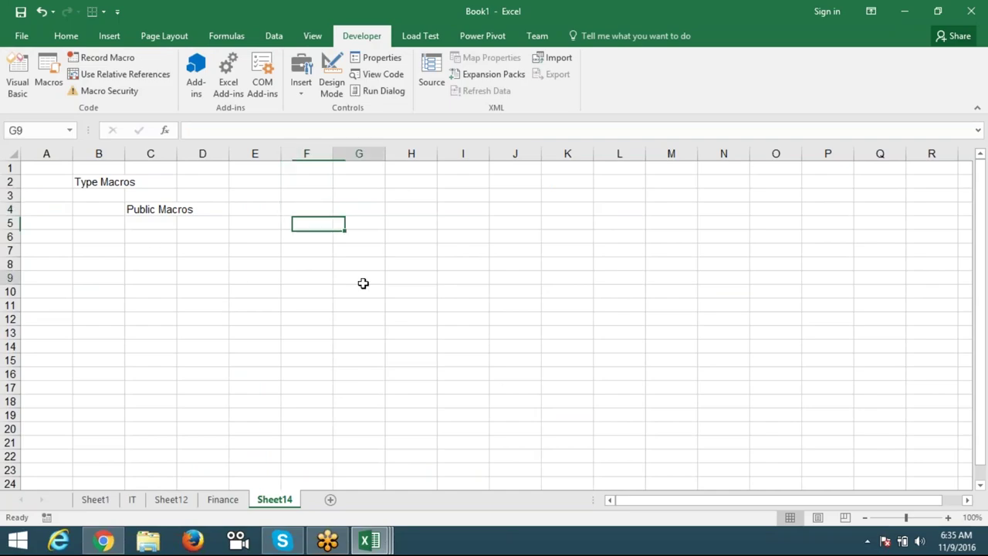
pyautogui.click(370, 540)
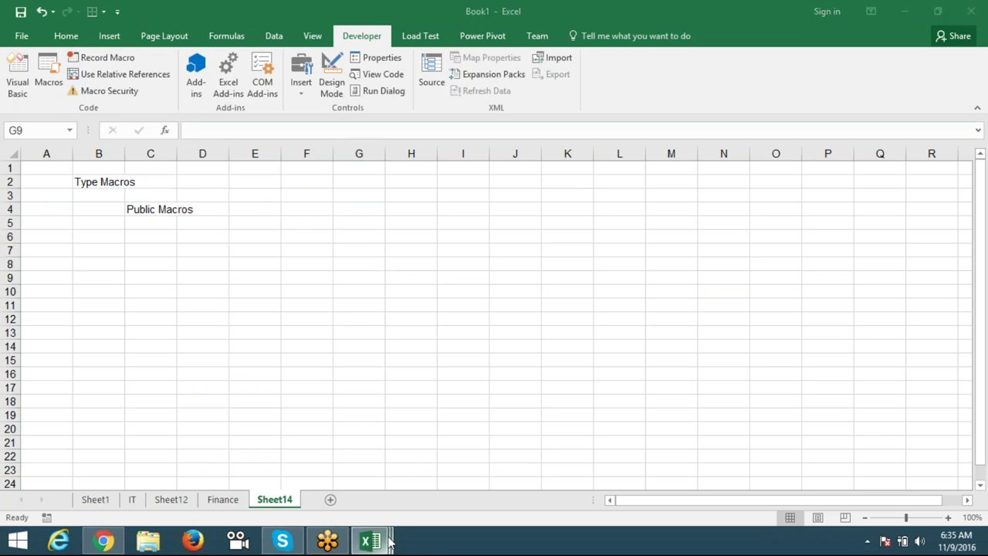
pyautogui.click(254, 494)
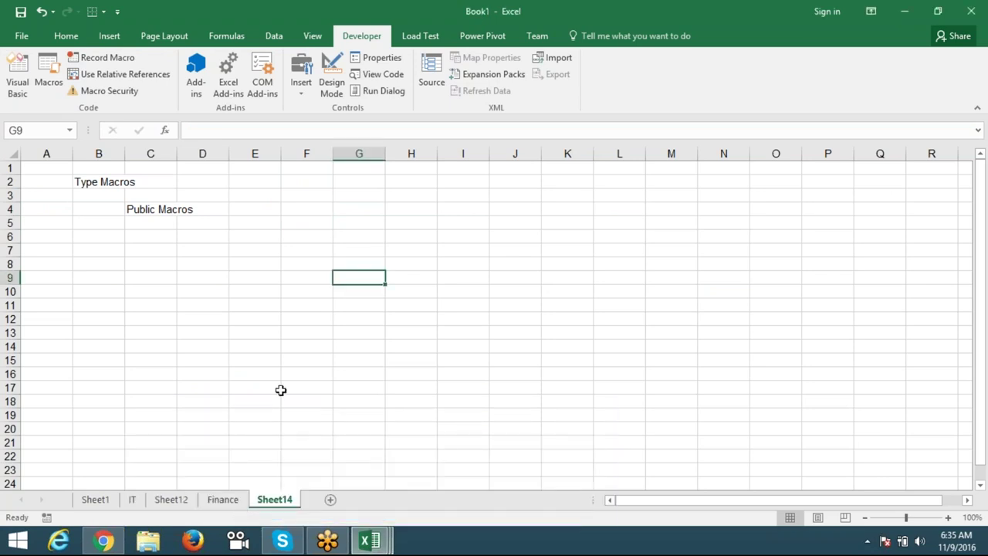
pyautogui.click(370, 541)
pyautogui.click(502, 478)
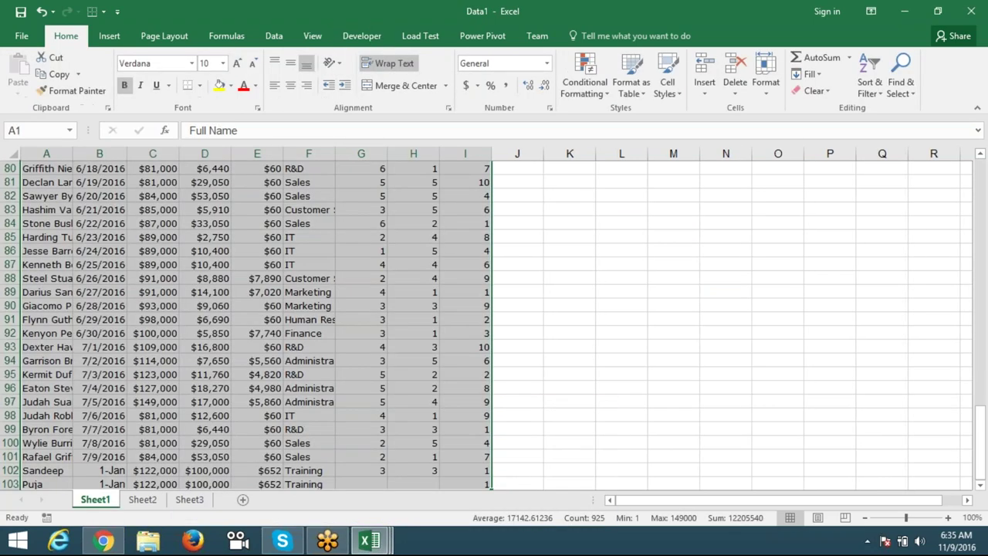
pyautogui.click(369, 39)
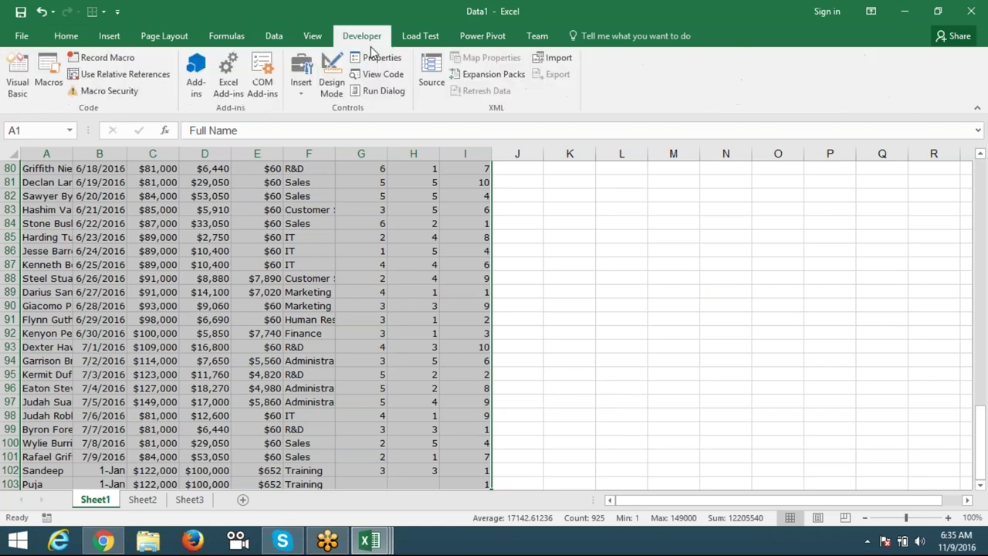
pyautogui.click(49, 77)
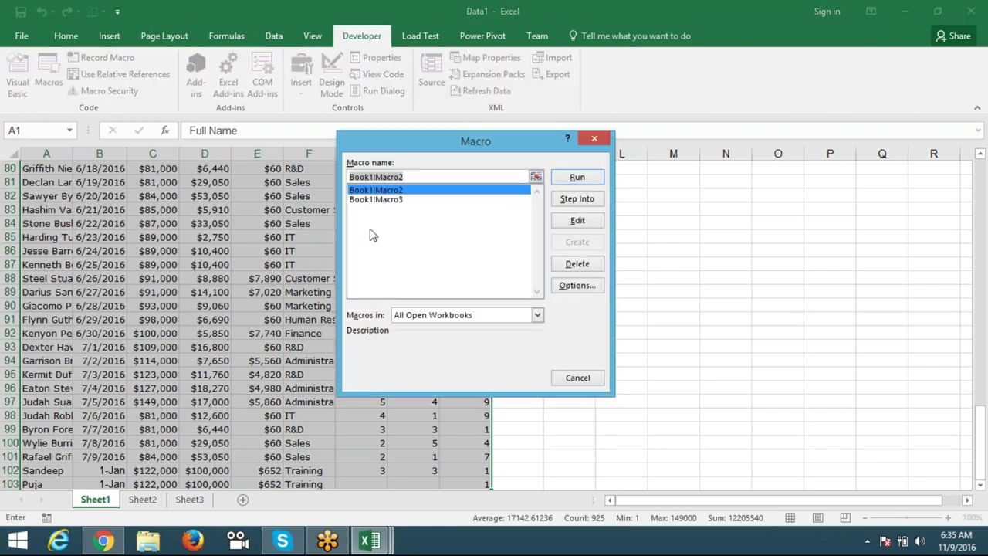
pyautogui.press('Escape')
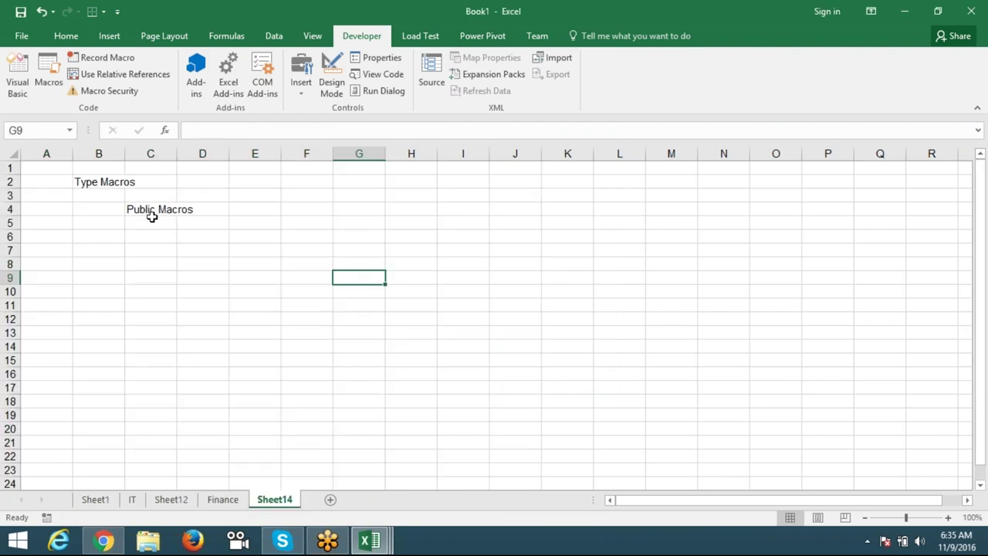
# Step: Enter 'Private' in C7 and 'Personal Macros' in D8 on Sheet14, correcting the 'Macrs' typo
pyautogui.click(152, 215)
pyautogui.click(146, 239)
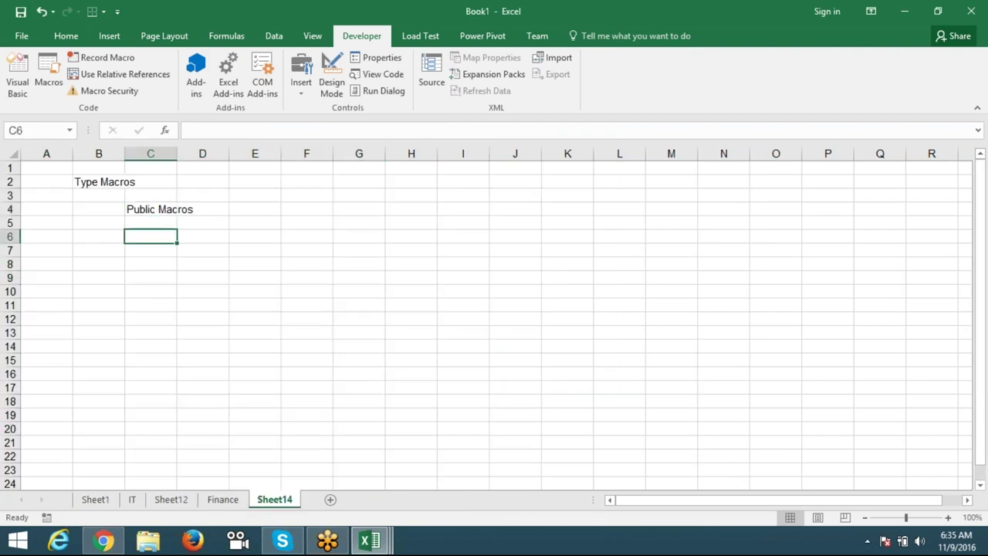
pyautogui.click(147, 250)
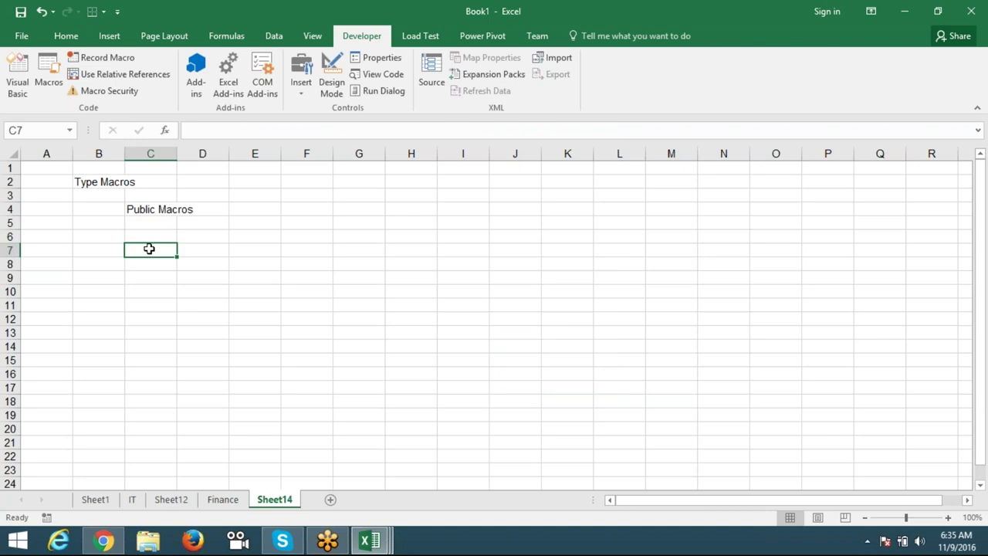
pyautogui.write('Priv')
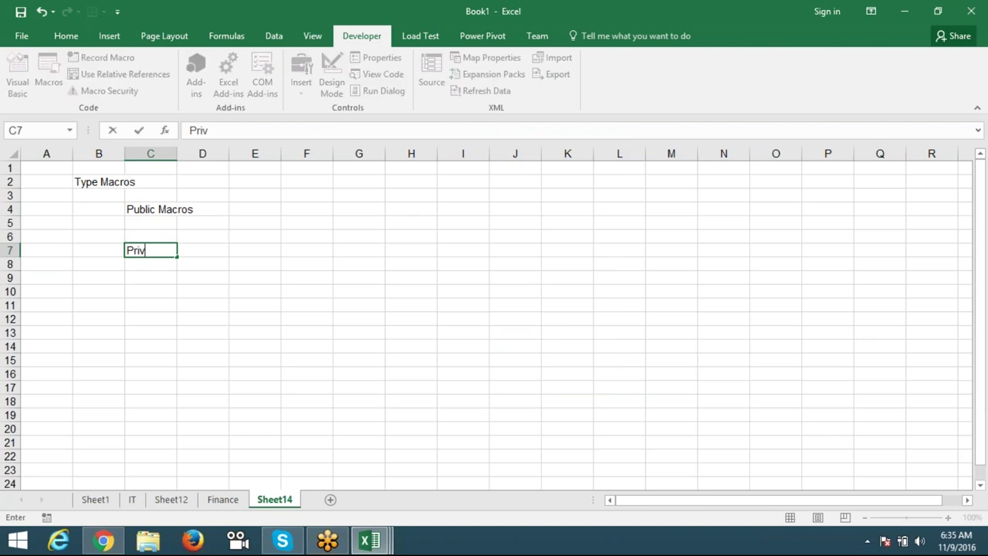
pyautogui.write('ate')
pyautogui.click(754, 223)
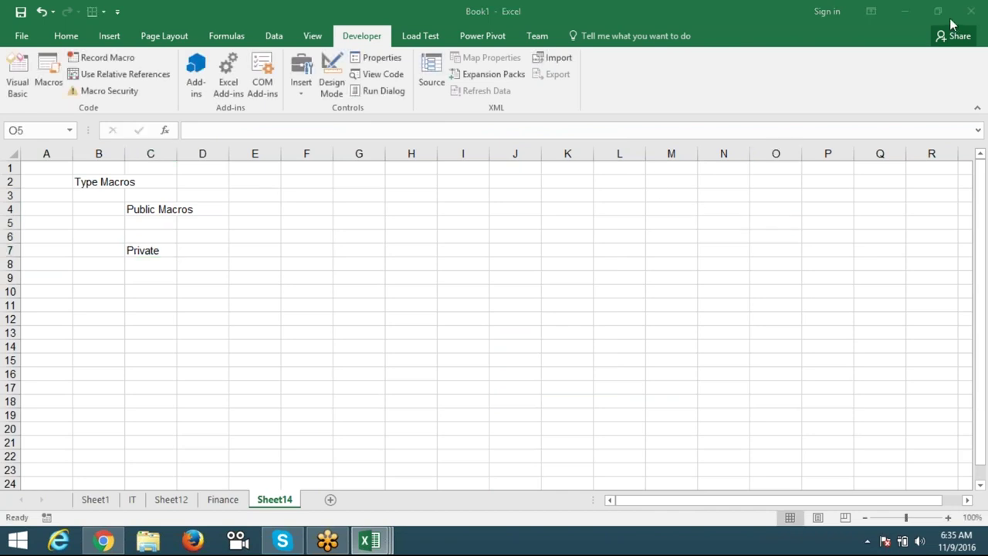
pyautogui.click(951, 24)
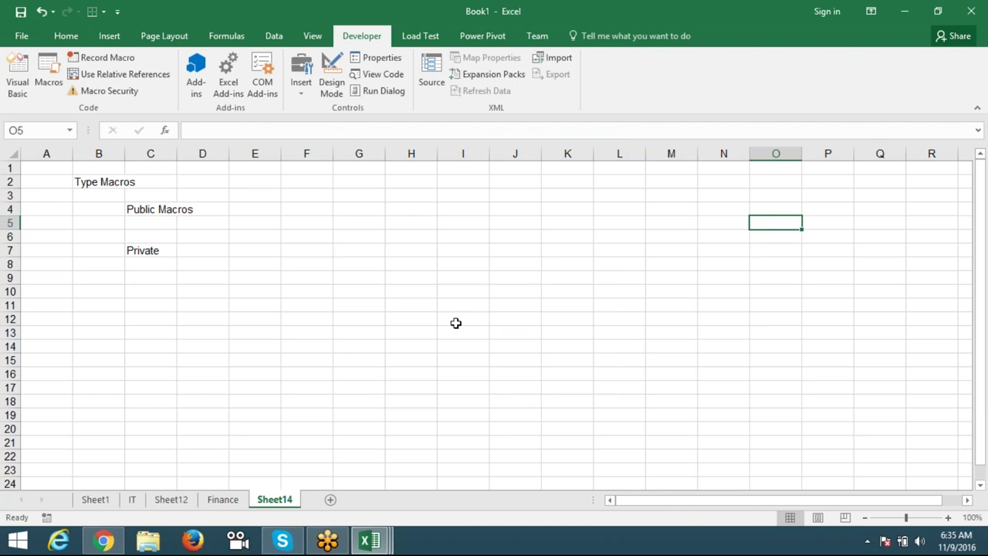
pyautogui.click(209, 266)
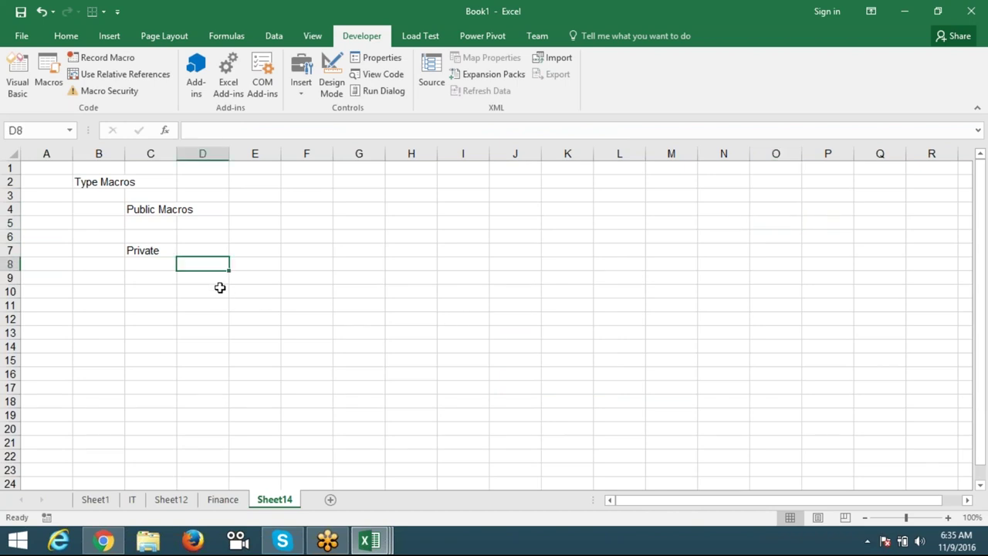
pyautogui.write('Pe')
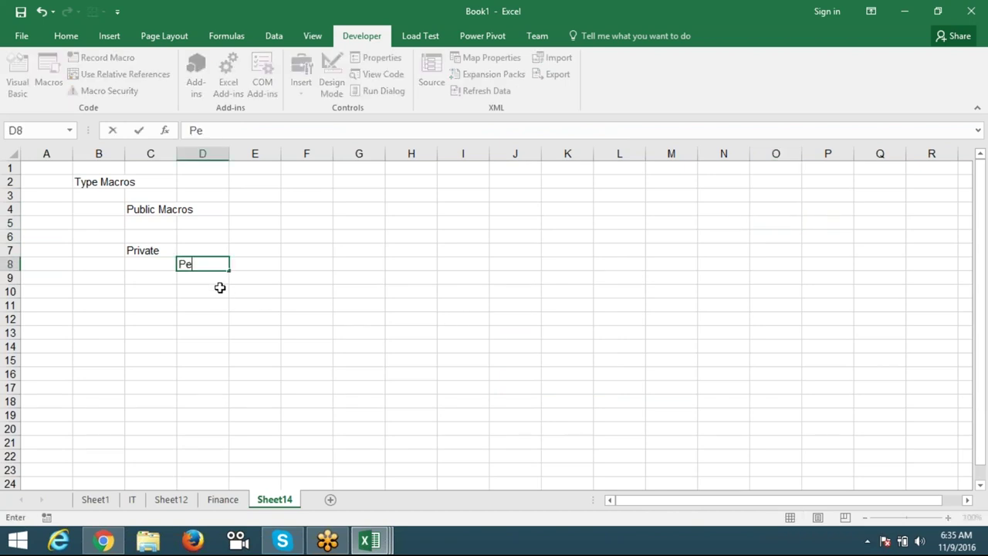
pyautogui.write('rsonal ')
pyautogui.write('Macrs')
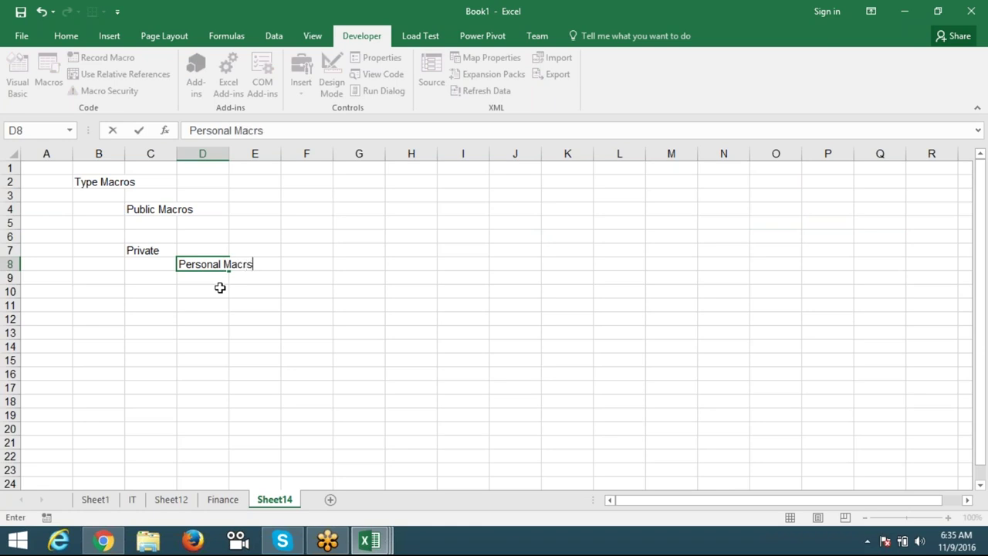
pyautogui.press('BackSpace')
pyautogui.press('BackSpace')
pyautogui.write('ros')
pyautogui.press('Return')
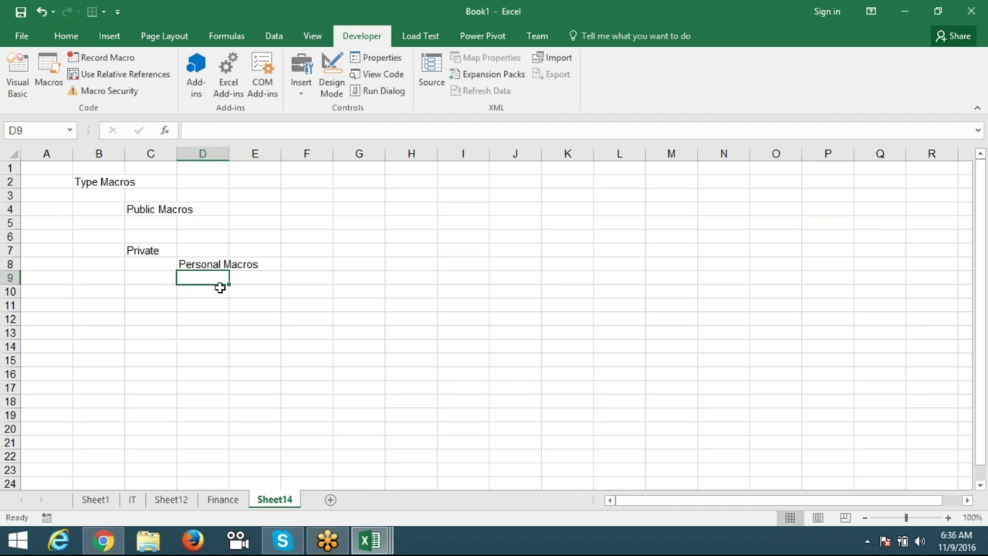
pyautogui.click(373, 357)
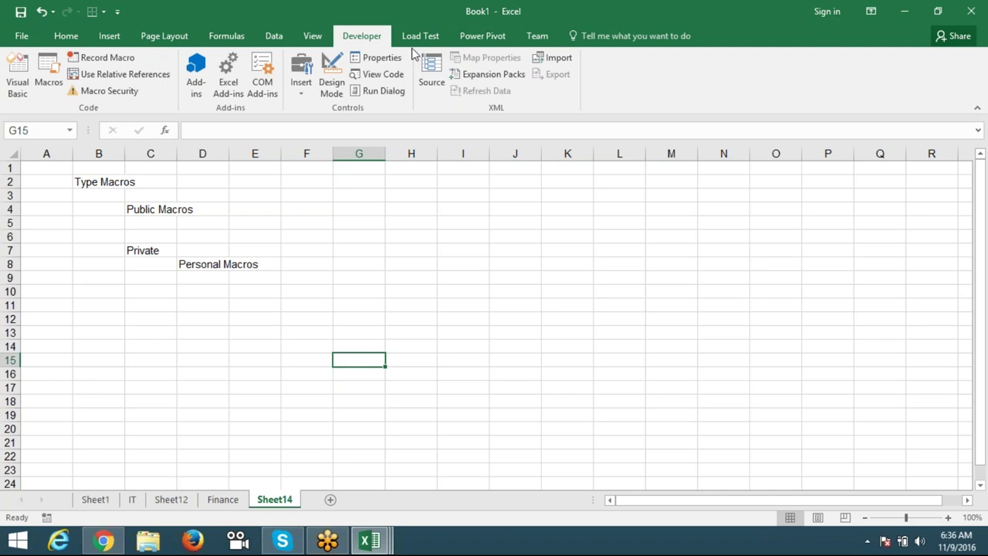
# Step: View and close the Macros list in Book1, then open and dismiss it again from Data1
pyautogui.click(48, 85)
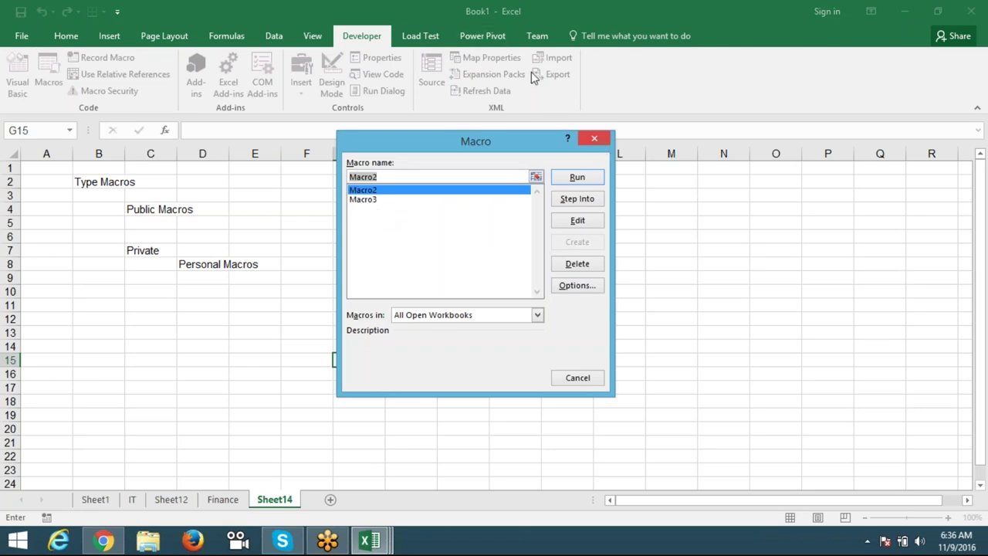
pyautogui.click(589, 140)
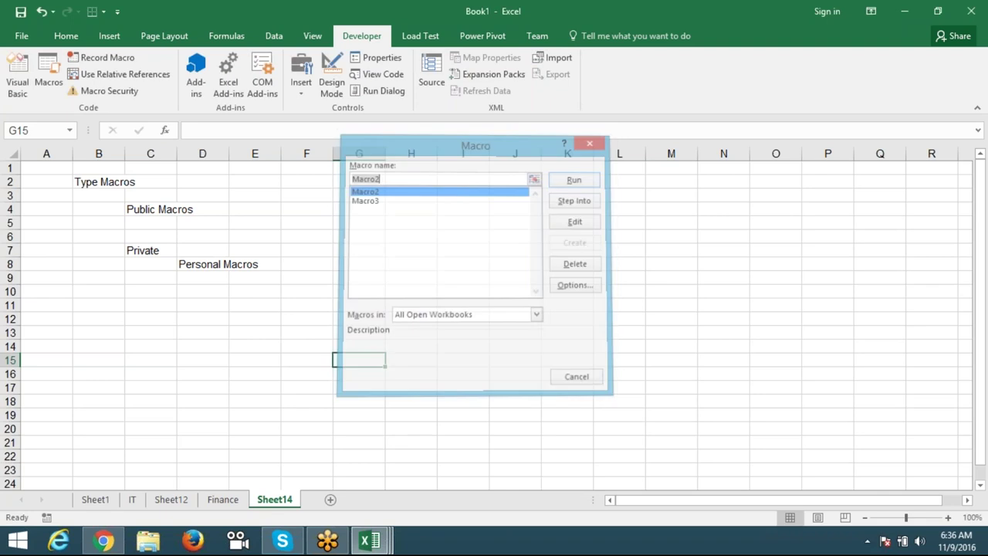
pyautogui.moveTo(388, 544)
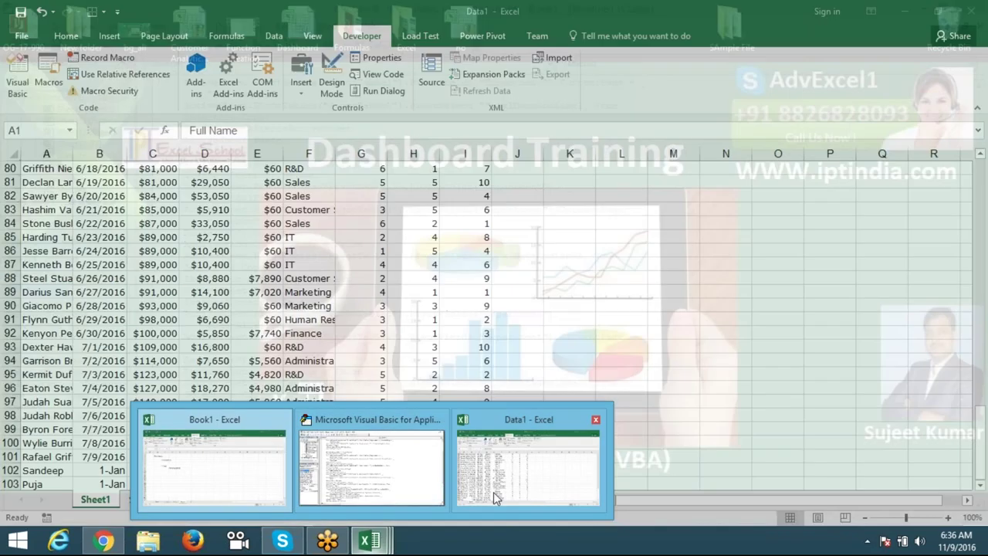
pyautogui.click(493, 490)
pyautogui.click(557, 291)
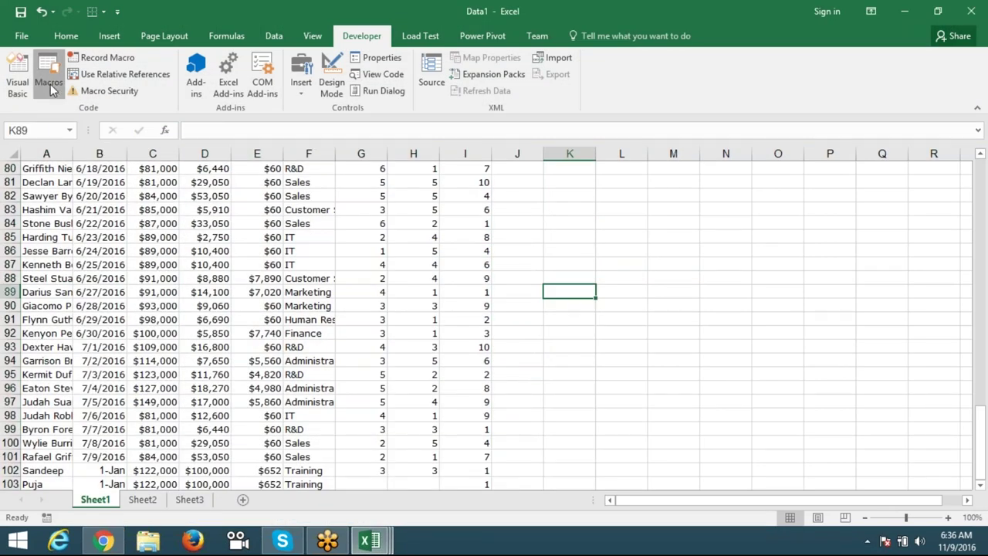
pyautogui.click(48, 73)
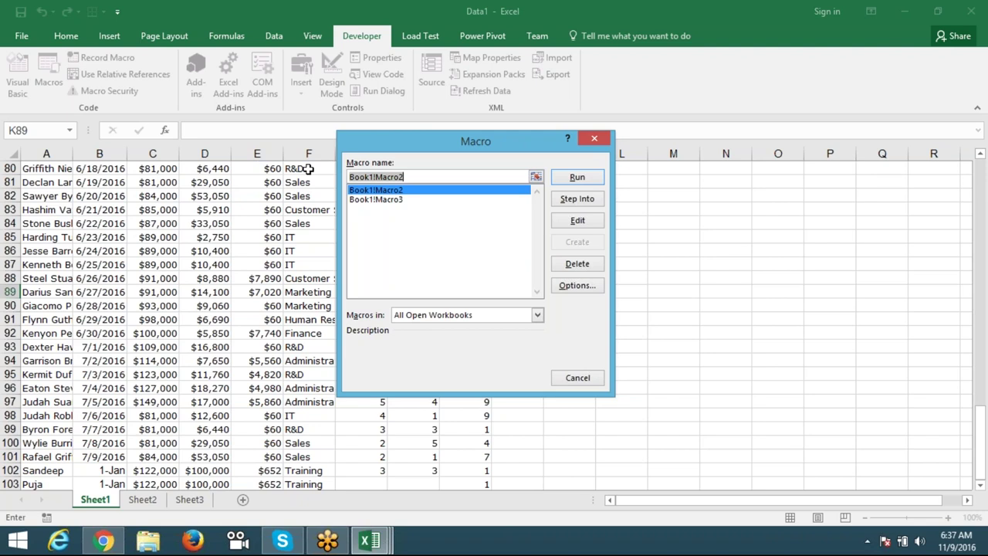
pyautogui.press('Escape')
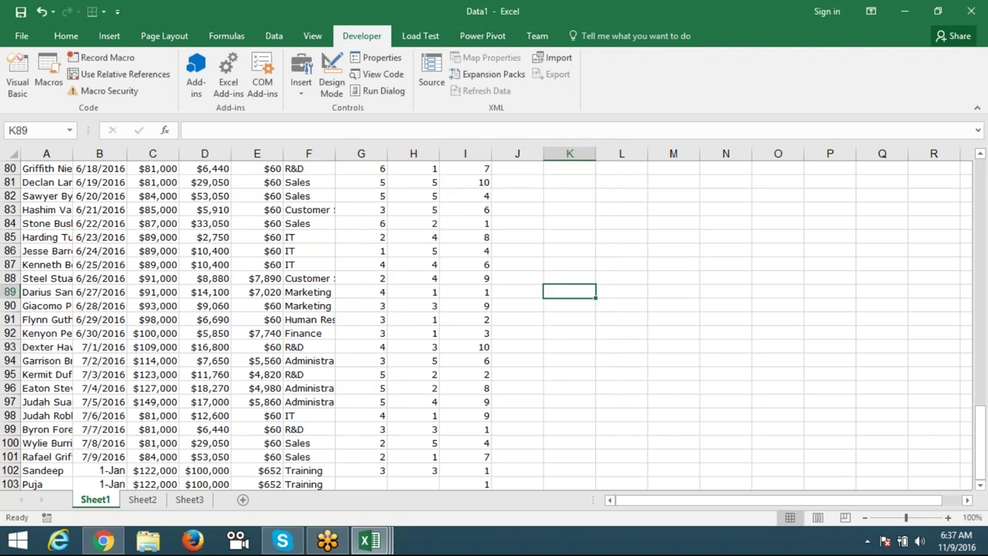
# Step: Bring Book1 back from the taskbar, briefly selecting F2:I17 on Sheet14
pyautogui.click(369, 541)
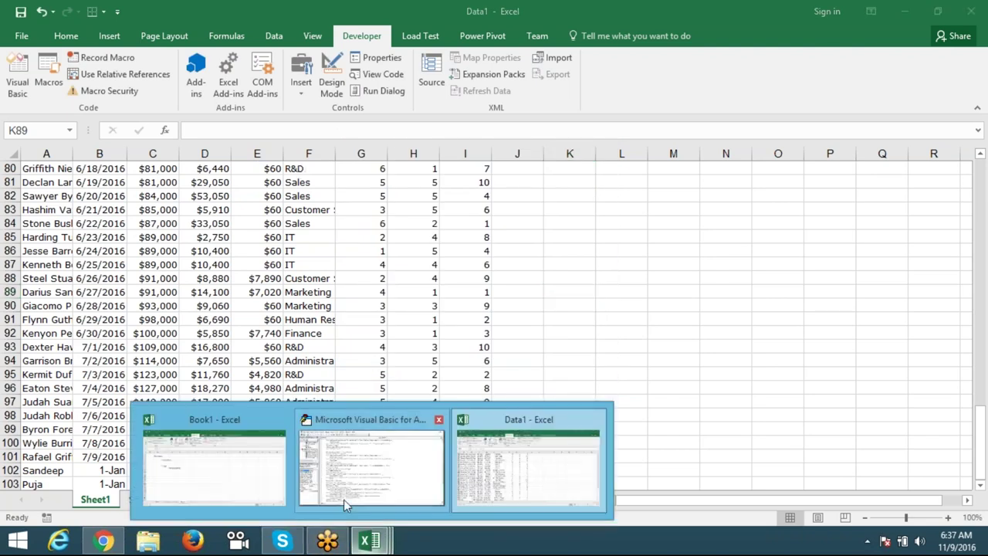
pyautogui.click(198, 471)
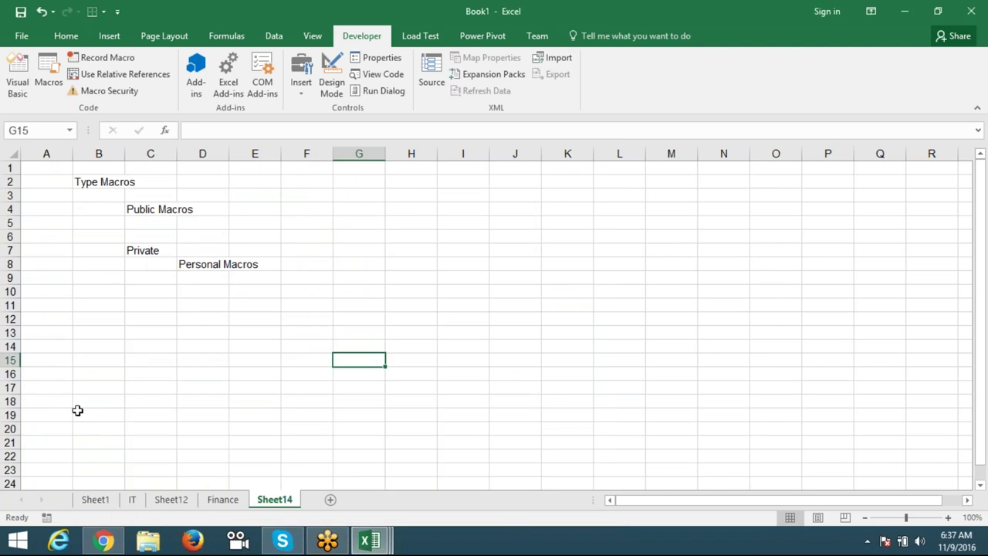
pyautogui.moveTo(283, 178); pyautogui.dragTo(478, 386)
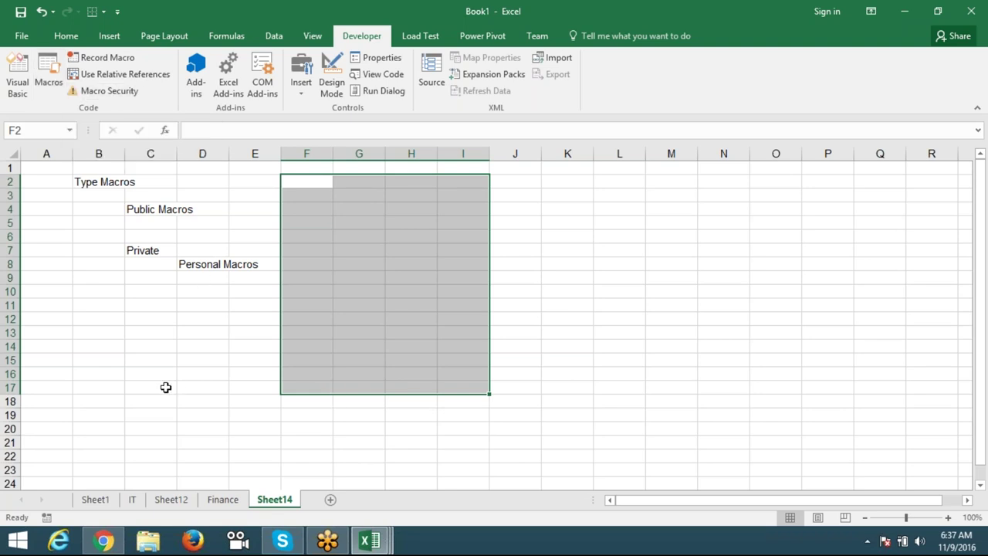
pyautogui.click(175, 373)
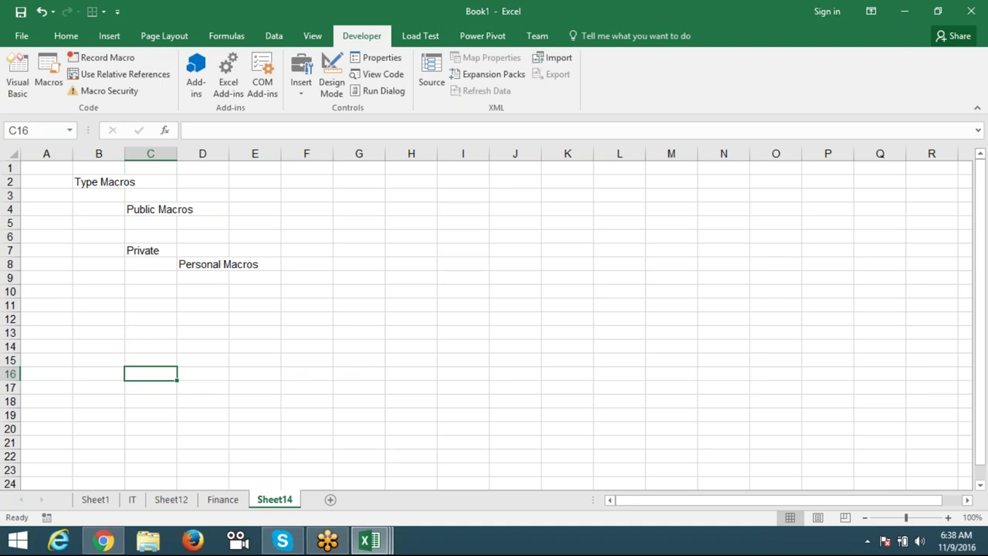
pyautogui.click(103, 58)
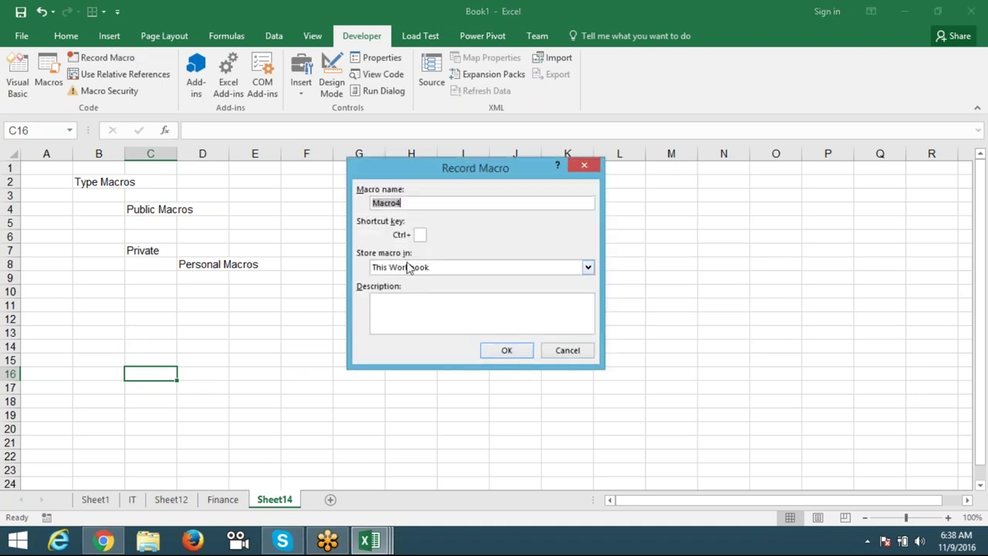
pyautogui.click(411, 266)
pyautogui.click(429, 281)
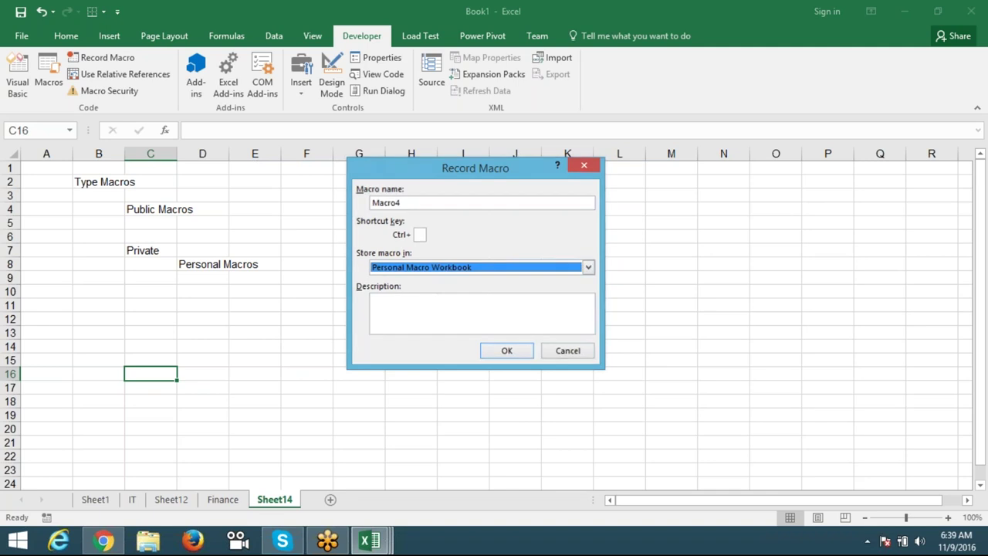
pyautogui.click(506, 349)
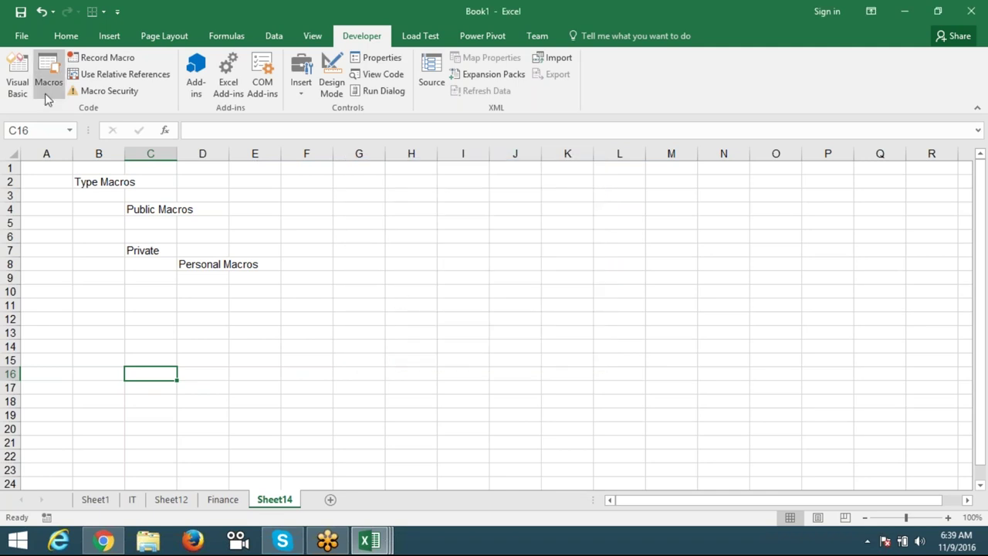
pyautogui.click(48, 77)
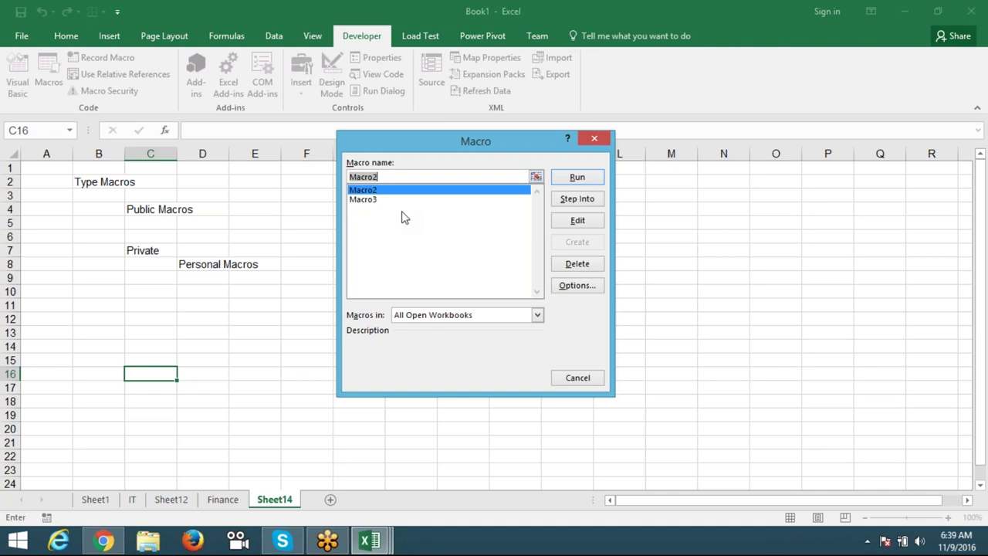
pyautogui.press('Escape')
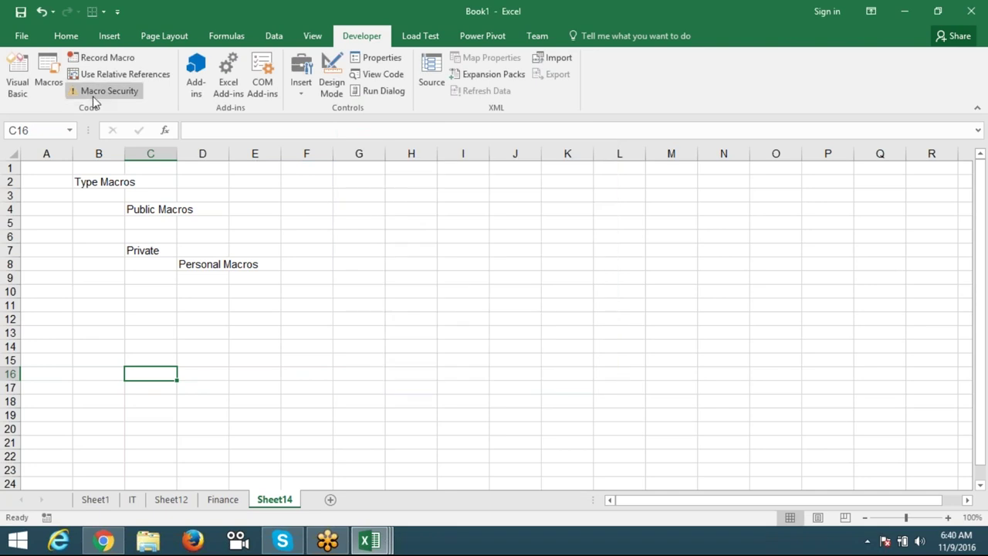
pyautogui.click(218, 304)
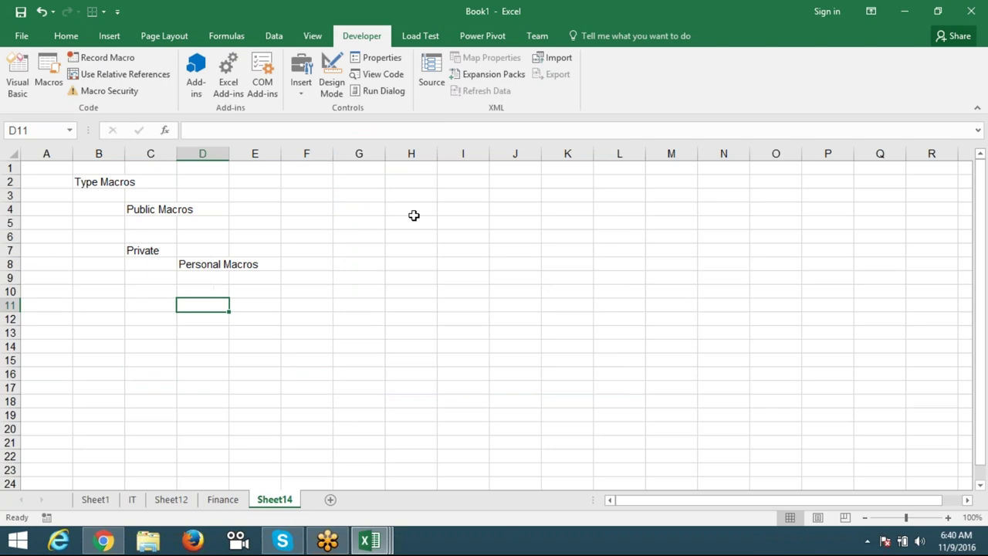
pyautogui.click(392, 184)
pyautogui.moveTo(409, 183); pyautogui.dragTo(452, 293)
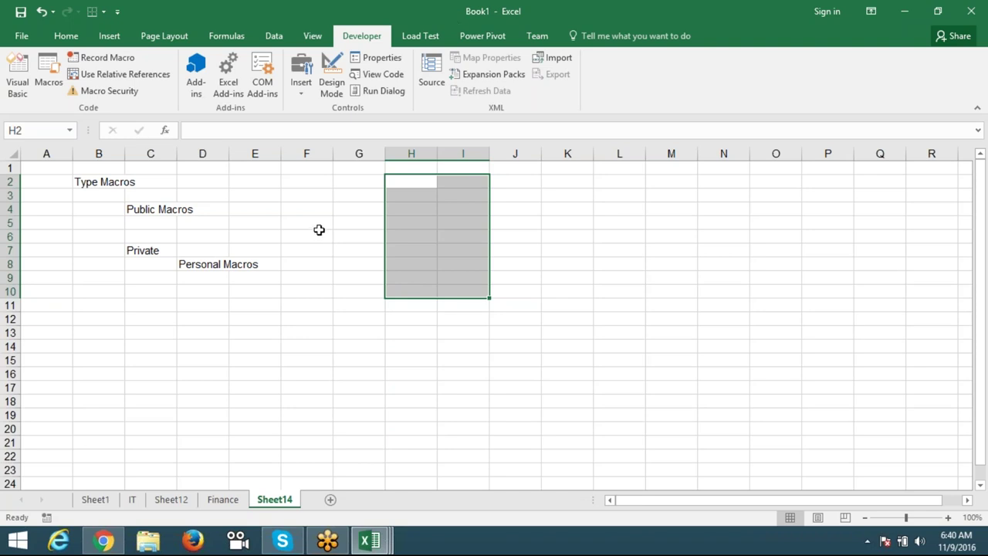
pyautogui.click(293, 221)
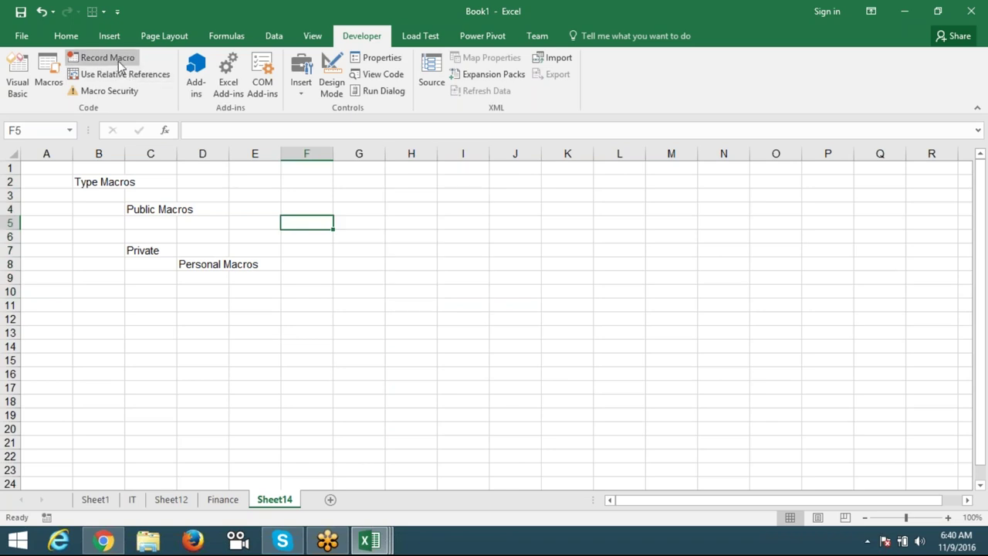
# Step: Set up a macro recording stored in the Personal Macro Workbook, then close it without recording
pyautogui.click(101, 58)
pyautogui.click(386, 267)
pyautogui.click(387, 280)
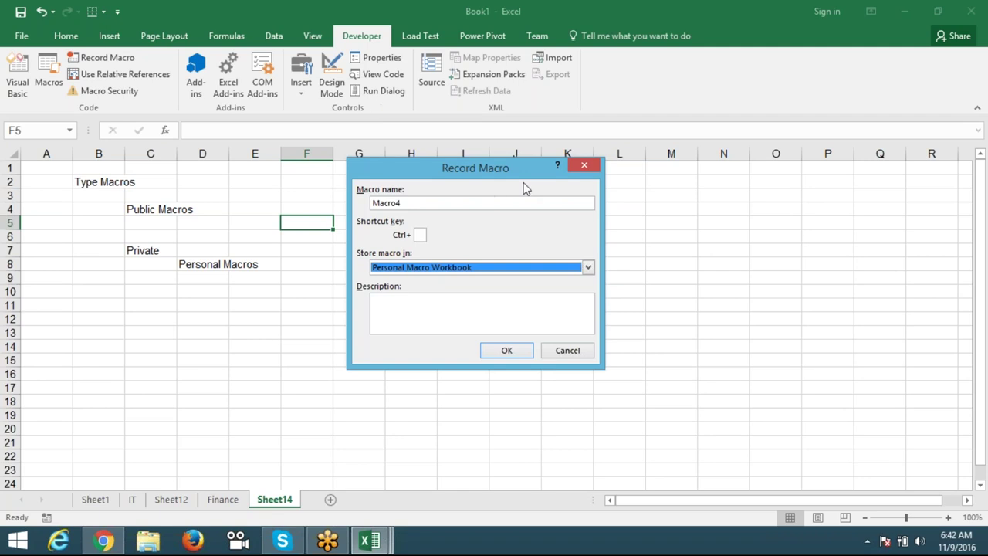
pyautogui.click(580, 165)
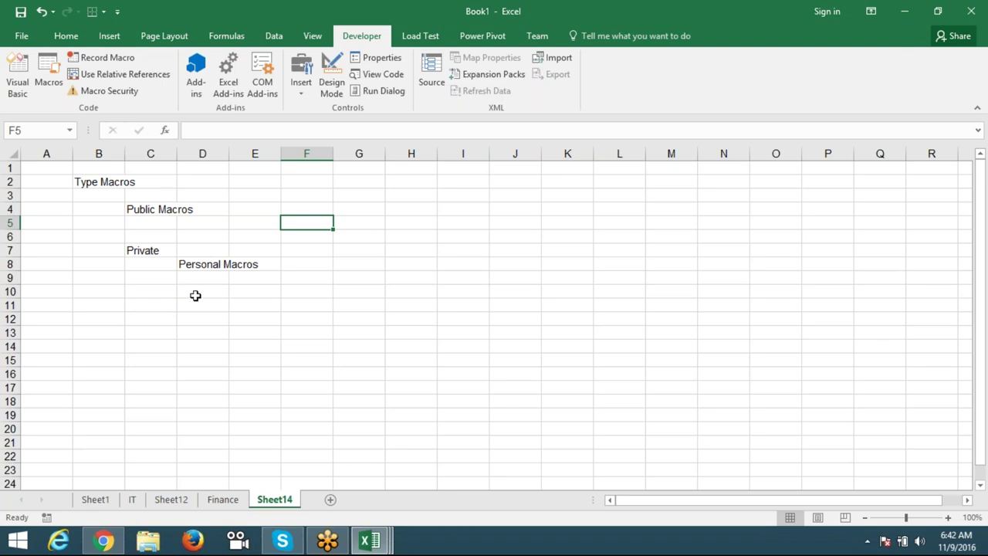
# Step: Enter 'Event Macros' in D9 under Personal Macros, then view and dismiss the macro list
pyautogui.click(188, 278)
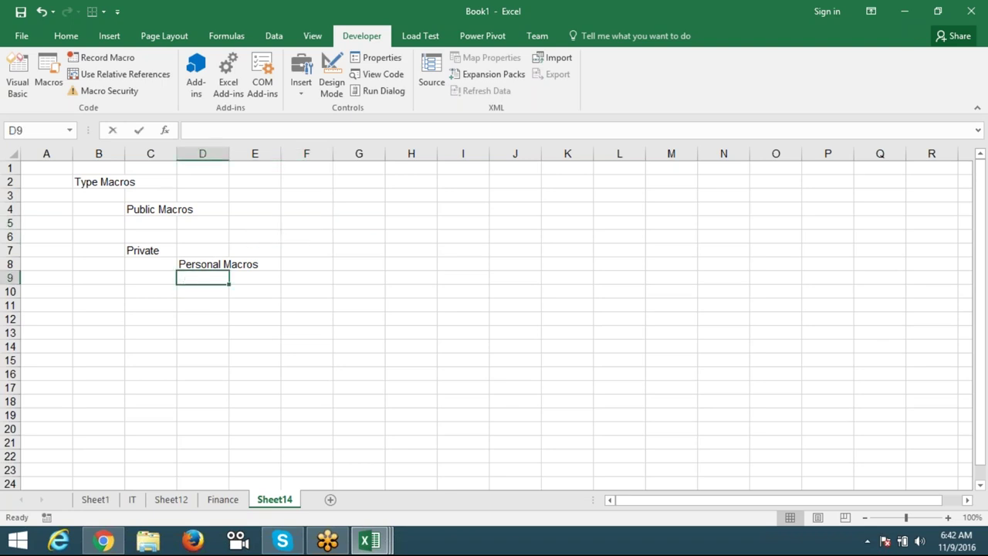
pyautogui.write('Event')
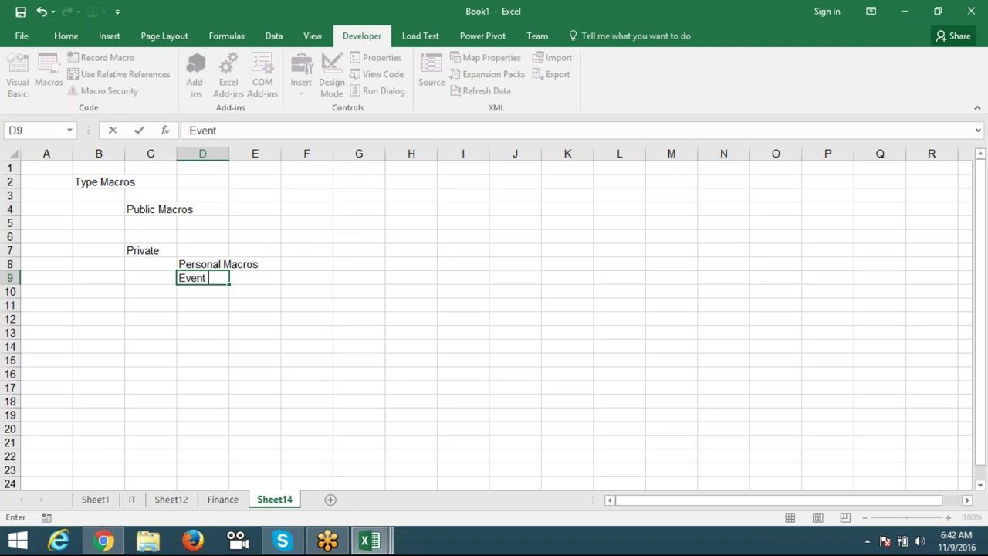
pyautogui.write(' Macros')
pyautogui.press('Return')
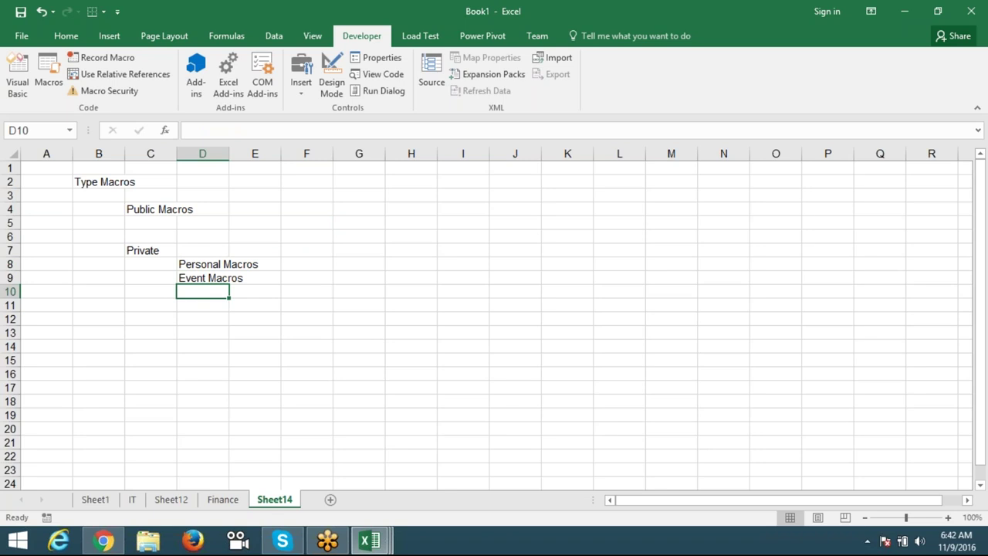
pyautogui.click(54, 80)
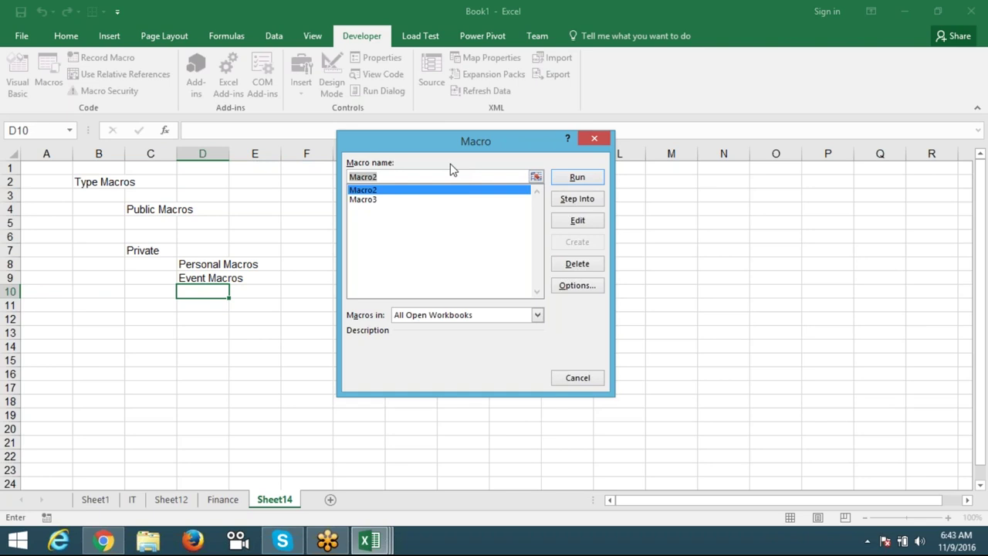
pyautogui.press('Escape')
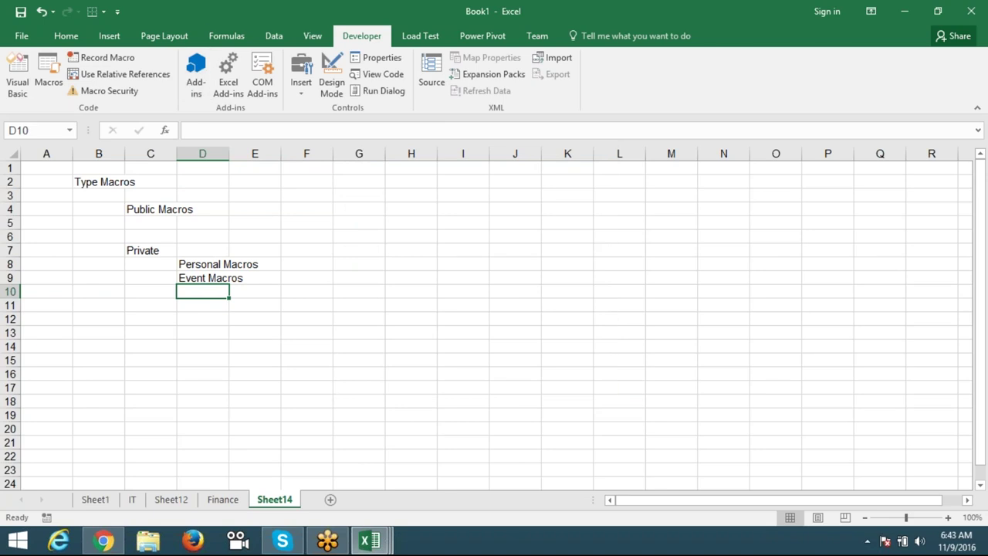
# Step: Add a new blank Sheet15, glancing at the Finance sheet before returning
pyautogui.click(330, 499)
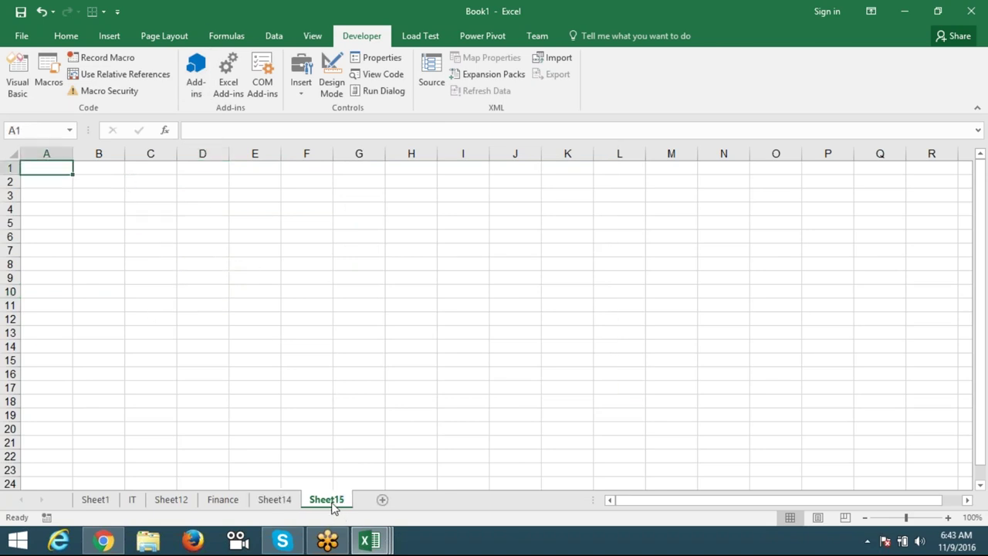
pyautogui.click(232, 501)
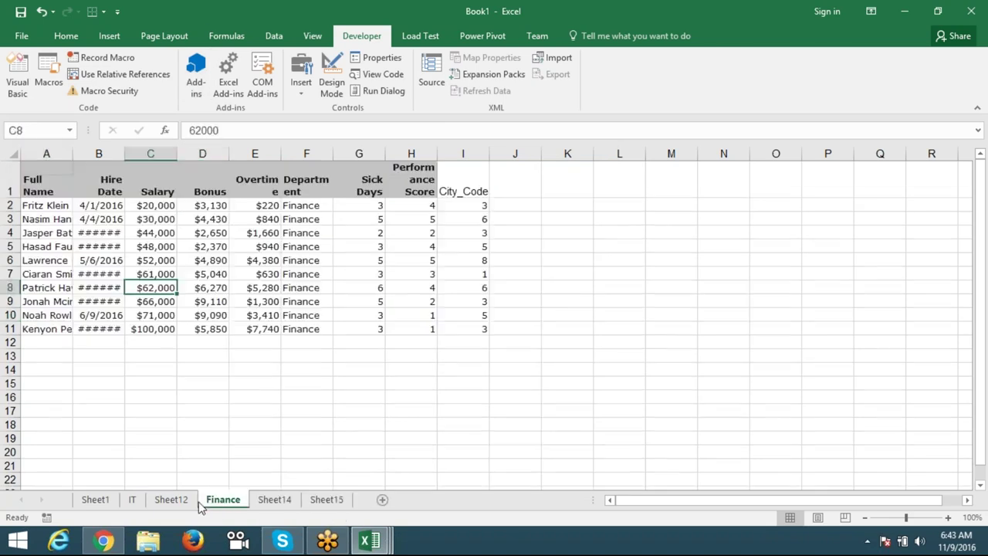
pyautogui.click(334, 504)
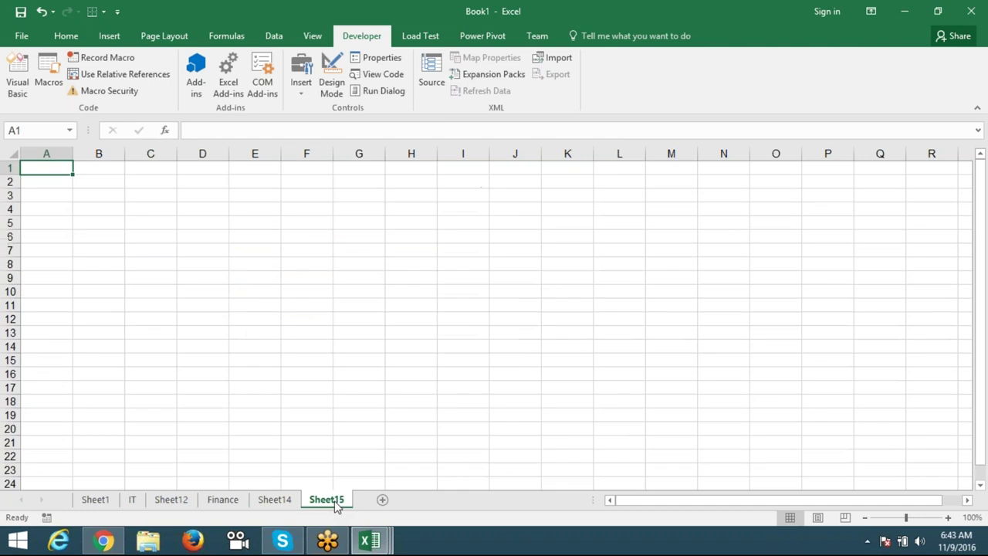
# Step: Turn off Sheet1's AutoFilter so all employee rows show, then select A2:E12
pyautogui.click(95, 500)
pyautogui.click(172, 440)
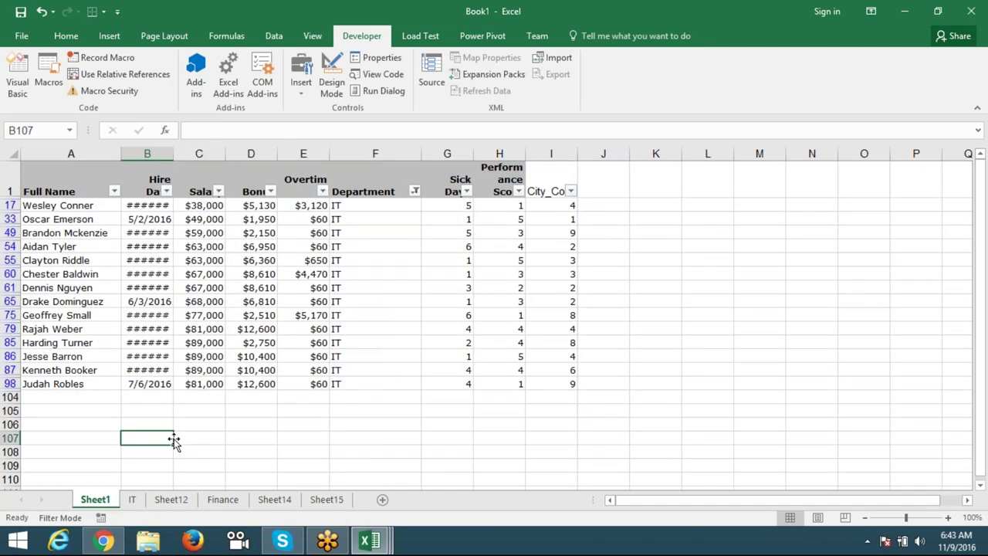
pyautogui.scroll(20, 172, 441)
pyautogui.hotkey('ctrl', 'shift', 'l')
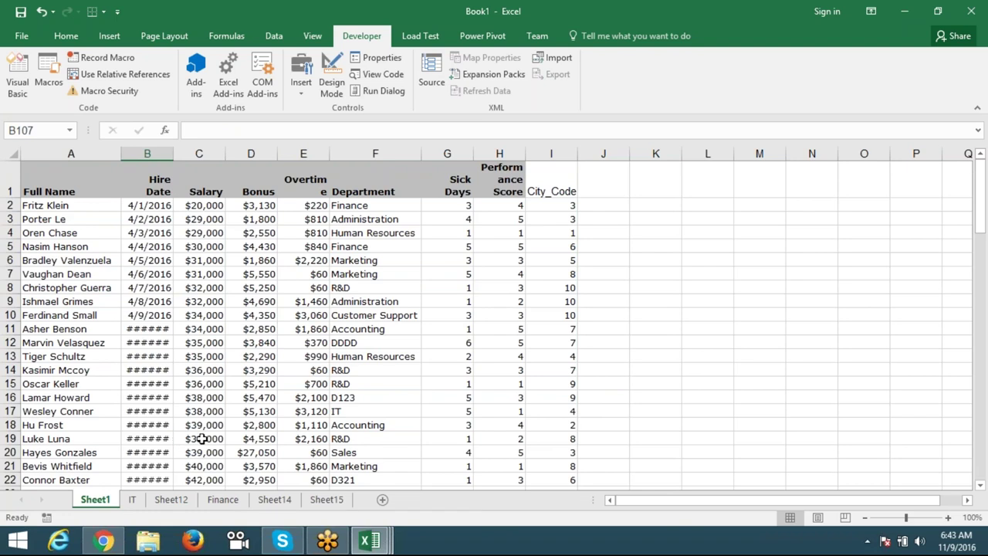
pyautogui.click(283, 287)
pyautogui.moveTo(75, 203); pyautogui.dragTo(311, 344)
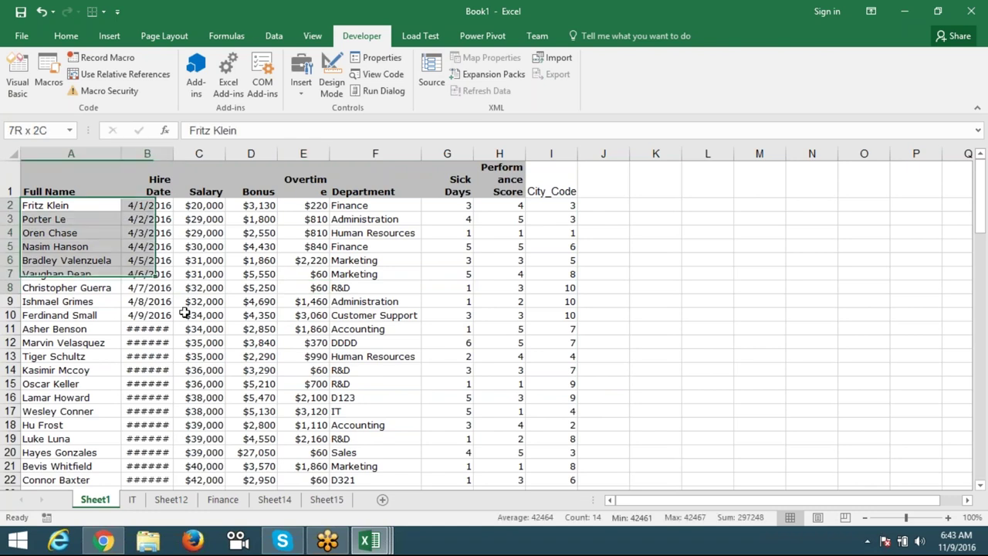
# Step: Protect Sheet1 with the default protection settings
pyautogui.click(293, 506)
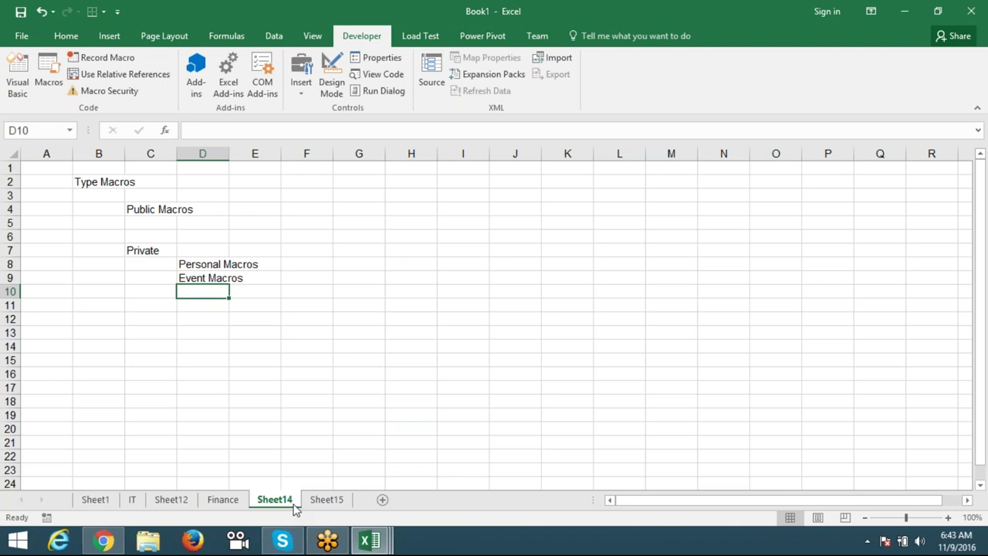
pyautogui.click(96, 502)
pyautogui.rightClick(95, 502)
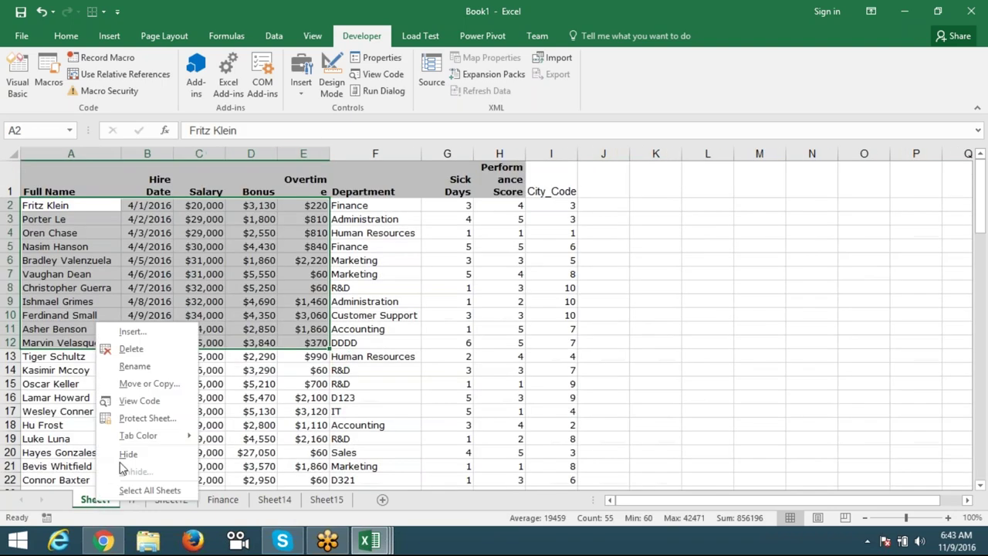
pyautogui.click(138, 422)
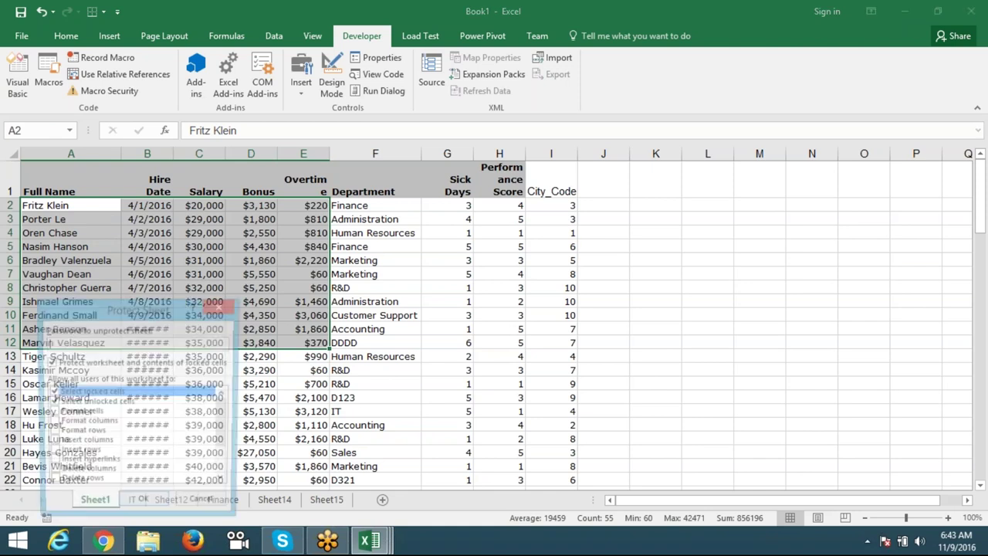
pyautogui.click(144, 505)
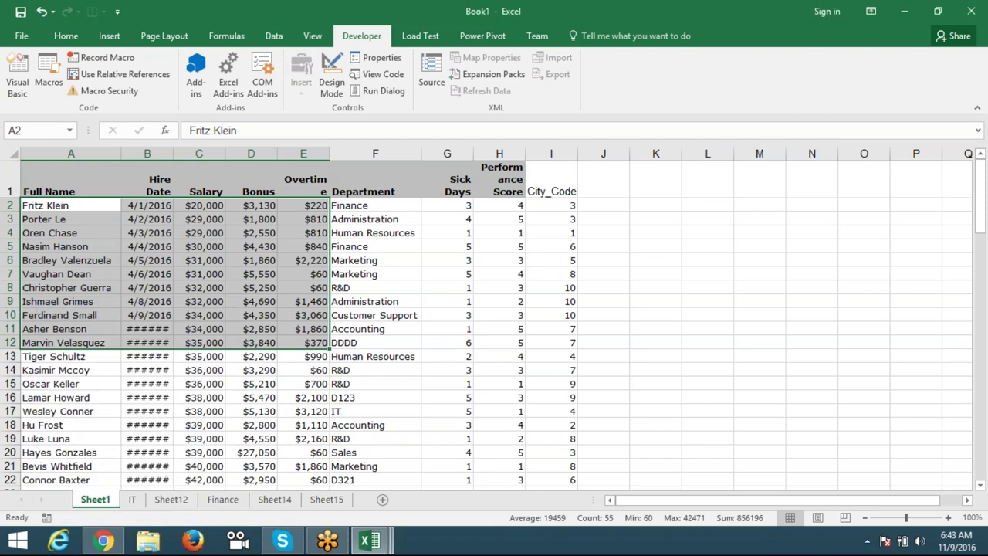
# Step: Unprotect Sheet1 again after selecting D9 and F10
pyautogui.click(326, 499)
pyautogui.click(96, 500)
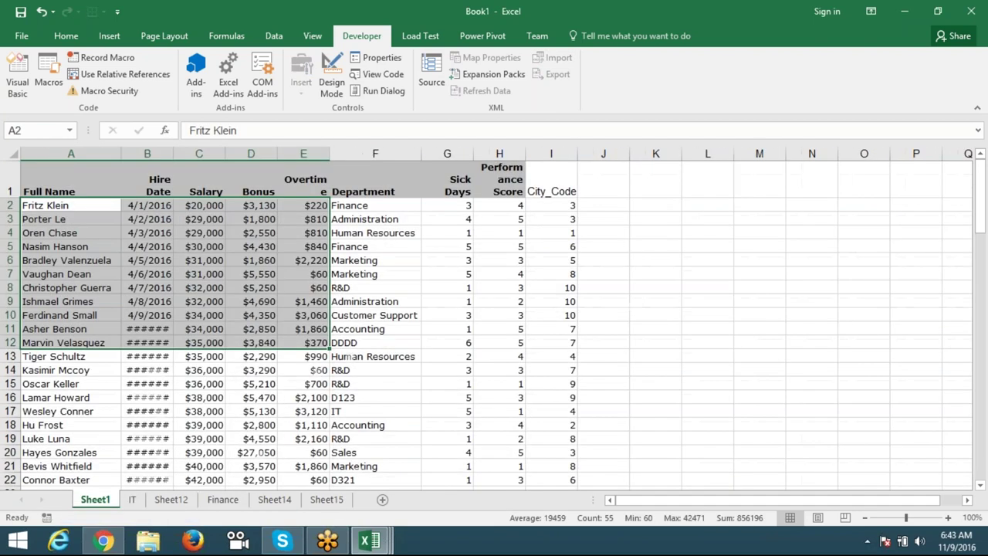
pyautogui.click(250, 301)
pyautogui.click(375, 315)
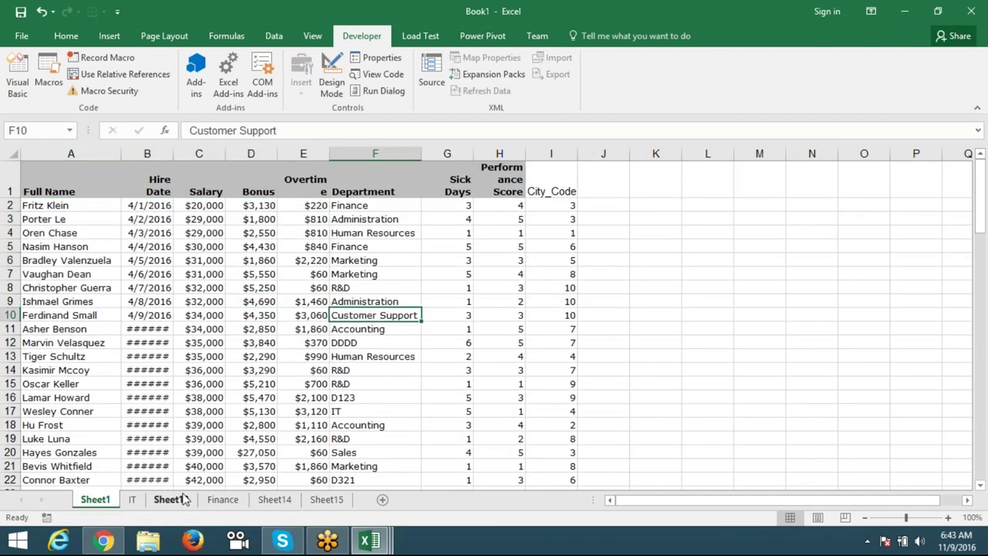
pyautogui.rightClick(90, 503)
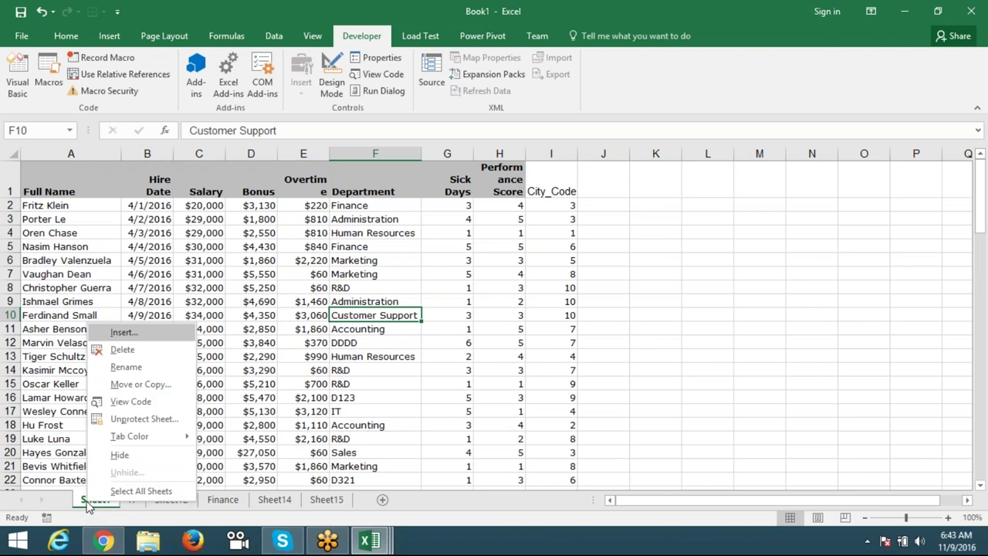
pyautogui.click(133, 419)
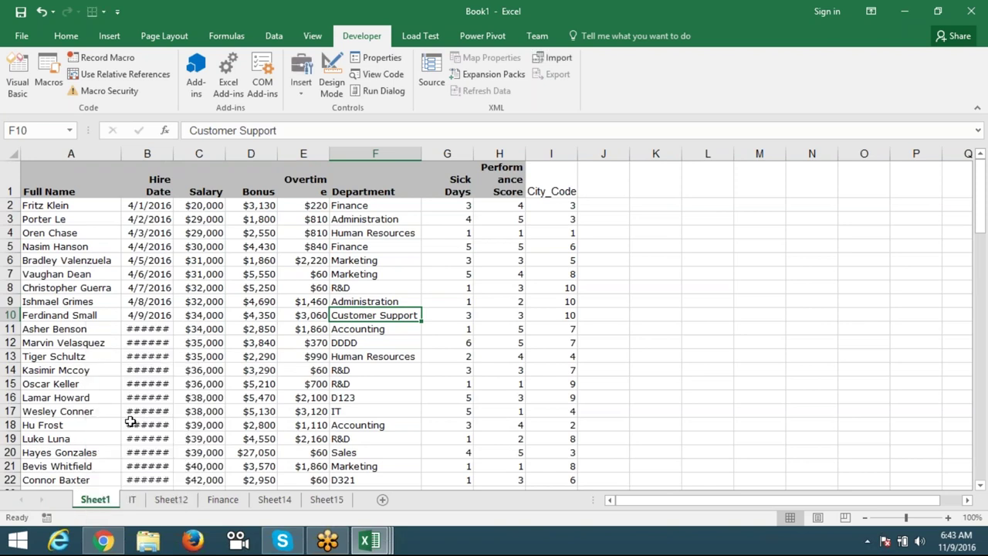
# Step: Return to the blank Sheet15 and select cell D6
pyautogui.click(312, 500)
pyautogui.click(98, 500)
pyautogui.click(324, 500)
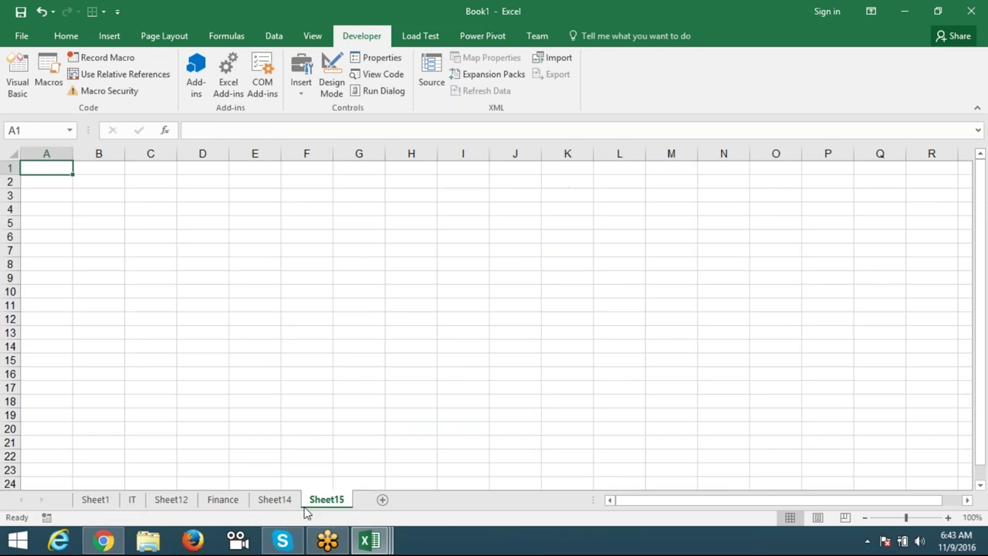
pyautogui.click(186, 238)
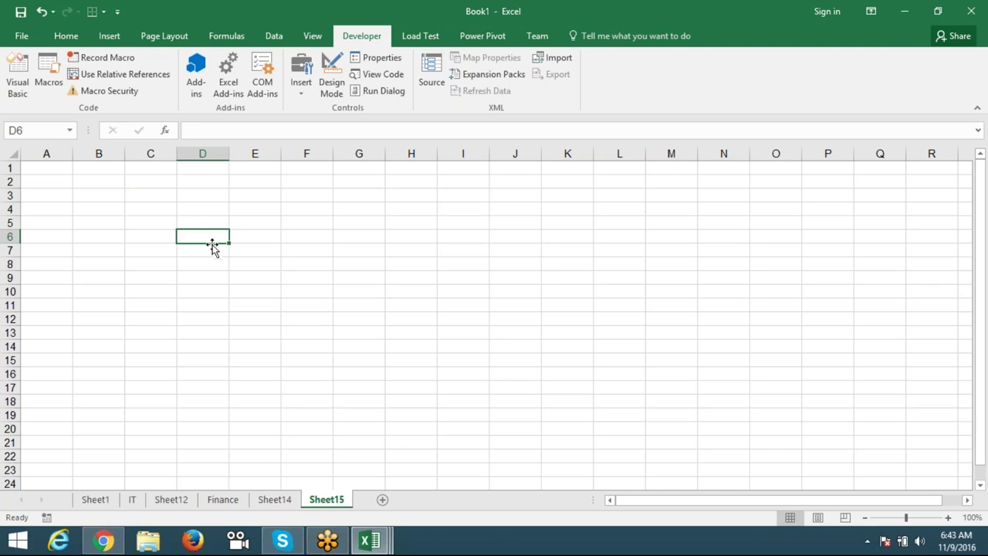
# Step: Open Sheet15's code and insert the Worksheet_SelectionChange event procedure
pyautogui.rightClick(329, 504)
pyautogui.press('Escape')
pyautogui.rightClick(323, 503)
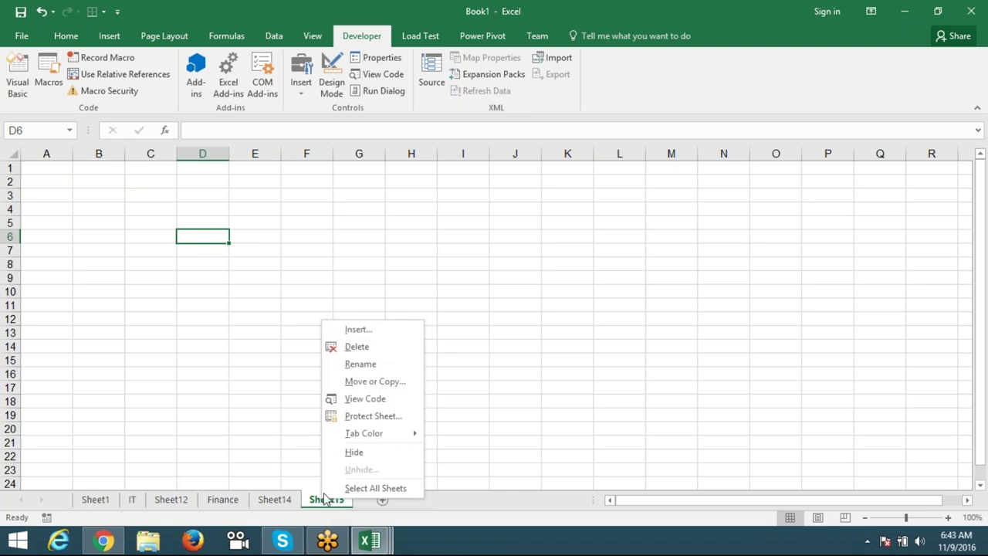
pyautogui.click(365, 396)
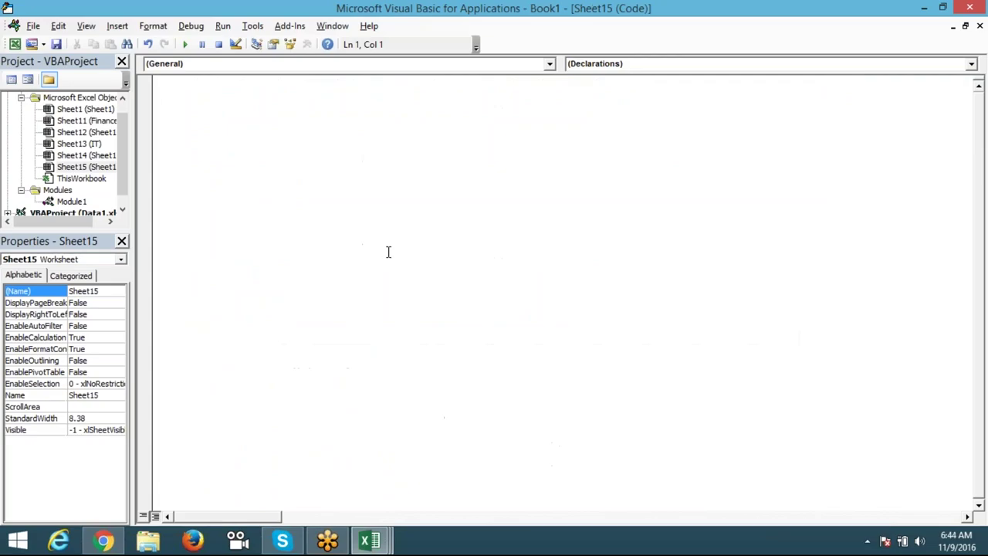
pyautogui.click(347, 65)
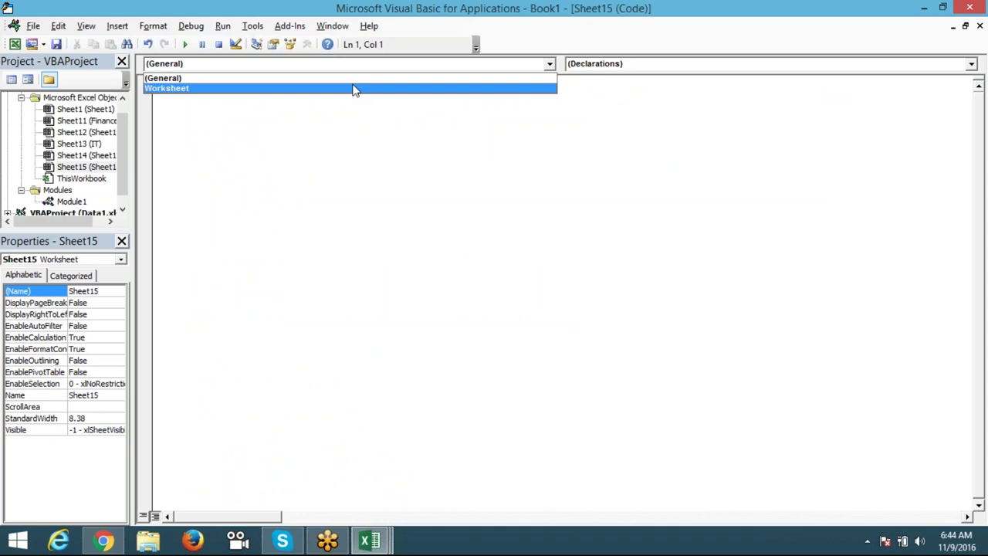
pyautogui.click(353, 88)
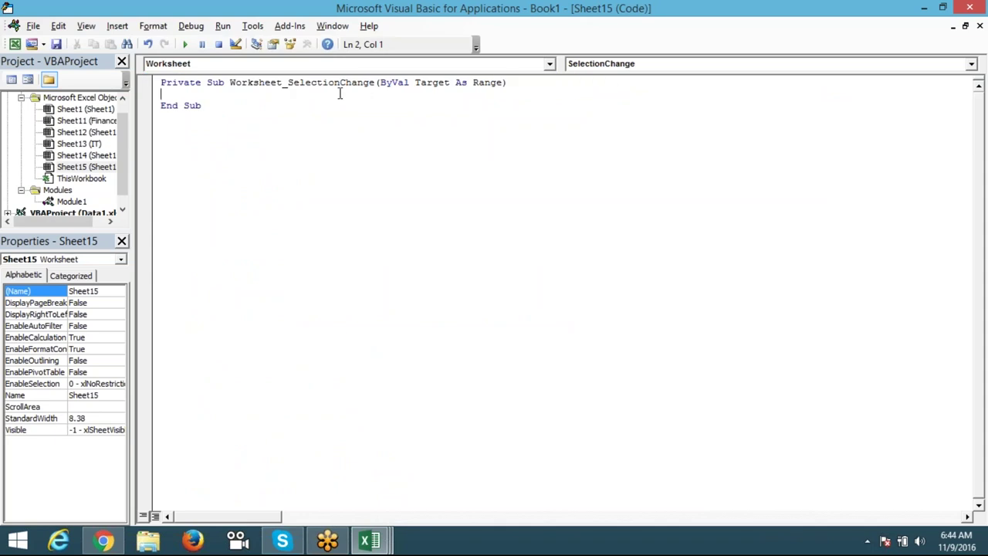
# Step: Enter ActiveCell.Interior.Color = vbRed in the procedure and return to Excel
pyautogui.write('activ')
pyautogui.write('ece')
pyautogui.write('ll.in')
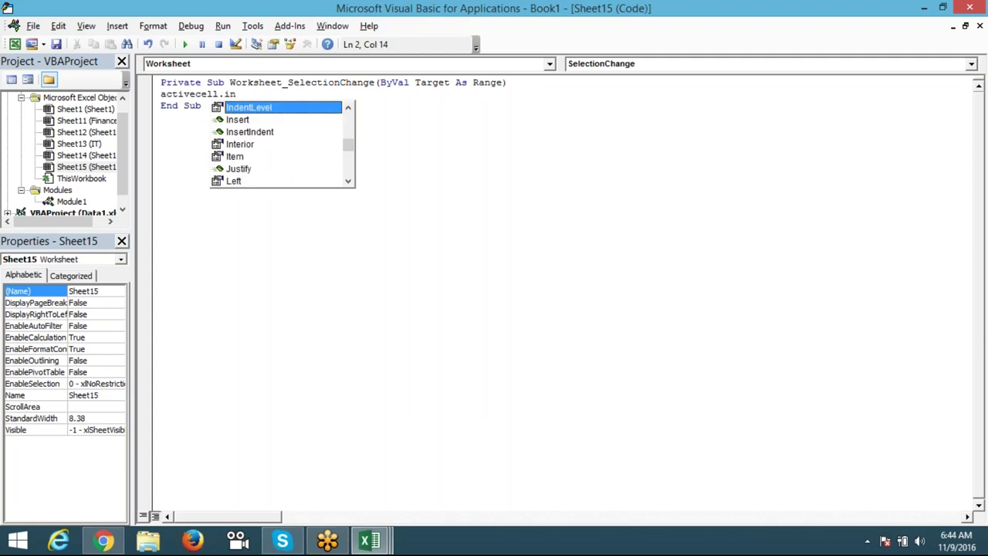
pyautogui.press('Down')
pyautogui.press('Down')
pyautogui.press('Down')
pyautogui.press('Tab')
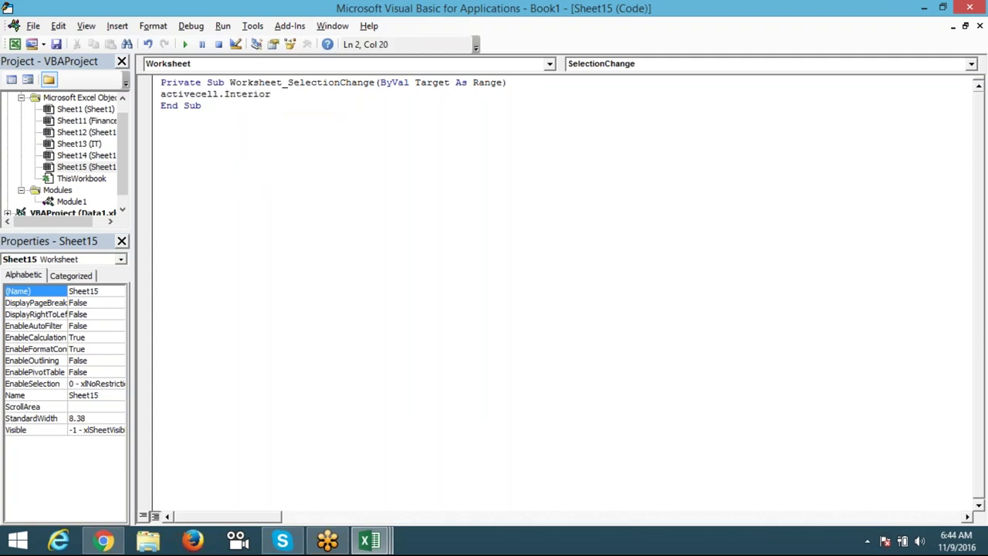
pyautogui.write('.col')
pyautogui.press('Tab')
pyautogui.write('=vbre')
pyautogui.write('d')
pyautogui.click(377, 152)
pyautogui.hotkey('alt', 'F11')
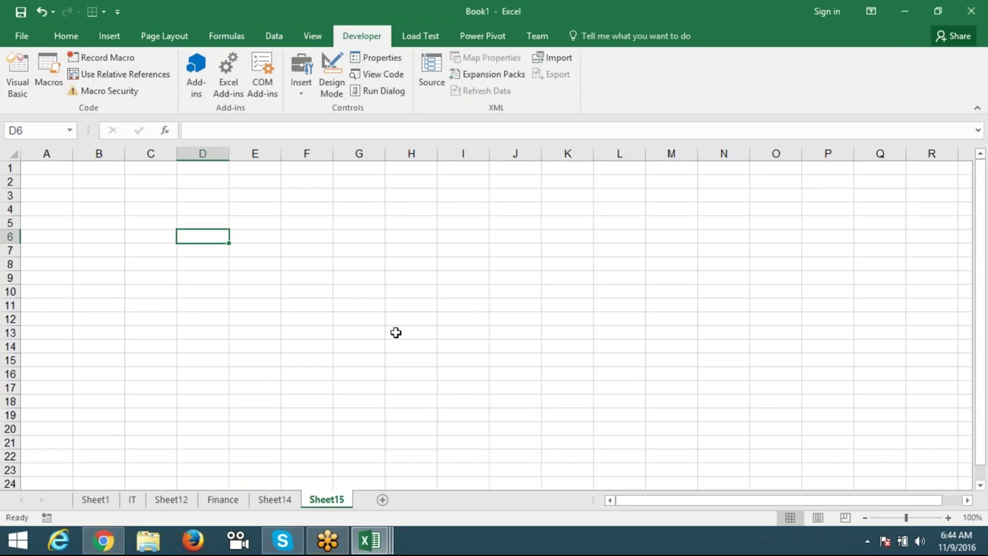
# Step: Select scattered Sheet15 cells such as F15, F3, B11, B14 and H20, turning them red
pyautogui.click(370, 266)
pyautogui.click(287, 233)
pyautogui.click(171, 282)
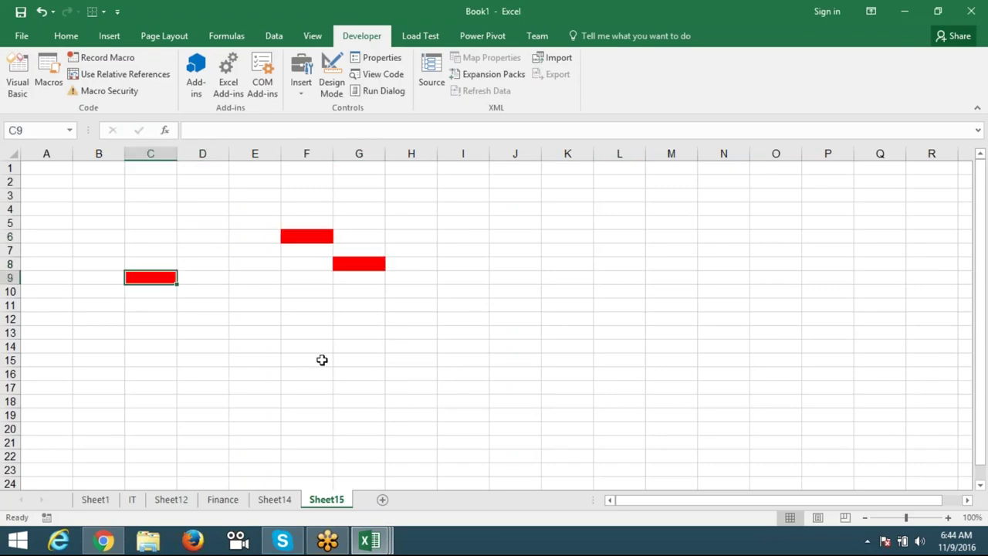
pyautogui.click(322, 360)
pyautogui.click(460, 332)
pyautogui.click(458, 263)
pyautogui.click(413, 206)
pyautogui.click(313, 195)
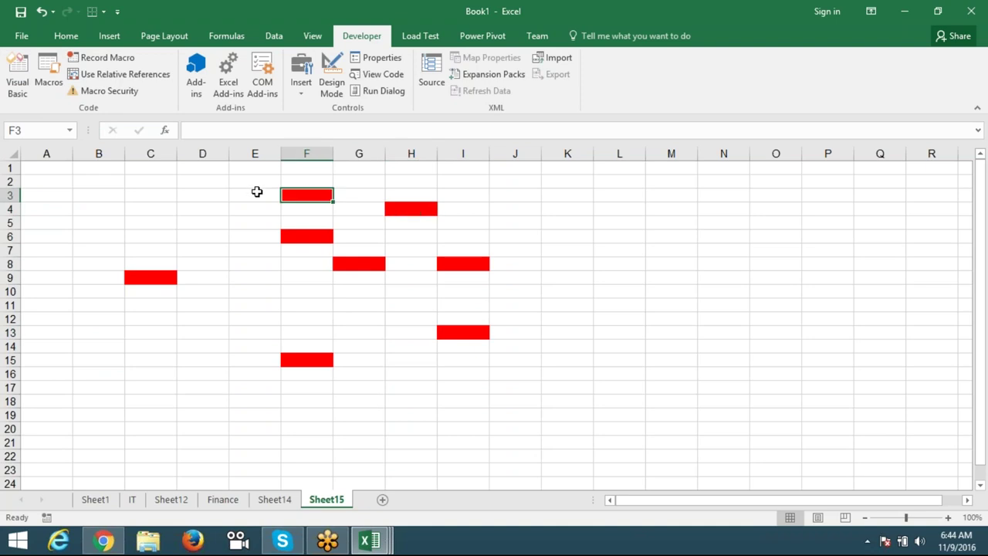
pyautogui.click(220, 194)
pyautogui.click(108, 182)
pyautogui.click(100, 303)
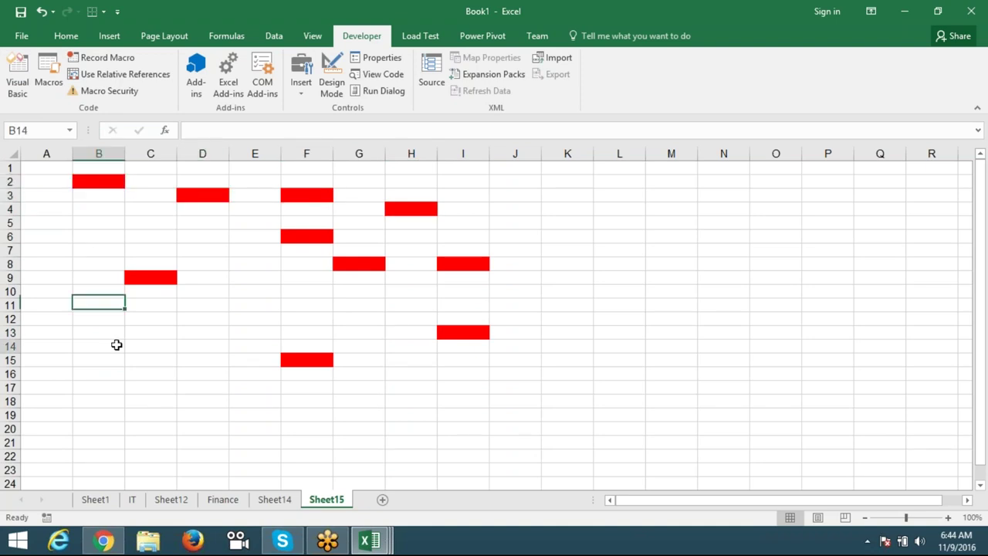
pyautogui.click(116, 344)
pyautogui.click(425, 426)
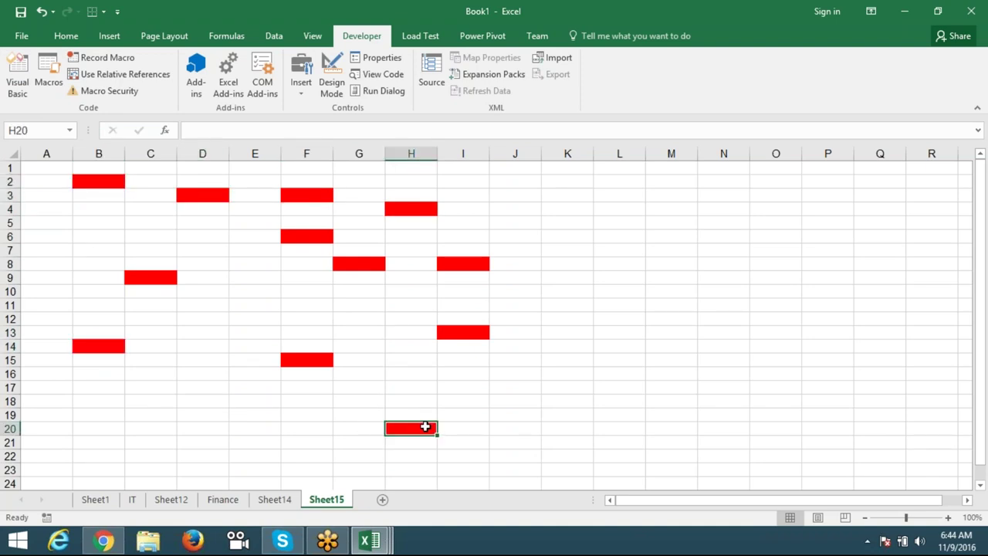
# Step: Highlight the red-fill macro lines in the Visual Basic editor, then return to Sheet15
pyautogui.hotkey('alt', 'F11')
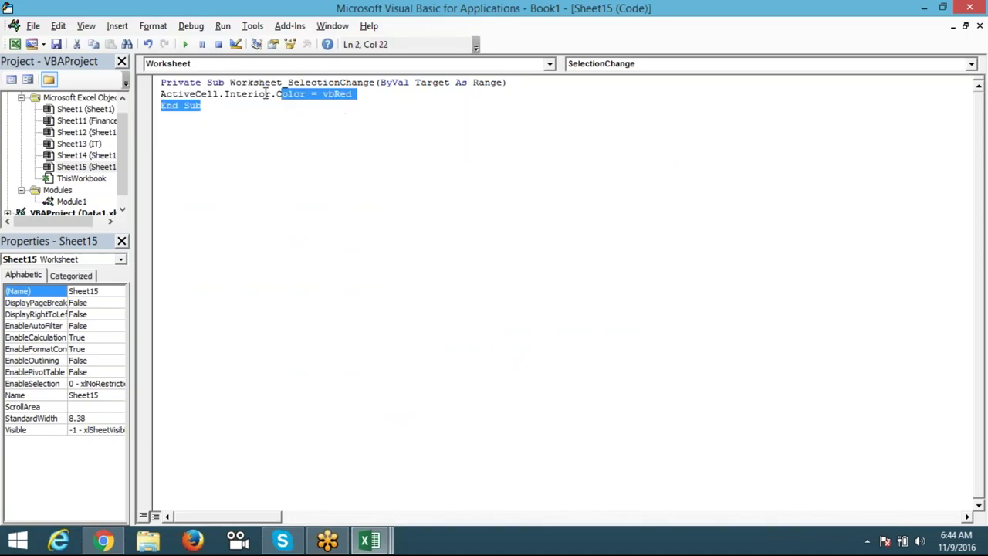
pyautogui.moveTo(356, 100)
pyautogui.mouseDown()
pyautogui.moveTo(160, 92)
pyautogui.moveTo(352, 94)
pyautogui.mouseUp()
pyautogui.click(163, 92)
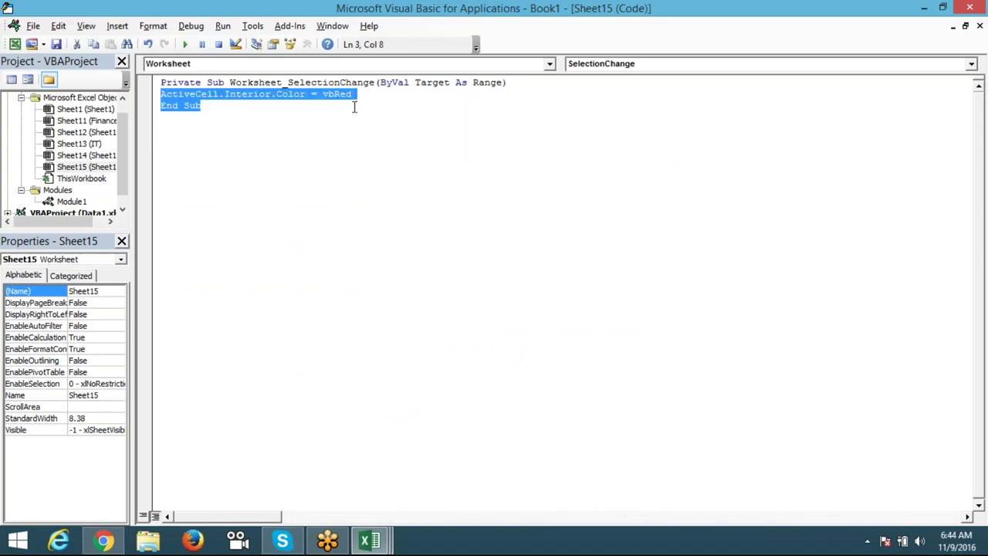
pyautogui.hotkey('alt', 'F11')
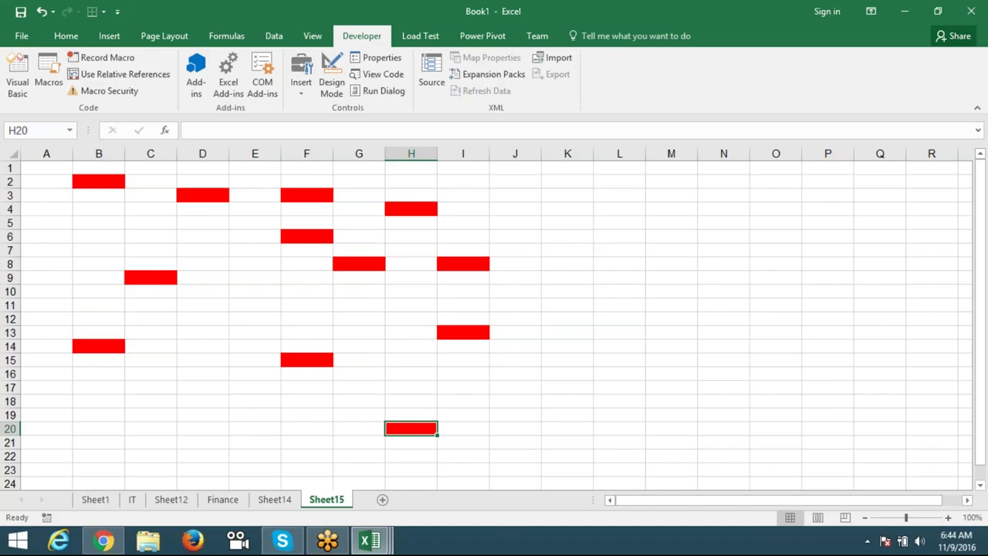
# Step: Turn K9 red, check Sheet14, then turn H11, E11 and D13 red on Sheet15
pyautogui.click(568, 277)
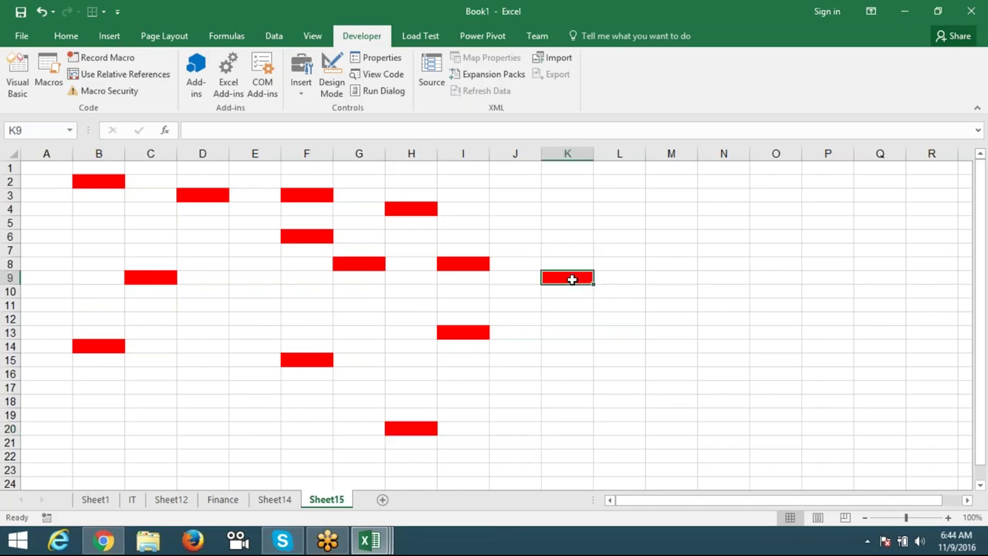
pyautogui.click(275, 498)
pyautogui.click(432, 265)
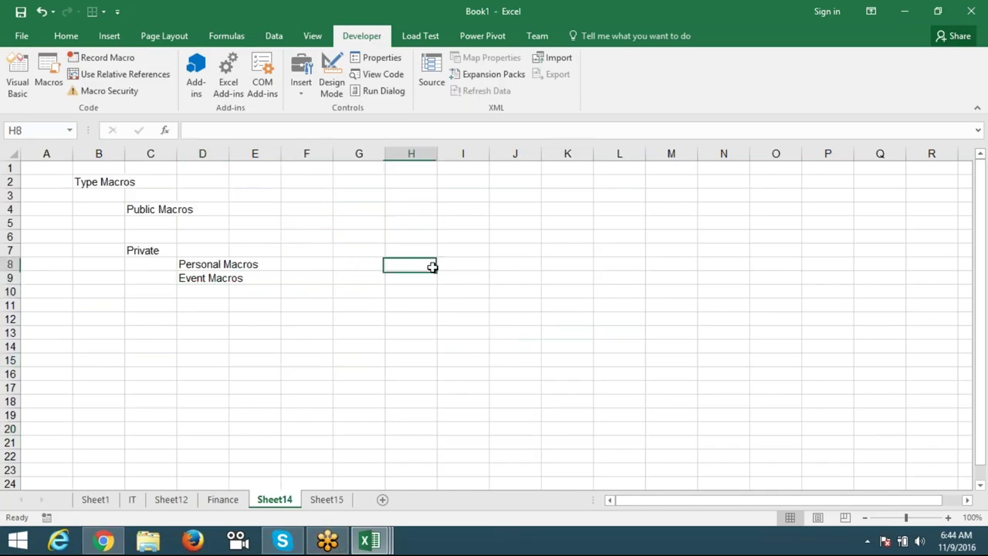
pyautogui.click(327, 498)
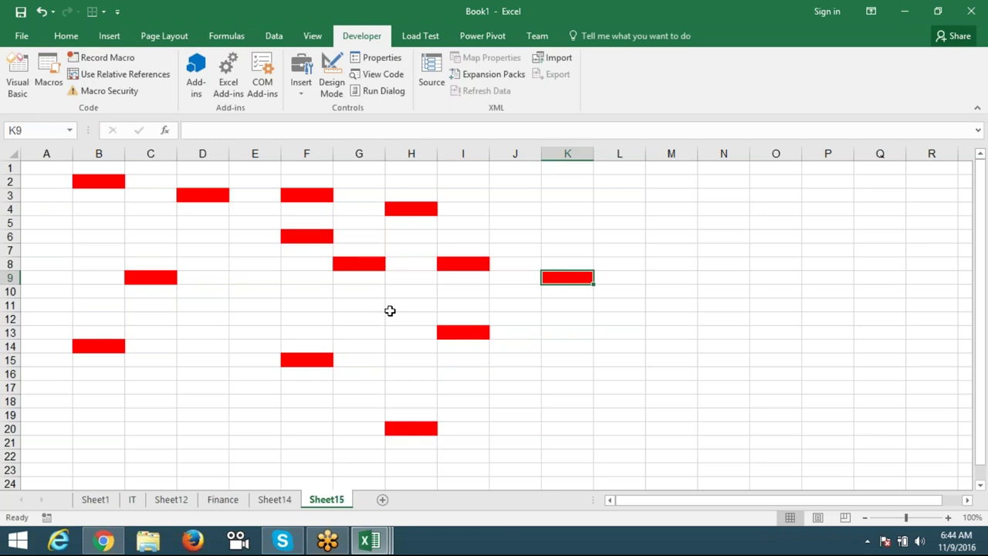
pyautogui.click(391, 308)
pyautogui.click(255, 306)
pyautogui.click(202, 332)
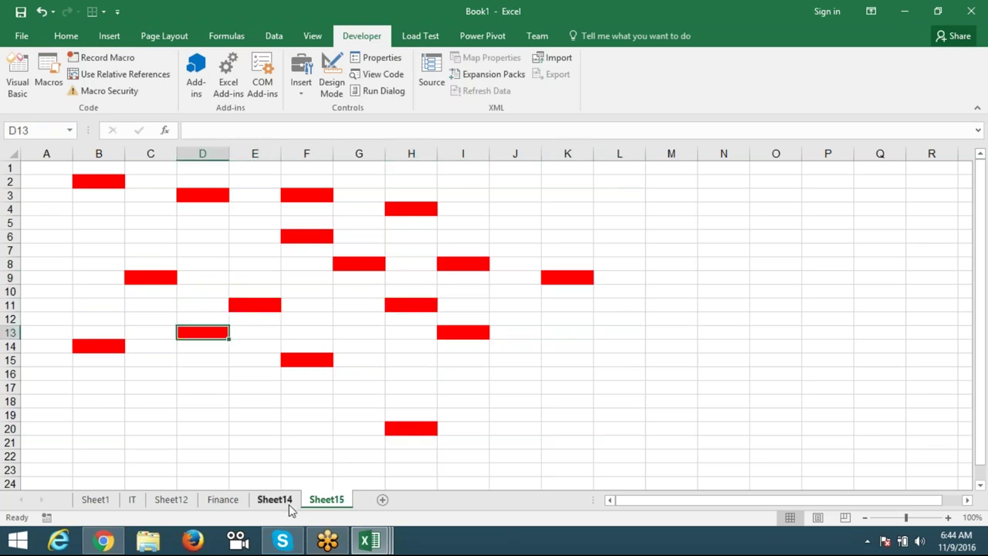
pyautogui.click(264, 501)
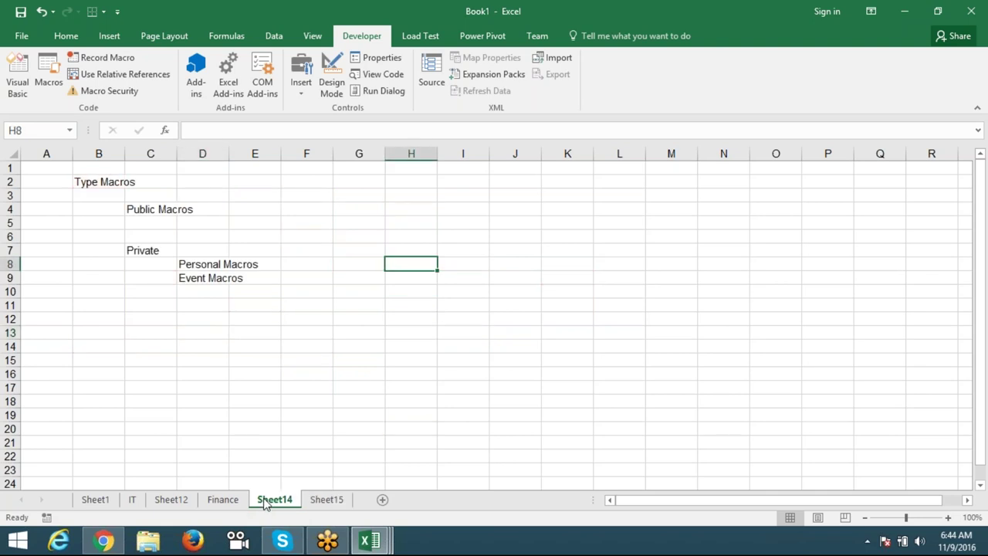
pyautogui.click(204, 280)
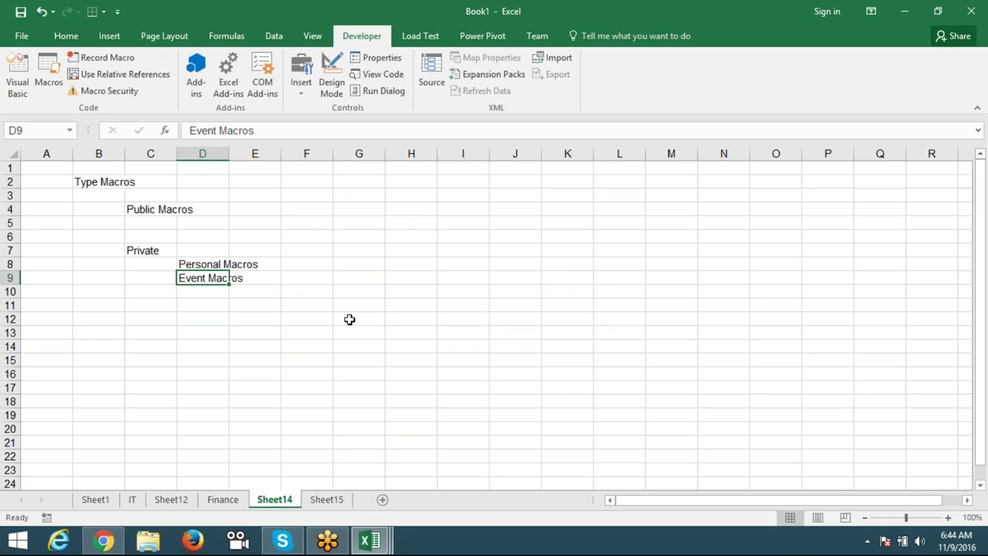
pyautogui.click(370, 280)
pyautogui.rightClick(372, 280)
pyautogui.click(345, 287)
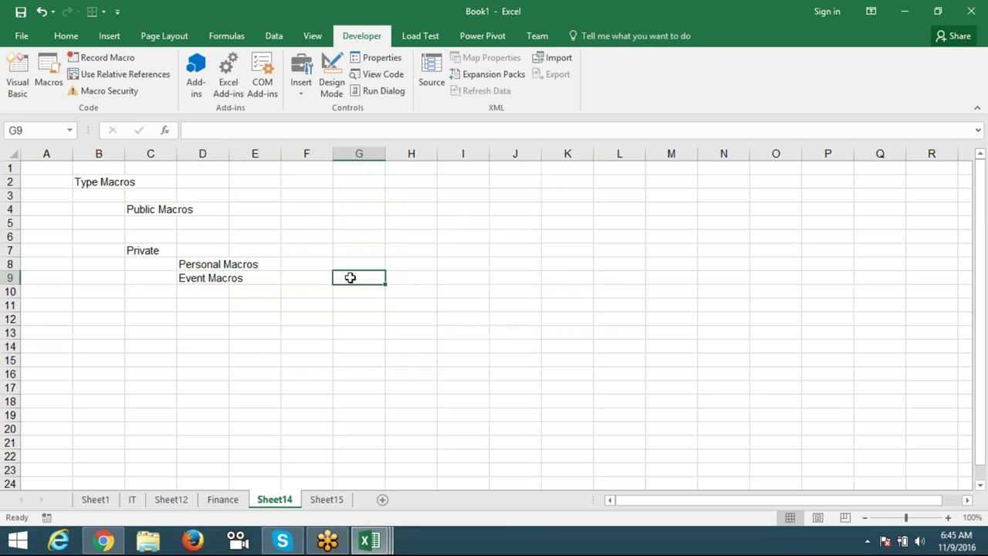
pyautogui.doubleClick(346, 278)
pyautogui.press('Escape')
pyautogui.click(349, 290)
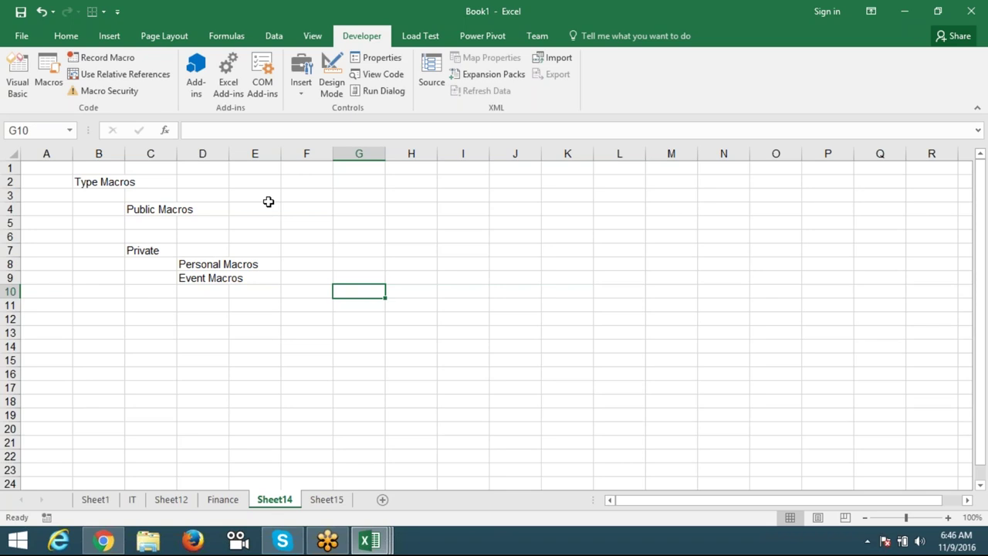
# Step: Switch to the Visual Basic editor showing Sheet15's ActiveCell.Interior.Color = vbRed code
pyautogui.hotkey('alt', 'F11')
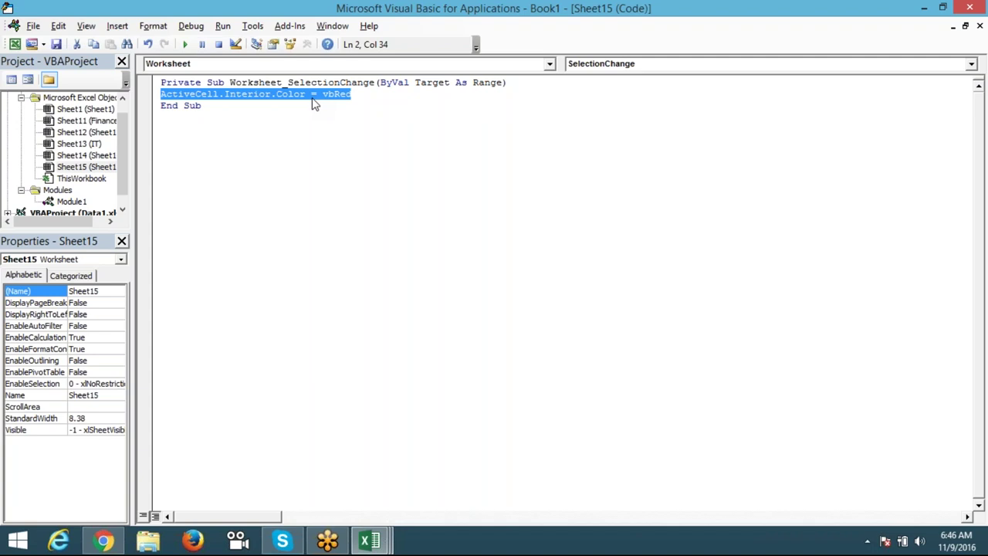
# Step: Leave the code editor for the workbook and select cells E12 and D13
pyautogui.click(295, 177)
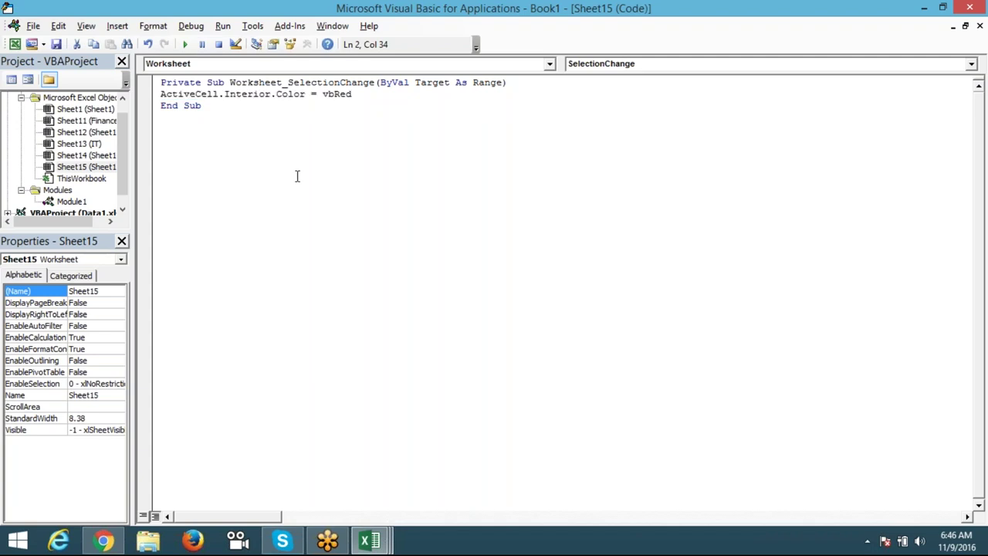
pyautogui.hotkey('alt', 'F11')
pyautogui.click(262, 319)
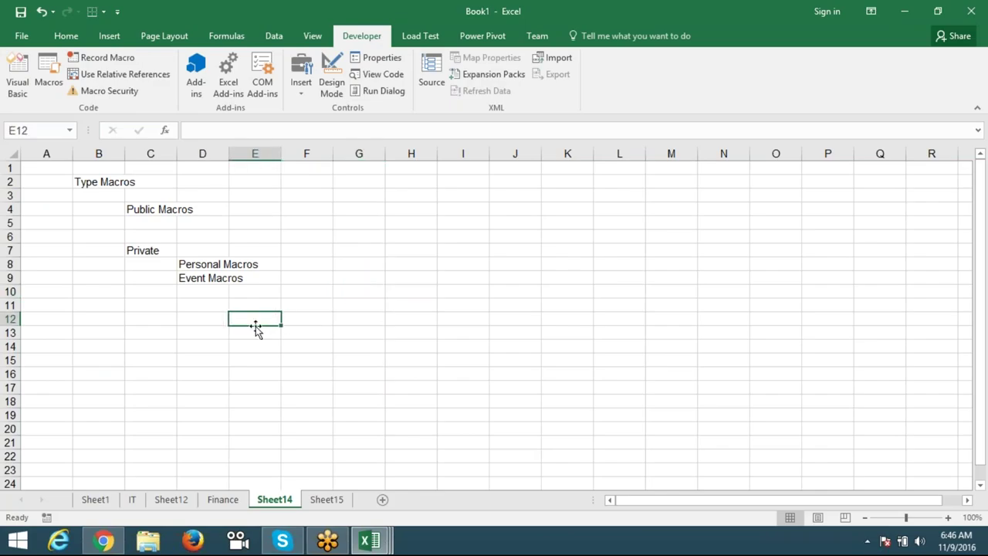
pyautogui.click(221, 334)
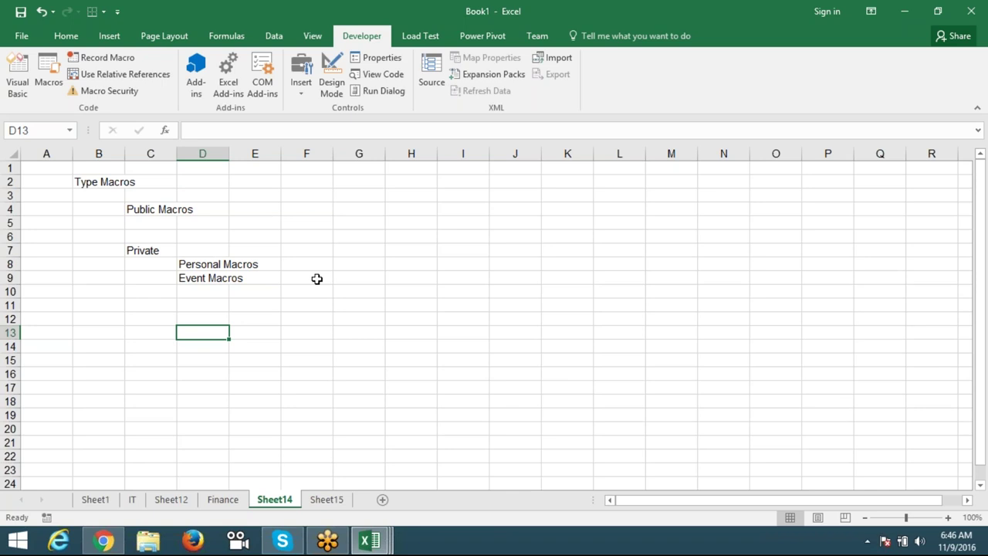
# Step: Show Sheet15's red cells, add a blank Sheet16, and open the Visual Basic editor
pyautogui.click(344, 501)
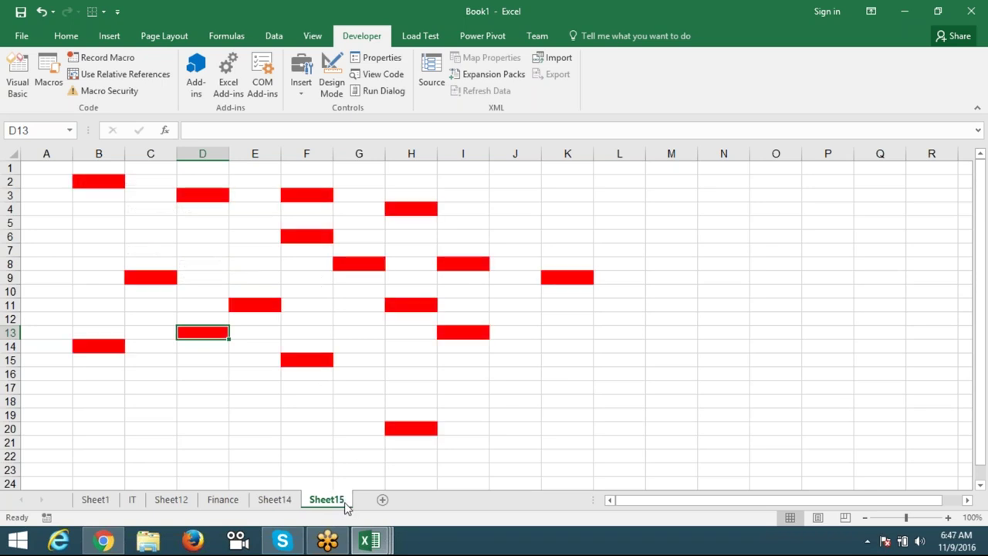
pyautogui.click(384, 500)
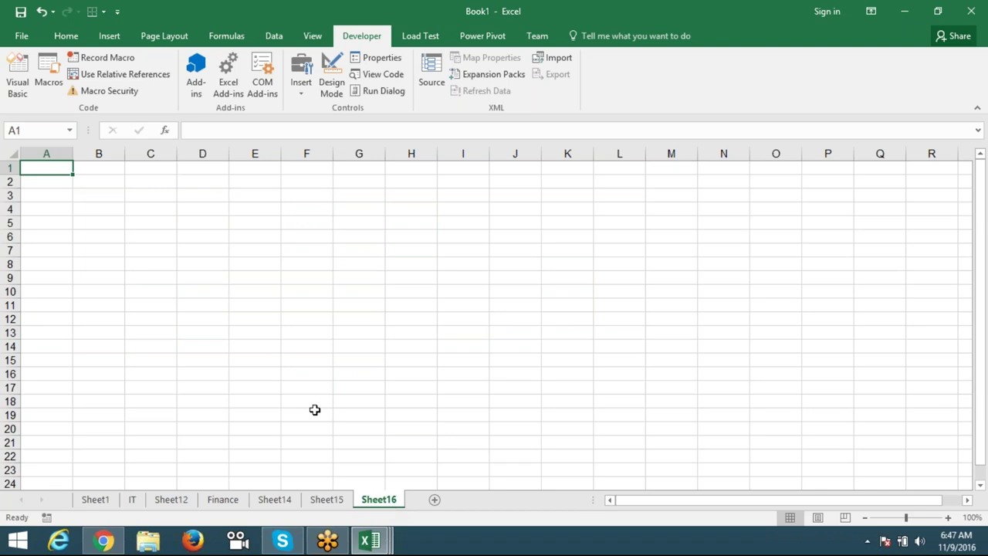
pyautogui.click(12, 93)
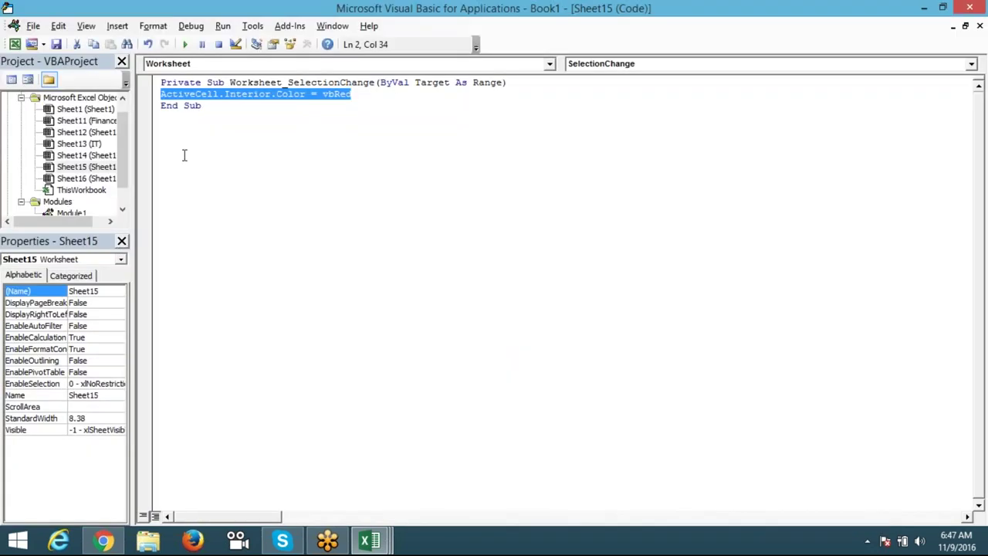
# Step: Select all of Sheet15's red-fill event code and delete it
pyautogui.click(205, 120)
pyautogui.hotkey('ctrl', 'a')
pyautogui.press('Delete')
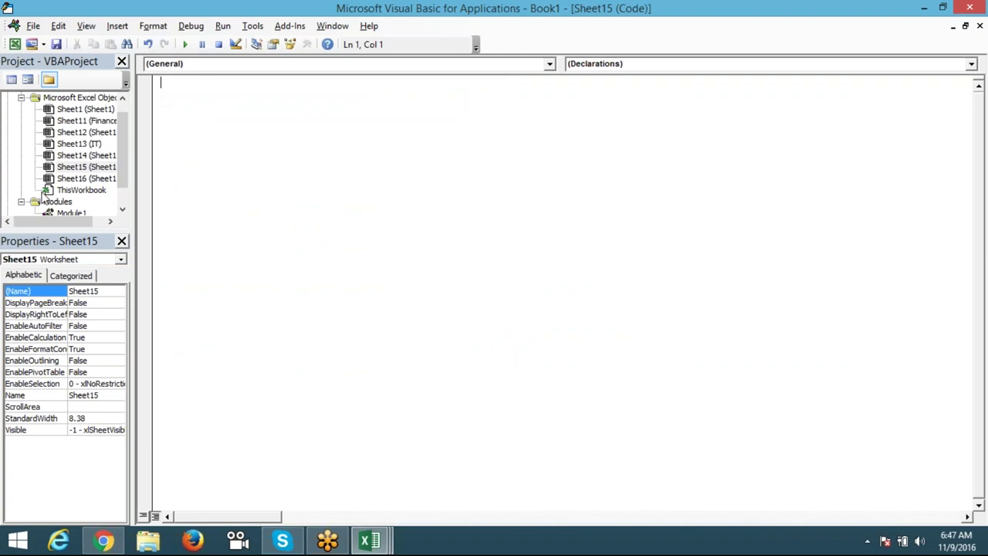
# Step: Select Module1 in the Project Explorer and bring up the View menu
pyautogui.click(68, 210)
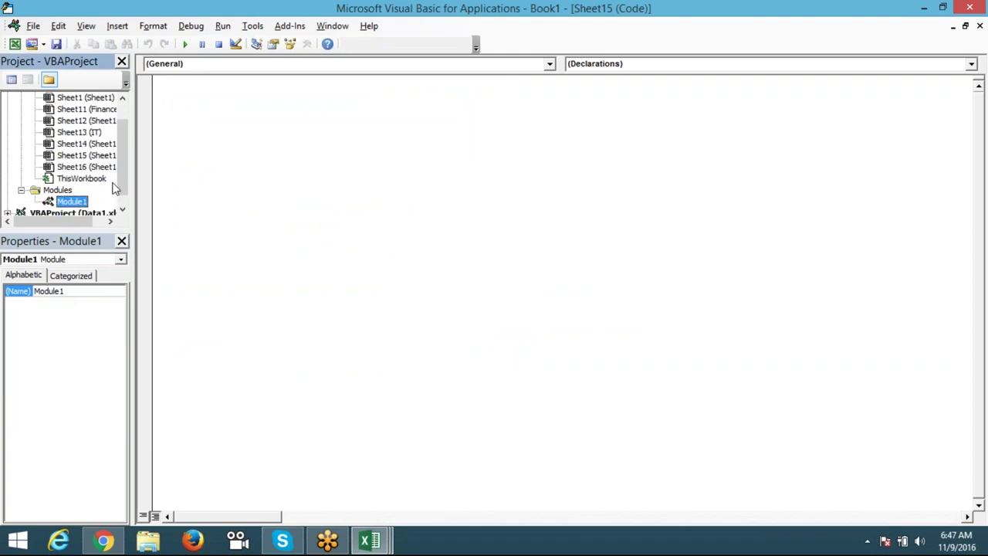
pyautogui.click(119, 189)
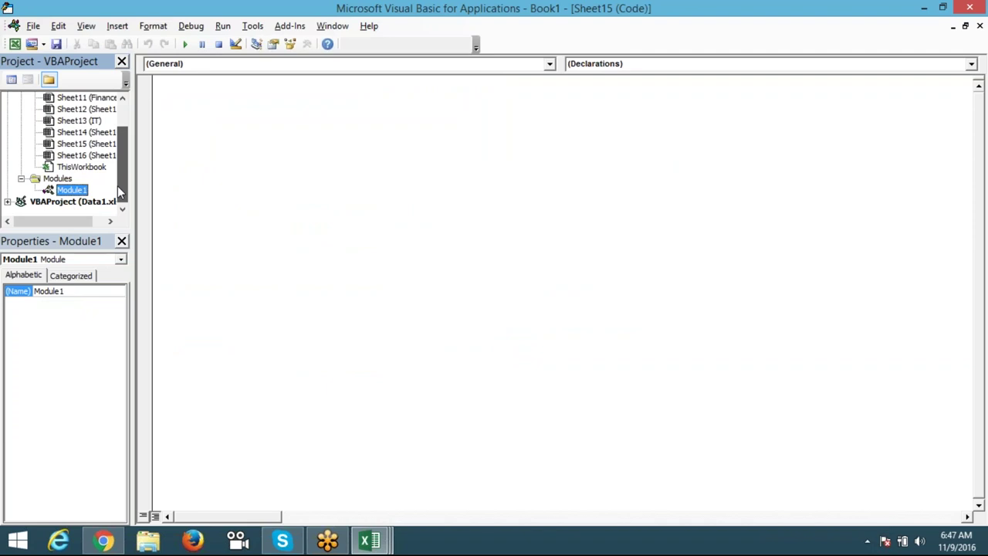
pyautogui.moveTo(117, 186); pyautogui.dragTo(117, 169)
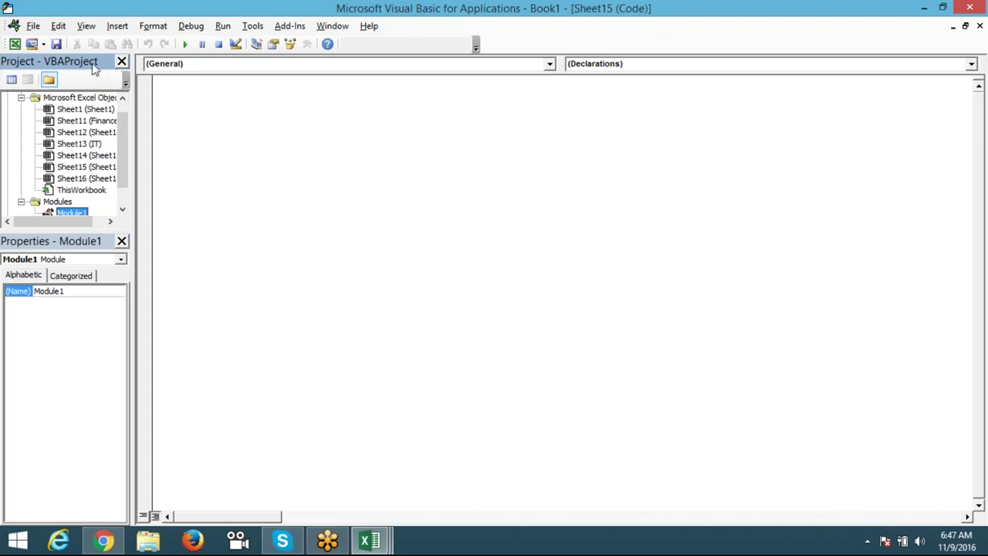
pyautogui.click(71, 240)
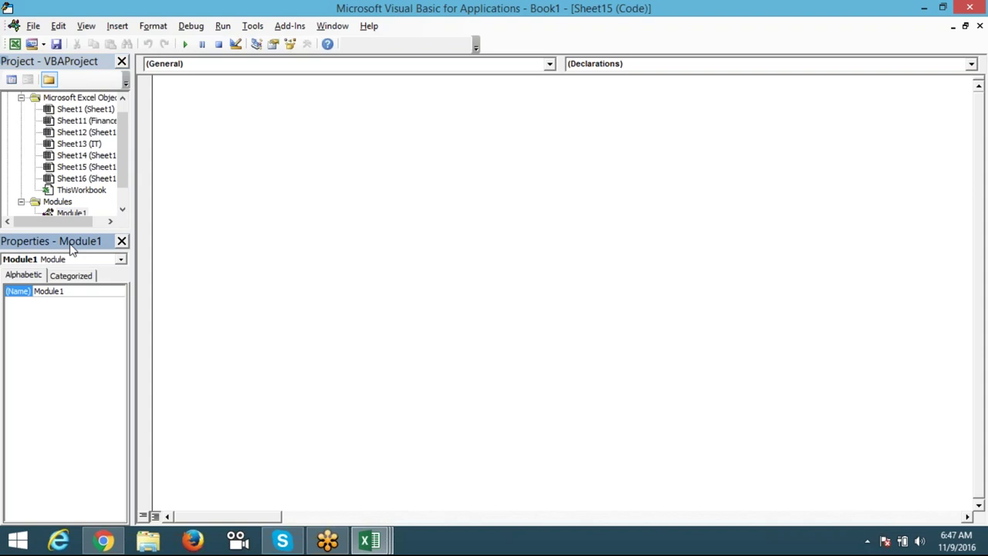
pyautogui.click(72, 65)
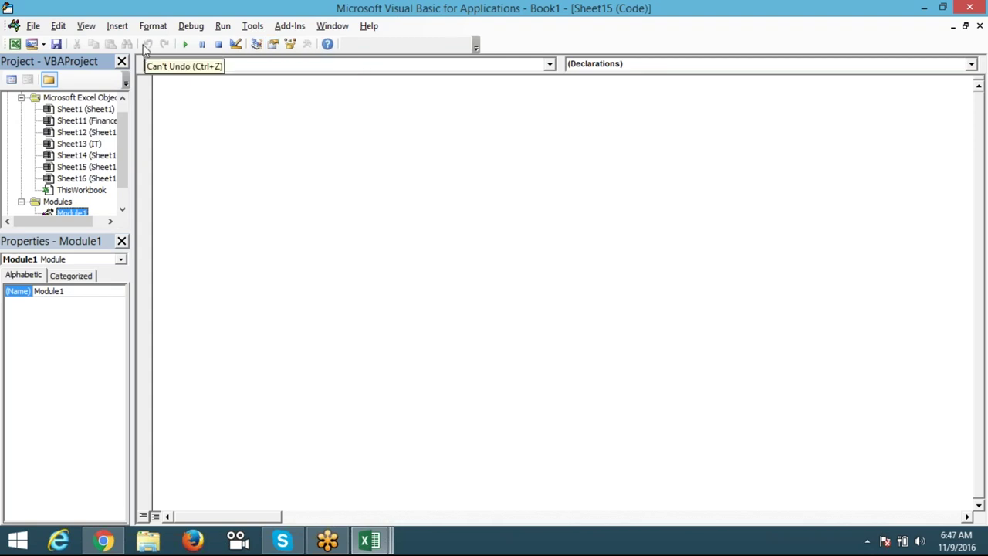
pyautogui.click(91, 28)
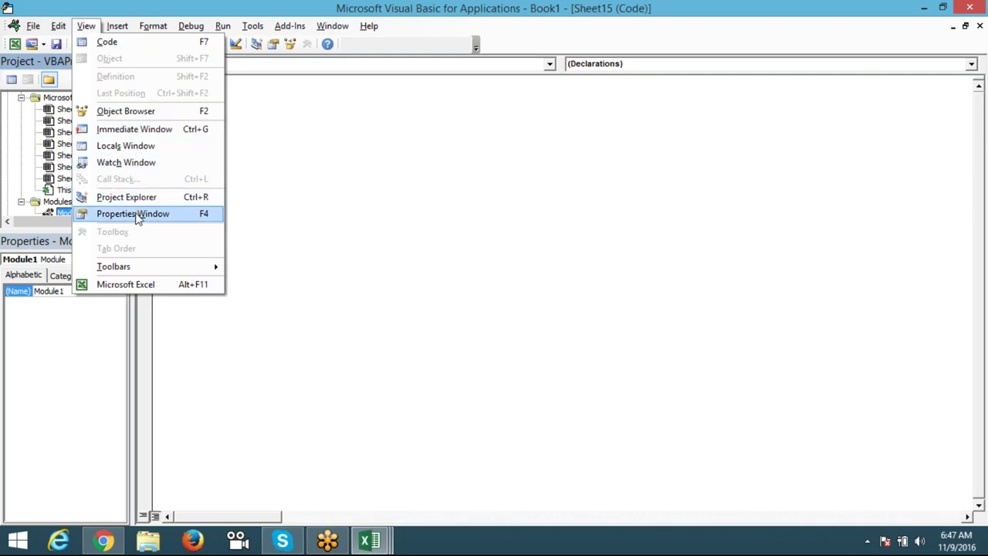
# Step: Widen the Project Explorer and view the empty code of Sheet1, Finance and Sheet12
pyautogui.click(304, 182)
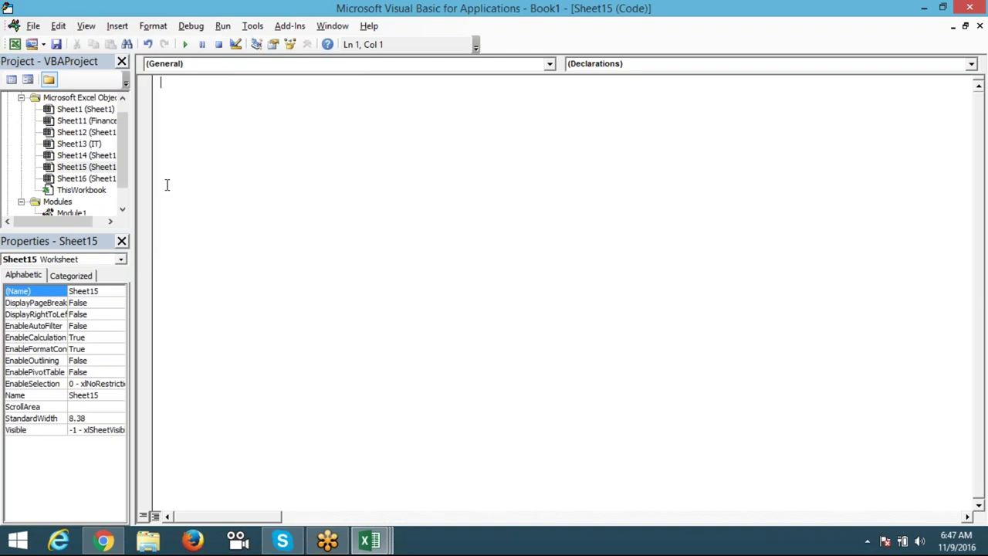
pyautogui.moveTo(133, 151); pyautogui.dragTo(146, 152)
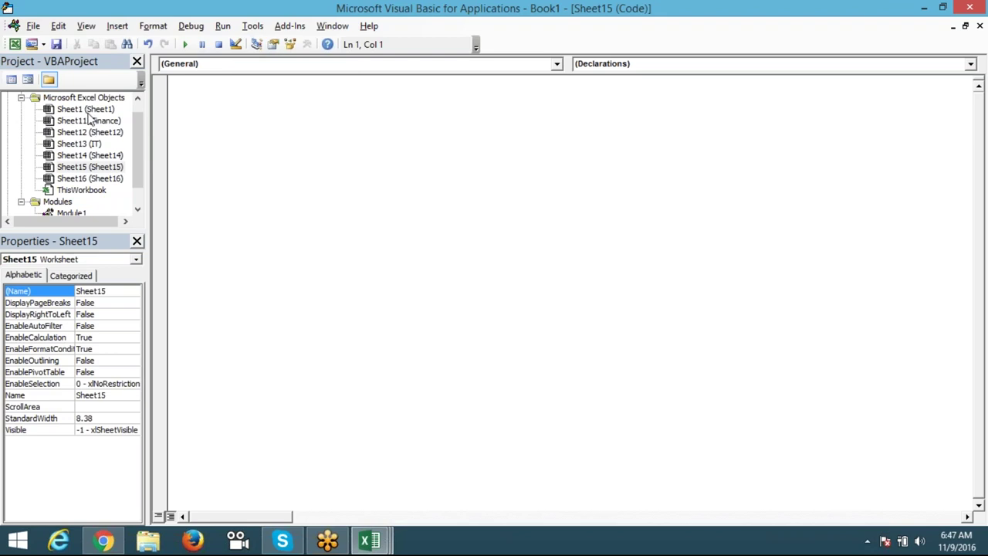
pyautogui.doubleClick(87, 110)
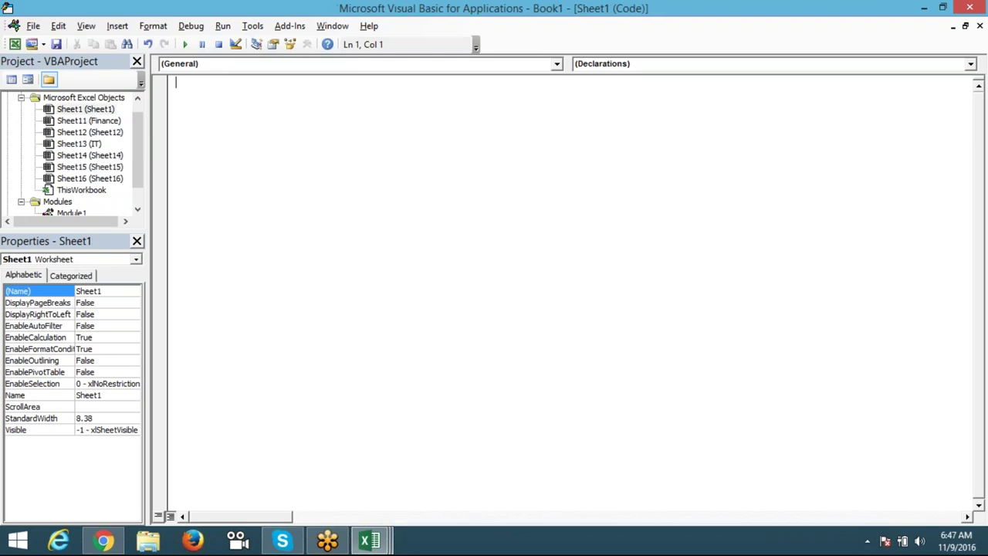
pyautogui.doubleClick(88, 122)
pyautogui.doubleClick(90, 135)
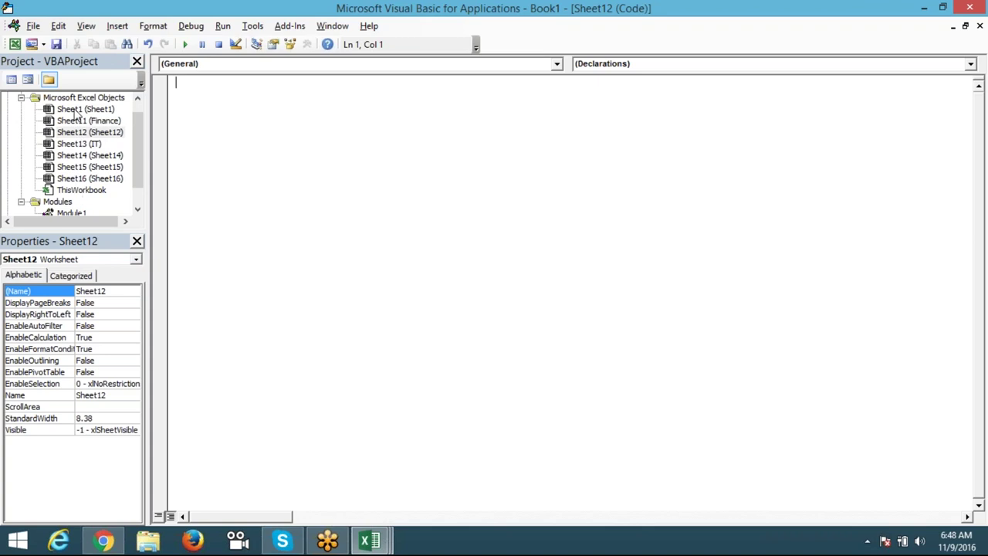
pyautogui.doubleClick(75, 110)
pyautogui.doubleClick(75, 121)
pyautogui.doubleClick(74, 132)
# Step: View the IT, Sheet16, Sheet15 and Sheet14 code modules back to Sheet1, then return to Excel
pyautogui.doubleClick(84, 149)
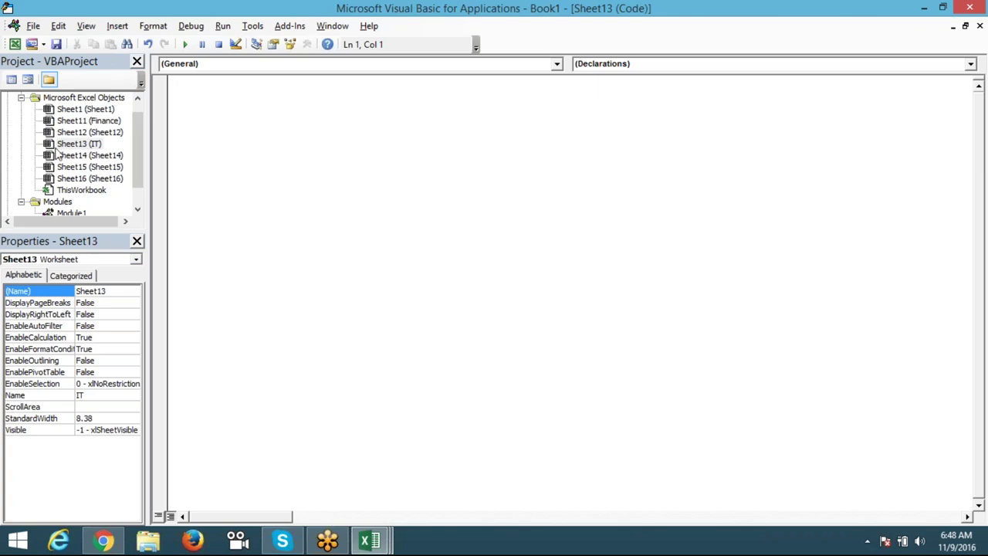
pyautogui.doubleClick(85, 179)
pyautogui.click(87, 169)
pyautogui.doubleClick(86, 169)
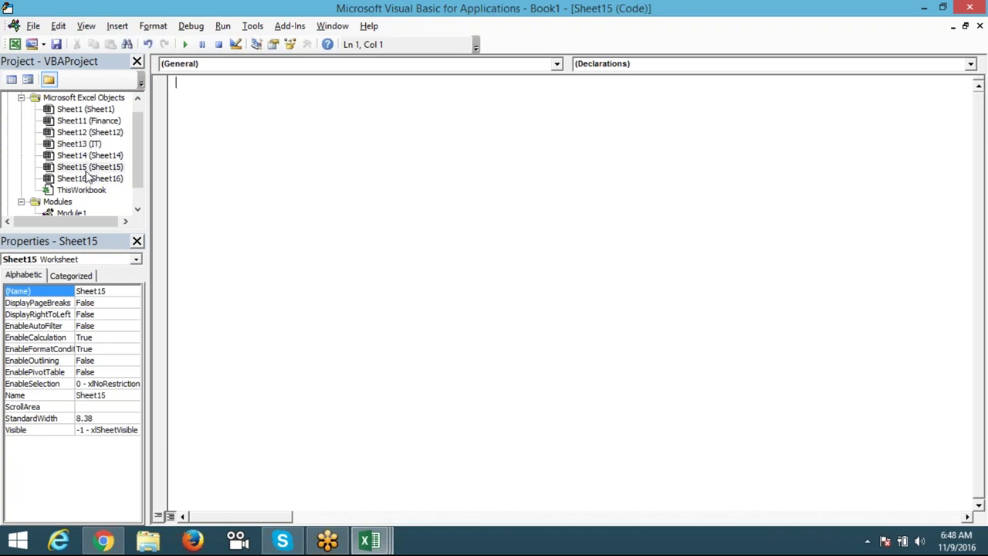
pyautogui.doubleClick(87, 157)
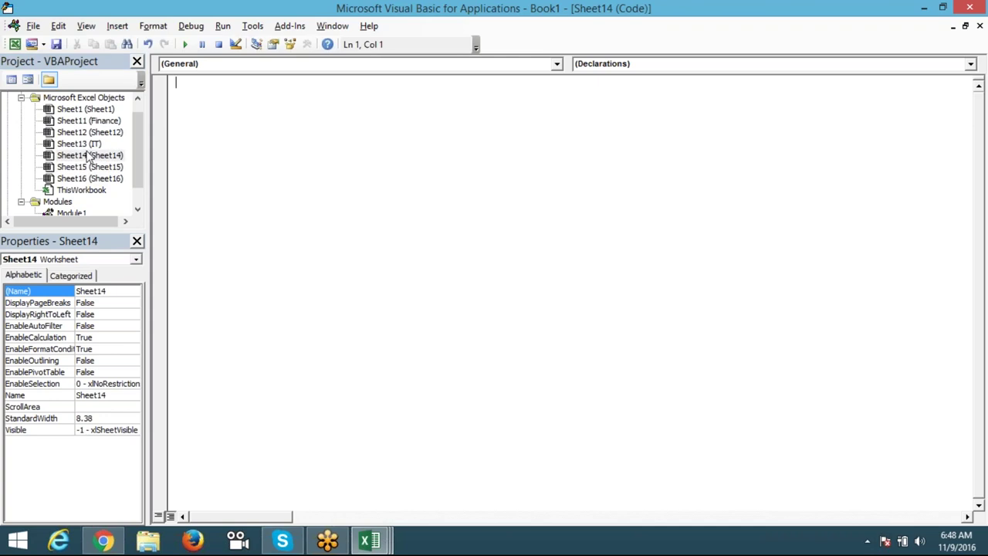
pyautogui.doubleClick(88, 145)
pyautogui.doubleClick(88, 135)
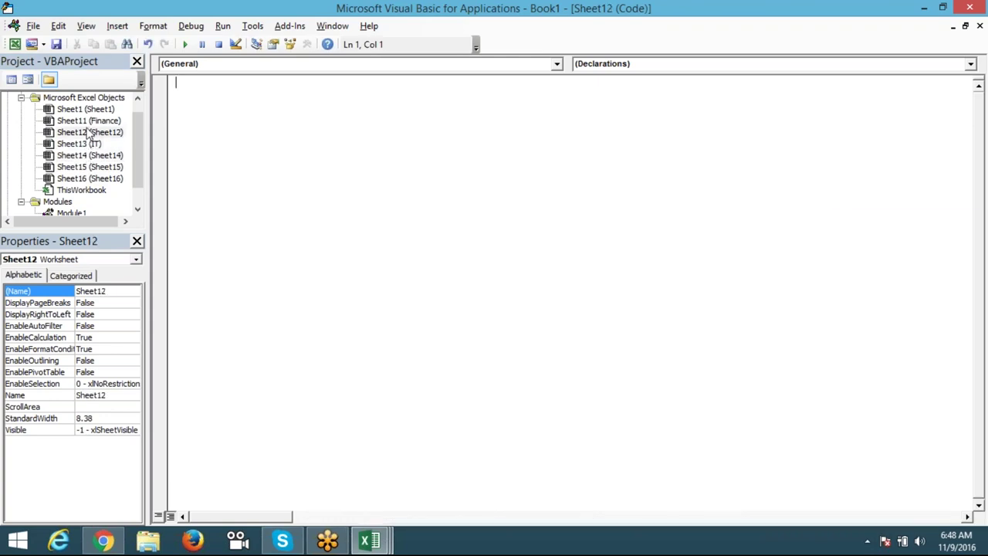
pyautogui.doubleClick(87, 126)
pyautogui.click(87, 124)
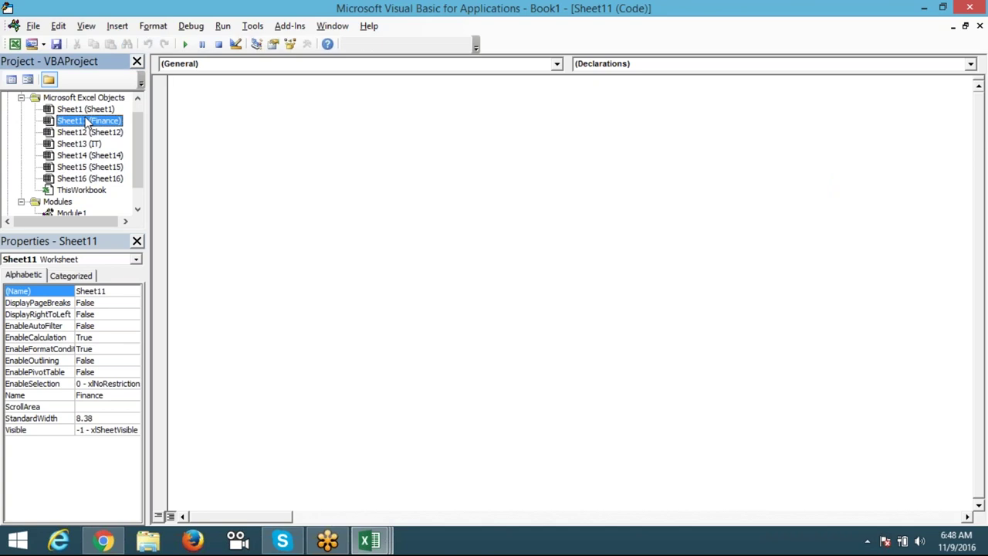
pyautogui.doubleClick(86, 109)
pyautogui.hotkey('alt', 'F11')
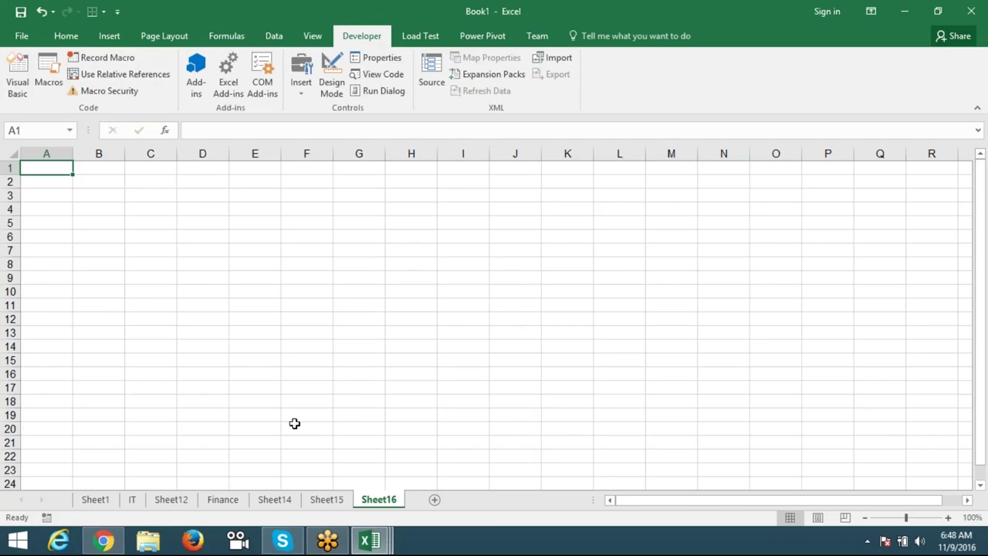
# Step: Check red cells F18 and D19 on Sheet15, then bring up the VBA editor with Alt+F11
pyautogui.click(327, 499)
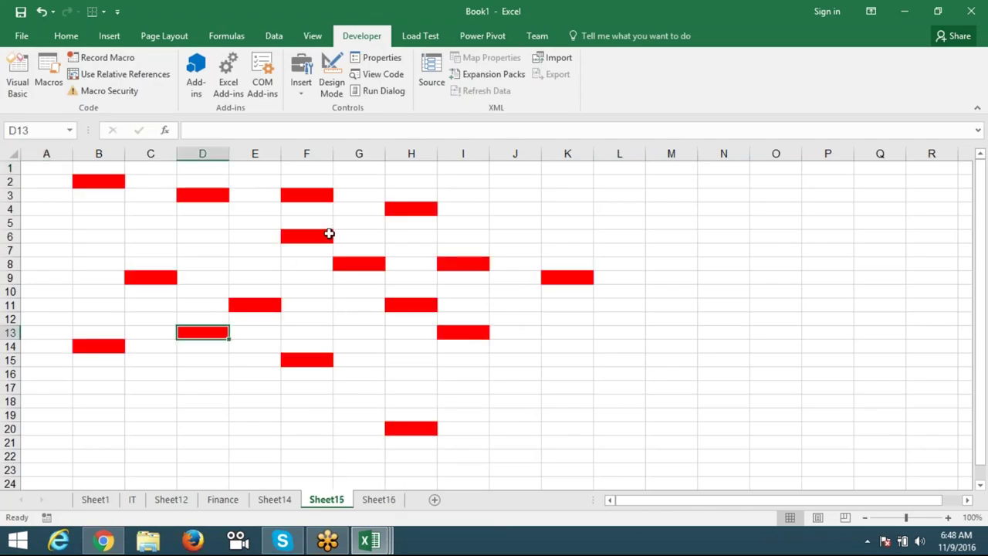
pyautogui.click(292, 401)
pyautogui.click(208, 415)
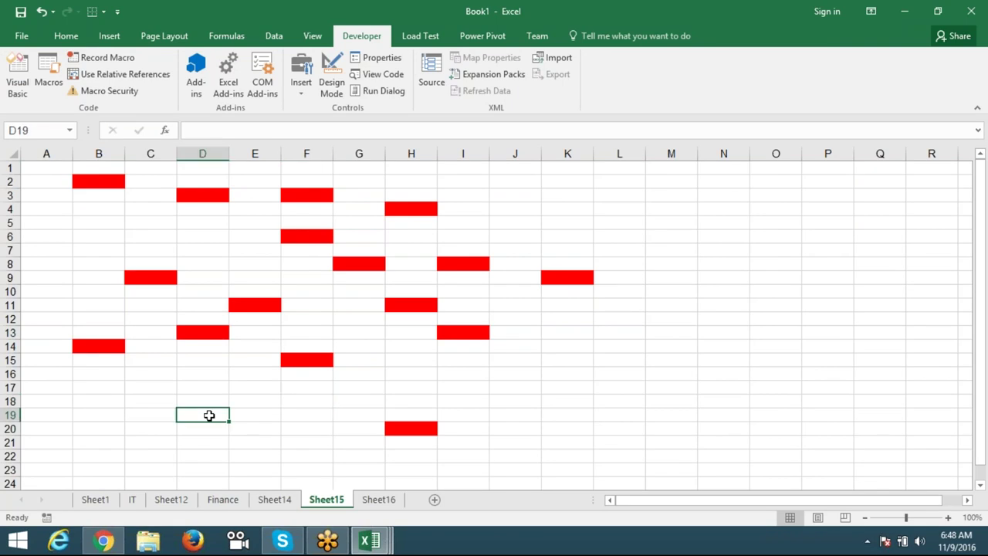
pyautogui.hotkey('alt', 'F11')
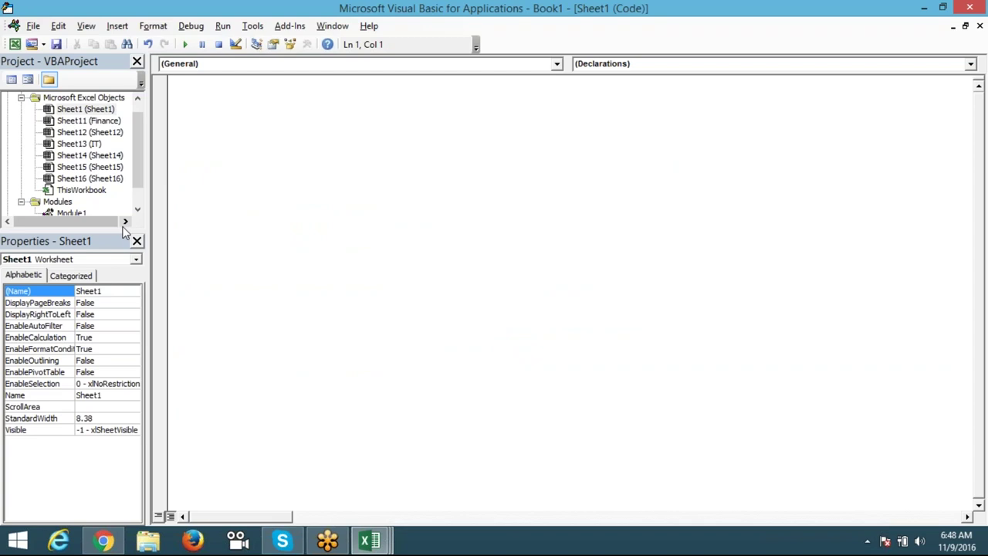
# Step: Insert a new standard Module2, then open Sheet12's code pane from the Project Explorer
pyautogui.click(117, 31)
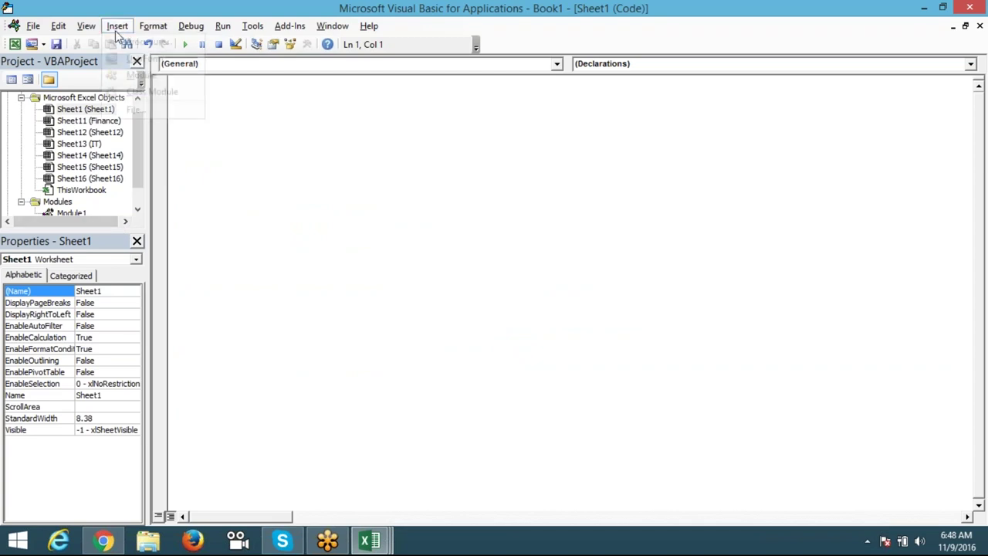
pyautogui.click(128, 75)
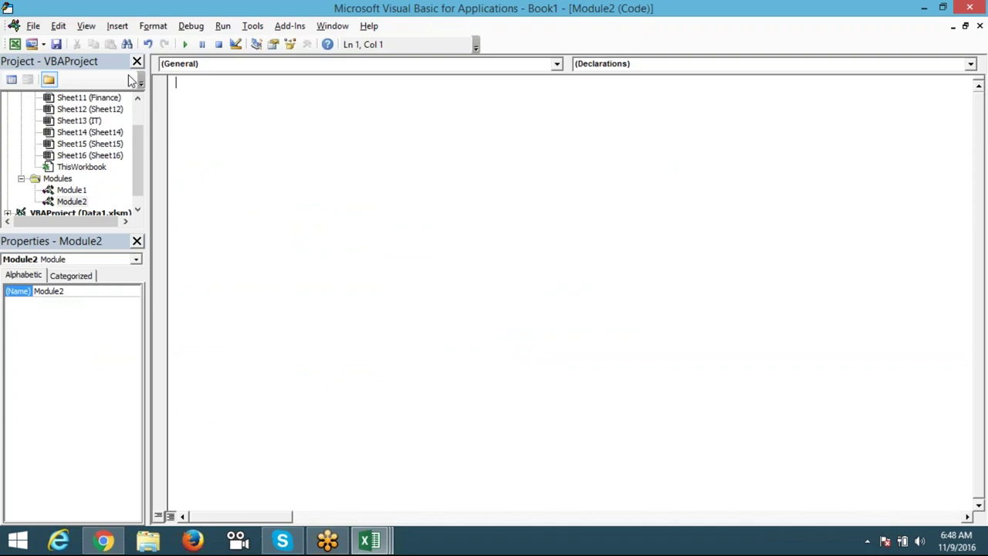
pyautogui.click(142, 191)
pyautogui.scroll(2, 142, 191)
pyautogui.doubleClick(100, 147)
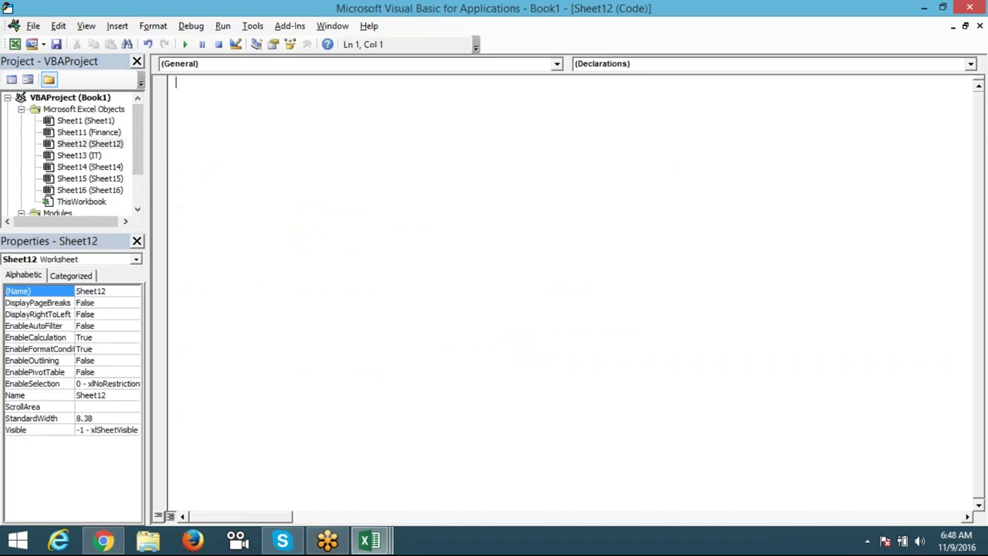
pyautogui.click(223, 65)
pyautogui.click(224, 87)
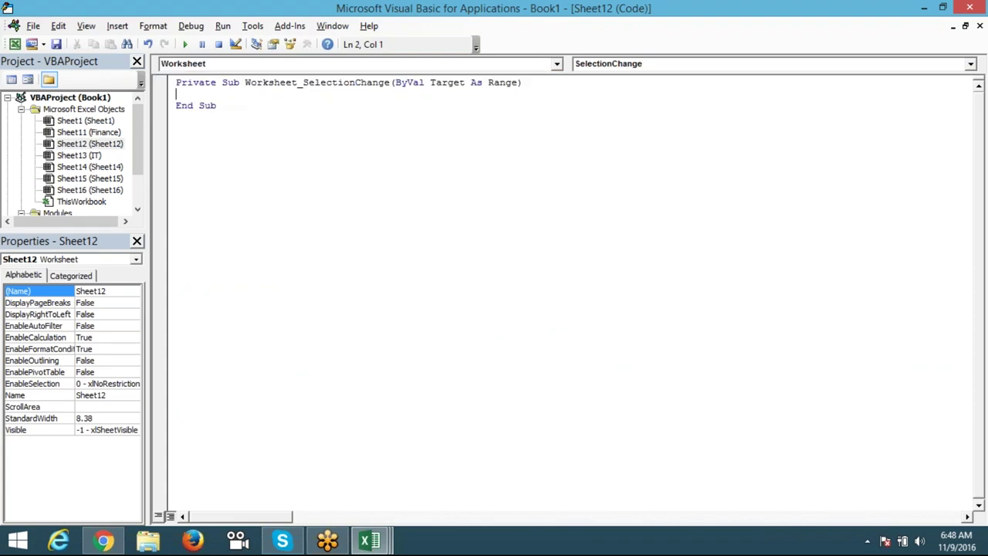
pyautogui.click(601, 67)
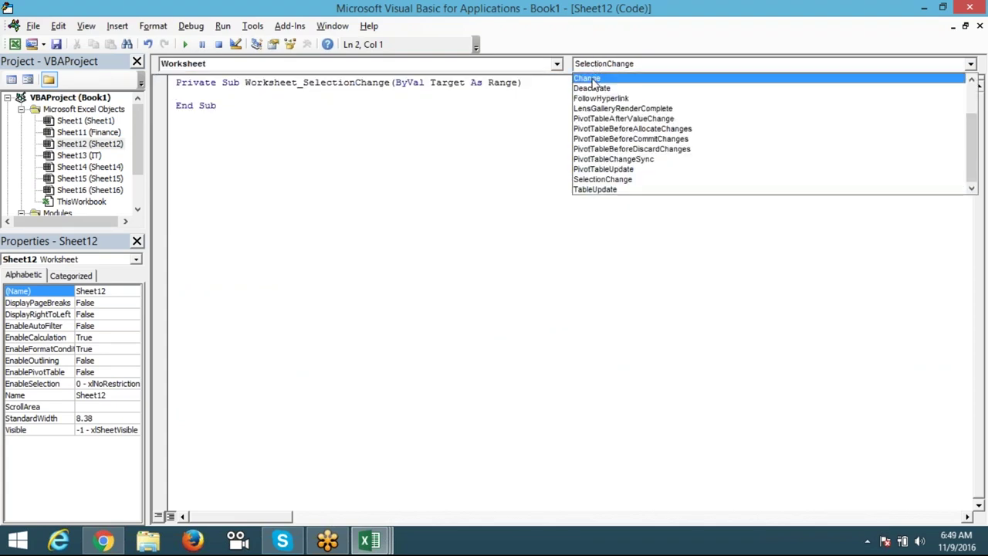
pyautogui.click(304, 163)
pyautogui.moveTo(261, 114); pyautogui.dragTo(176, 77)
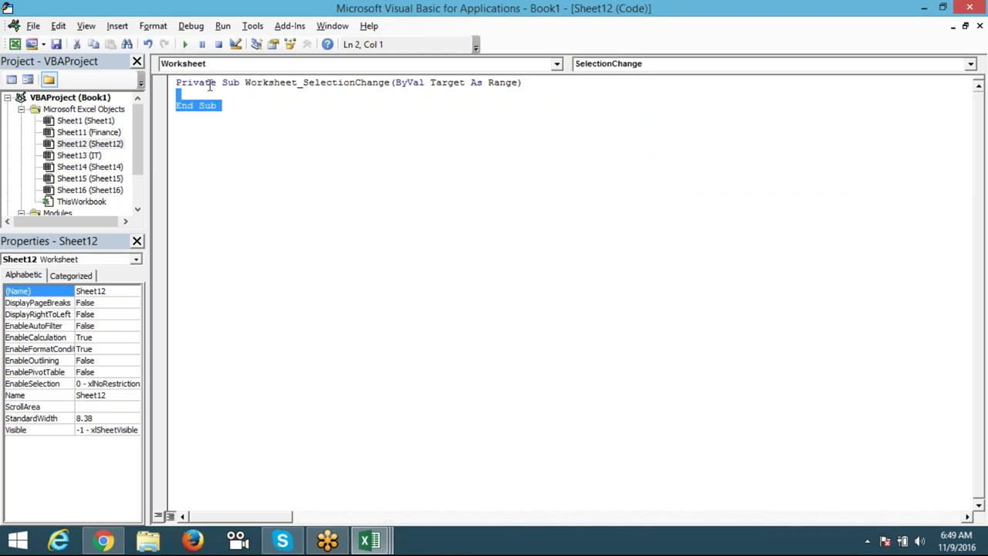
pyautogui.press('Delete')
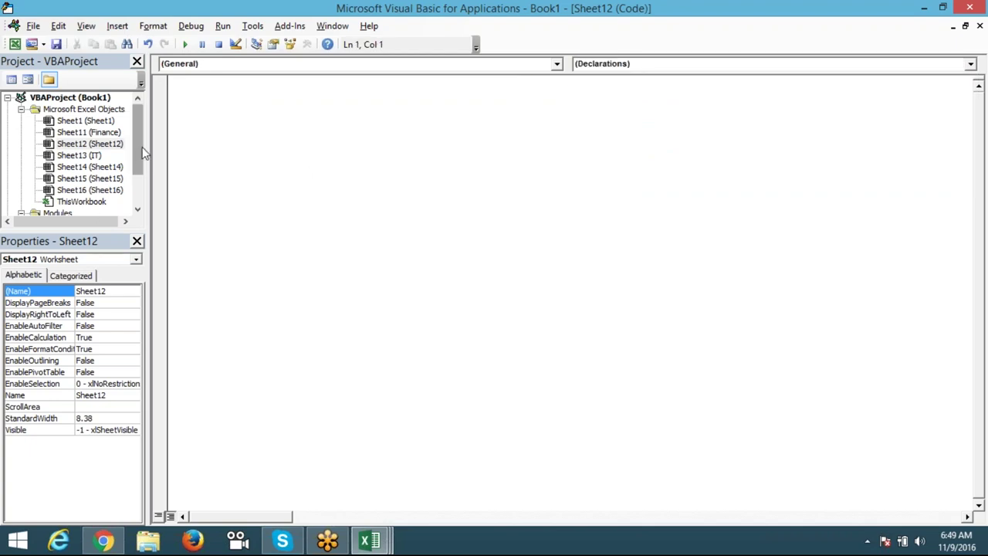
# Step: Open Module2's code window from the Project Explorer
pyautogui.moveTo(142, 147); pyautogui.dragTo(142, 174)
pyautogui.click(80, 202)
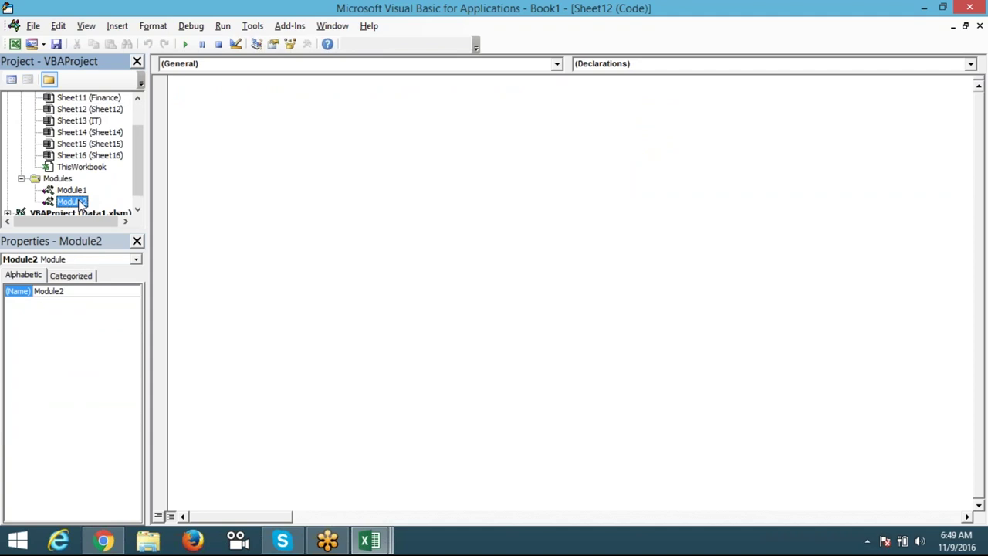
pyautogui.doubleClick(80, 202)
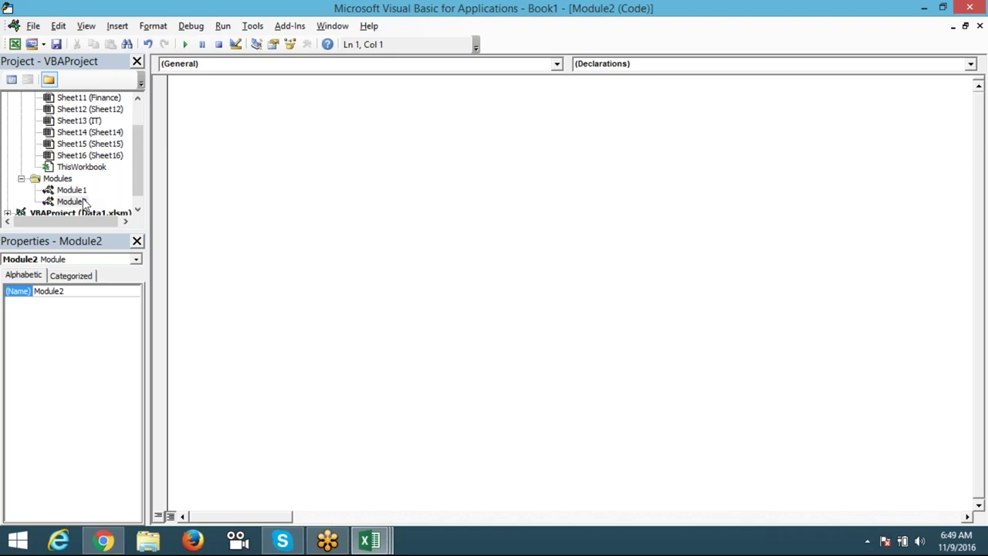
# Step: Type the procedure header sub copy(), correcting the false-start names along the way
pyautogui.write('sub ')
pyautogui.write('r')
pyautogui.press('BackSpace')
pyautogui.write('r')
pyautogui.write('avi')
pyautogui.press('BackSpace')
pyautogui.press('BackSpace')
pyautogui.write('copy')
pyautogui.write('()')
# Step: Complete Sub copy() with End Sub and add blank lines for its body
pyautogui.press('Return')
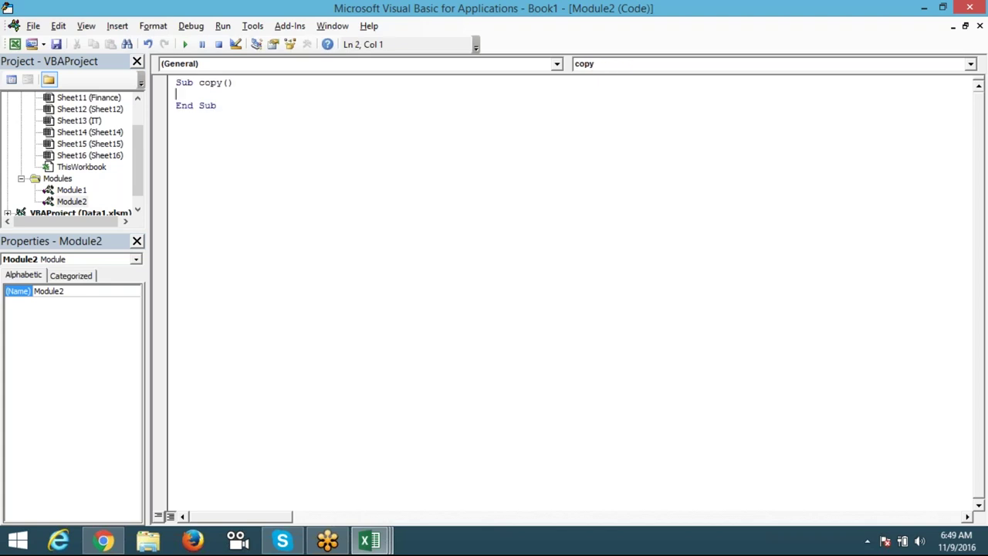
pyautogui.press('Down')
pyautogui.hotkey('shift', 'Down')
pyautogui.press('Up')
pyautogui.press('Up')
pyautogui.press('Return')
pyautogui.press('Return')
pyautogui.press('Return')
pyautogui.press('Up')
pyautogui.press('Up')
pyautogui.hotkey('shift', 'Down')
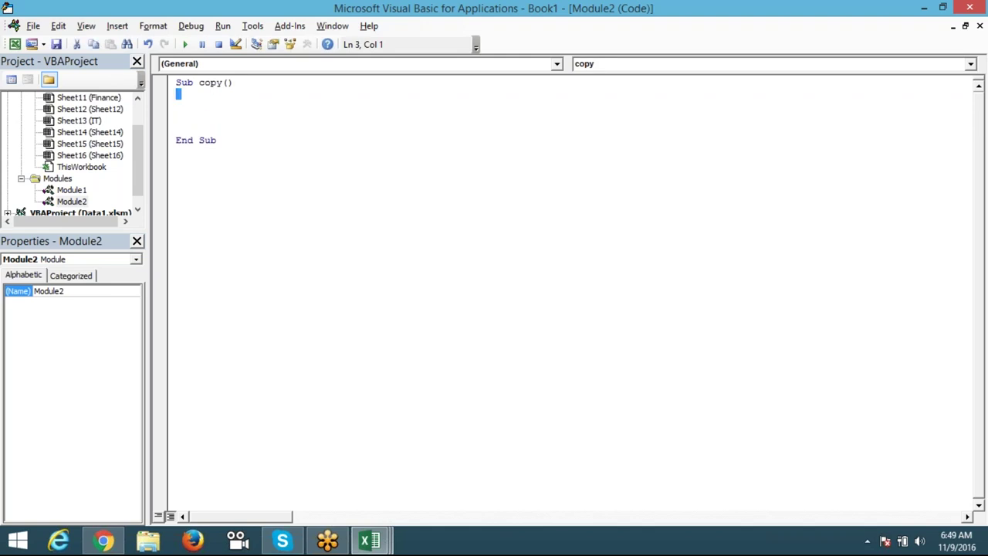
pyautogui.hotkey('shift', 'Down')
pyautogui.hotkey('shift', 'Down')
# Step: Rename the procedure from copy to copy_today
pyautogui.hotkey('ctrl', 'Home')
pyautogui.press('Right')
pyautogui.press('Right')
pyautogui.press('Right')
pyautogui.press('Right')
pyautogui.press('Right')
pyautogui.press('Right')
pyautogui.press('Right')
pyautogui.write('mtod')
pyautogui.write('ay')
pyautogui.press('Left')
pyautogui.press('Left')
pyautogui.press('Left')
pyautogui.press('Left')
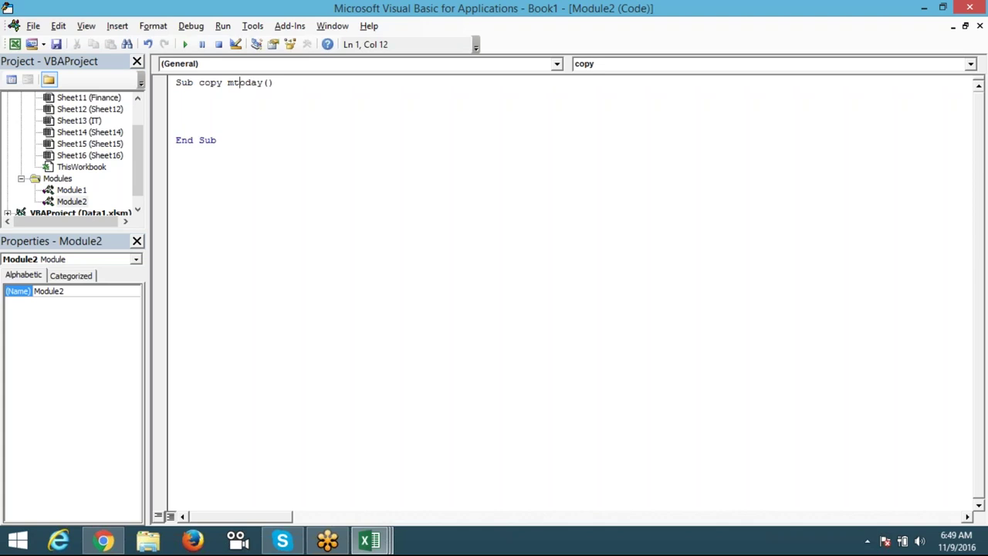
pyautogui.press('Left')
pyautogui.press('BackSpace')
pyautogui.press('BackSpace')
pyautogui.write('.')
pyautogui.press('BackSpace')
pyautogui.write('_')
# Step: Rename the procedure from copy_today to raj1, then switch back to Excel
pyautogui.click(233, 81)
pyautogui.press('Right')
pyautogui.press('Right')
pyautogui.press('Right')
pyautogui.press('Right')
pyautogui.hotkey('shift', 'Left')
pyautogui.hotkey('shift', 'Left')
pyautogui.hotkey('shift', 'Left')
pyautogui.hotkey('shift', 'Left')
pyautogui.hotkey('shift', 'Left')
pyautogui.hotkey('shift', 'Left')
pyautogui.hotkey('shift', 'Left')
pyautogui.hotkey('shift', 'Left')
pyautogui.hotkey('shift', 'Left')
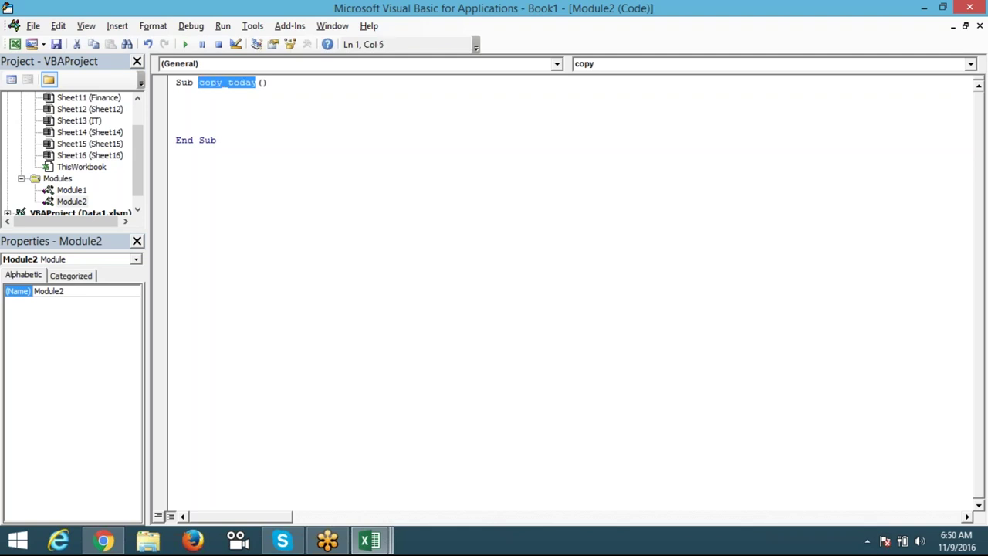
pyautogui.write('raj')
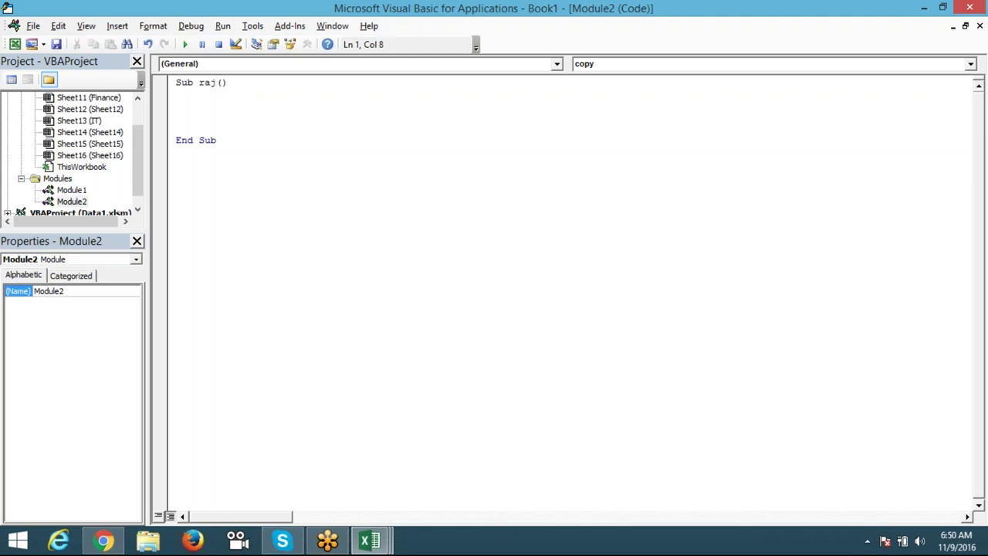
pyautogui.write('1')
pyautogui.click(275, 134)
pyautogui.click(221, 106)
pyautogui.doubleClick(219, 82)
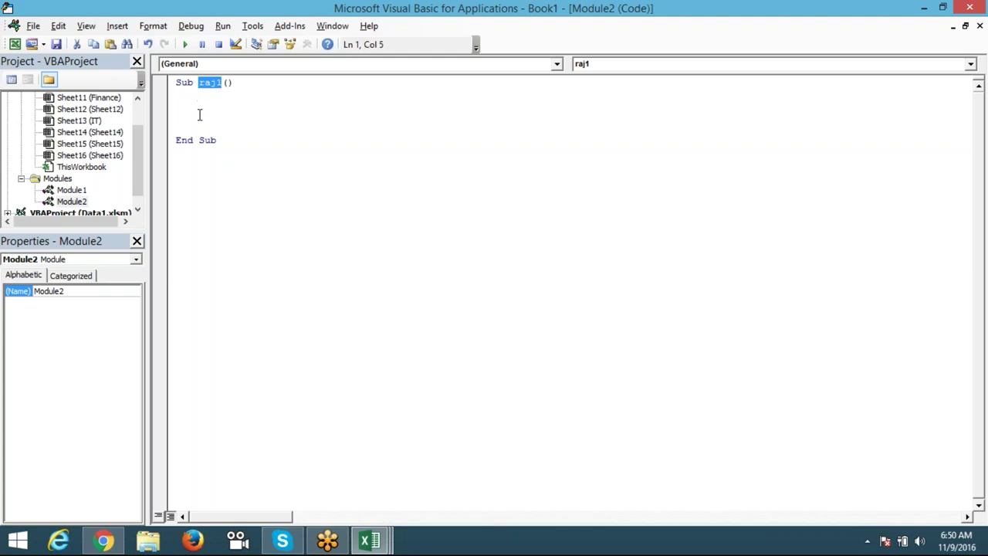
pyautogui.hotkey('alt', 'Tab')
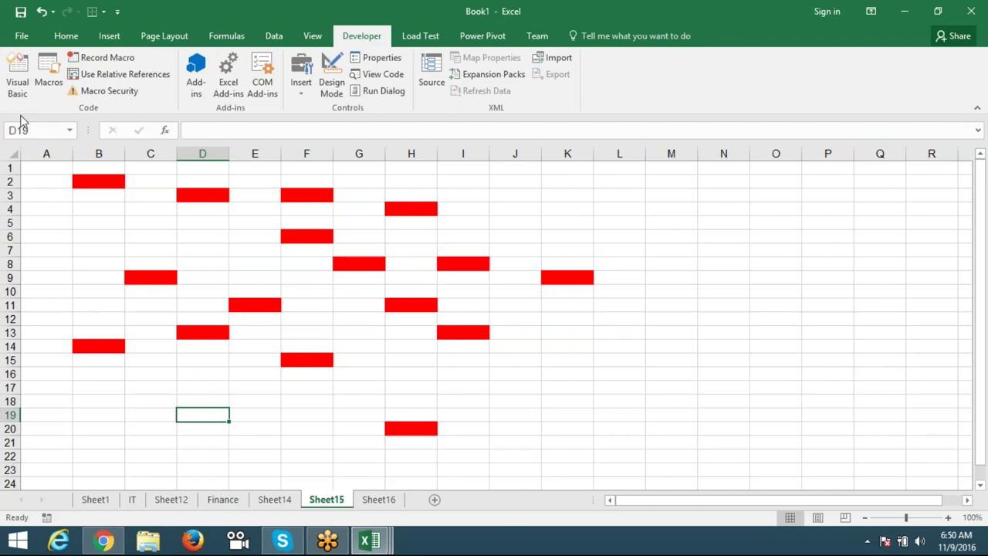
# Step: Enter raj1 in the Name Box to jump to cell RAJ1 and select it
pyautogui.click(27, 129)
pyautogui.write('raj1')
pyautogui.press('Return')
pyautogui.click(951, 36)
pyautogui.click(926, 171)
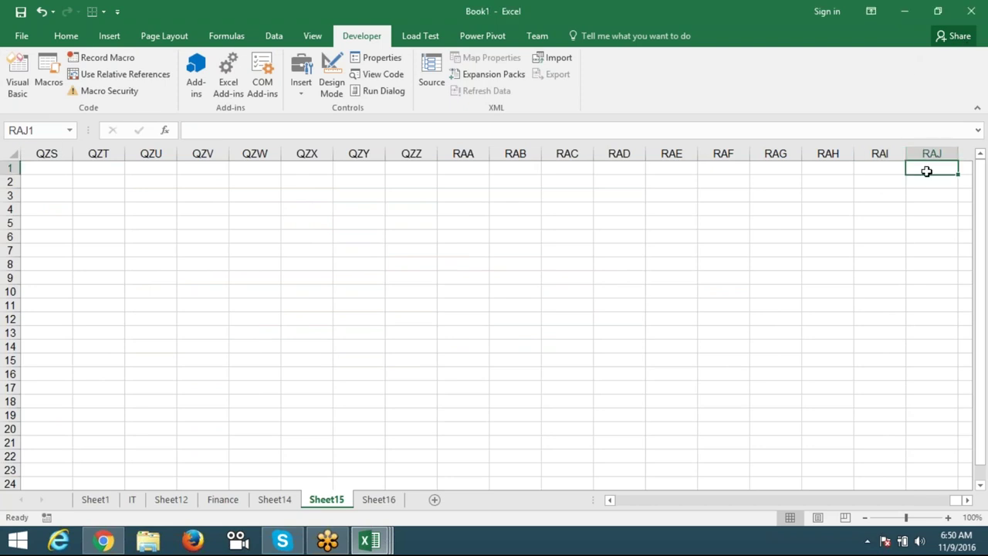
# Step: Back in the VBA editor, rename Sub raj1 to raj by deleting the 1
pyautogui.hotkey('alt', 'F11')
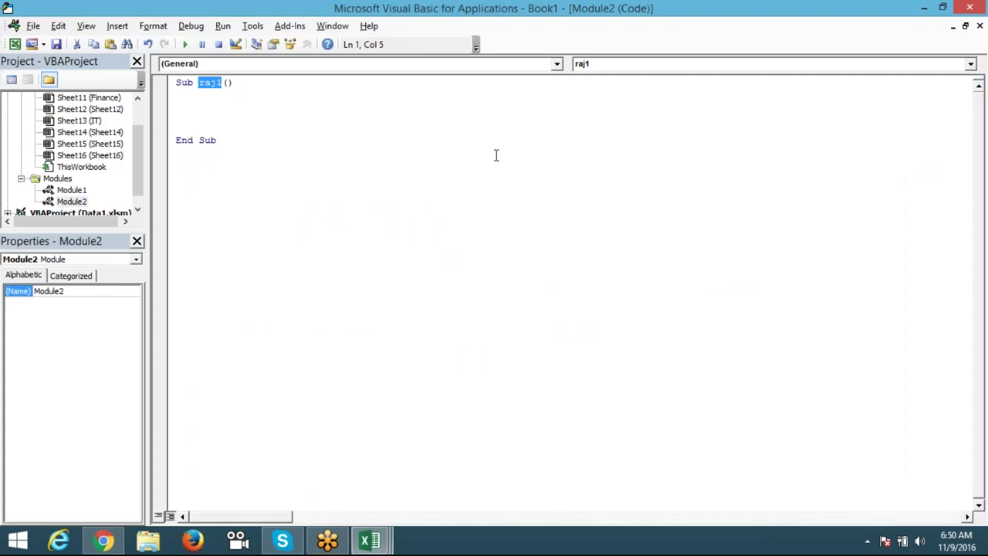
pyautogui.click(226, 83)
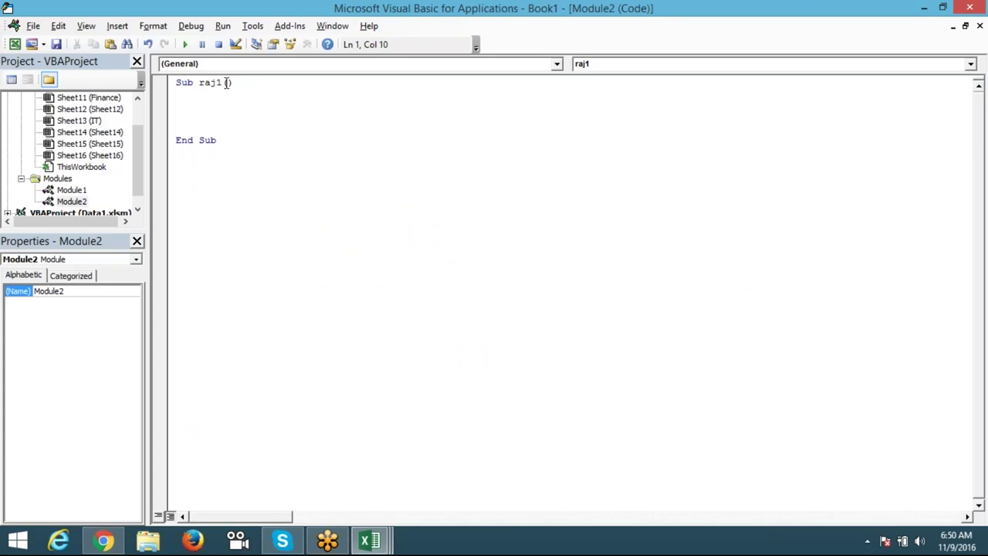
pyautogui.press('Left')
pyautogui.press('Left')
pyautogui.press('Delete')
# Step: Add an empty Function lookupall(n As Range) below End Sub, then return to Excel
pyautogui.press('Down')
pyautogui.press('Down')
pyautogui.press('Down')
pyautogui.press('Down')
pyautogui.press('Down')
pyautogui.write('funct')
pyautogui.write('ion ')
pyautogui.write('l')
pyautogui.write('ooku')
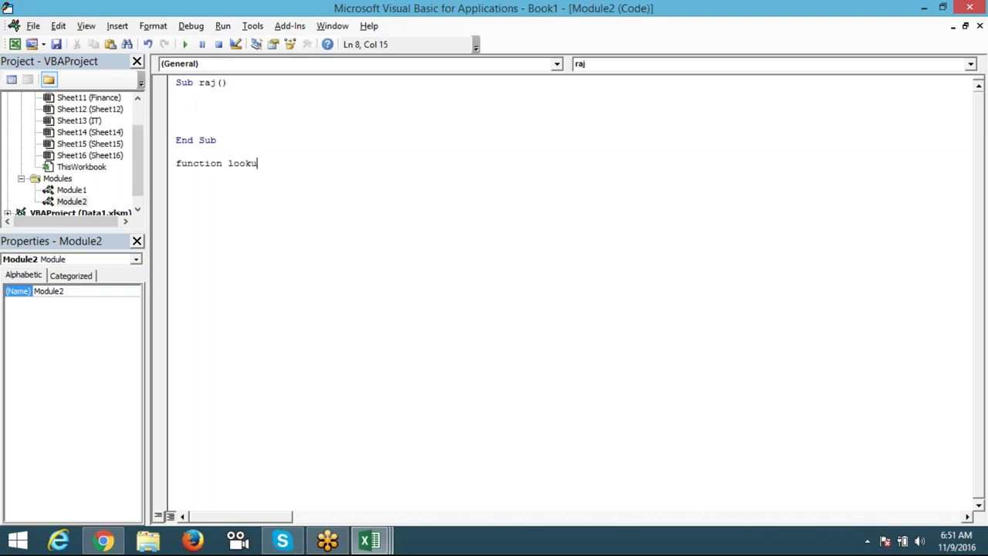
pyautogui.write('p')
pyautogui.write('a')
pyautogui.write('ll')
pyautogui.write('(')
pyautogui.write('n as ')
pyautogui.write('rang')
pyautogui.press('Tab')
pyautogui.write(')')
pyautogui.press('Return')
pyautogui.press('Return')
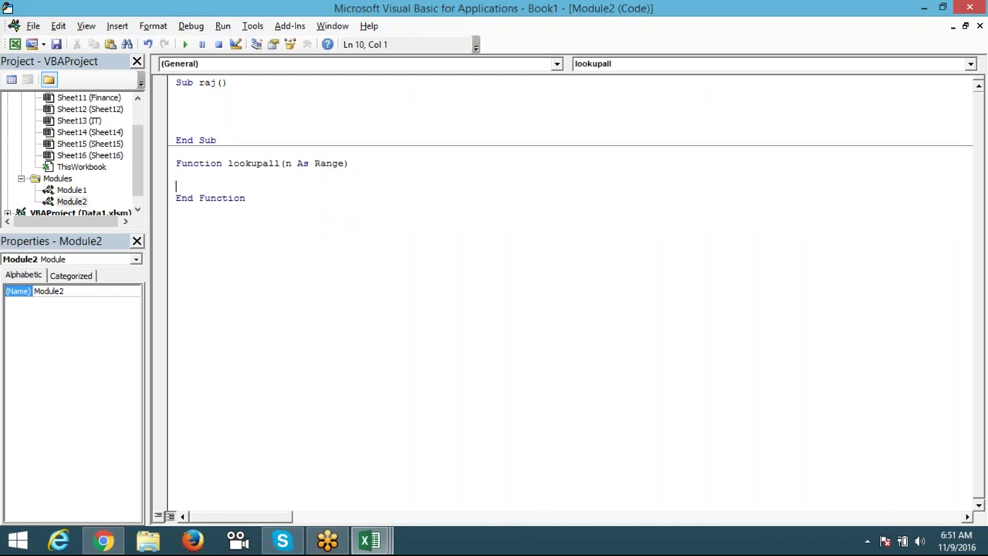
pyautogui.press('Return')
pyautogui.hotkey('alt', 'F11')
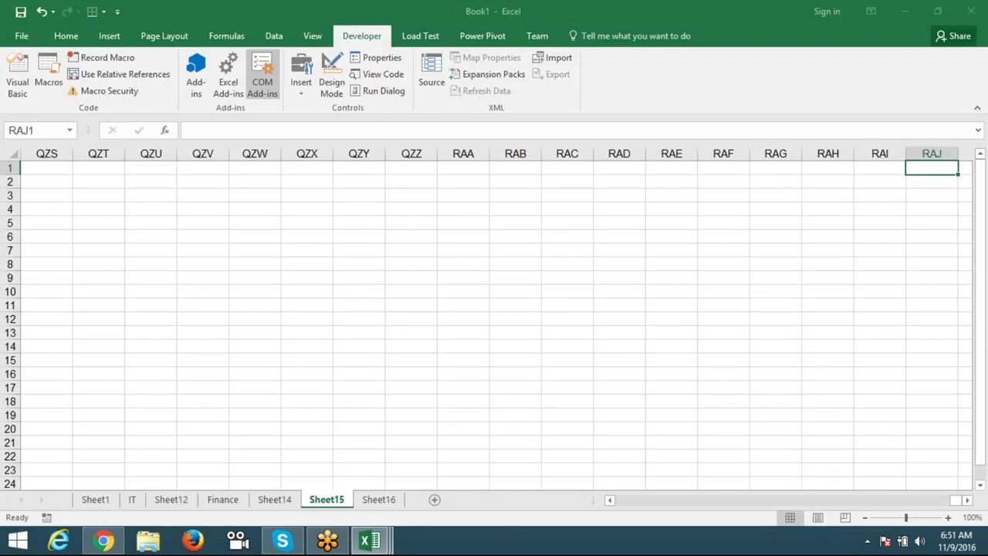
# Step: Start an IF formula in cell A3 of Sheet15, then cancel it, leaving A3 empty
pyautogui.hotkey('ctrl', 'Home')
pyautogui.press('Down')
pyautogui.press('Down')
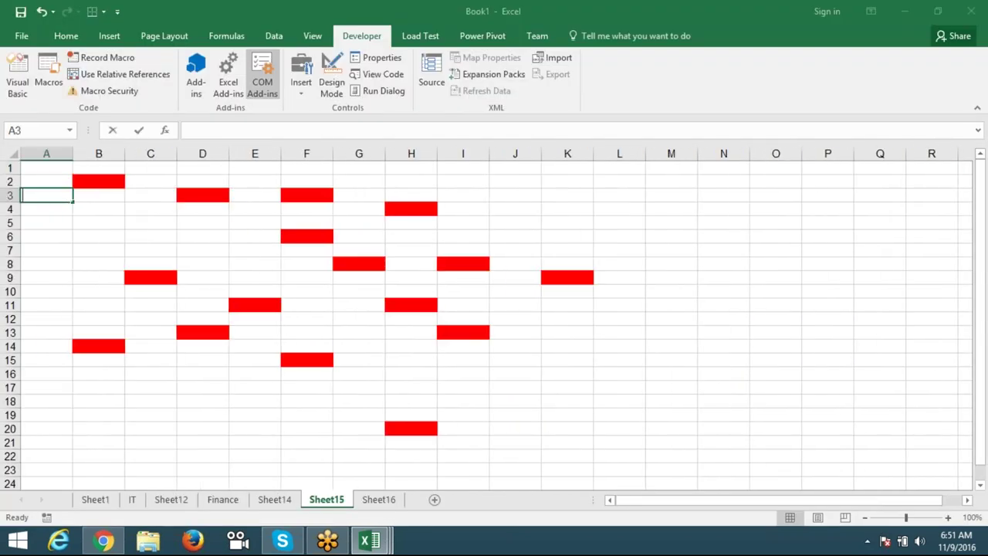
pyautogui.write('=if')
pyautogui.press('Tab')
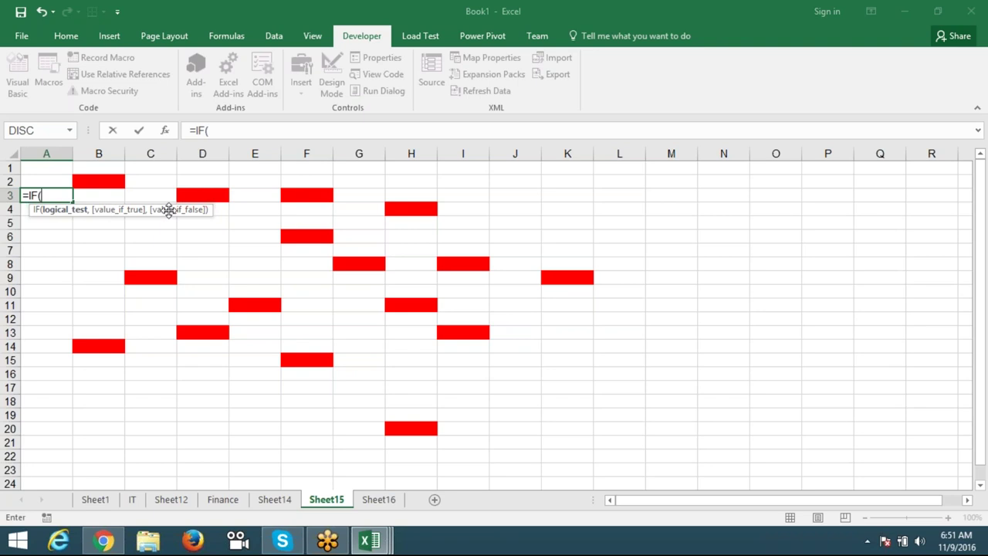
pyautogui.press('Escape')
# Step: In the VBA editor, select lookupall's n As Range parameter, then return to Excel
pyautogui.hotkey('alt', 'F11')
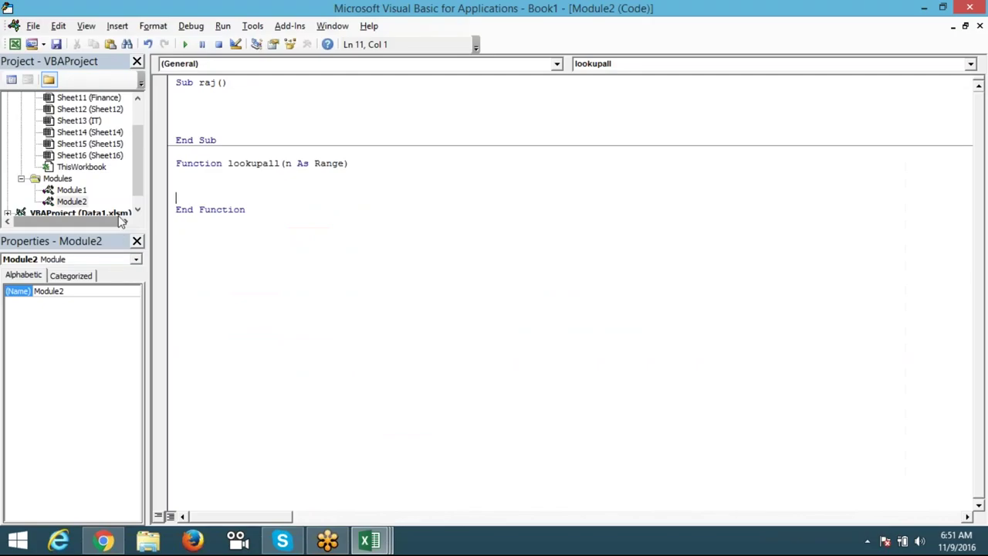
pyautogui.moveTo(284, 163); pyautogui.dragTo(346, 164)
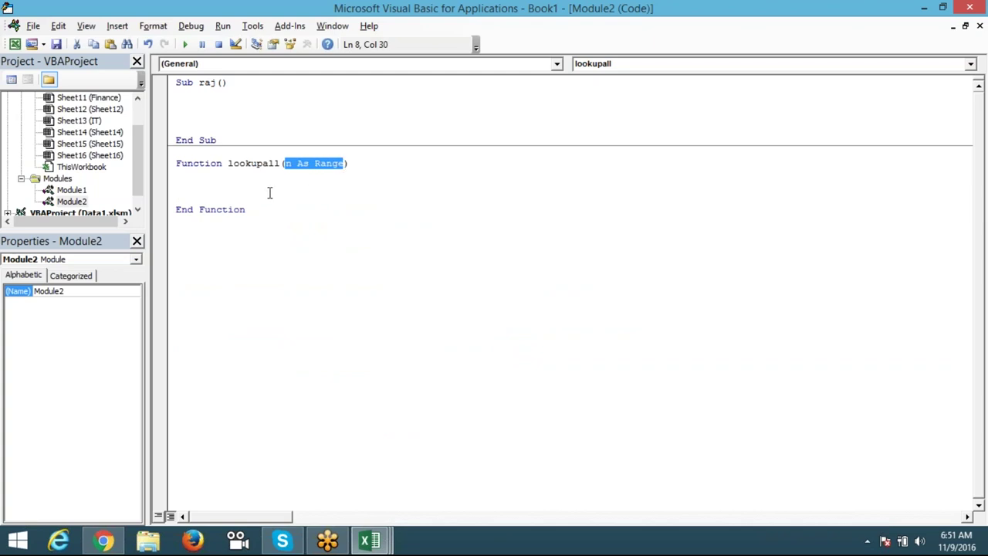
pyautogui.hotkey('alt', 'Tab')
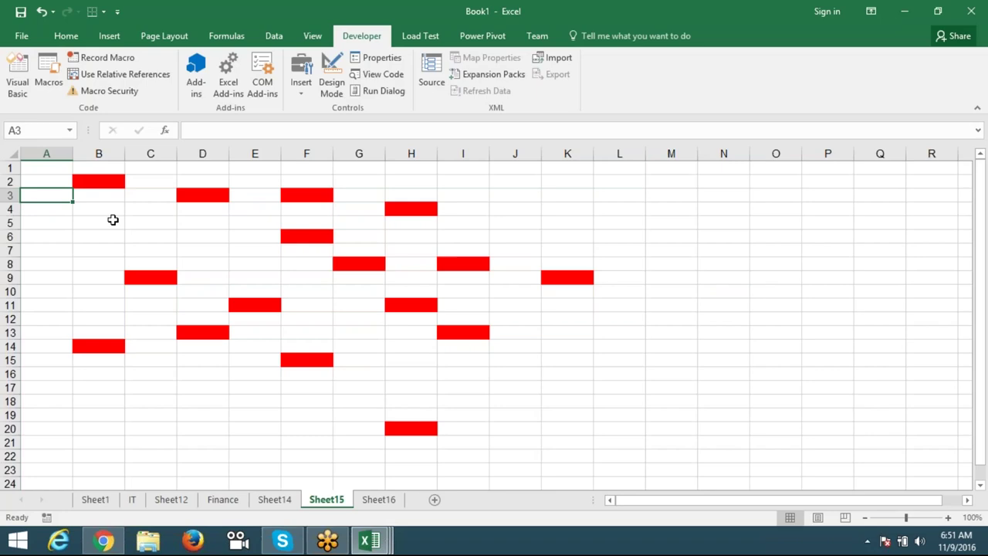
# Step: Back in the VBA editor, select the word Range, then lookupall's n As Range parameter
pyautogui.hotkey('alt', 'Tab')
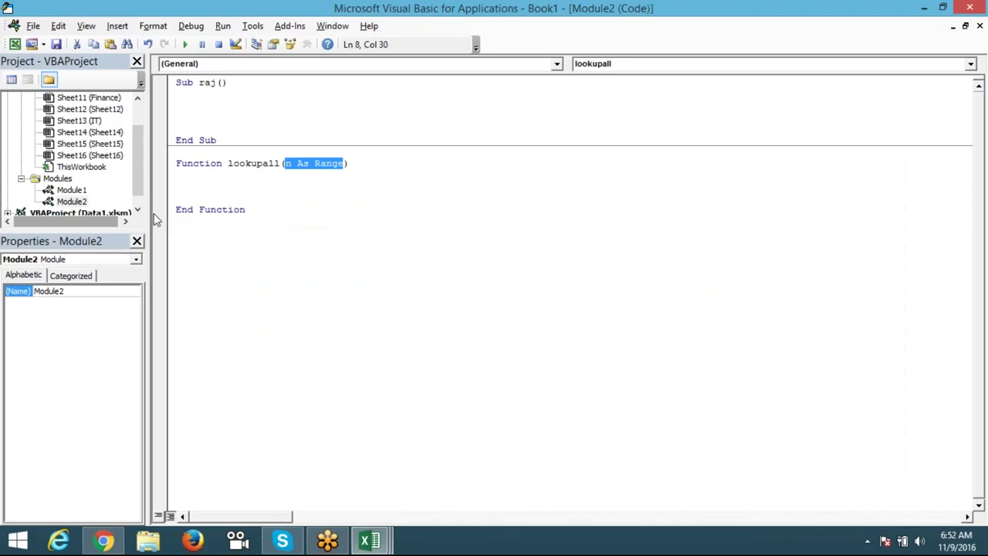
pyautogui.click(344, 163)
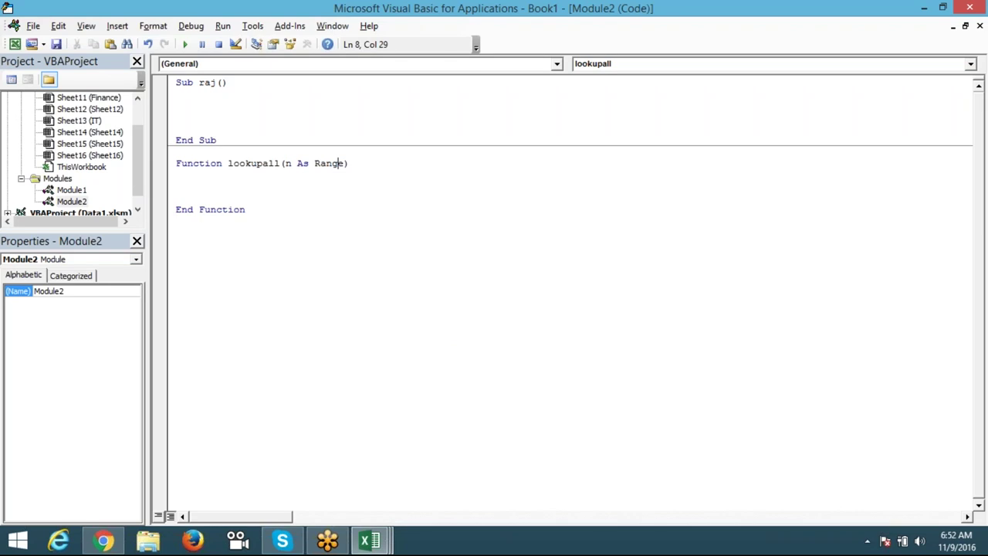
pyautogui.doubleClick(332, 163)
pyautogui.click(332, 177)
pyautogui.click(332, 163)
pyautogui.moveTo(285, 164); pyautogui.dragTo(344, 164)
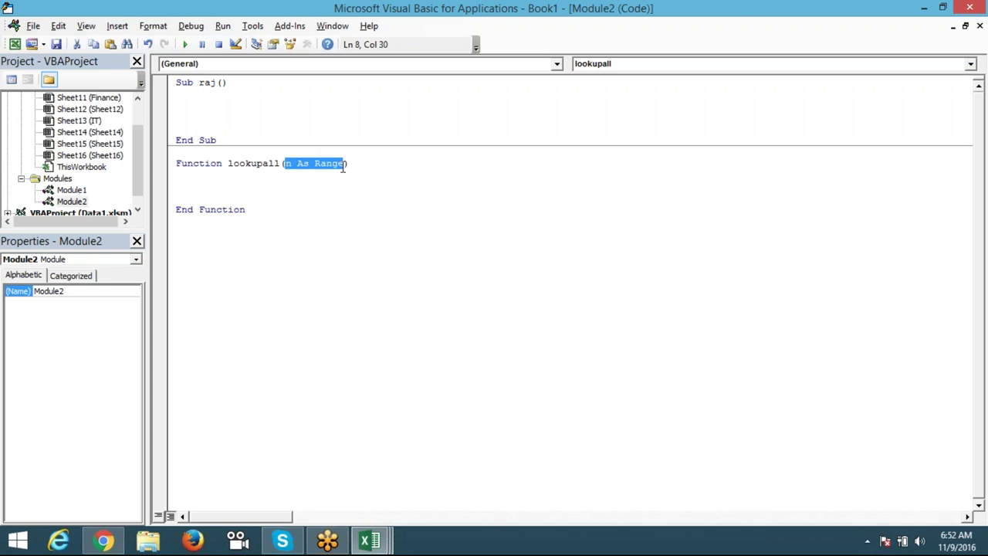
# Step: Select the whole lookupall function, deselect it, and open the Insert menu
pyautogui.click(256, 187)
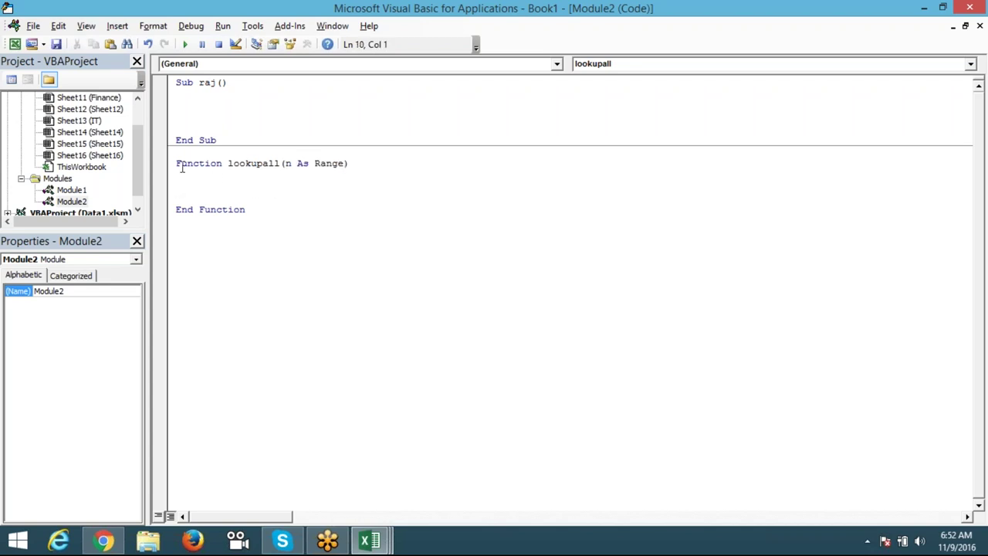
pyautogui.moveTo(176, 164); pyautogui.dragTo(243, 219)
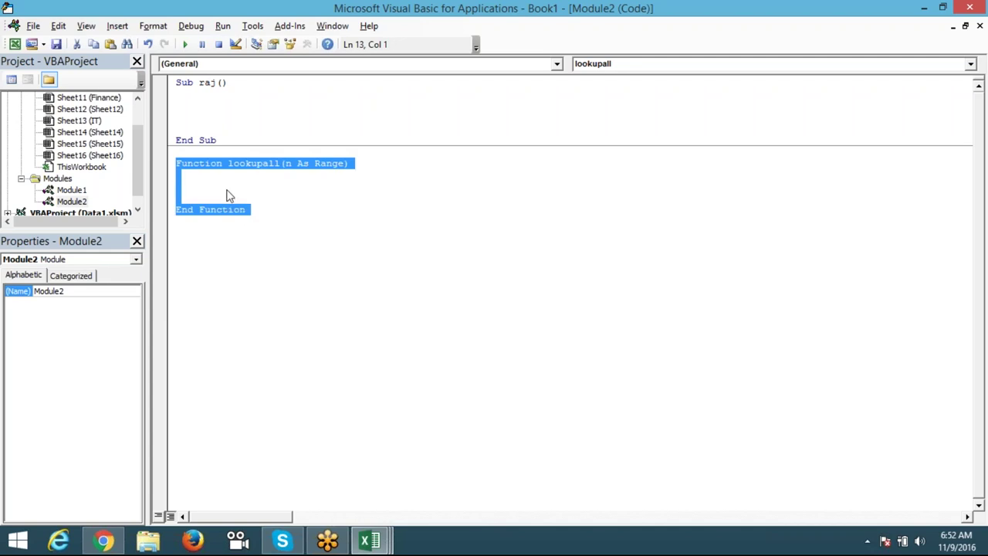
pyautogui.click(225, 229)
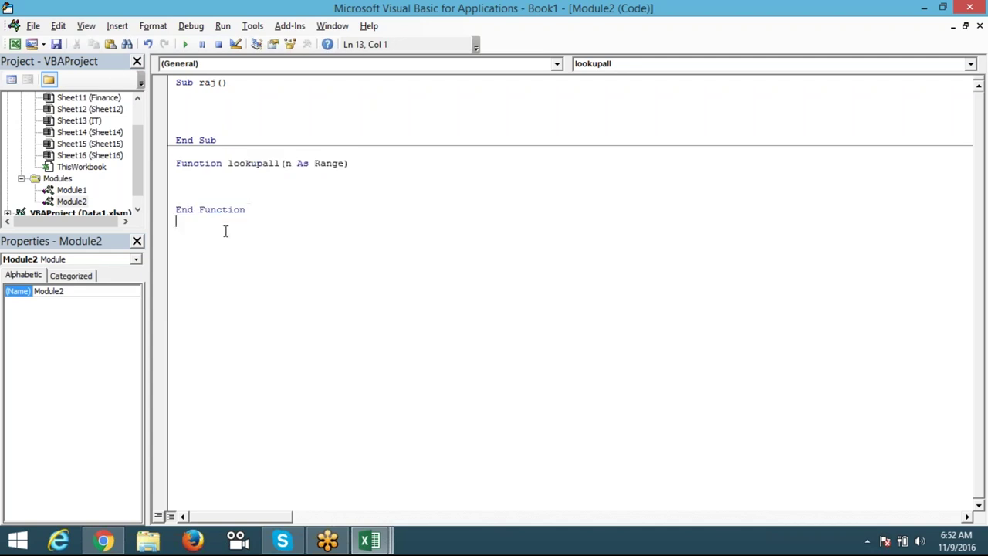
pyautogui.click(117, 27)
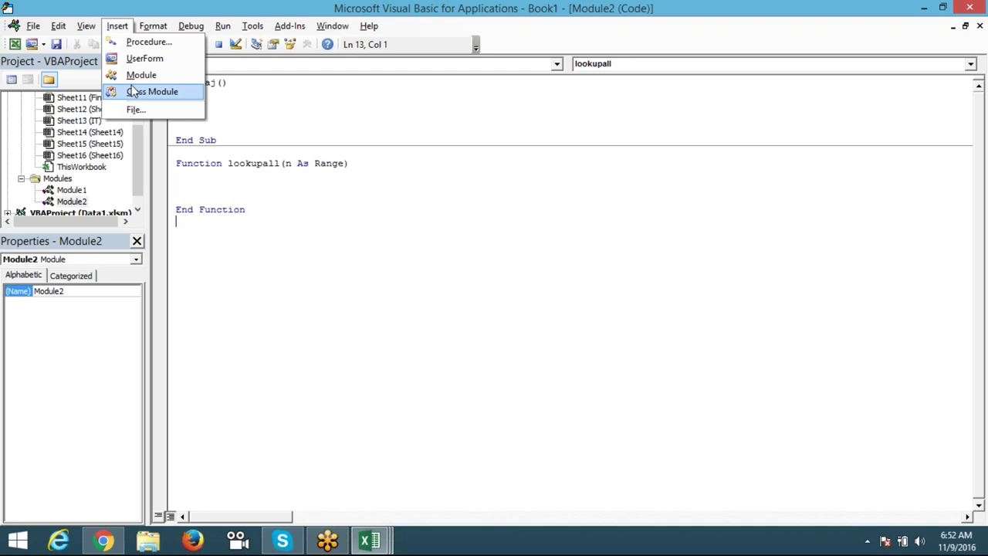
# Step: Insert and enlarge UserForm1, then select D8 on Sheet14 in Excel and open Record Macro
pyautogui.click(140, 65)
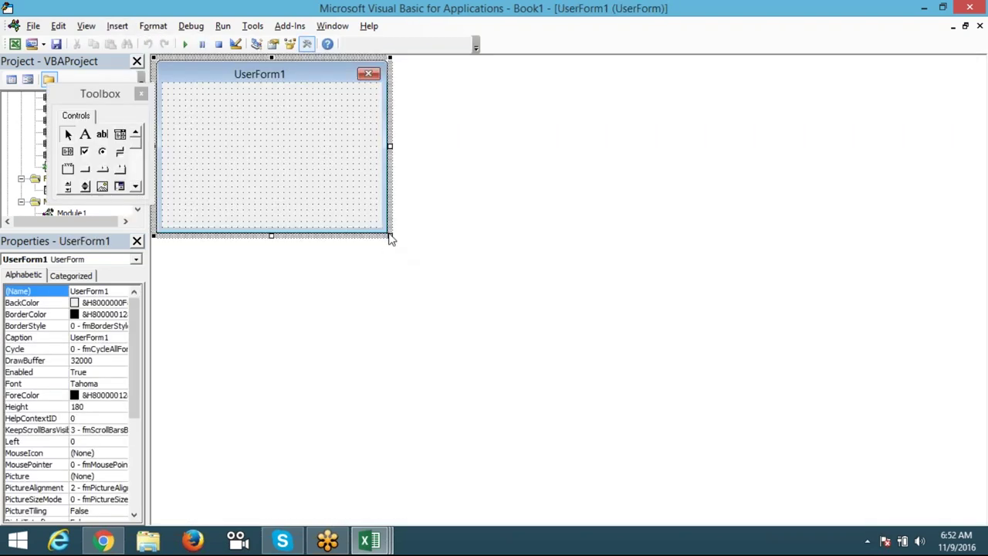
pyautogui.moveTo(390, 236); pyautogui.dragTo(417, 257)
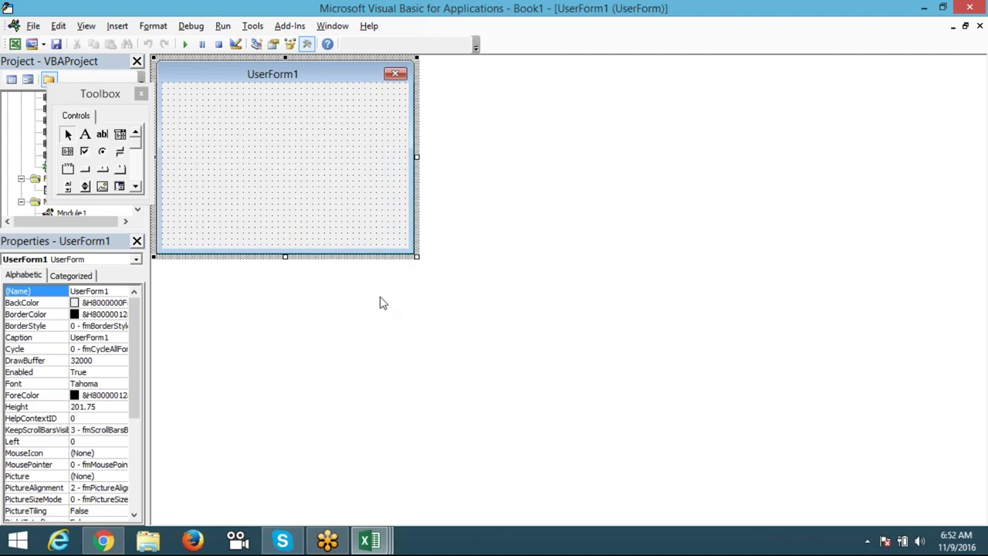
pyautogui.hotkey('alt', 'F11')
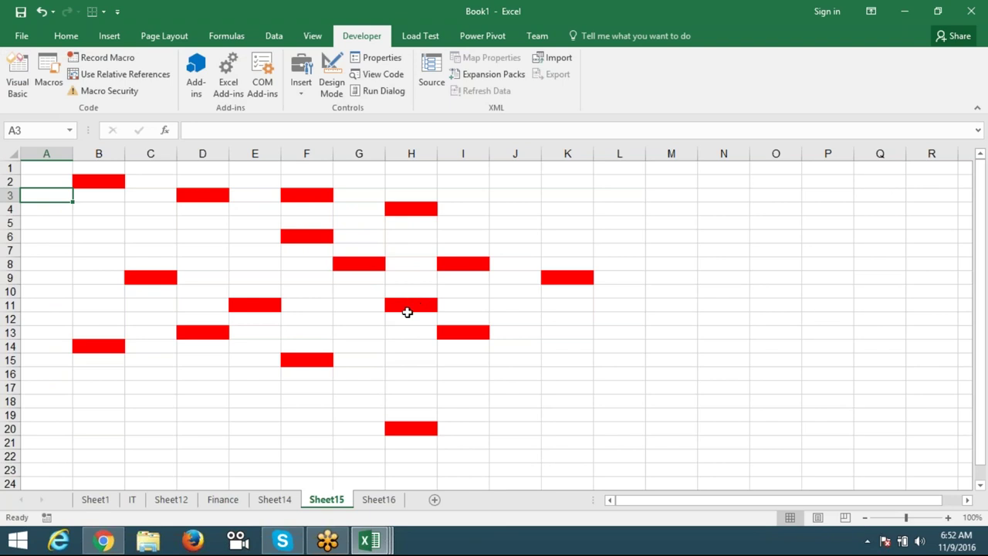
pyautogui.click(274, 499)
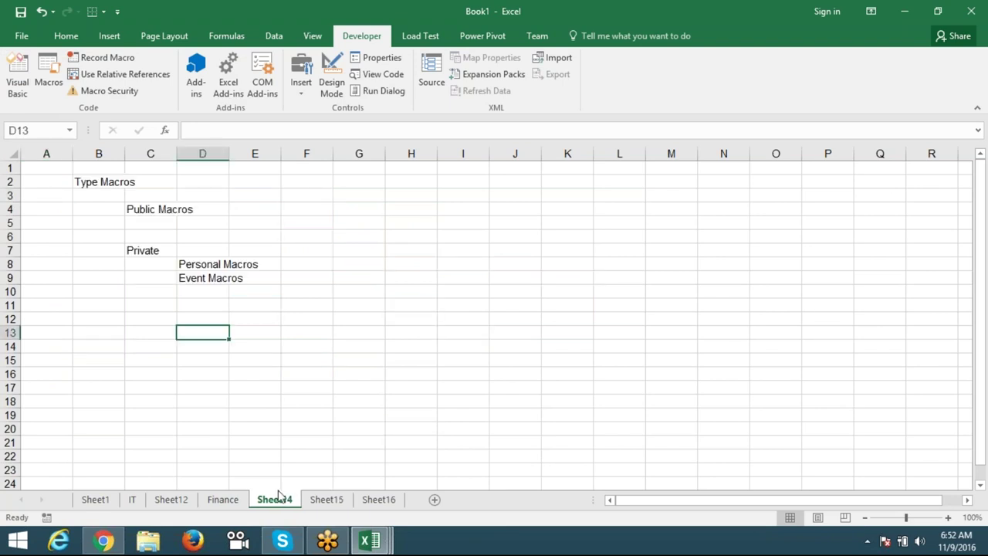
pyautogui.click(201, 268)
pyautogui.hotkey('alt', 'F11')
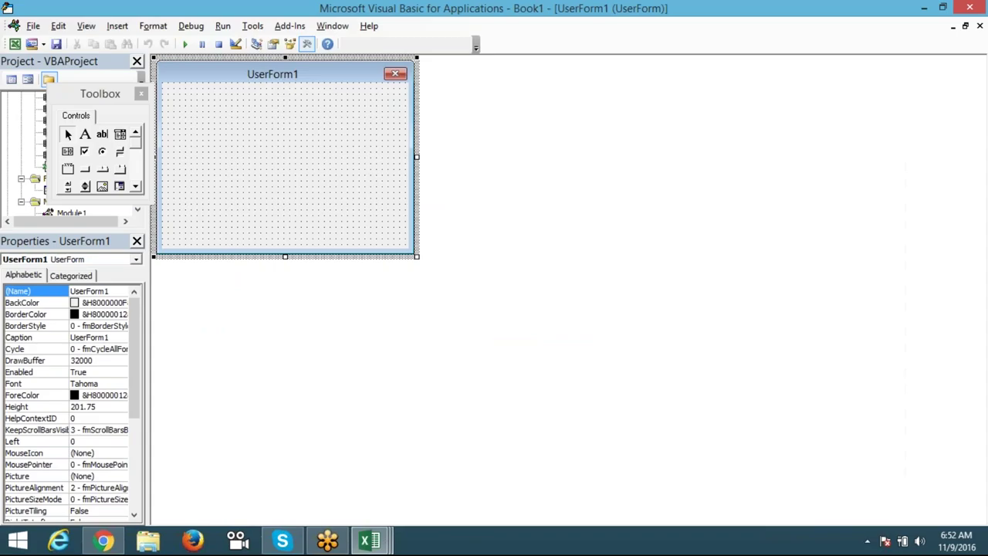
pyautogui.hotkey('alt', 'Tab')
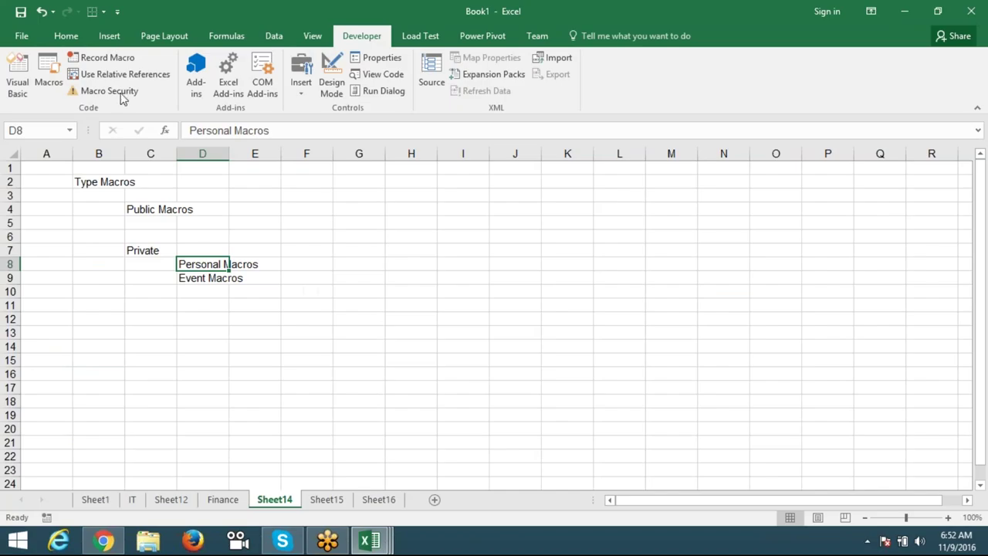
pyautogui.click(108, 57)
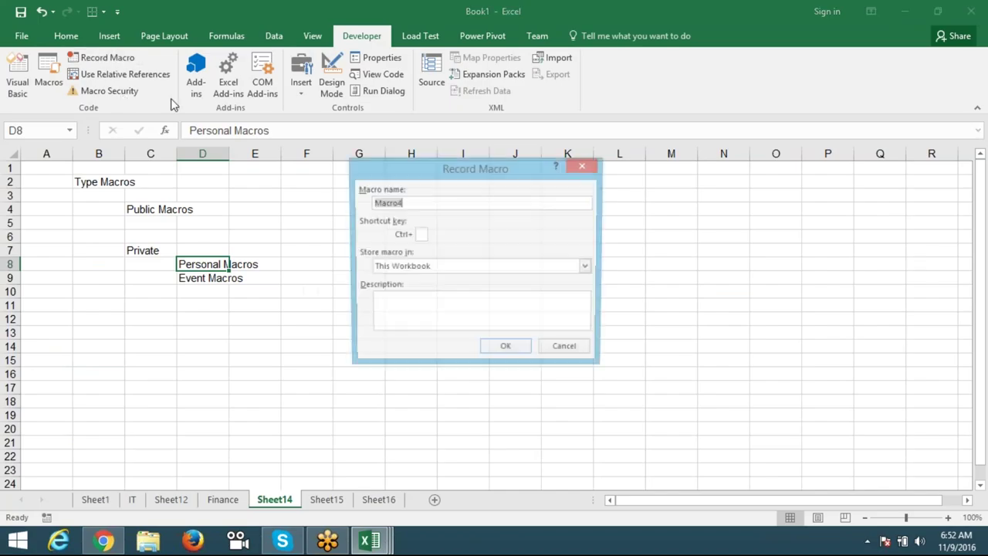
# Step: Set the Record Macro storage location to Personal Macro Workbook
pyautogui.click(404, 269)
pyautogui.click(411, 280)
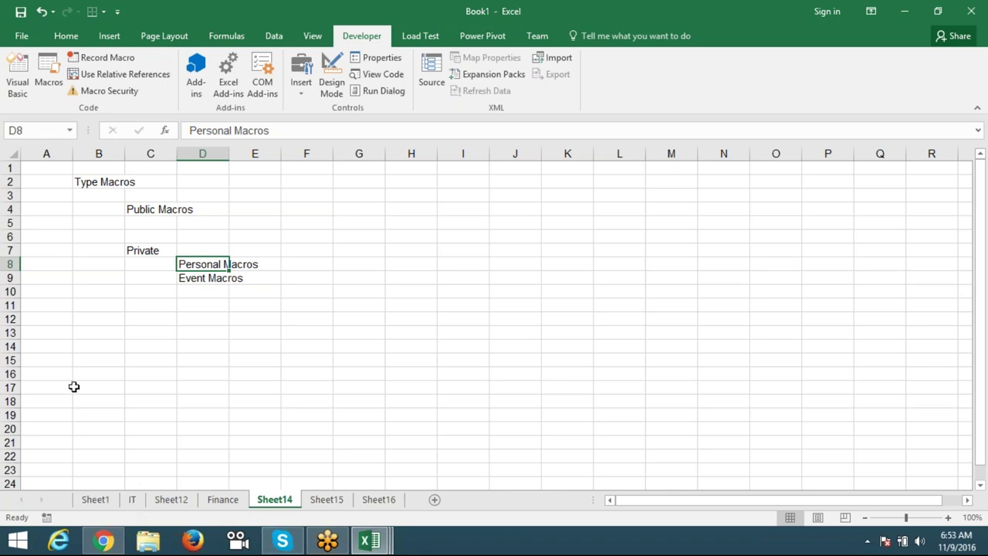
# Step: With cell B12 selected, run Macro3 from the Macros list
pyautogui.click(91, 318)
pyautogui.click(49, 93)
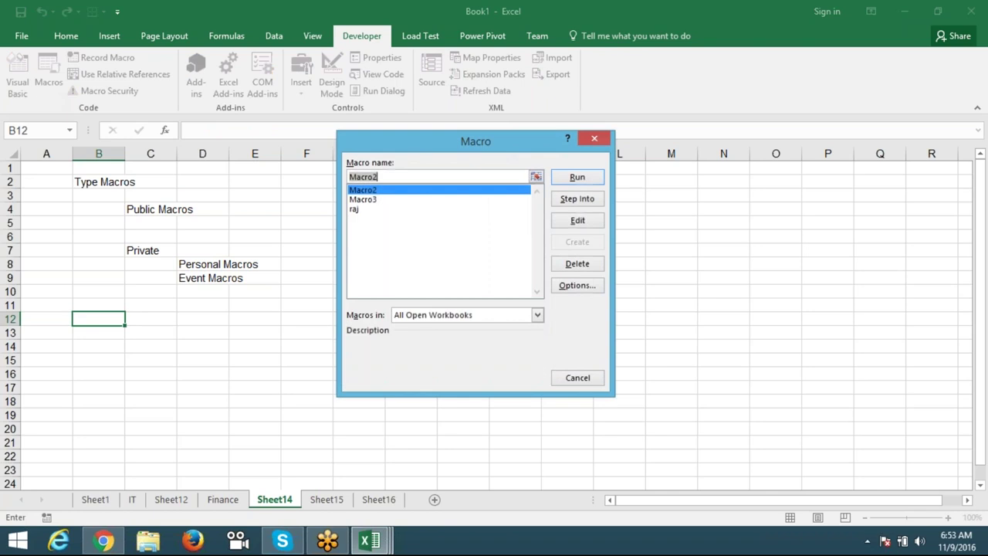
pyautogui.click(366, 199)
pyautogui.click(364, 189)
pyautogui.click(367, 199)
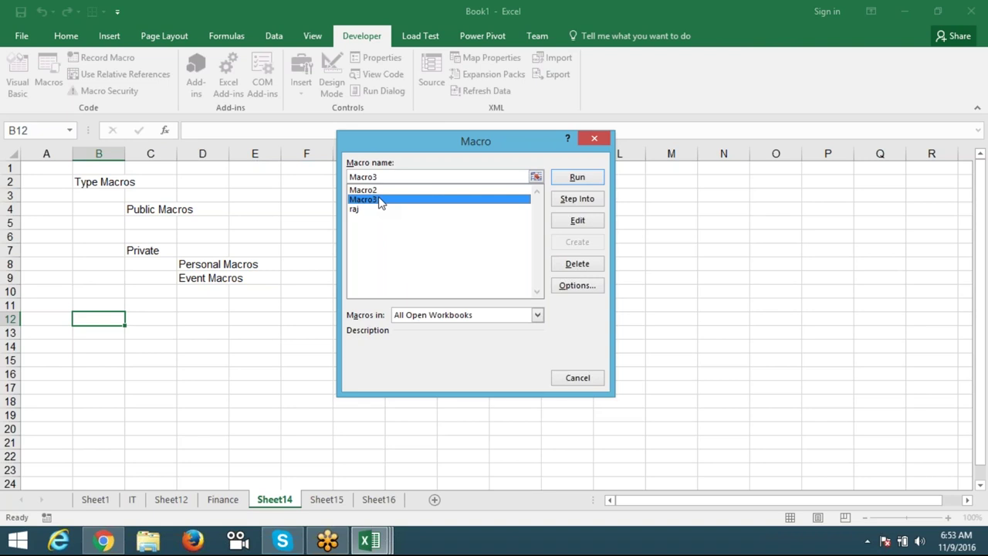
pyautogui.doubleClick(380, 202)
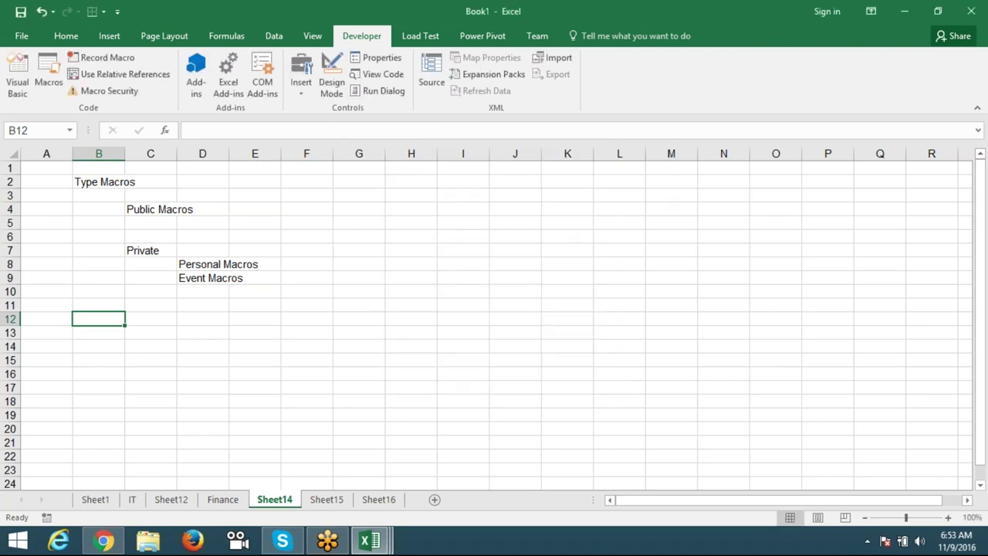